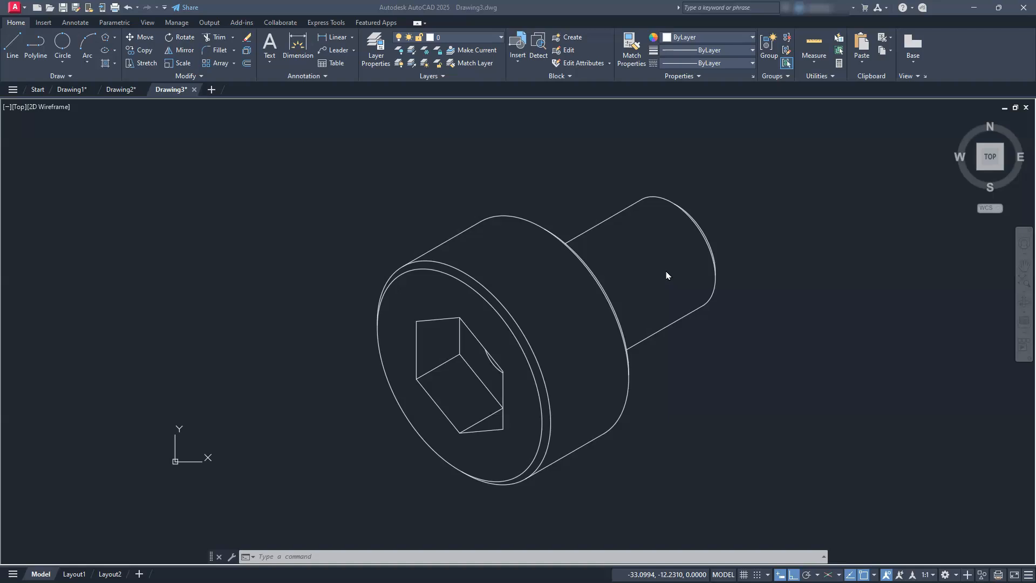
# - Draw a circle with a diameter of 40 in the empty space above the existing screw drawing
pyautogui.scroll(-4, 668, 275)
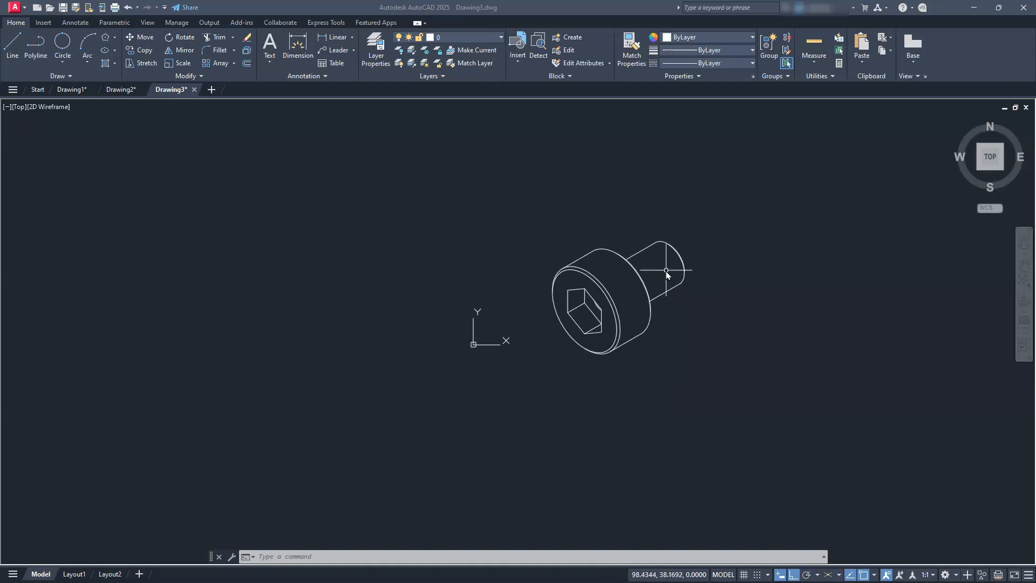
pyautogui.moveTo(609, 354); pyautogui.dragTo(611, 496, button='middle')
pyautogui.moveTo(587, 392)
pyautogui.mouseDown(button='middle')
pyautogui.moveTo(591, 485)
pyautogui.moveTo(571, 425)
pyautogui.moveTo(572, 447)
pyautogui.mouseUp(button='middle')
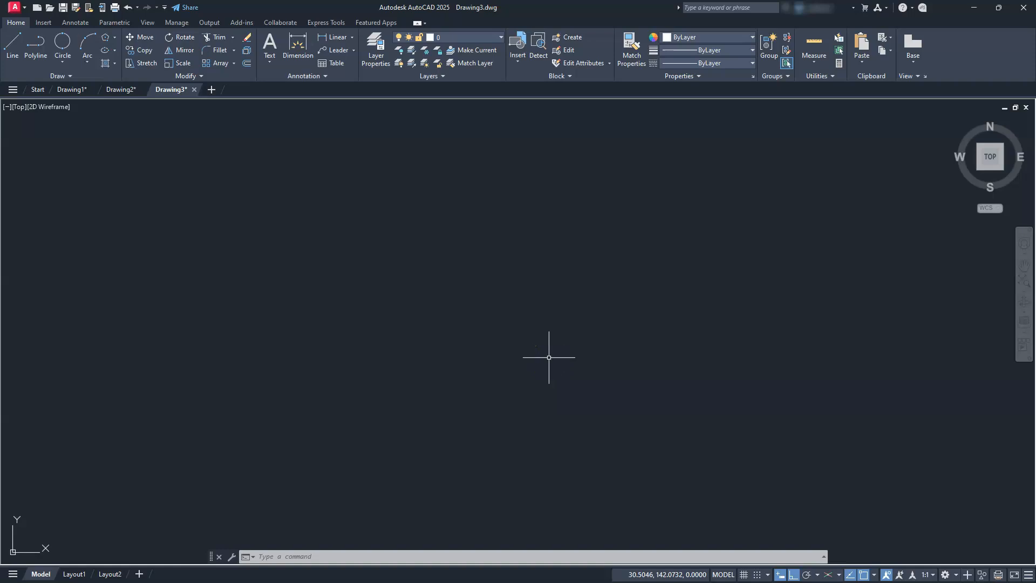
pyautogui.write('c')
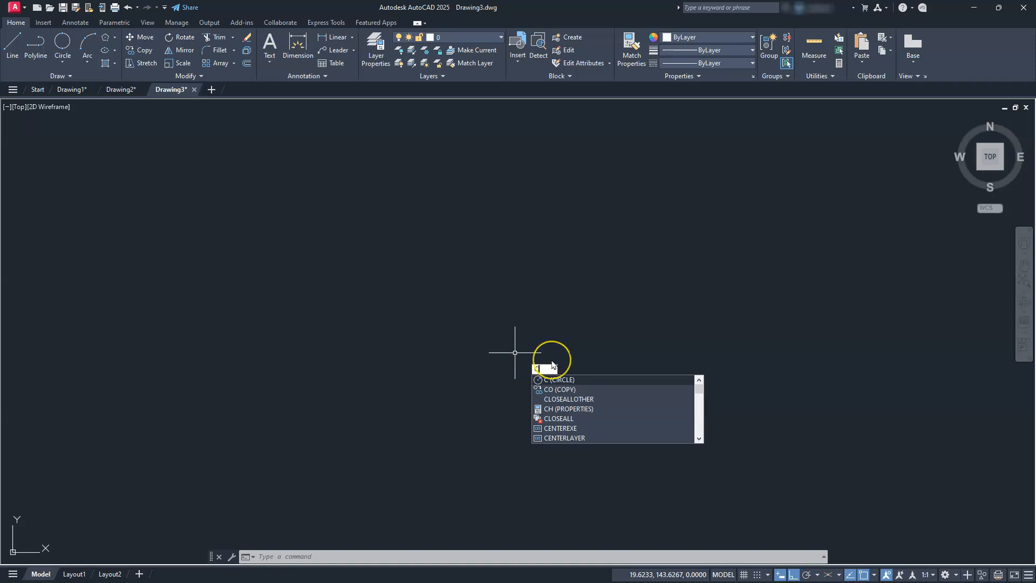
pyautogui.press('Return')
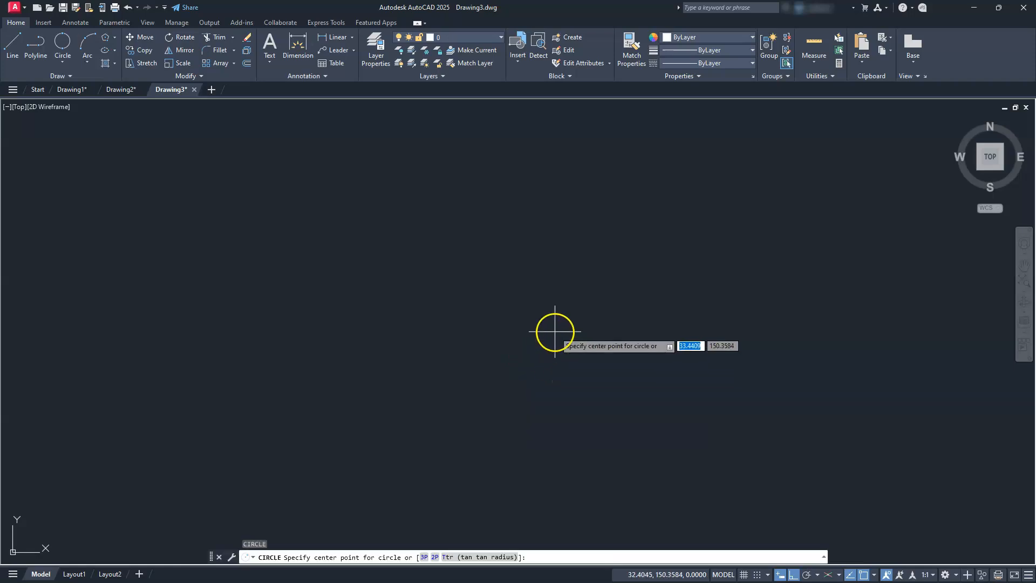
pyautogui.click(551, 343)
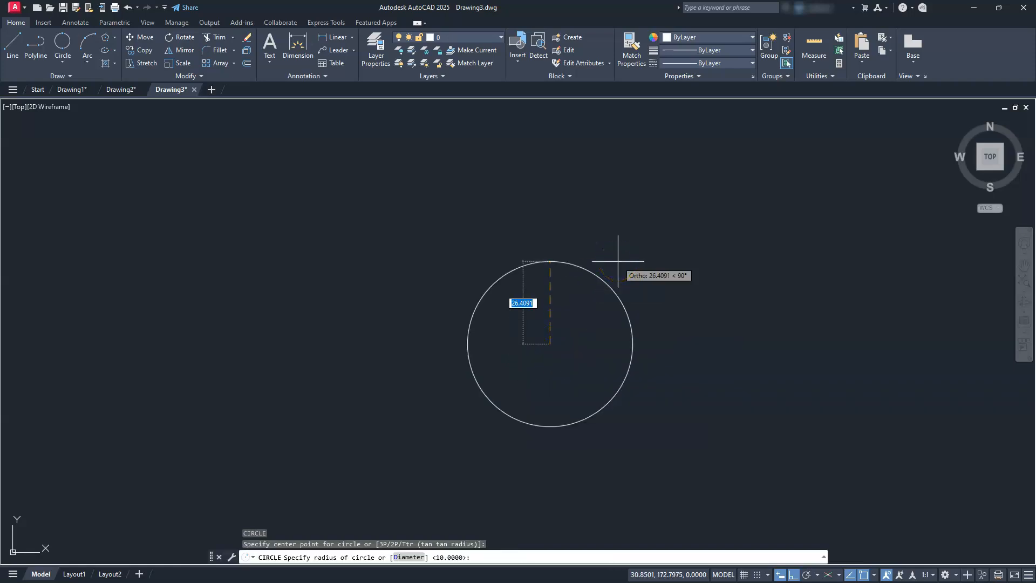
pyautogui.write('d')
pyautogui.press('Return')
pyautogui.write('4')
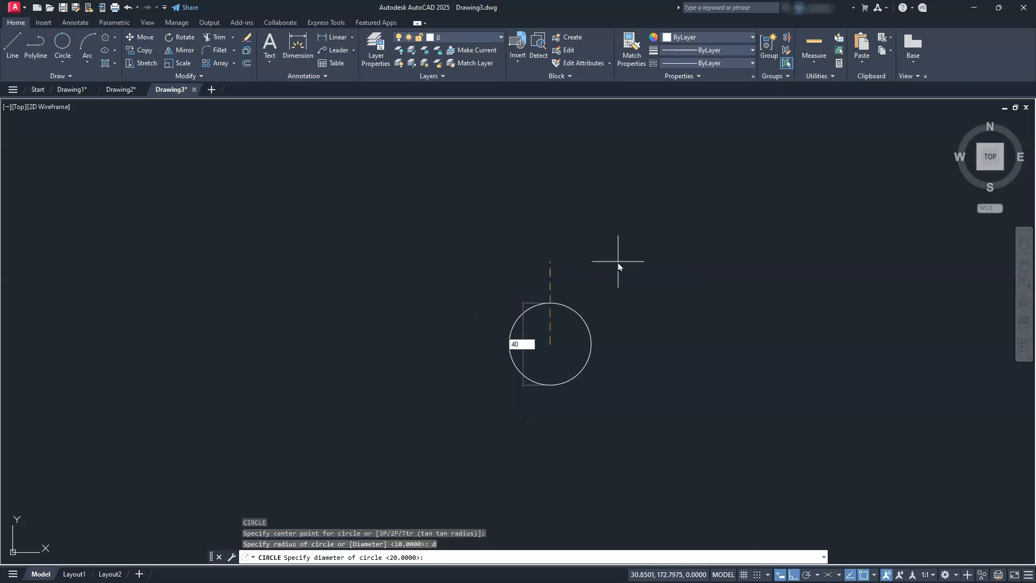
pyautogui.write('0')
pyautogui.press('Return')
# - Draw a circle with a diameter of 9, concentric with the 40-diameter circle
pyautogui.scroll(5, 544, 319)
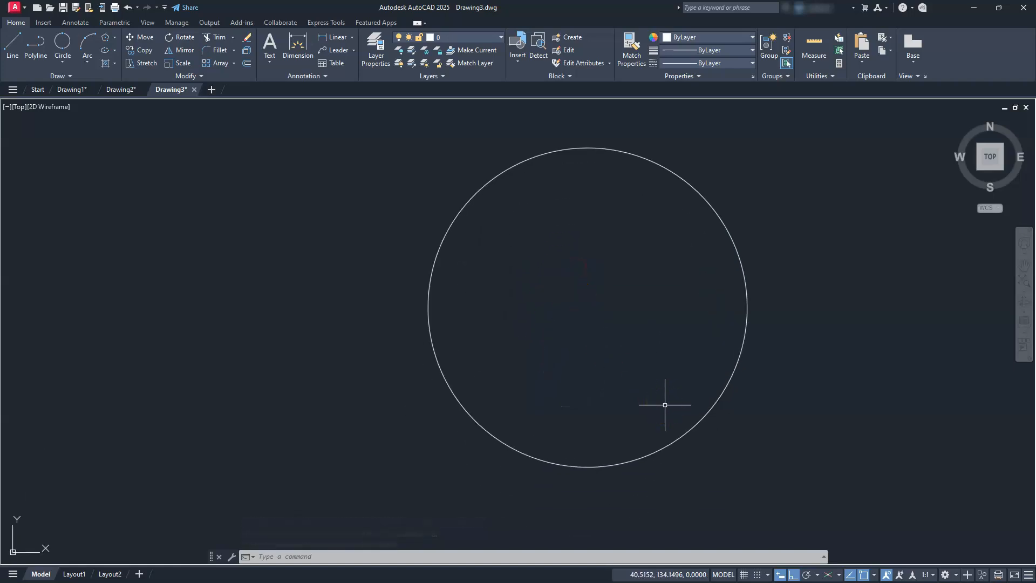
pyautogui.moveTo(665, 404); pyautogui.dragTo(641, 400, button='middle')
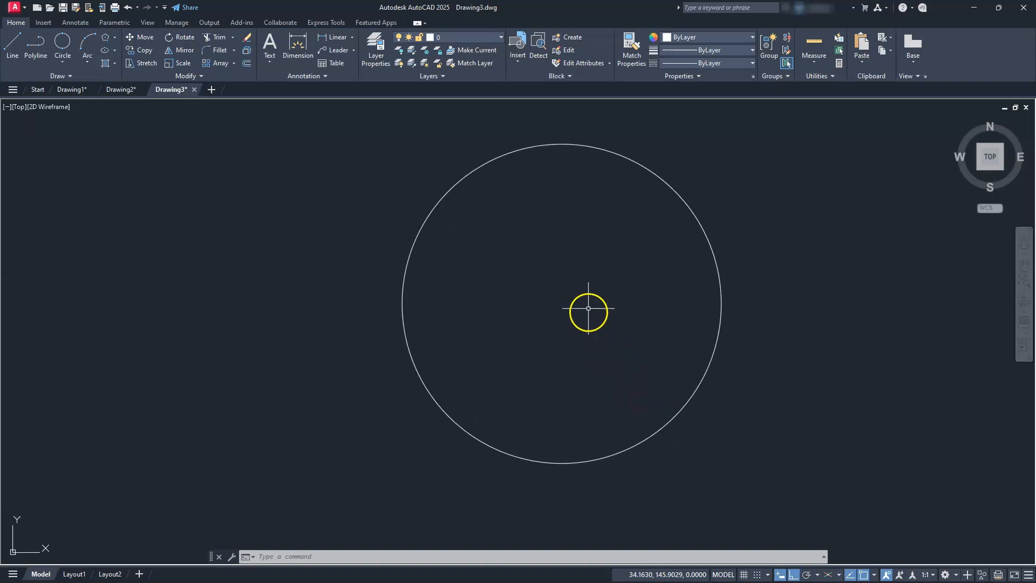
pyautogui.write('c')
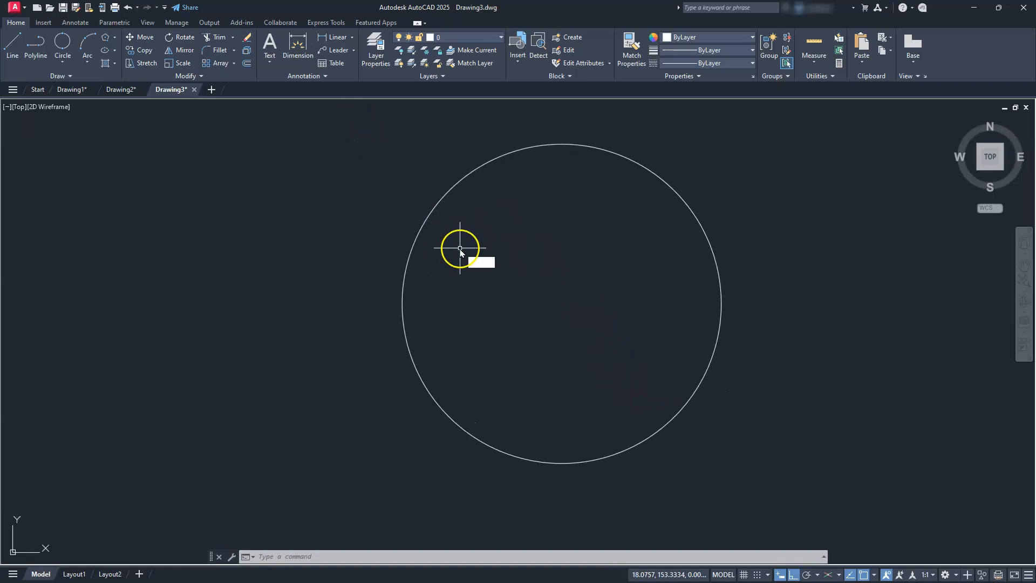
pyautogui.press('Return')
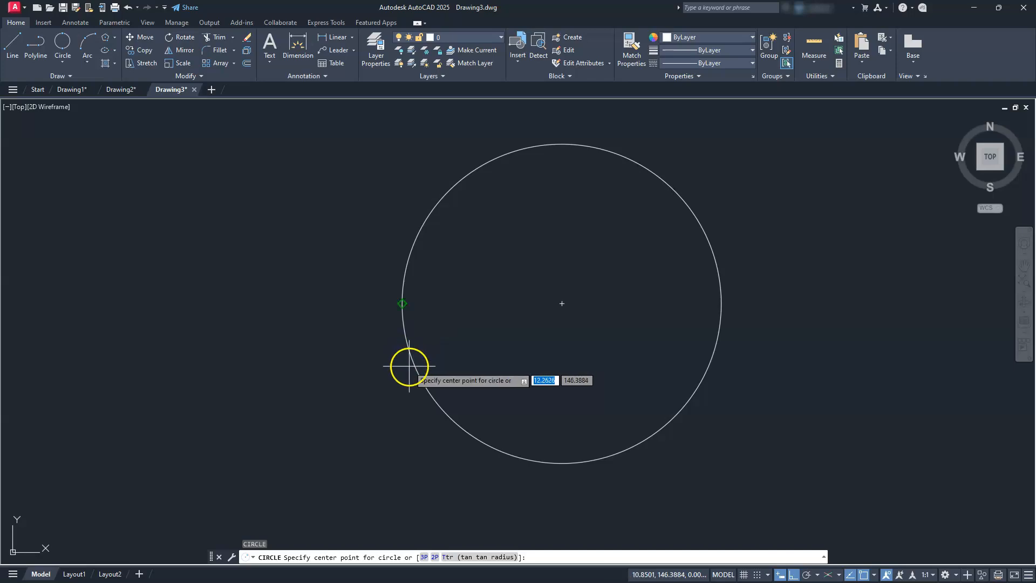
pyautogui.click(562, 303)
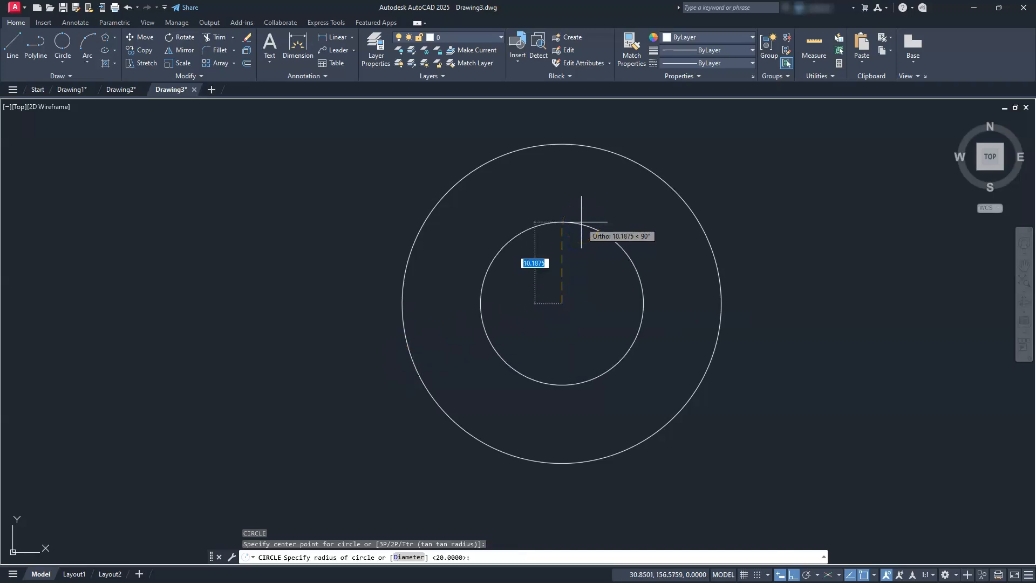
pyautogui.write('d')
pyautogui.press('Return')
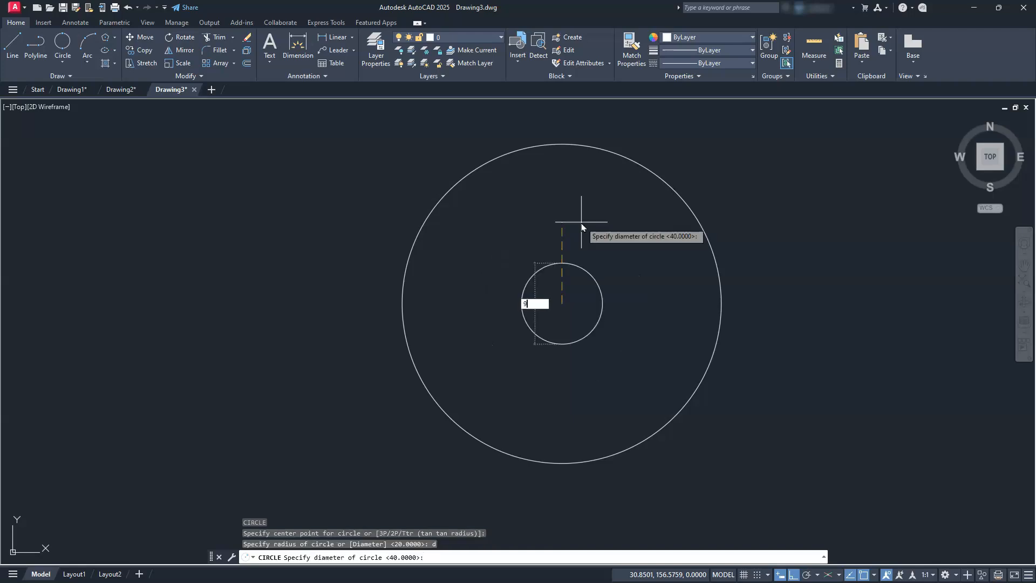
pyautogui.write('9')
pyautogui.press('Return')
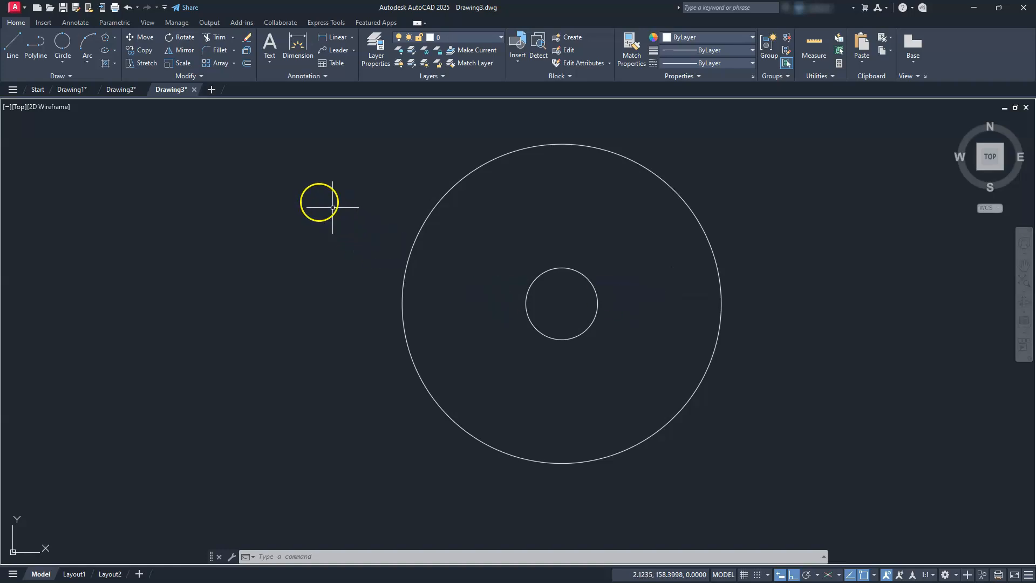
# - Draw a circle with a diameter of 20 at the common centre of the two existing circles
pyautogui.click(61, 64)
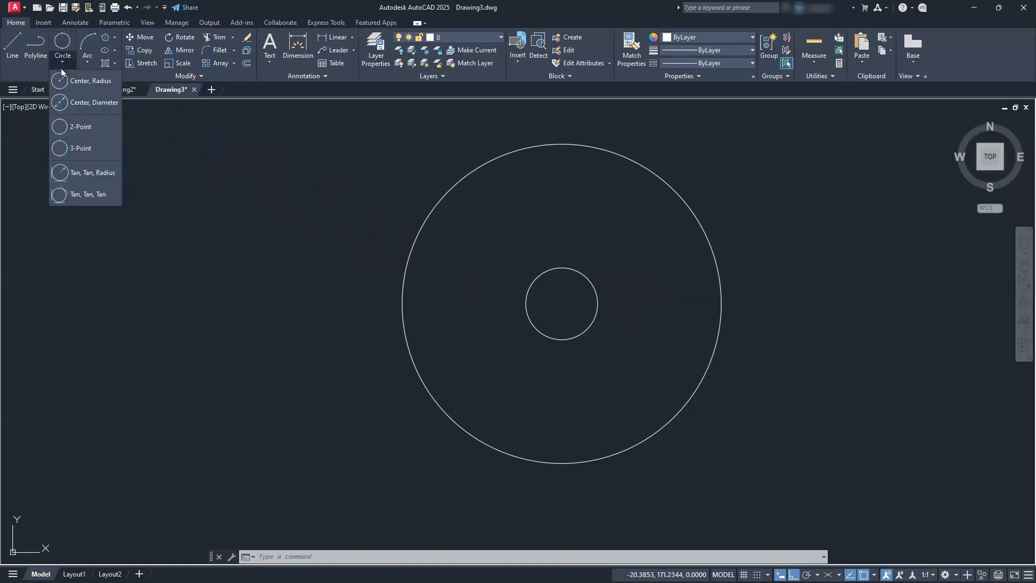
pyautogui.click(69, 81)
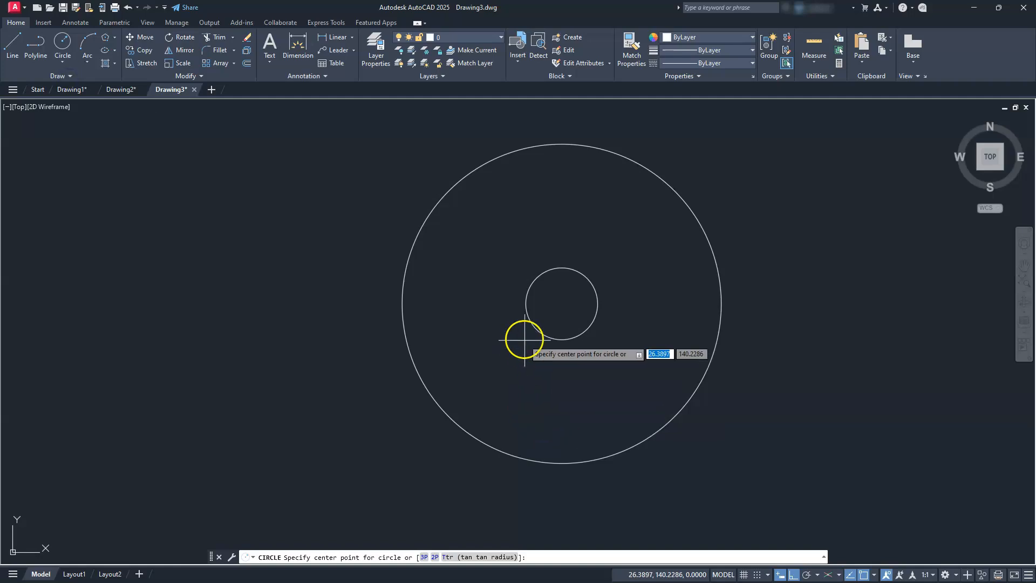
pyautogui.click(560, 304)
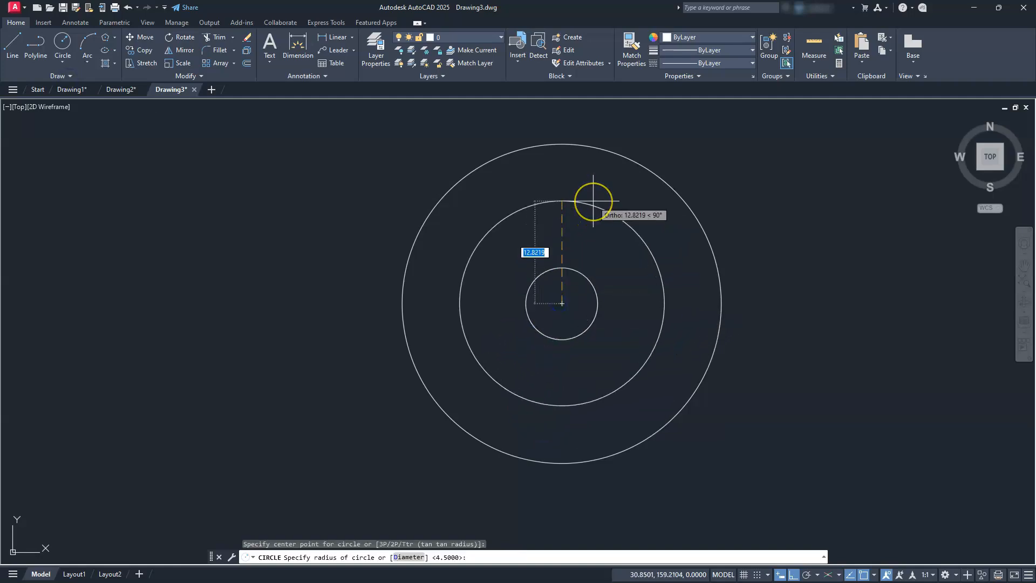
pyautogui.write('d')
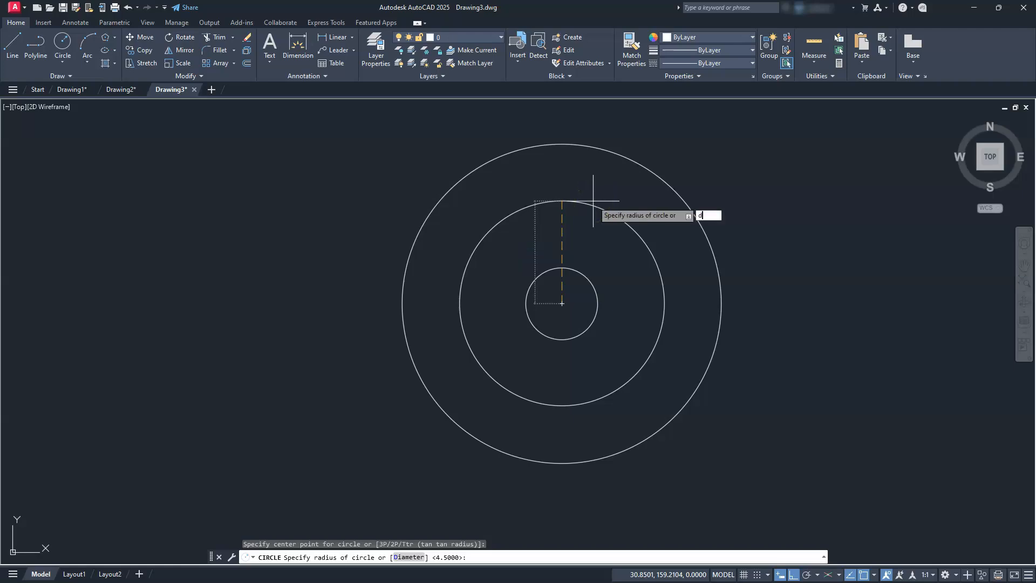
pyautogui.press('Return')
pyautogui.write('20')
pyautogui.press('Return')
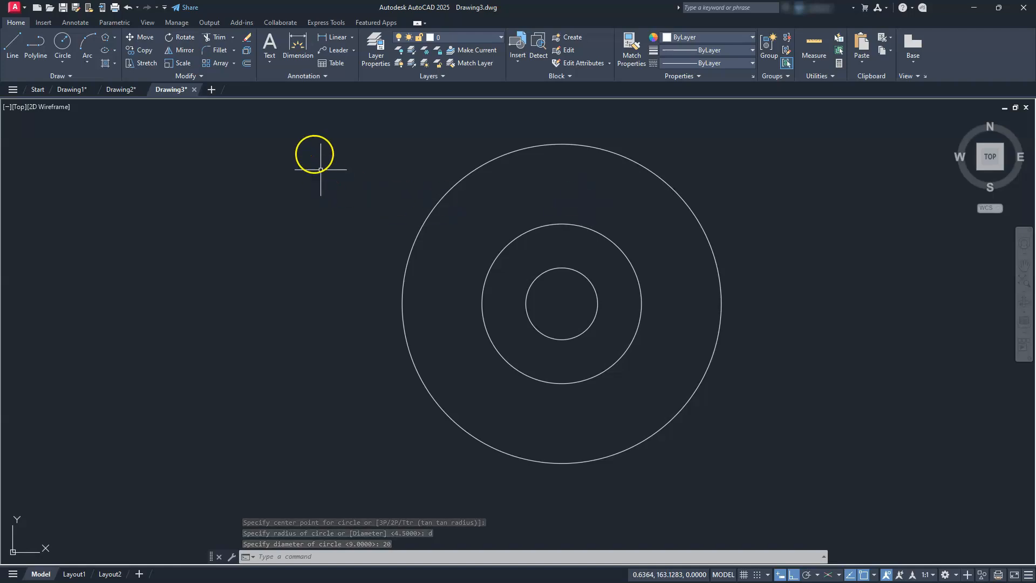
pyautogui.click(115, 36)
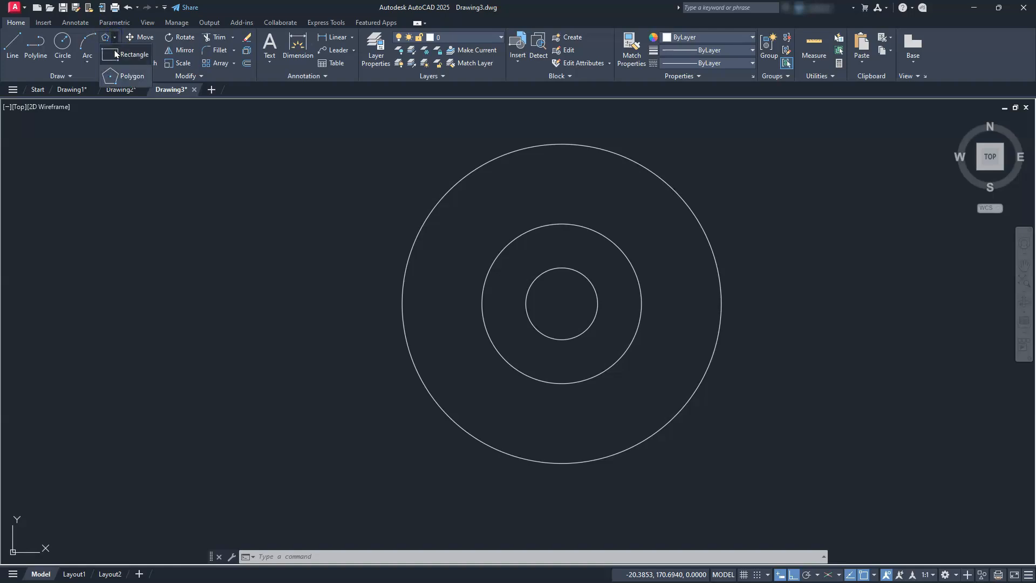
pyautogui.click(116, 54)
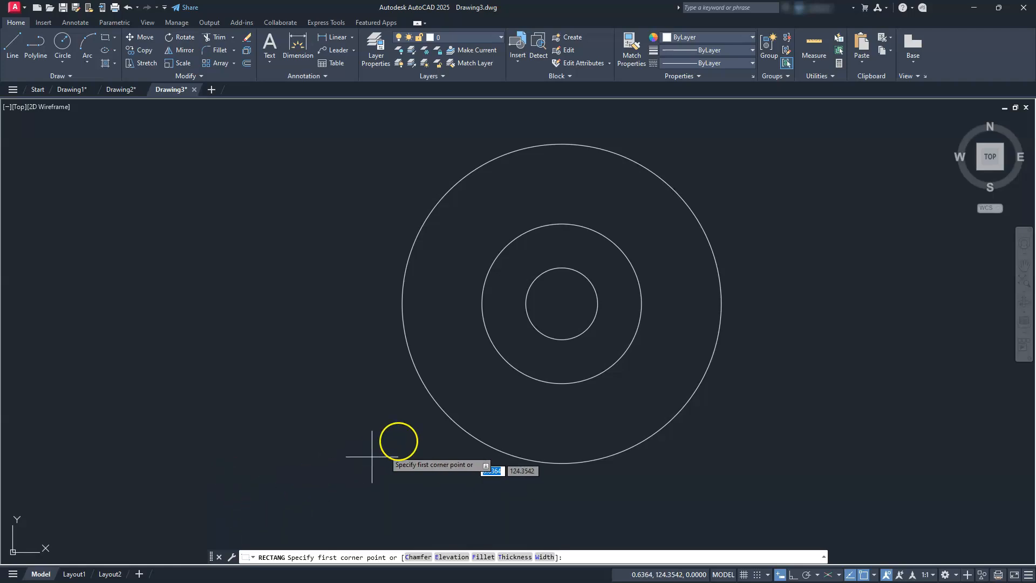
pyautogui.click(563, 305)
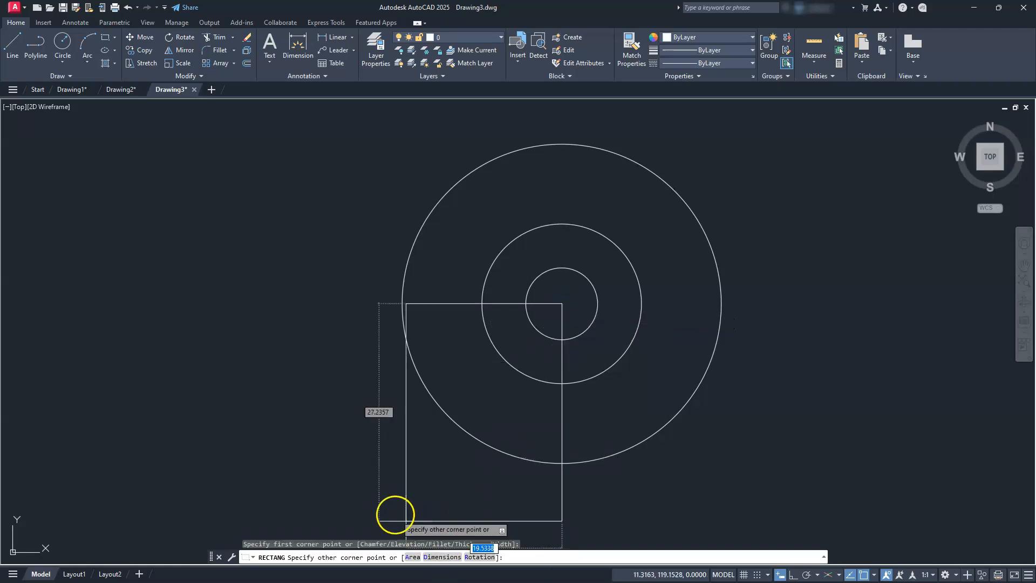
pyautogui.press('Escape')
pyautogui.press('Escape')
pyautogui.press('Escape')
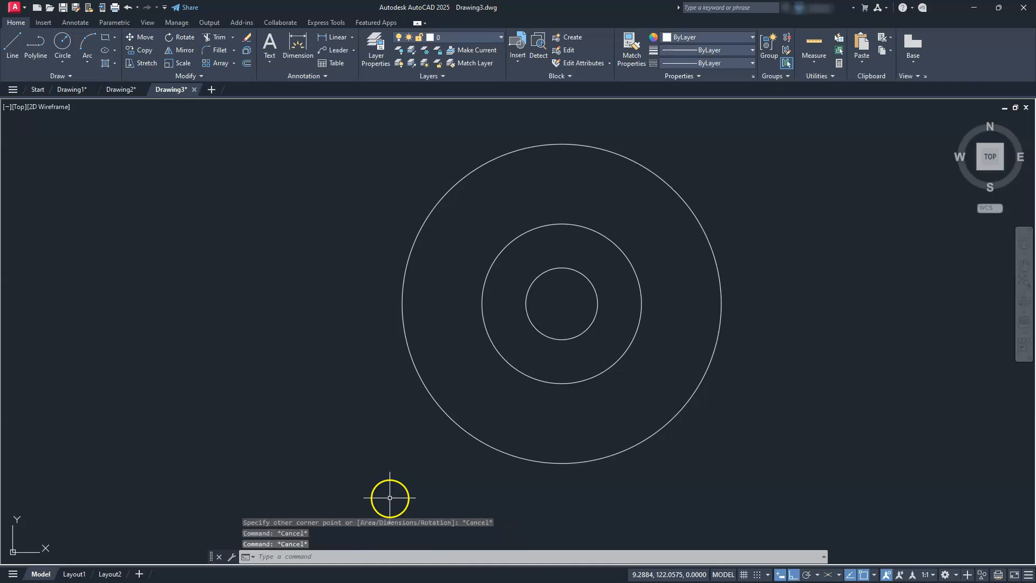
# - Draw a six-sided polygon at the circles' centre, circumscribed about the 20-diameter circle, with its radius ending at that circle's quadrant
pyautogui.click(114, 39)
pyautogui.click(129, 76)
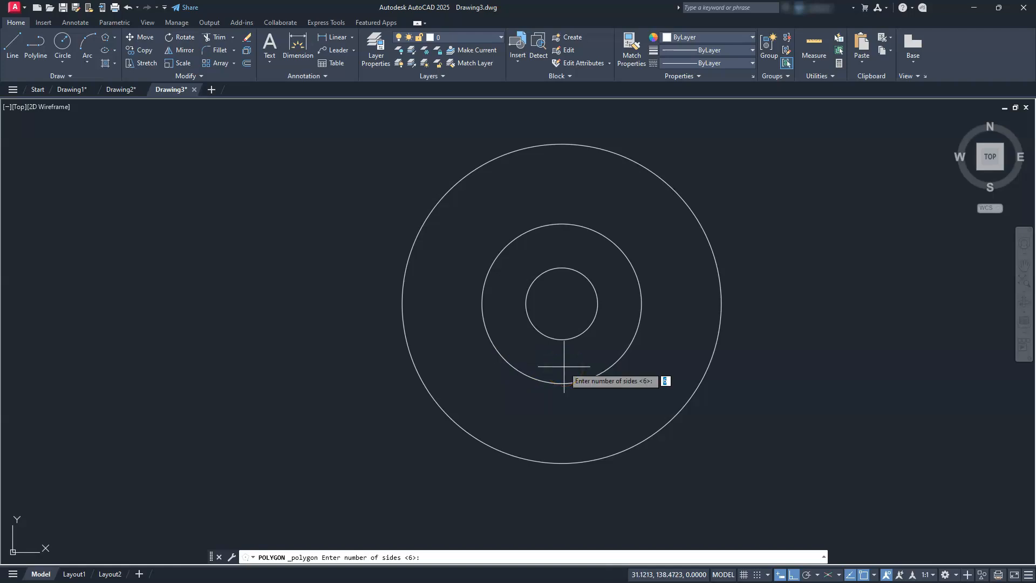
pyautogui.press('Return')
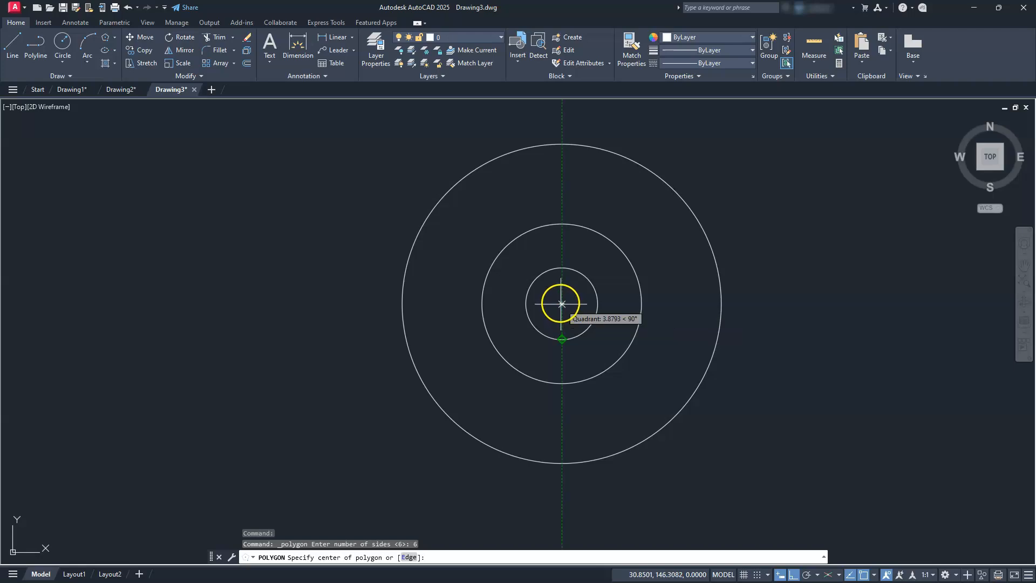
pyautogui.click(562, 304)
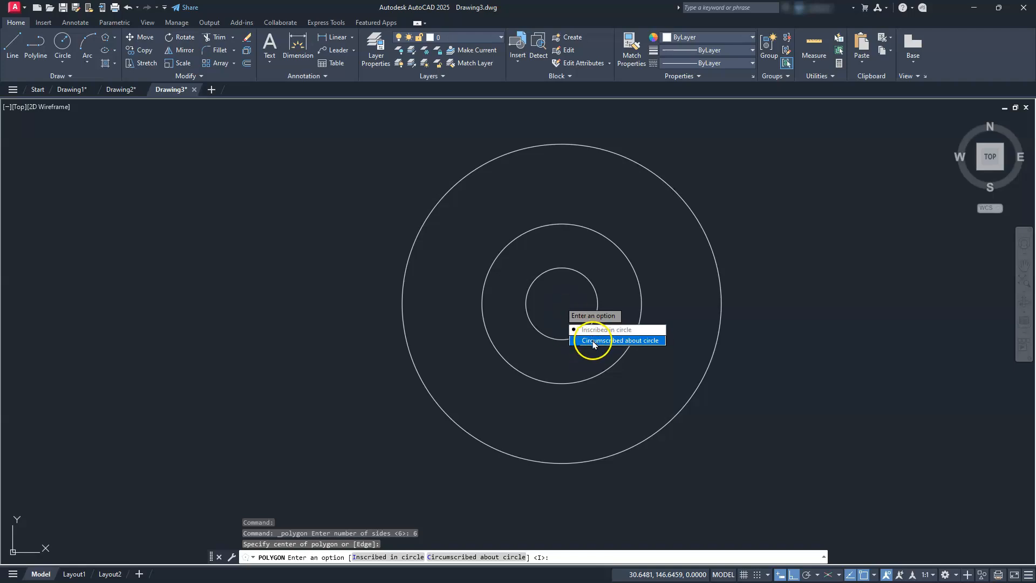
pyautogui.click(594, 340)
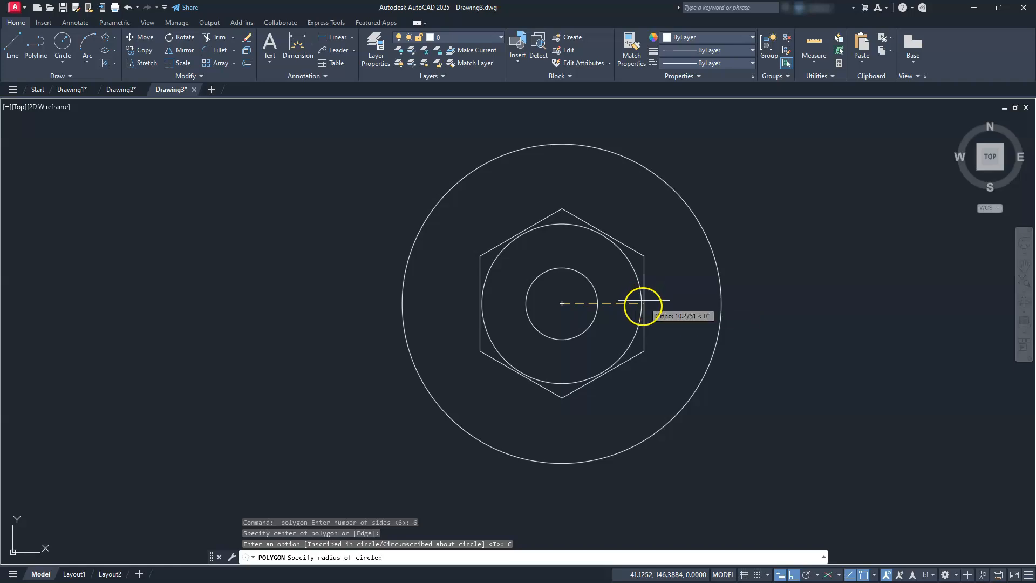
pyautogui.click(642, 304)
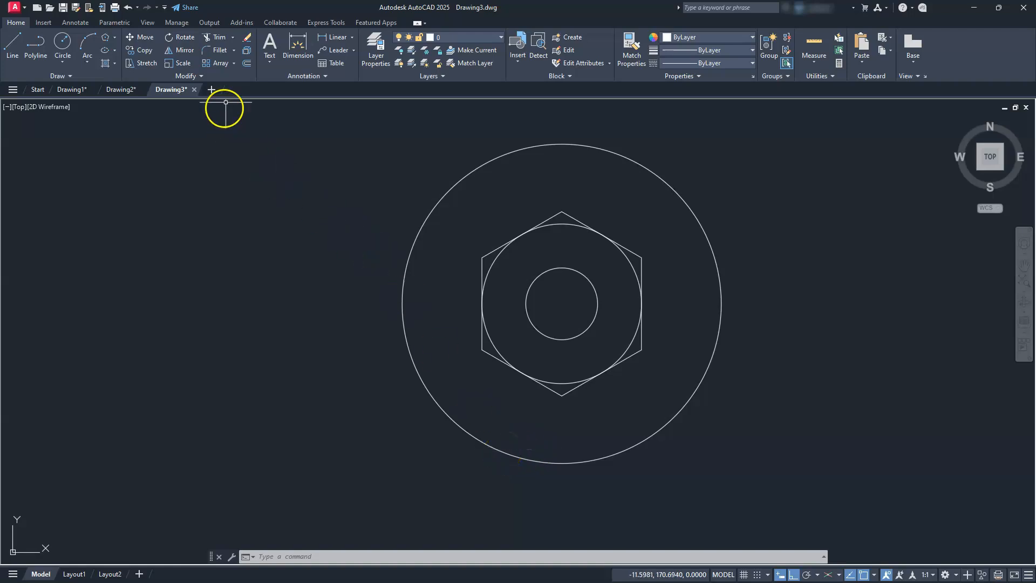
# - Offset the 20-diameter circle and the outer 40-diameter circle inward by a distance of 1
pyautogui.click(245, 64)
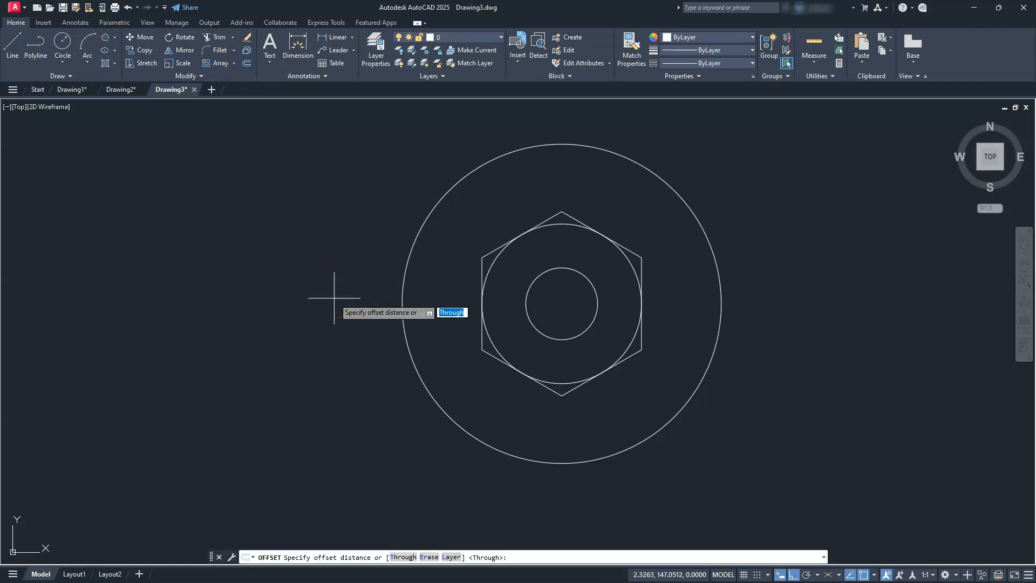
pyautogui.press('Return')
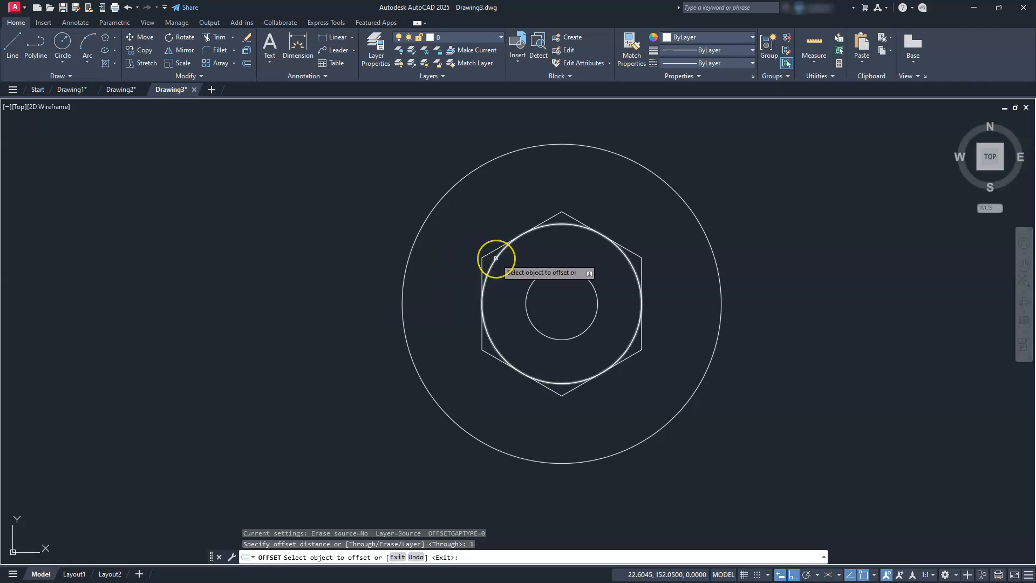
pyautogui.click(496, 259)
pyautogui.click(509, 276)
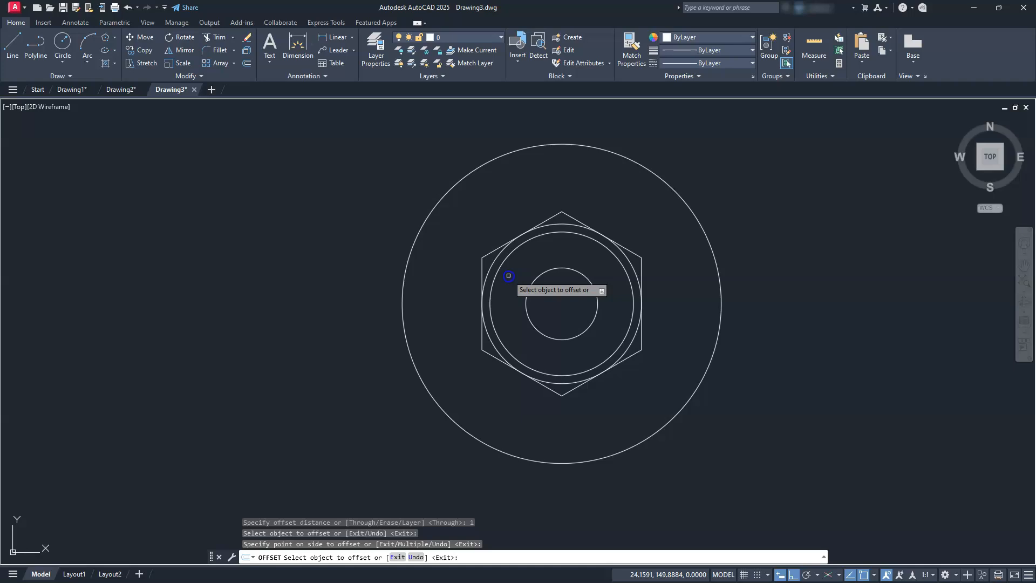
pyautogui.click(660, 177)
pyautogui.click(639, 210)
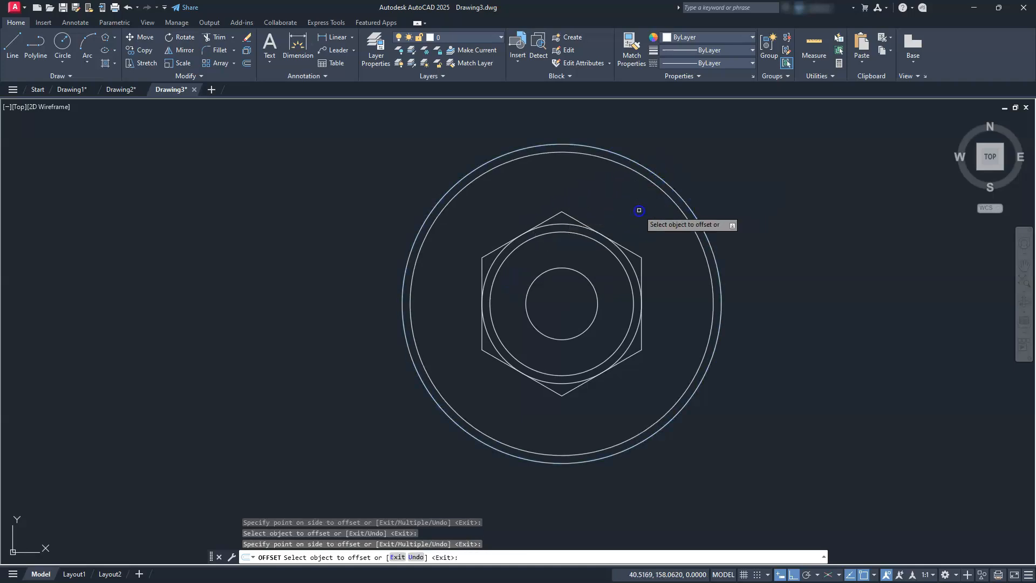
pyautogui.press('Escape')
pyautogui.press('Escape')
pyautogui.press('Escape')
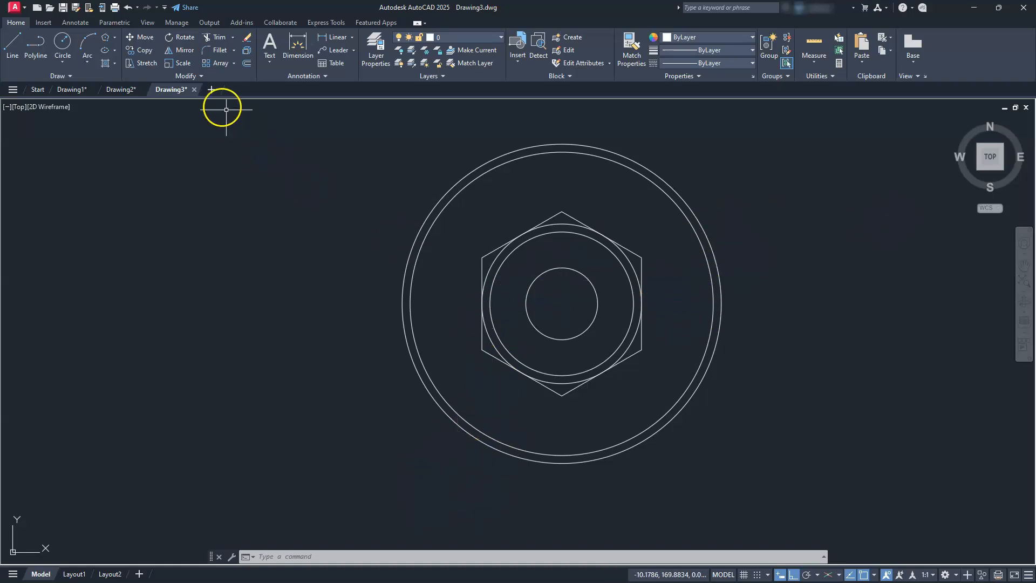
# - Draw horizontal construction lines through the bottom quadrants of all five circles, the hexagon's bottom vertex and the common centre
pyautogui.click(80, 81)
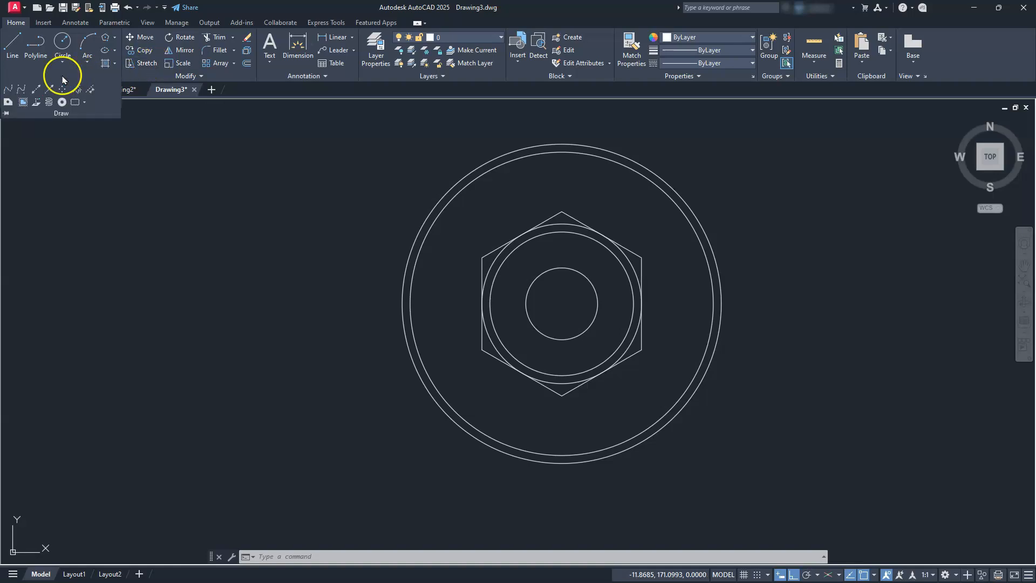
pyautogui.click(39, 90)
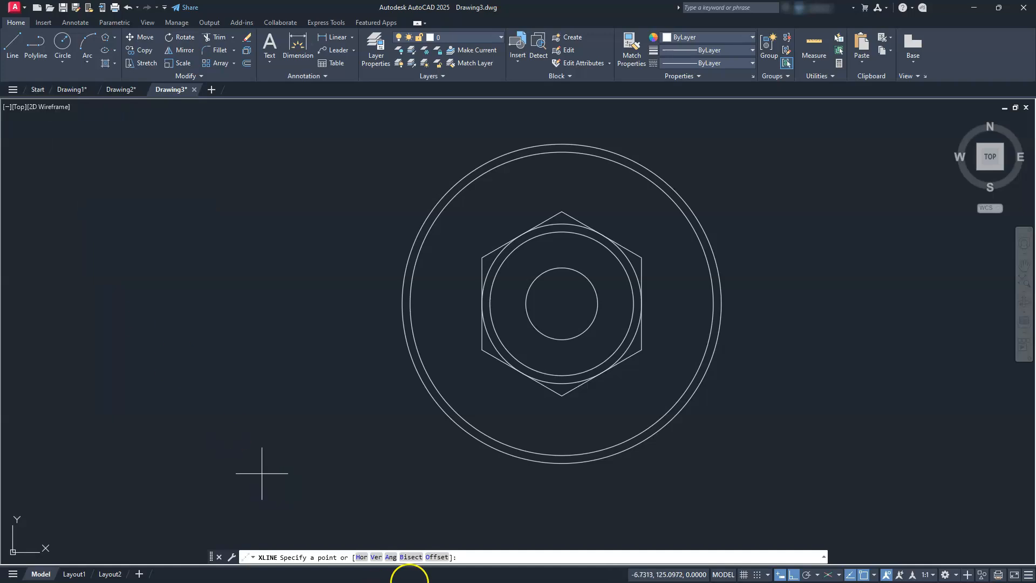
pyautogui.click(362, 557)
pyautogui.click(559, 462)
pyautogui.click(561, 455)
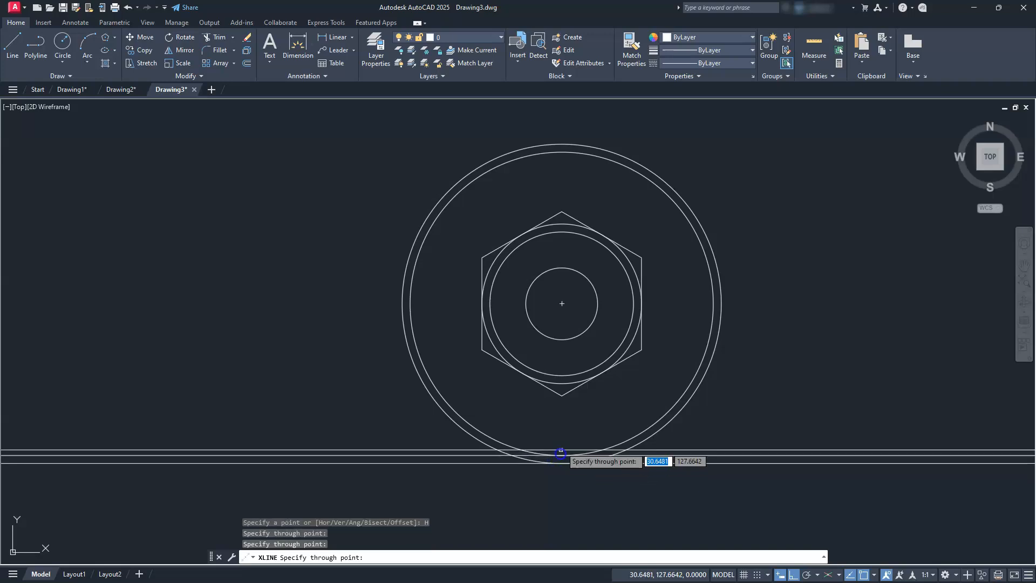
pyautogui.click(564, 395)
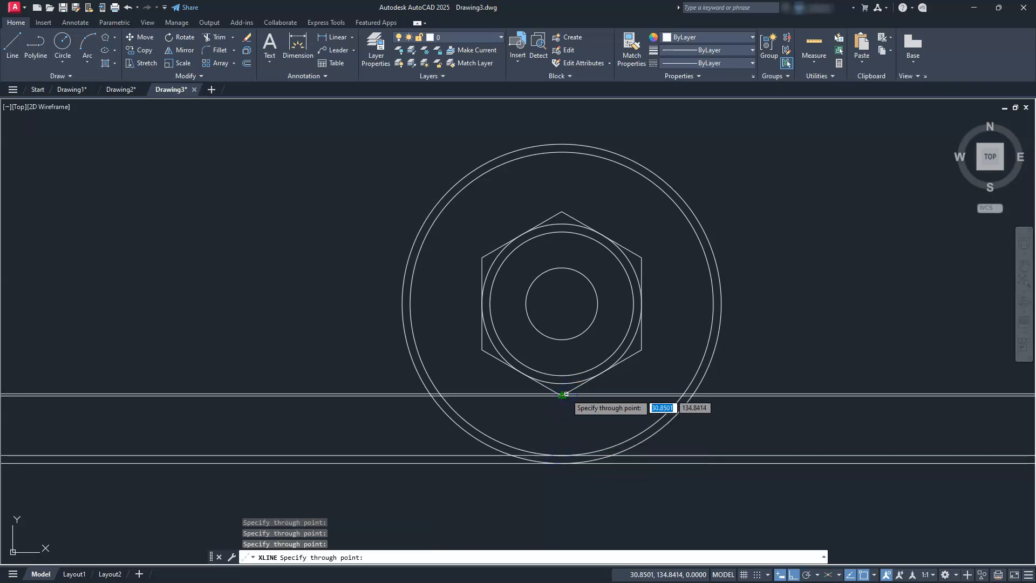
pyautogui.click(562, 384)
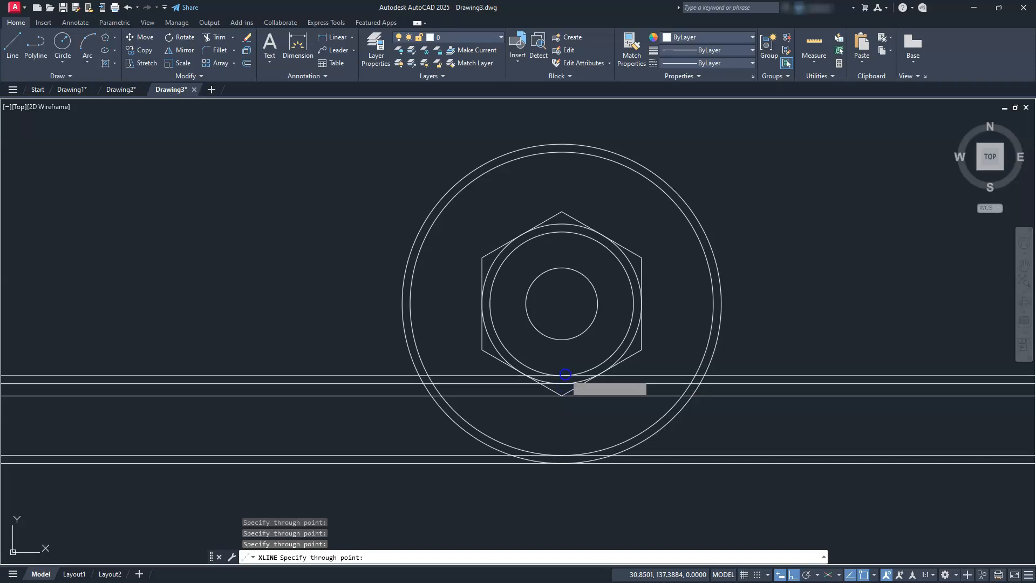
pyautogui.click(562, 375)
pyautogui.click(562, 339)
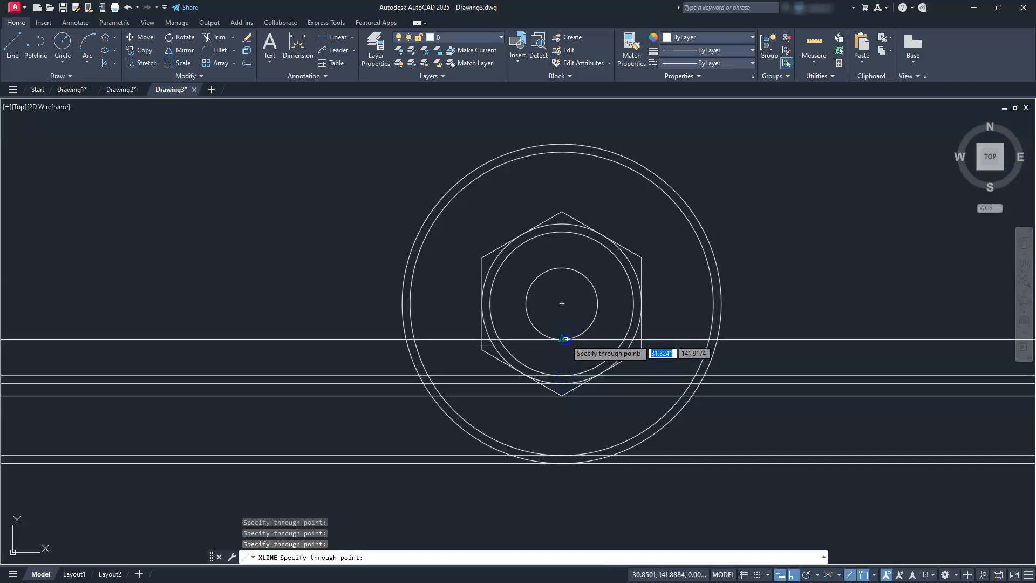
pyautogui.click(562, 303)
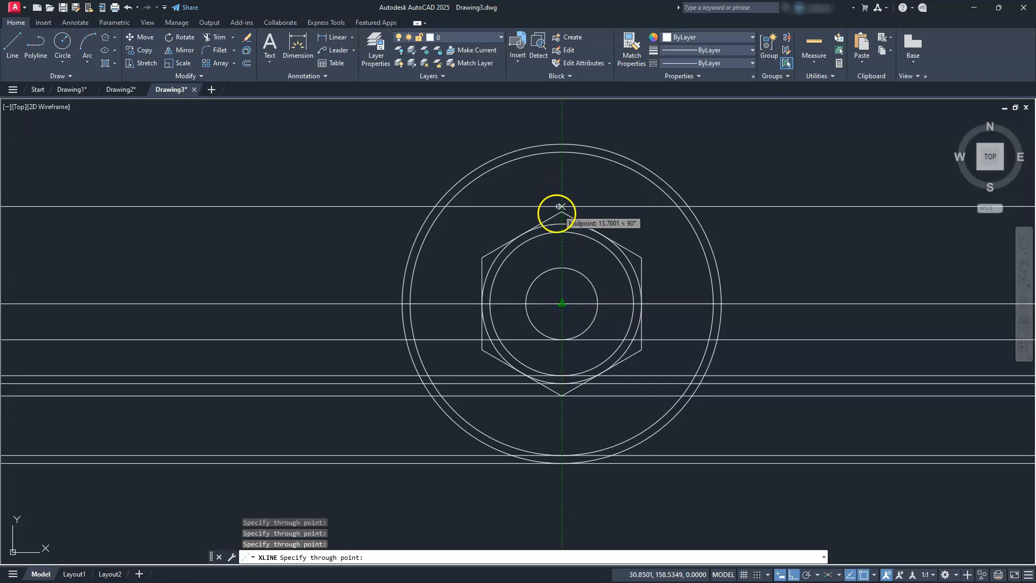
# - Add horizontal construction lines through the top quadrants of the four larger circles and the hexagon's top vertex
pyautogui.click(562, 224)
pyautogui.click(561, 231)
pyautogui.click(562, 211)
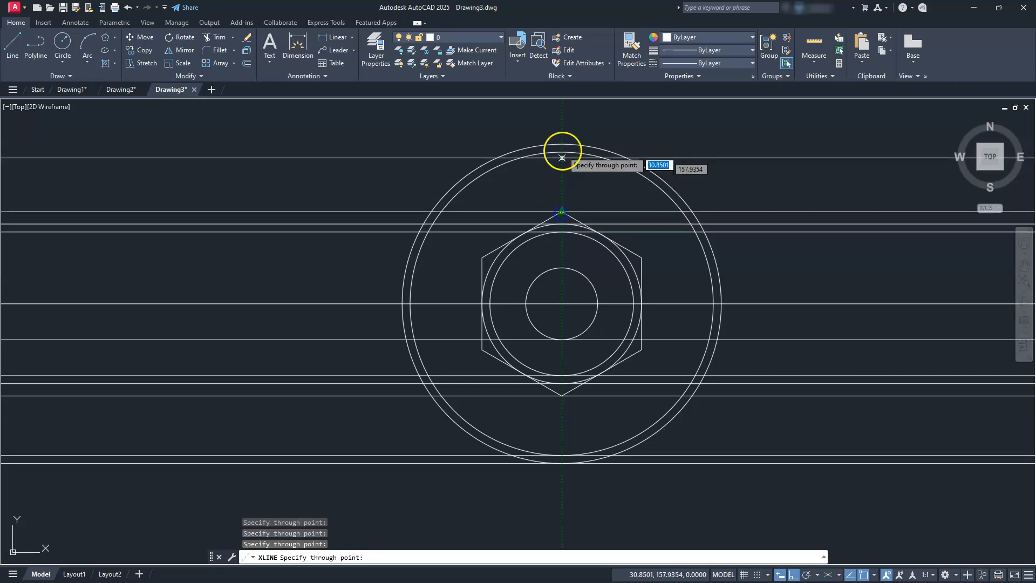
pyautogui.click(562, 152)
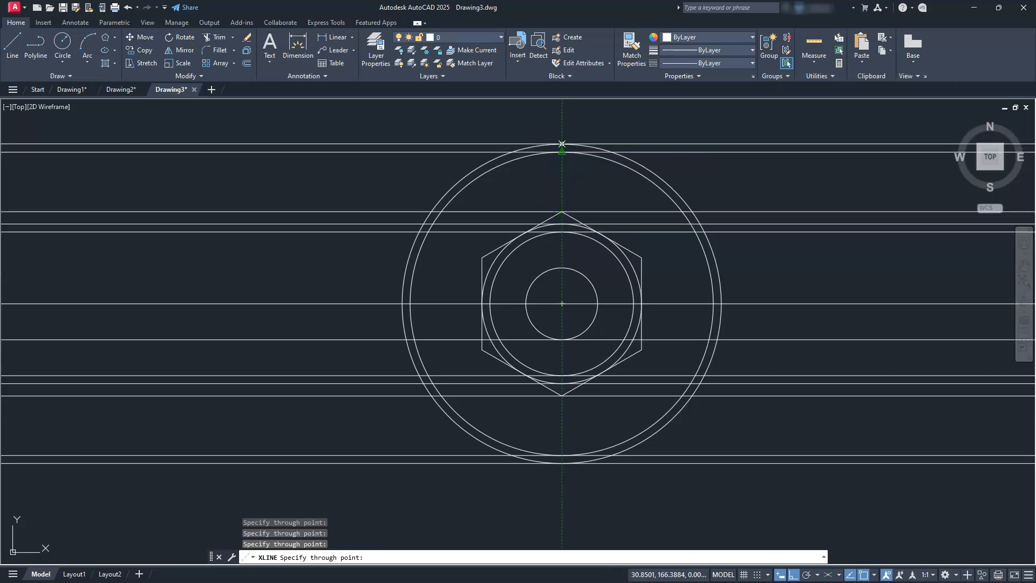
pyautogui.click(562, 144)
pyautogui.press('Escape')
pyautogui.press('Escape')
pyautogui.press('Escape')
pyautogui.press('Escape')
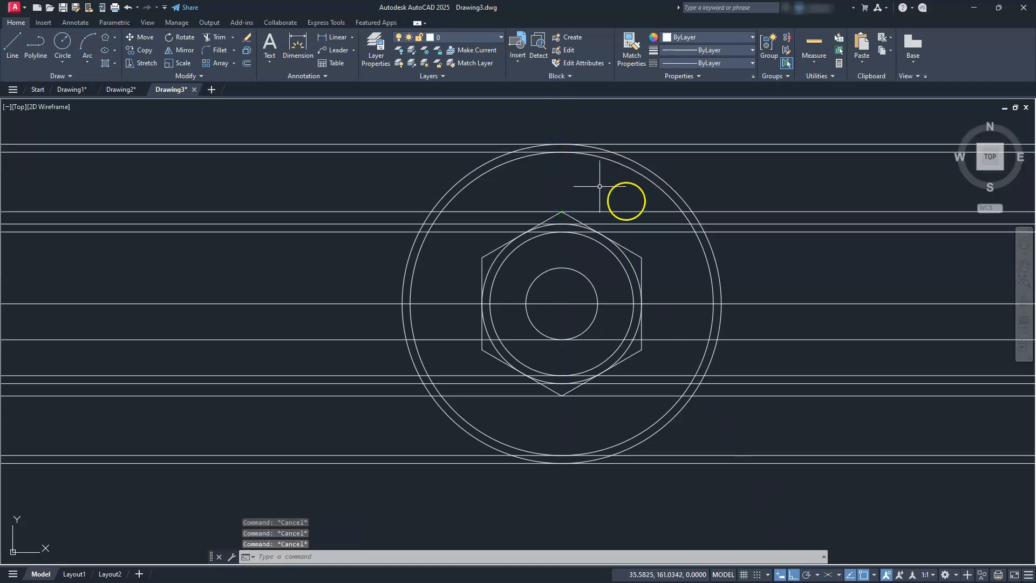
# - Draw a vertical line to the right of the end view, crossing all the horizontal construction lines
pyautogui.scroll(-2, 800, 232)
pyautogui.moveTo(805, 259)
pyautogui.mouseDown(button='middle')
pyautogui.moveTo(621, 273)
pyautogui.moveTo(558, 292)
pyautogui.mouseUp(button='middle')
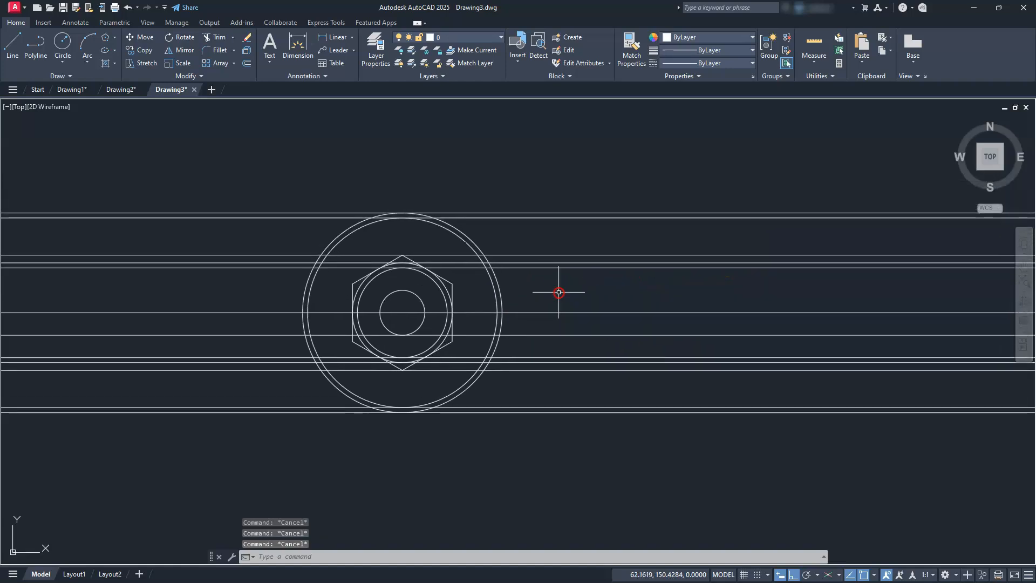
pyautogui.write('l')
pyautogui.press('Return')
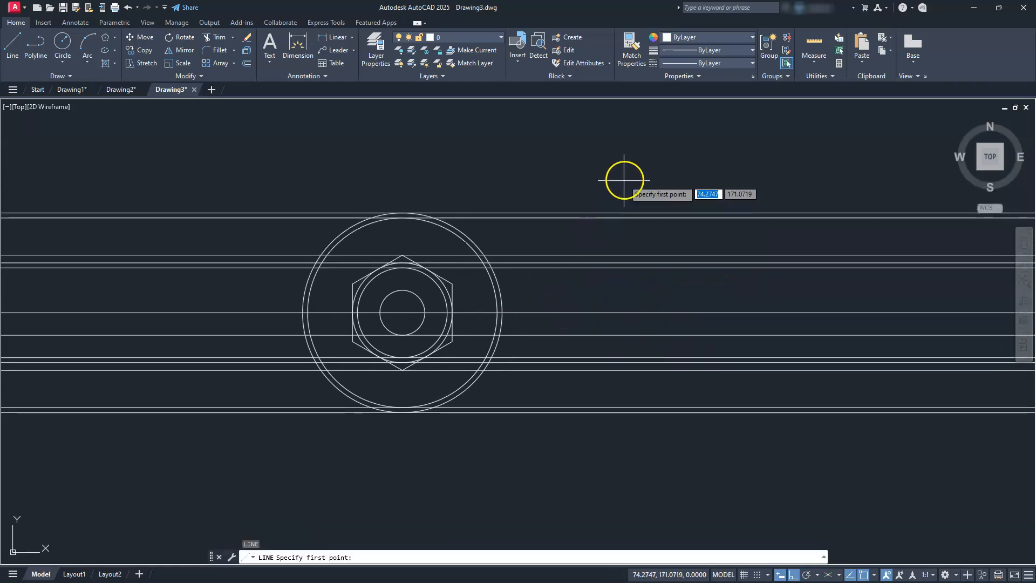
pyautogui.click(612, 172)
pyautogui.click(613, 437)
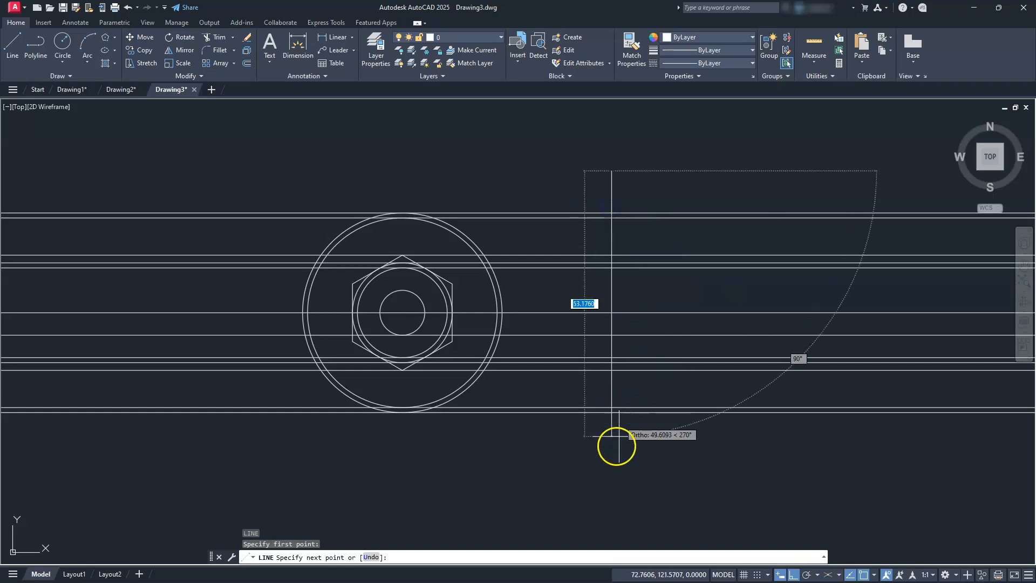
pyautogui.press('Escape')
pyautogui.press('Escape')
# - Use EXTRIM with the vertical line as cutting edge to trim the construction lines on the end-view side
pyautogui.write('e')
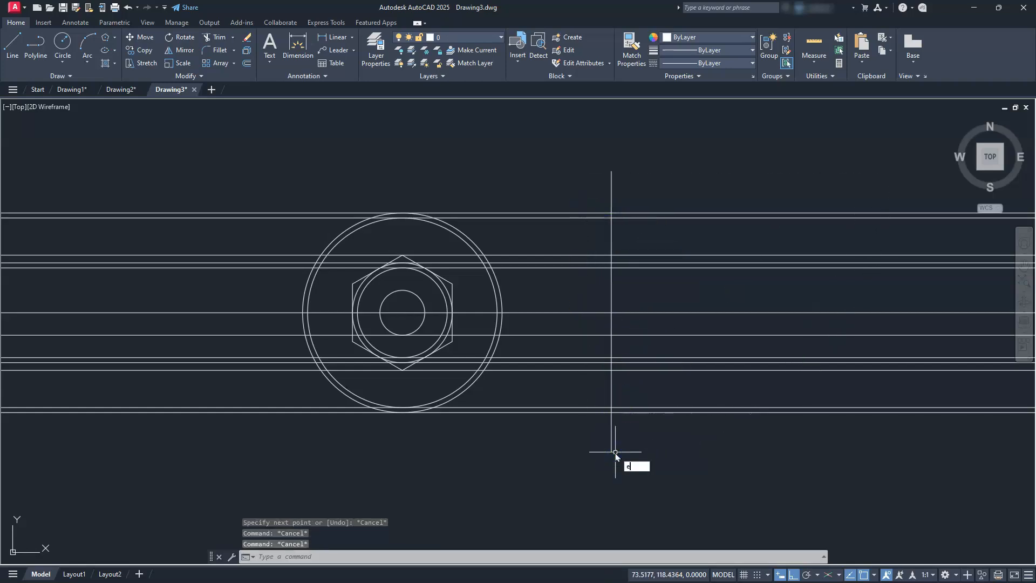
pyautogui.write('xtrim')
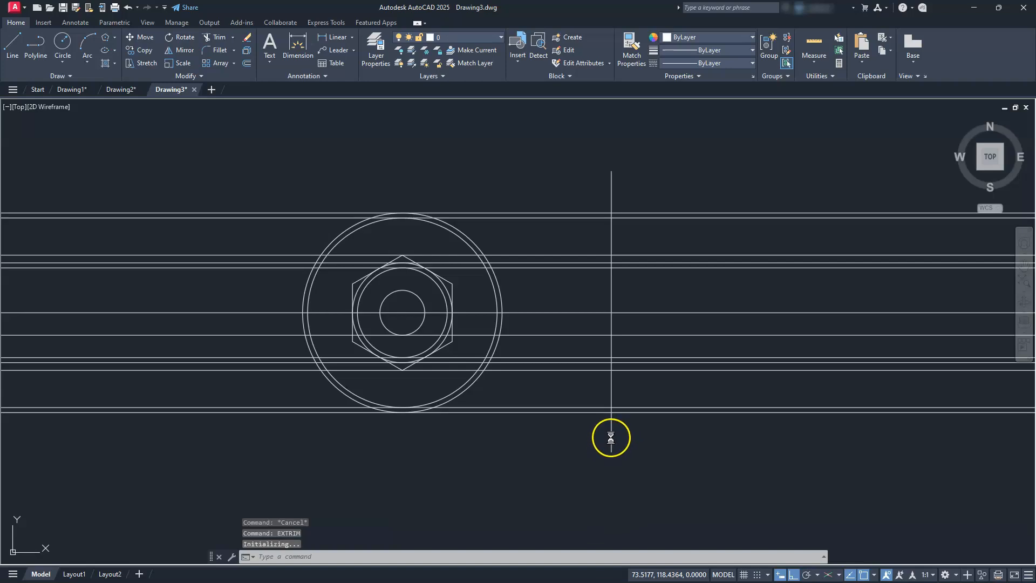
pyautogui.click(611, 437)
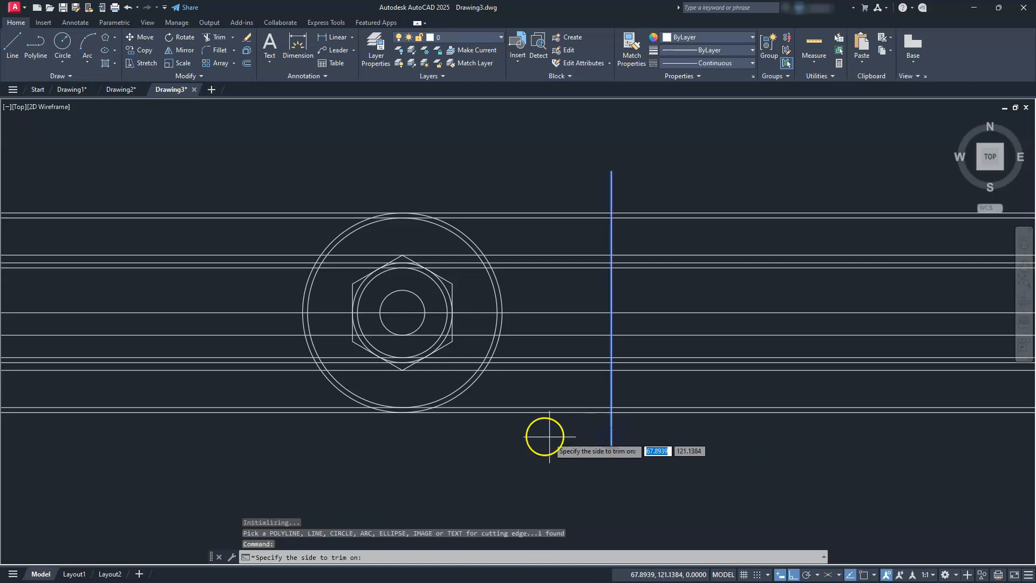
pyautogui.click(530, 432)
pyautogui.moveTo(572, 432)
pyautogui.mouseDown(button='middle')
pyautogui.moveTo(497, 456)
pyautogui.moveTo(482, 445)
pyautogui.mouseUp(button='middle')
pyautogui.press('Escape')
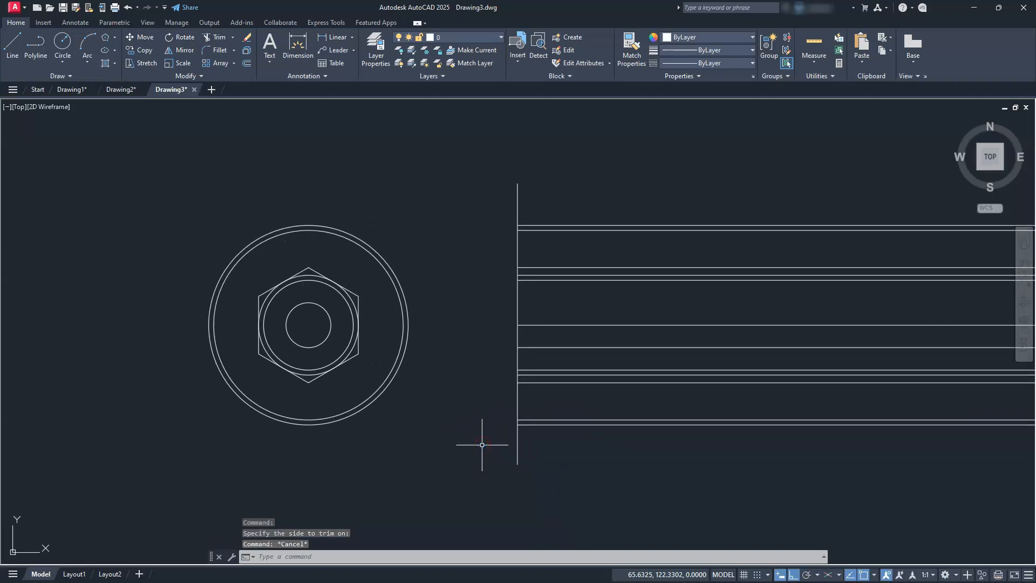
# - Copy the vertical line horizontally to the right at distances of 10, 20 and 50 from the original
pyautogui.click(517, 449)
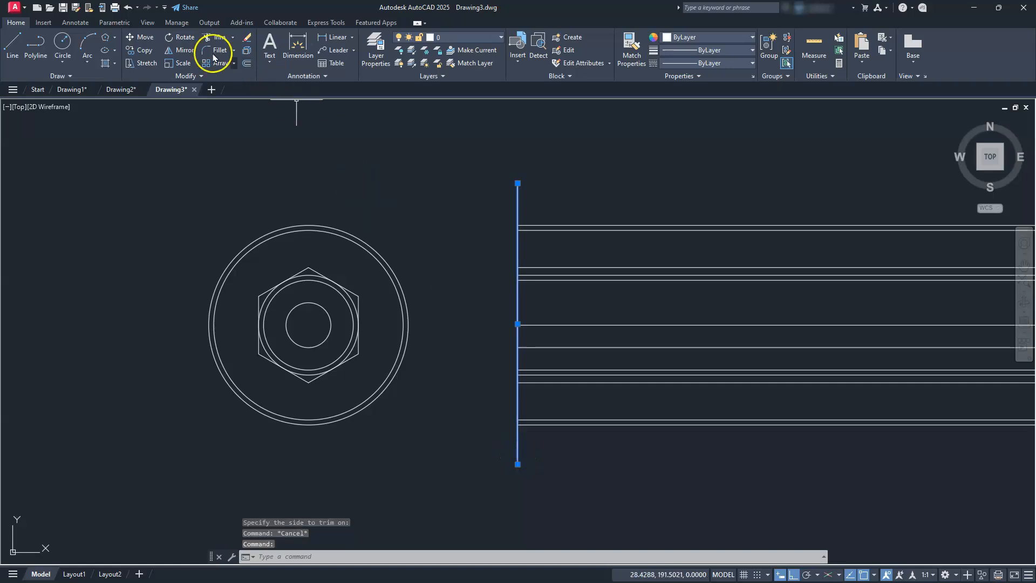
pyautogui.click(145, 50)
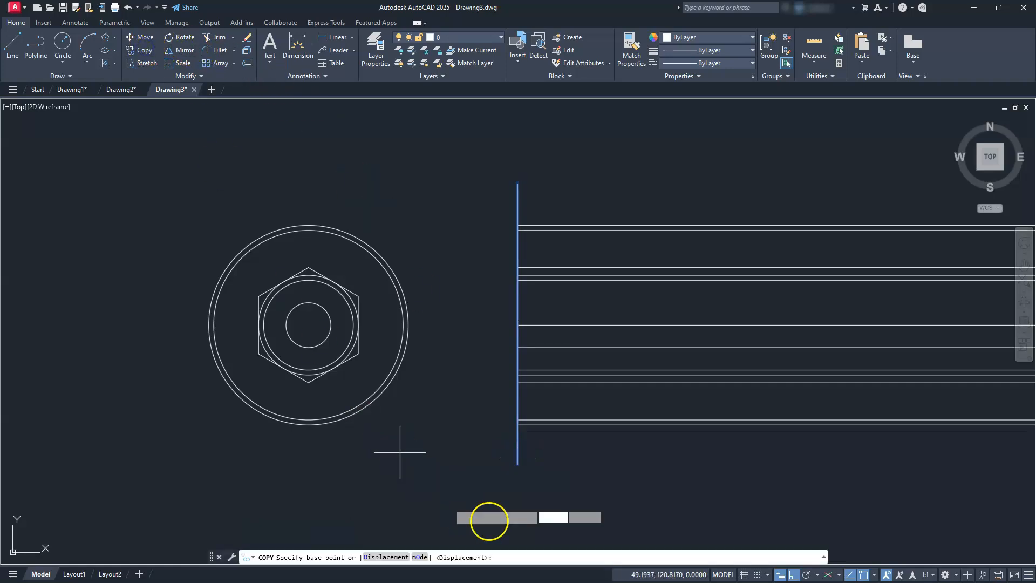
pyautogui.click(512, 490)
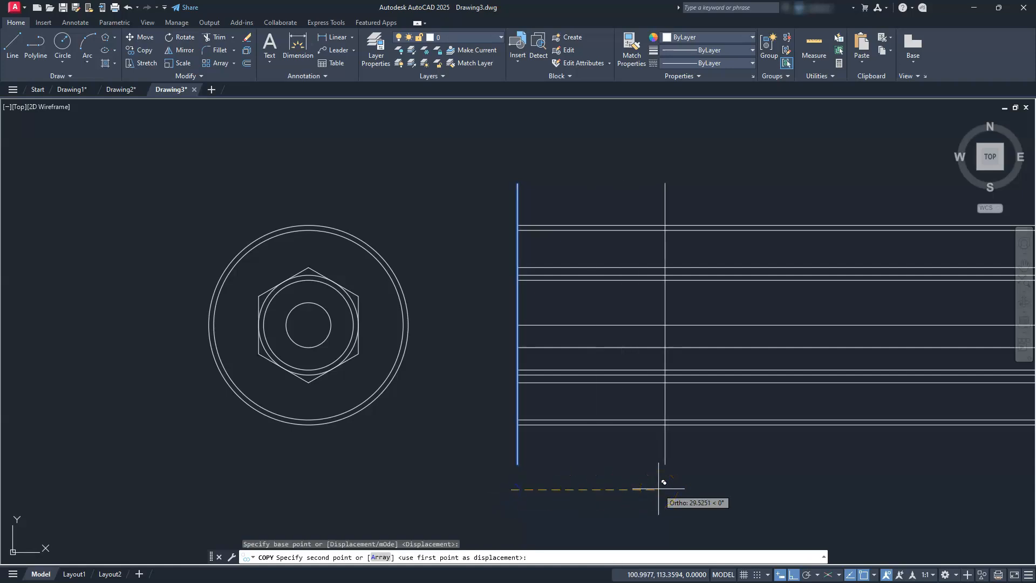
pyautogui.press('Return')
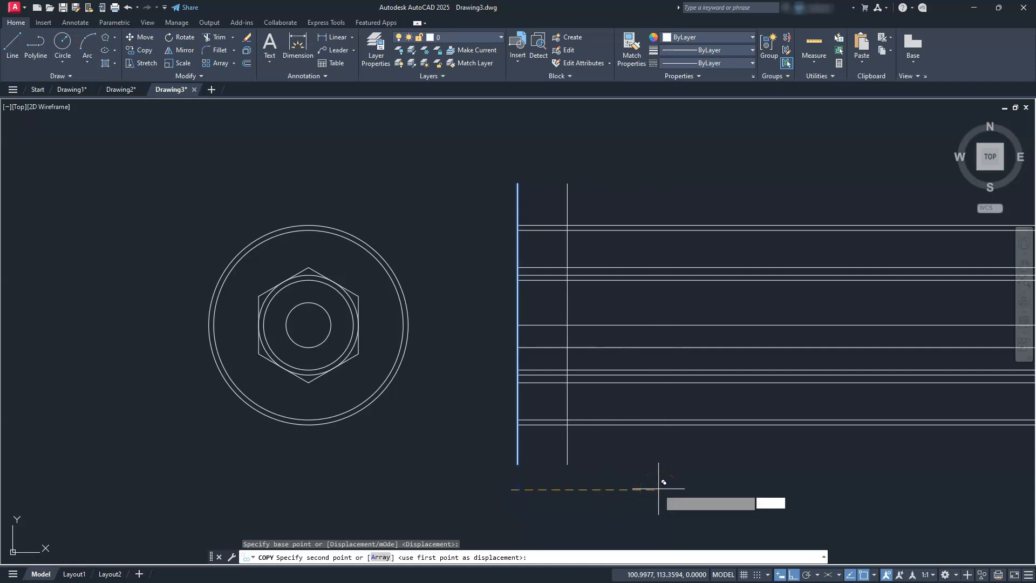
pyautogui.press('Return')
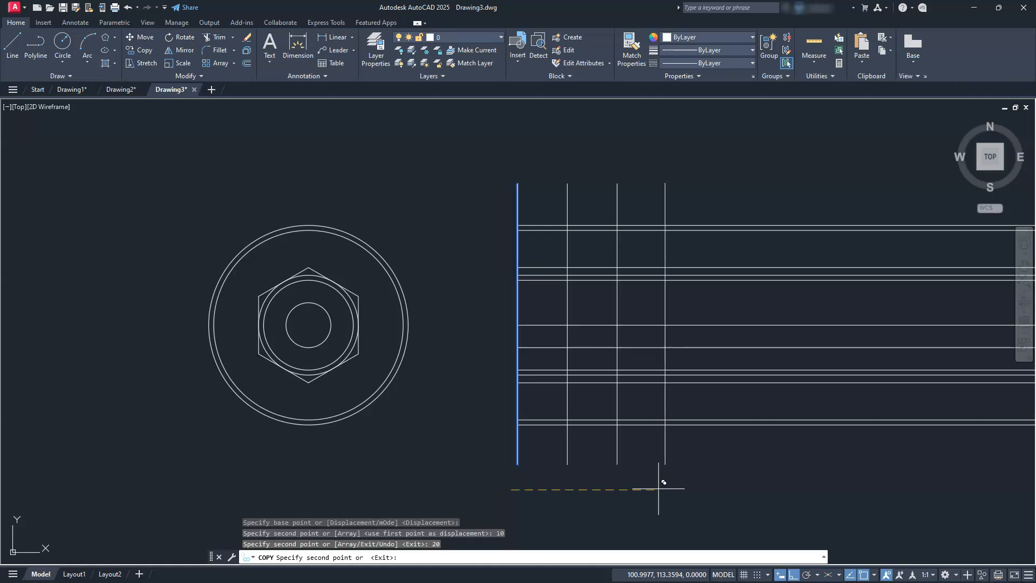
pyautogui.press('Return')
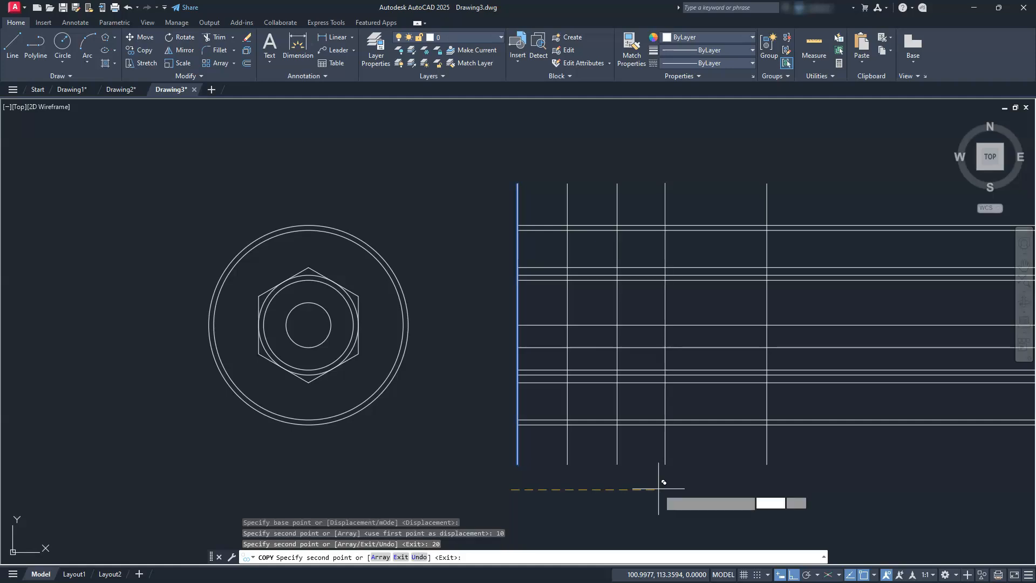
pyautogui.press('Escape')
pyautogui.press('Escape')
pyautogui.press('Escape')
# - Use EXTRIM with the farthest vertical line as cutting edge to trim the horizontal lines extending beyond it
pyautogui.moveTo(669, 414)
pyautogui.mouseDown(button='middle')
pyautogui.moveTo(566, 445)
pyautogui.moveTo(518, 426)
pyautogui.mouseUp(button='middle')
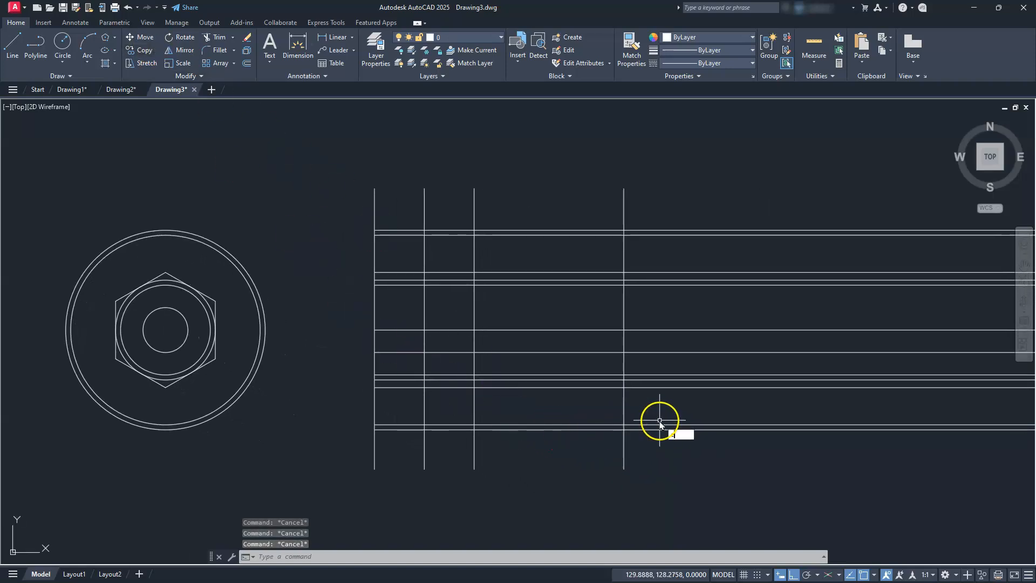
pyautogui.write('EXTRIm')
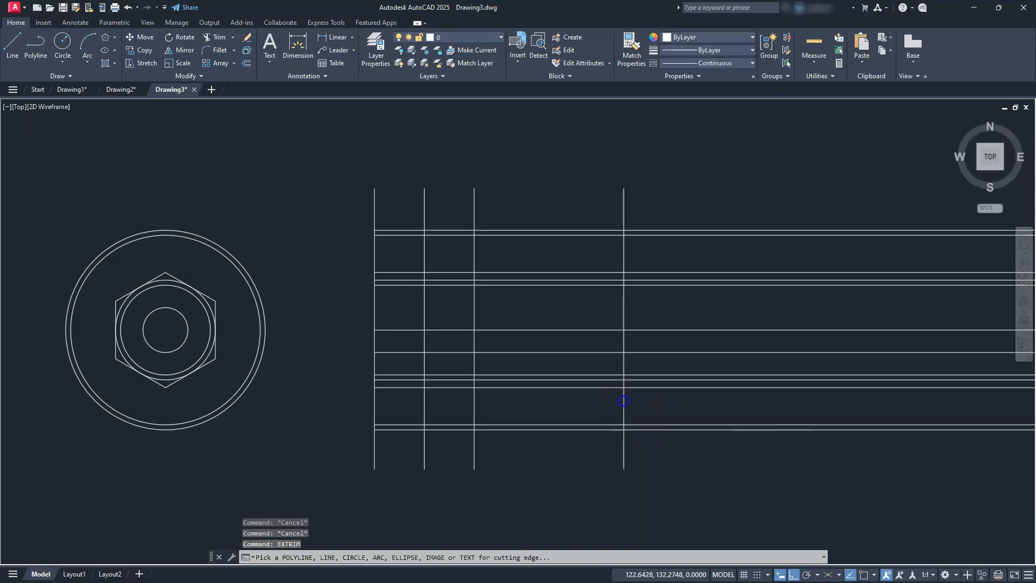
pyautogui.click(622, 400)
pyautogui.click(719, 411)
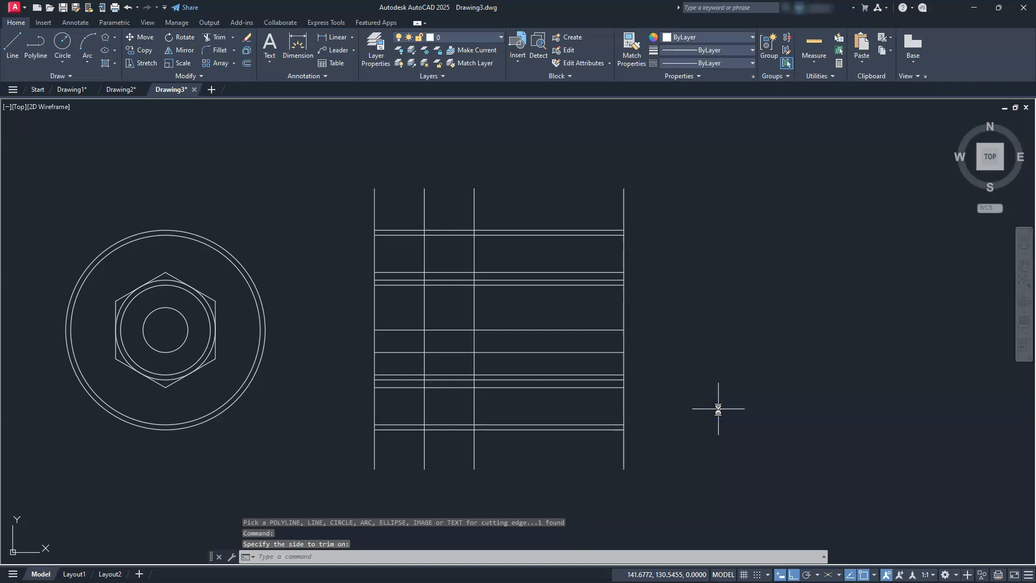
# - Use EXTRIM to cut the vertical lines' ends below the lowest horizontal line and above the topmost one
pyautogui.press('Return')
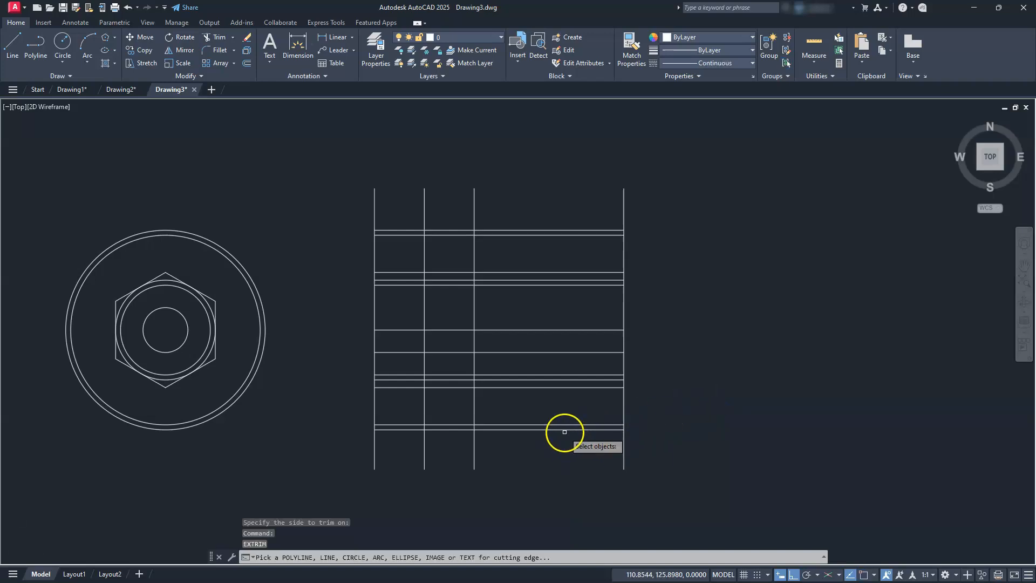
pyautogui.click(563, 431)
pyautogui.click(548, 465)
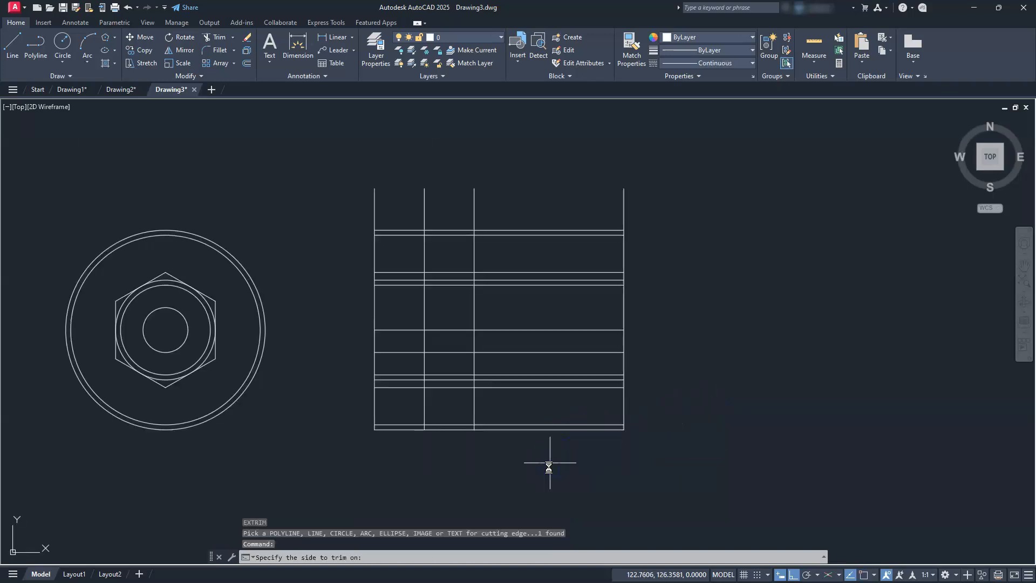
pyautogui.press('Return')
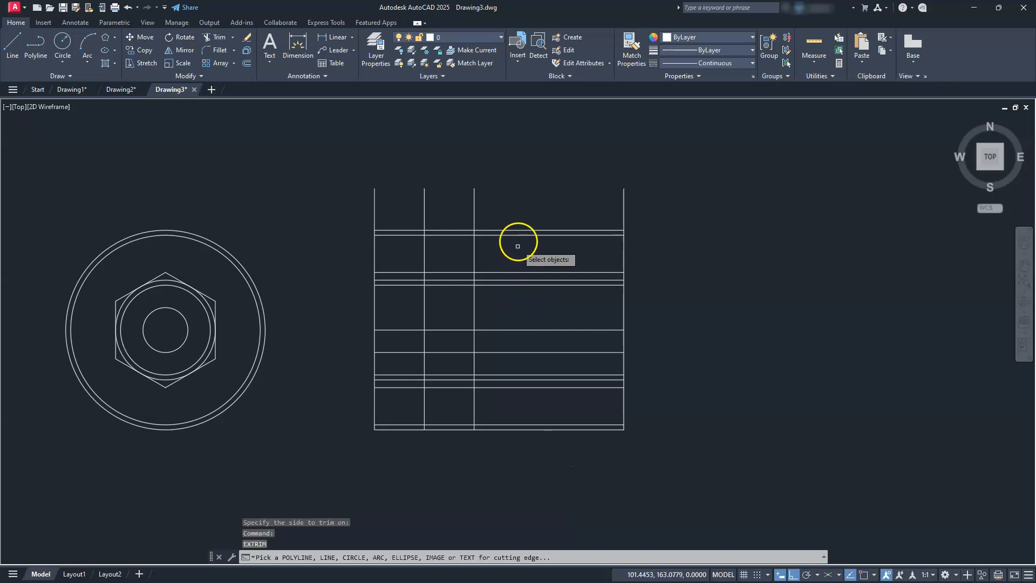
pyautogui.click(521, 230)
pyautogui.click(528, 185)
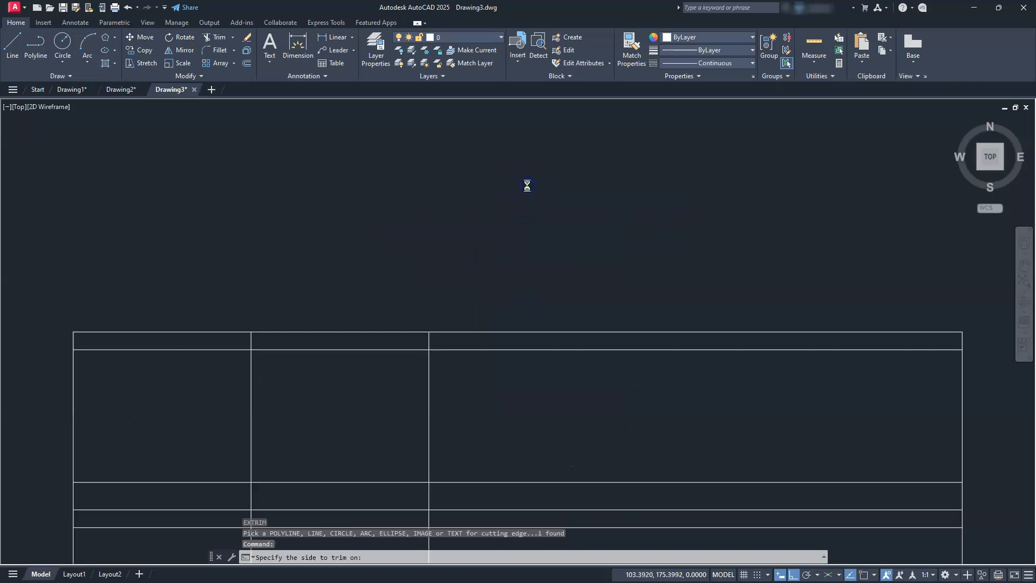
pyautogui.press('Escape')
pyautogui.press('Escape')
pyautogui.press('Escape')
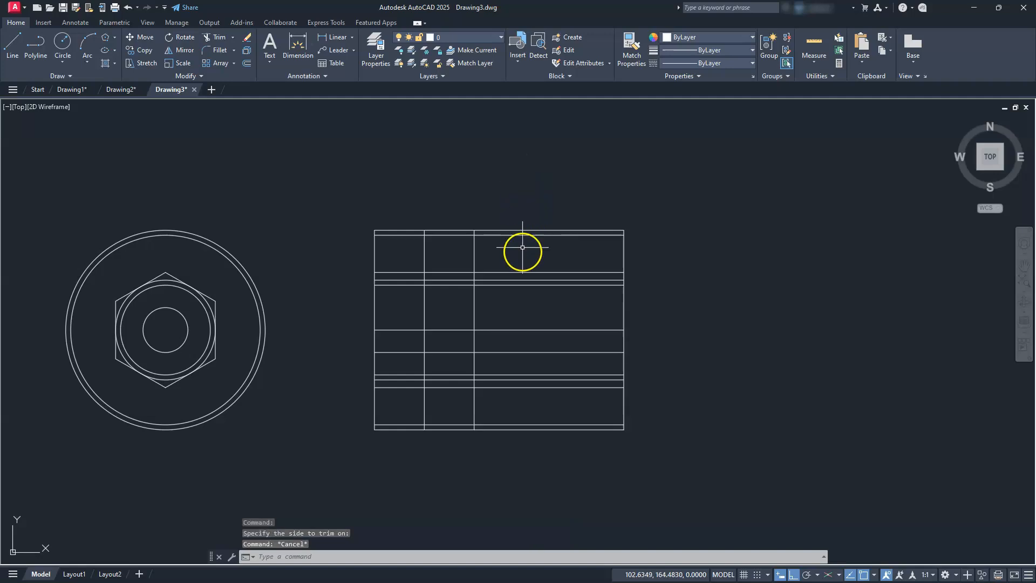
# - Trim the topmost and the two lowest horizontal lines of the side view between the head's underside line and the farthest vertical line
pyautogui.scroll(2, 479, 323)
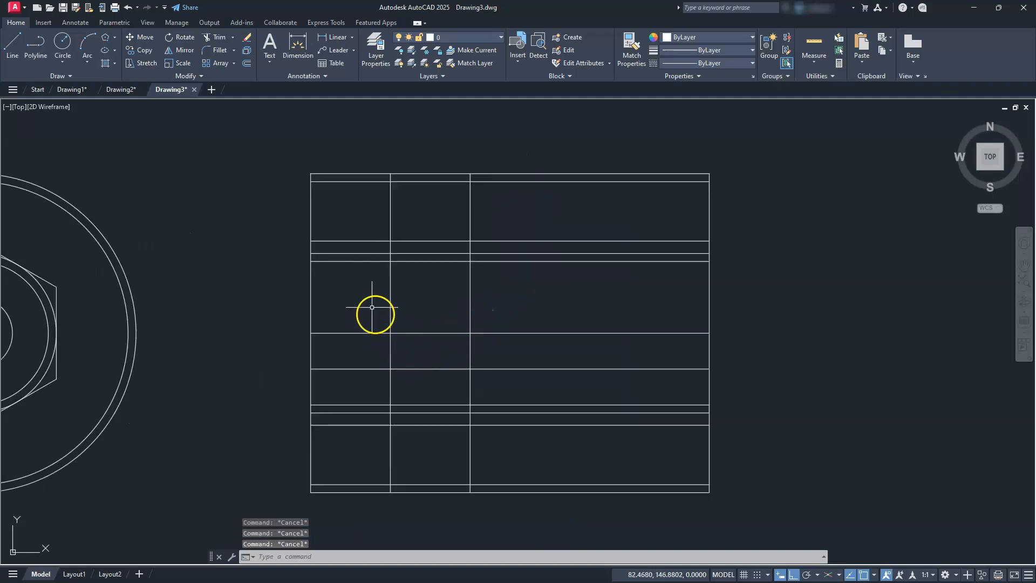
pyautogui.moveTo(356, 312); pyautogui.dragTo(426, 303, button='middle')
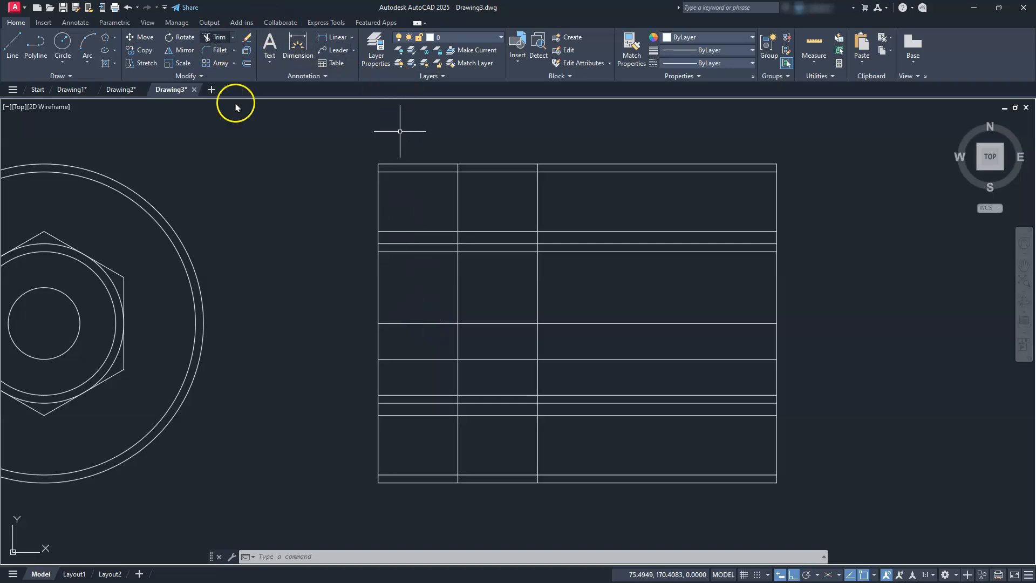
pyautogui.moveTo(206, 360)
pyautogui.mouseDown(button='middle')
pyautogui.moveTo(221, 370)
pyautogui.moveTo(261, 363)
pyautogui.moveTo(180, 357)
pyautogui.moveTo(195, 375)
pyautogui.mouseUp(button='middle')
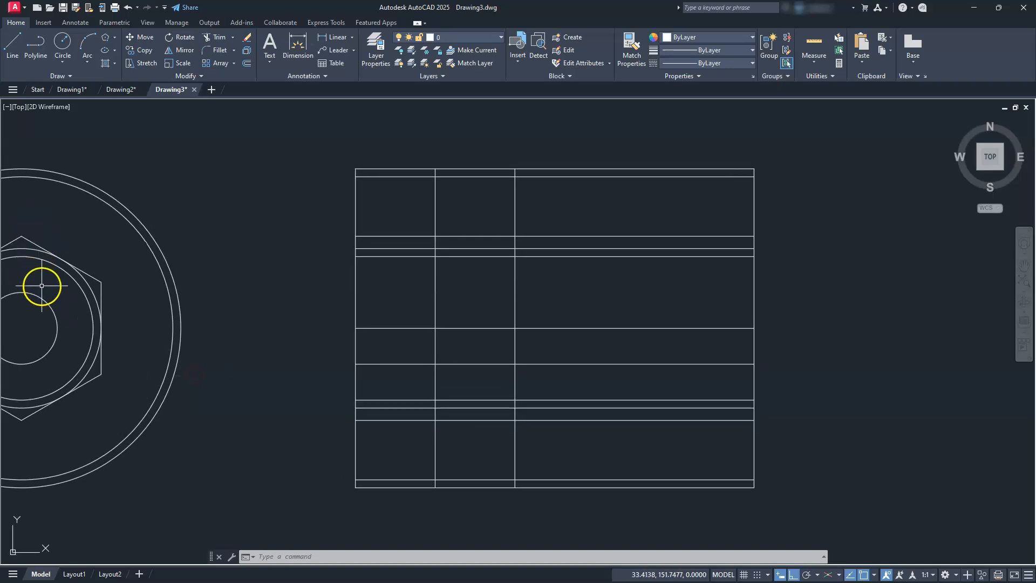
pyautogui.click(214, 38)
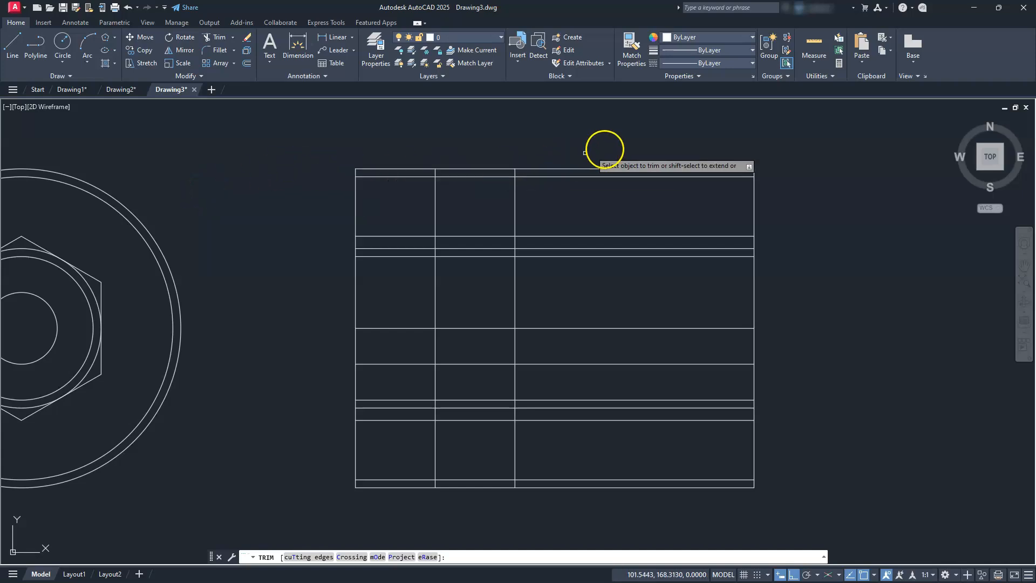
pyautogui.click(709, 168)
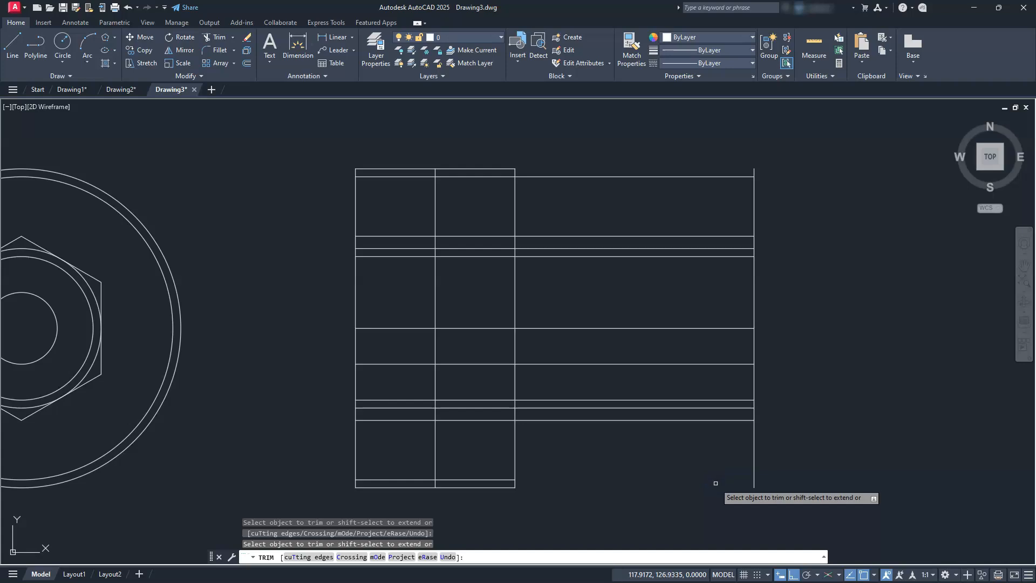
pyautogui.press('Escape')
pyautogui.press('Escape')
pyautogui.press('Escape')
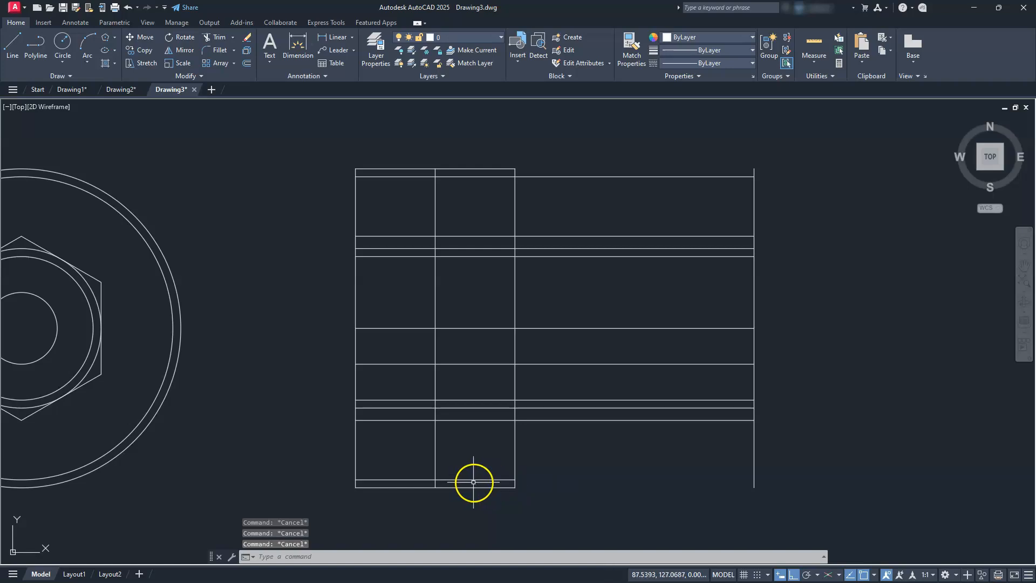
# - Erase the four side-view horizontal lines projected from the inner circle of each closely spaced circle pair
pyautogui.click(477, 480)
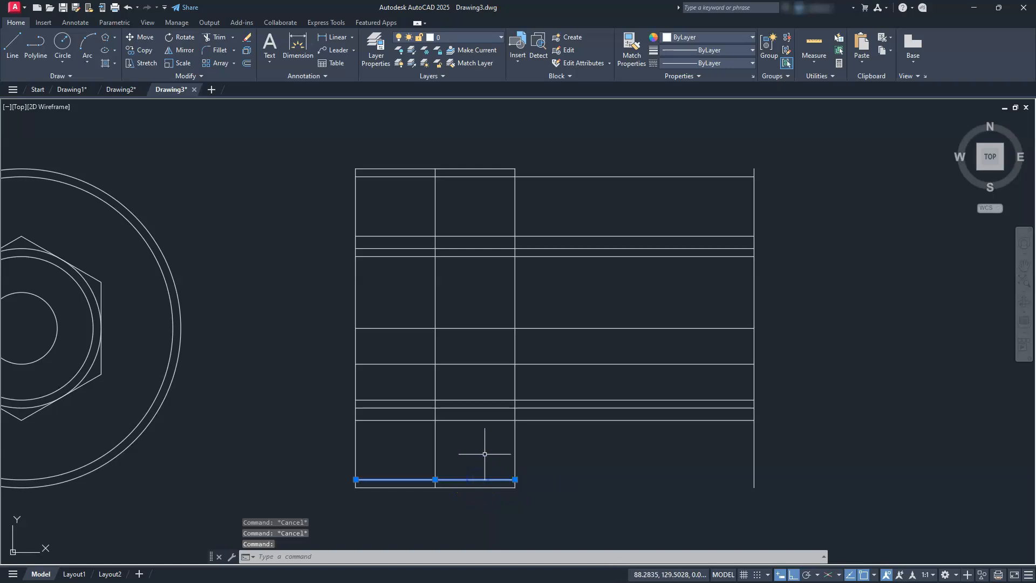
pyautogui.click(499, 399)
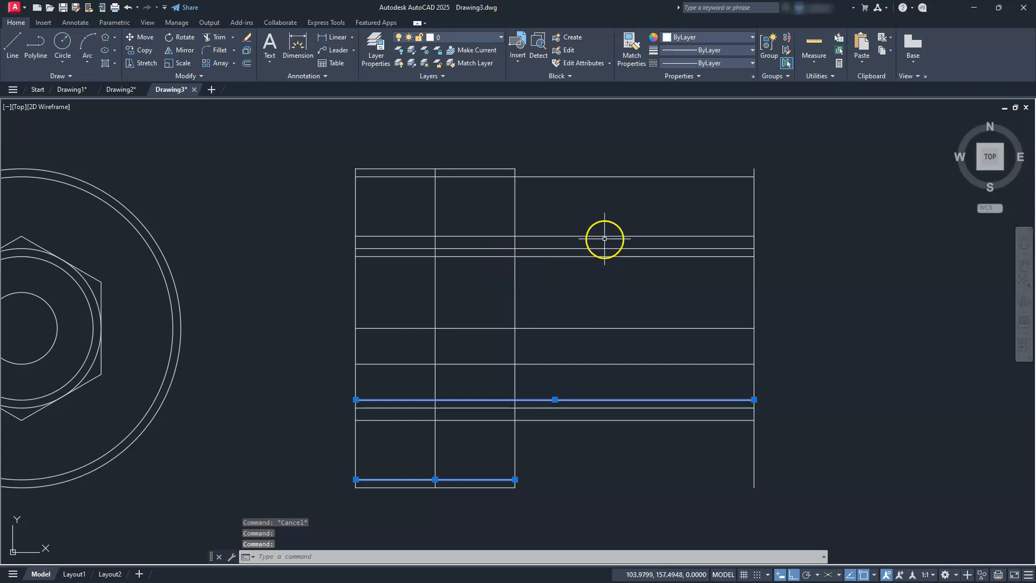
pyautogui.click(606, 256)
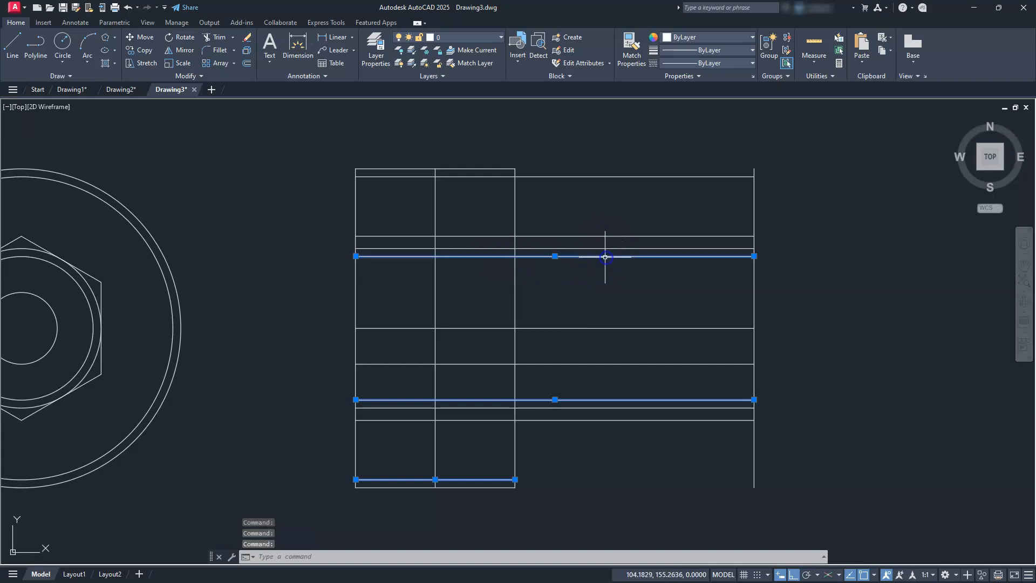
pyautogui.click(574, 176)
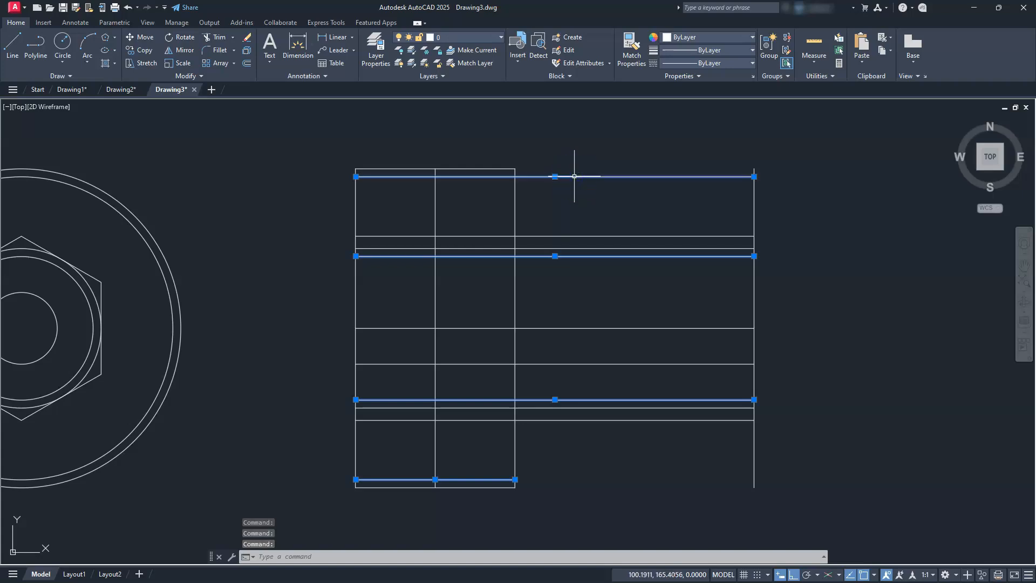
pyautogui.press('Delete')
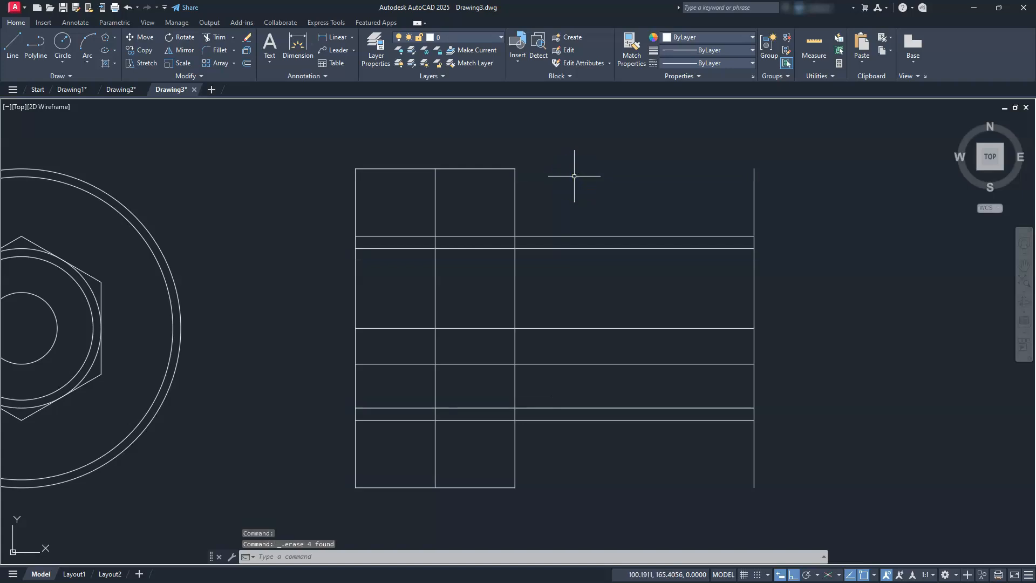
# - Trim the hexagon-corner lines beyond the head and the farthest vertical line's ends above and below the shank edges
pyautogui.click(218, 41)
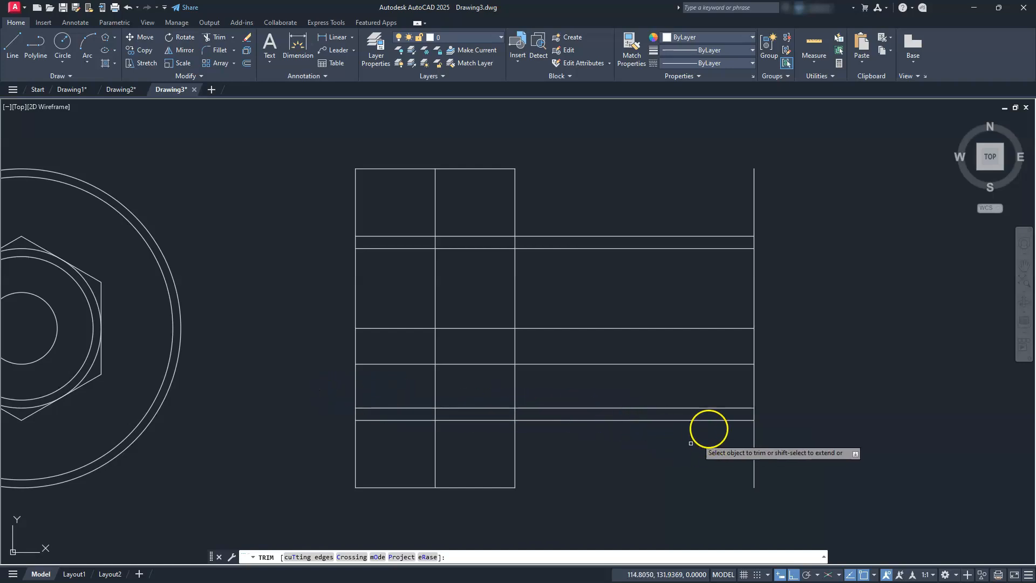
pyautogui.click(715, 420)
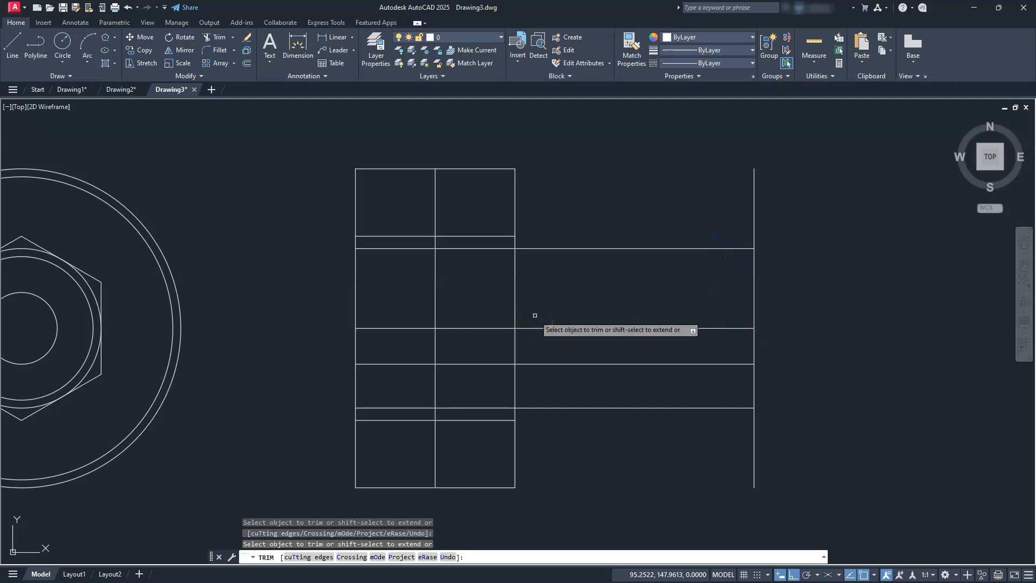
pyautogui.click(542, 360)
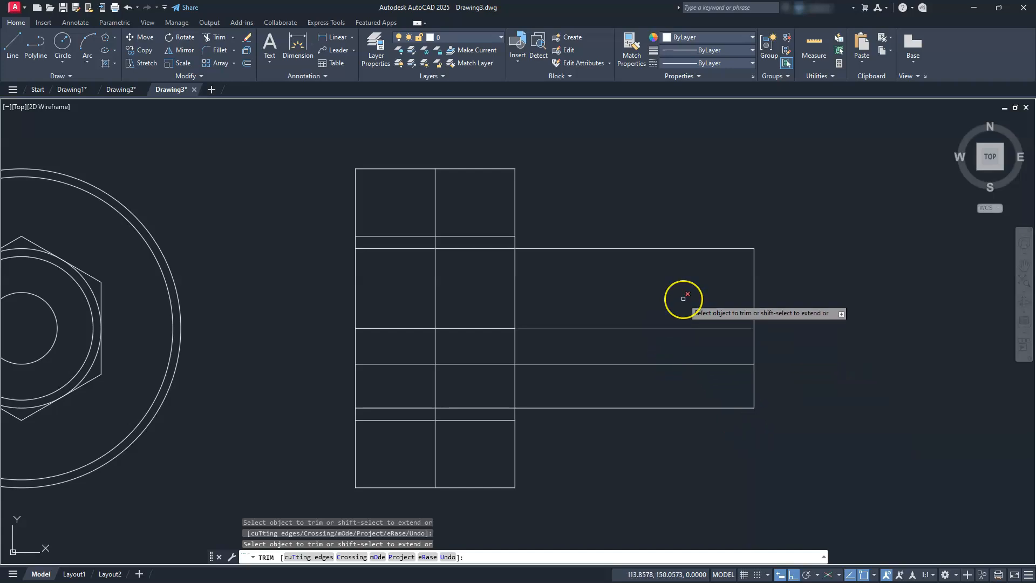
pyautogui.press('Escape')
pyautogui.press('Escape')
pyautogui.press('Escape')
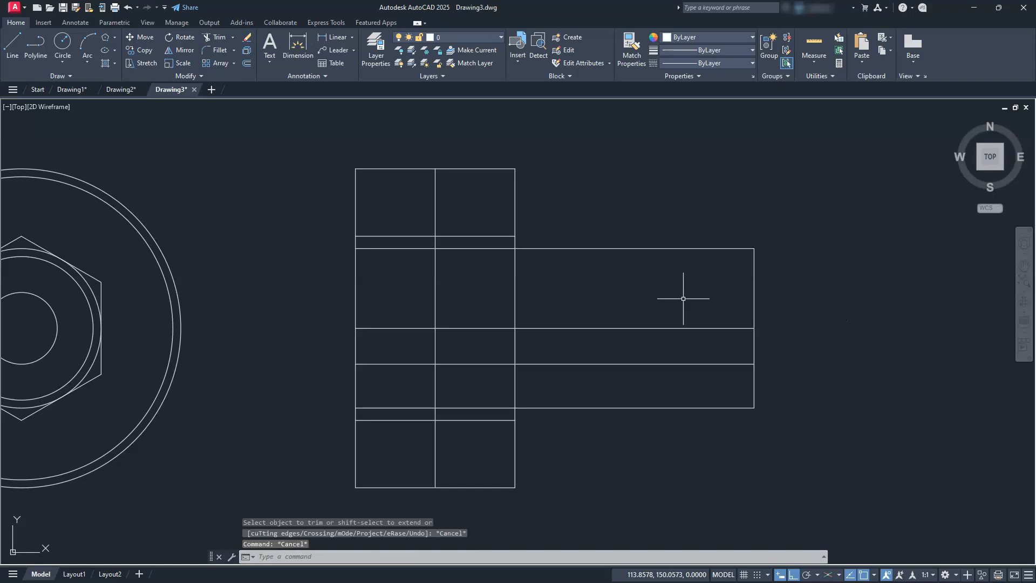
# - Mirror the lower bore line about the horizontal centre line of the side view, keeping the source line
pyautogui.click(175, 50)
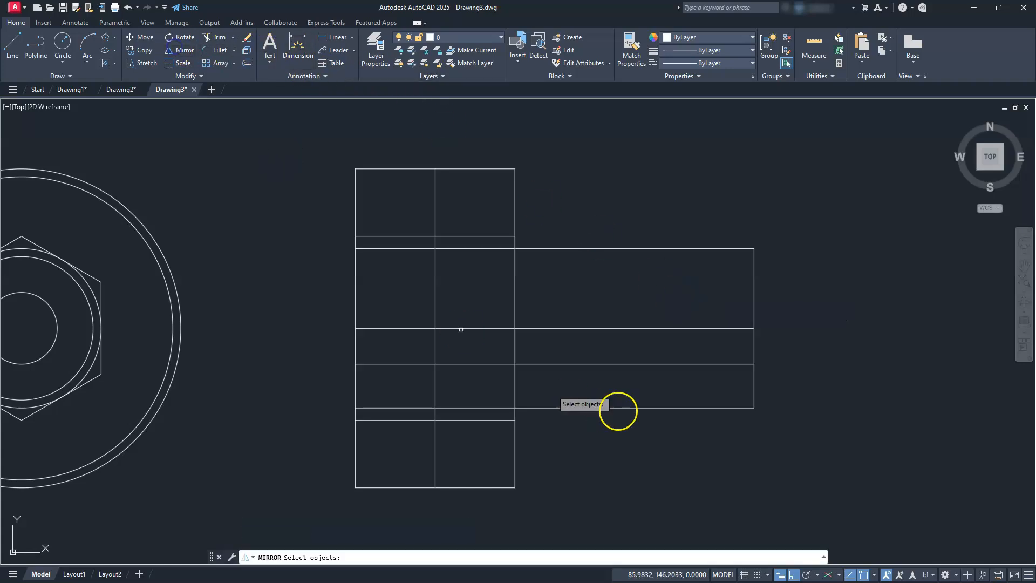
pyautogui.click(664, 364)
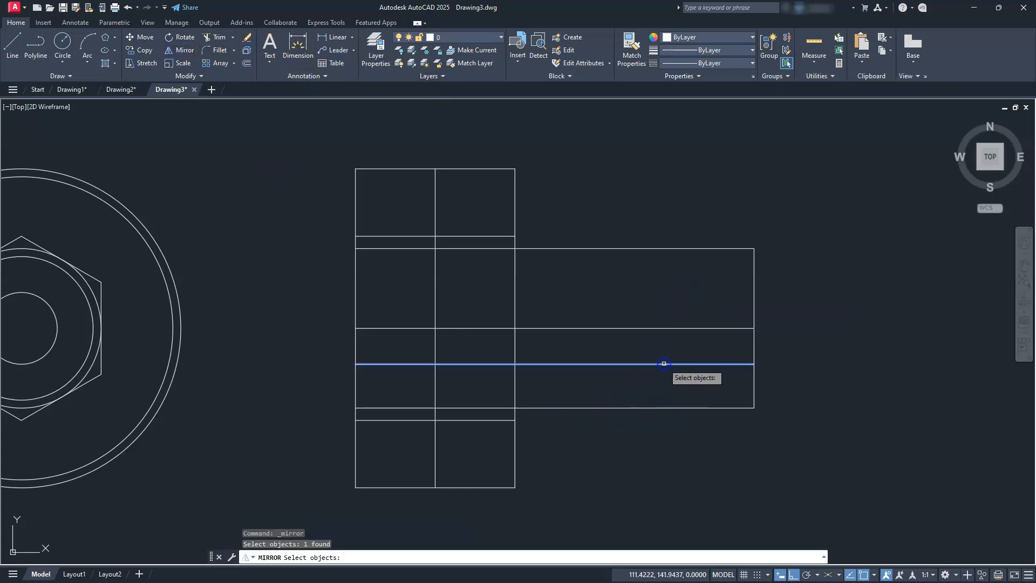
pyautogui.press('Return')
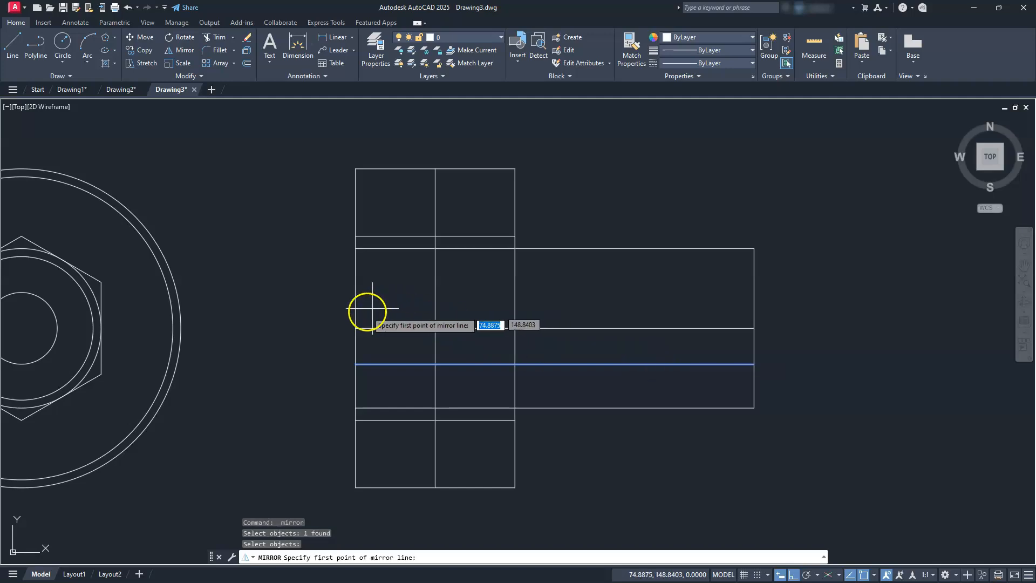
pyautogui.click(357, 327)
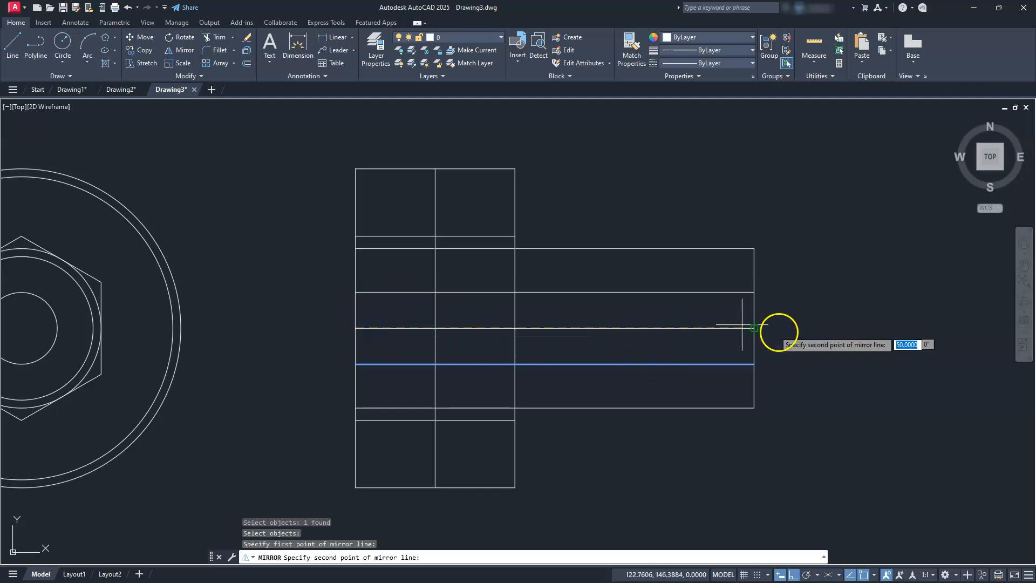
pyautogui.click(807, 335)
pyautogui.press('Return')
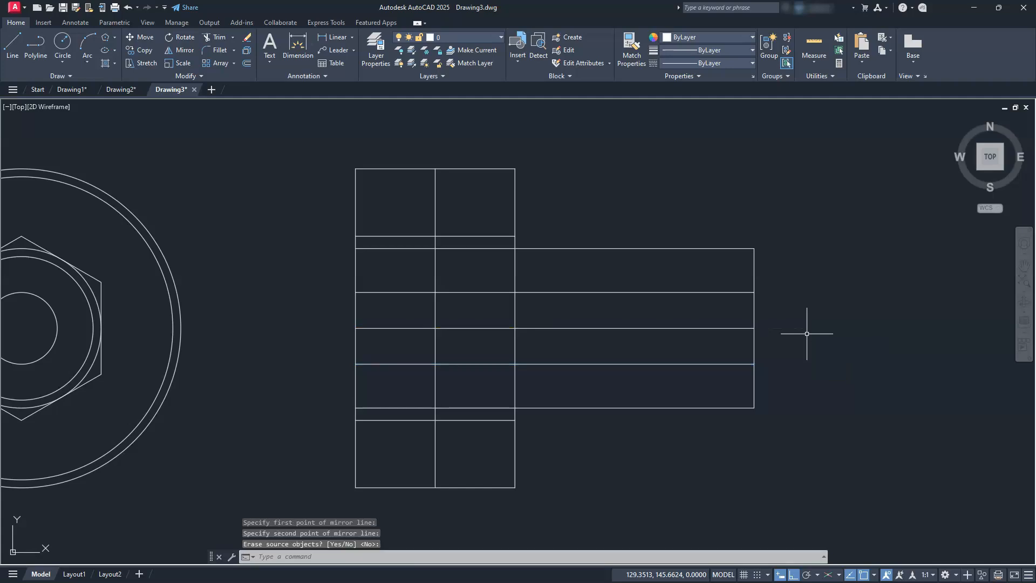
pyautogui.press('Escape')
pyautogui.press('Escape')
pyautogui.press('Escape')
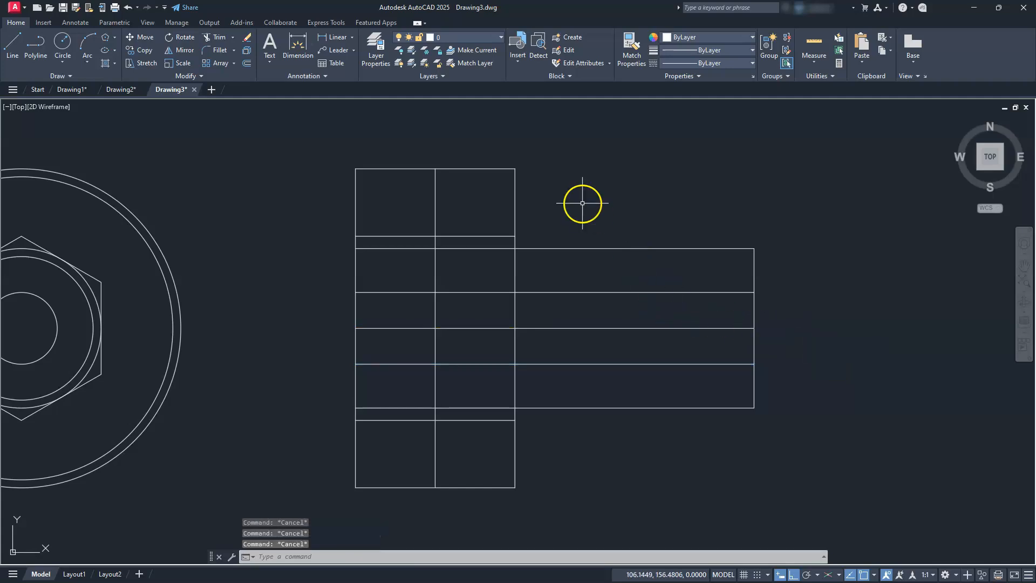
# - Trim the hexagon socket outline in the head, removing the bore lines inside it and the hexagon and socket-depth line portions outside it
pyautogui.click(219, 37)
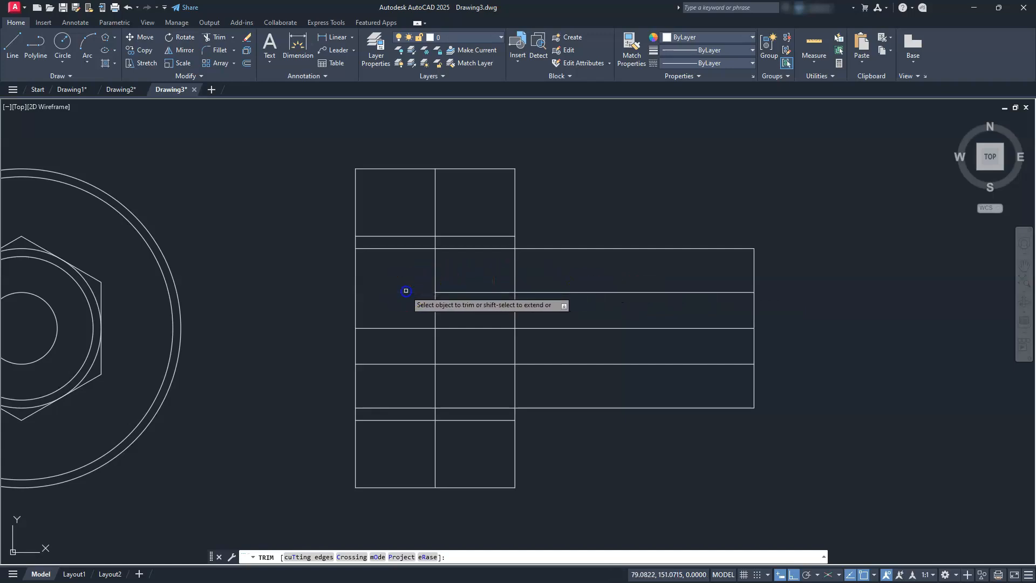
pyautogui.click(406, 291)
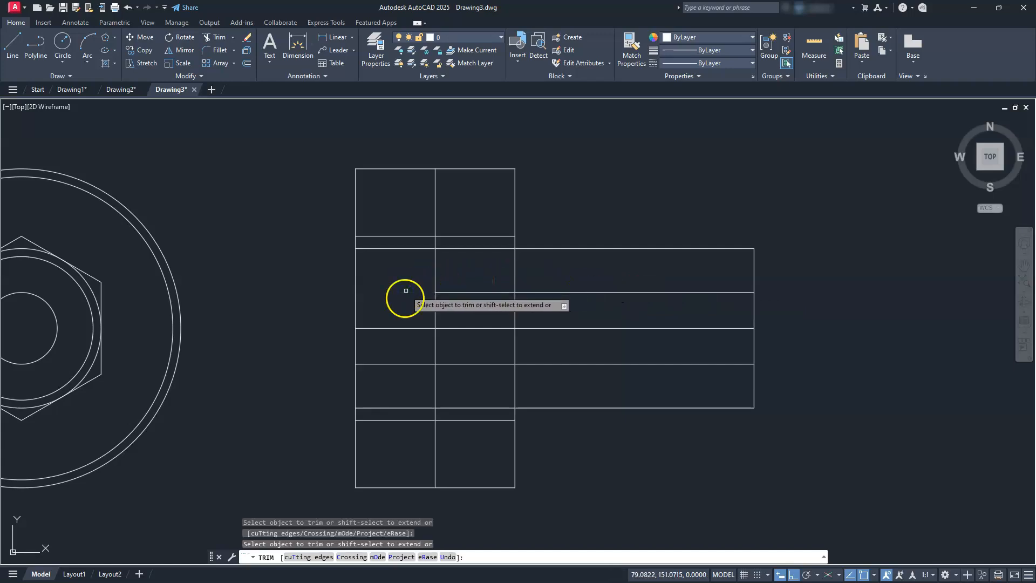
pyautogui.click(399, 363)
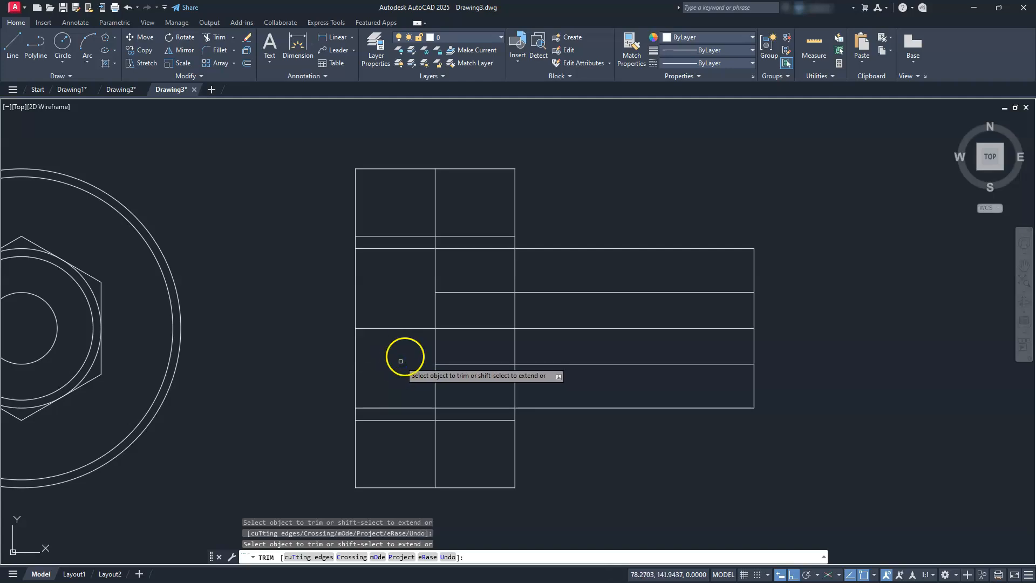
pyautogui.click(494, 236)
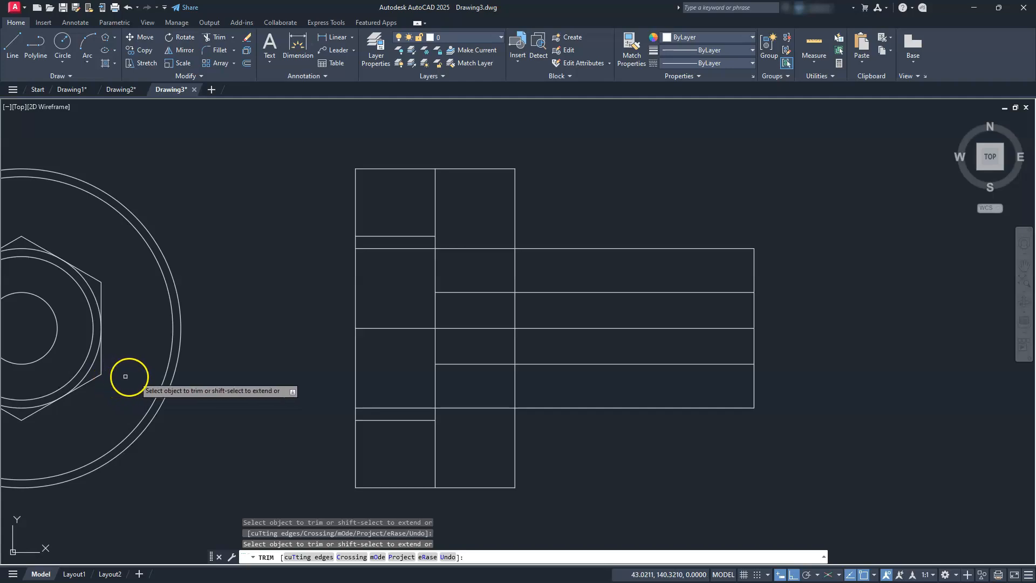
pyautogui.click(434, 458)
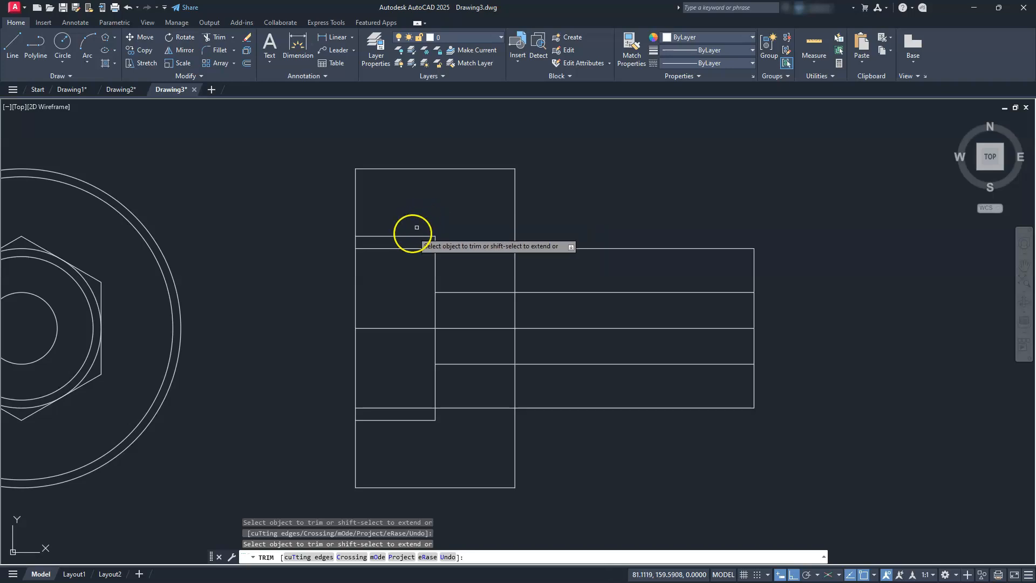
# - Trim the upper and lower shank edge lines inside the head, including the portions crossing the socket
pyautogui.click(392, 249)
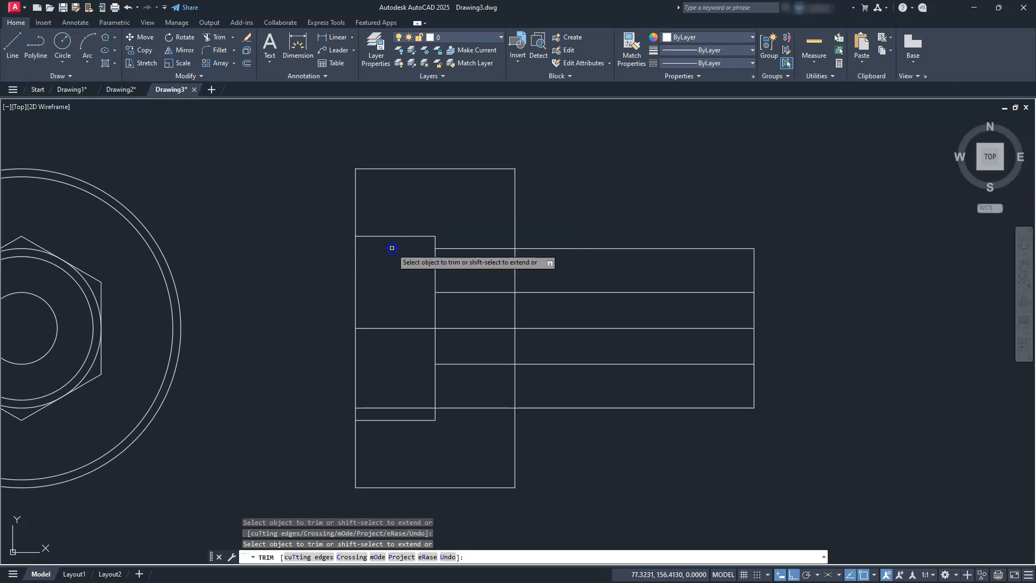
pyautogui.click(450, 249)
pyautogui.click(398, 409)
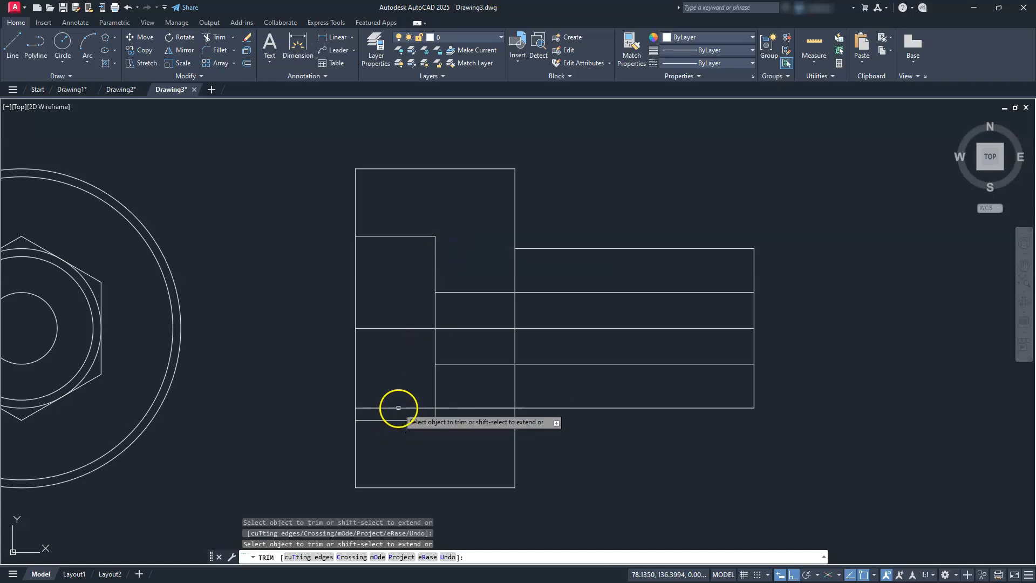
pyautogui.click(439, 413)
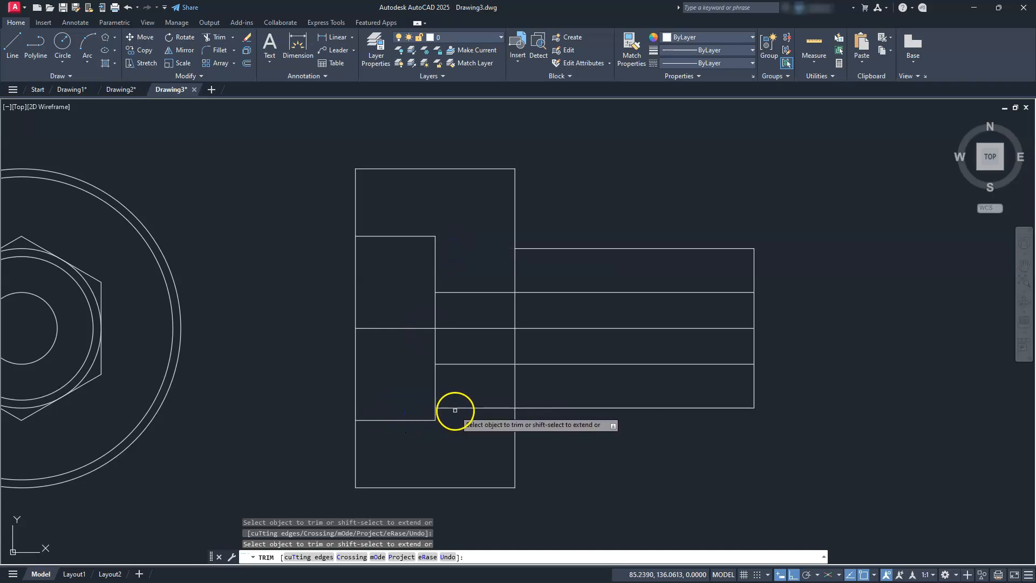
pyautogui.click(456, 408)
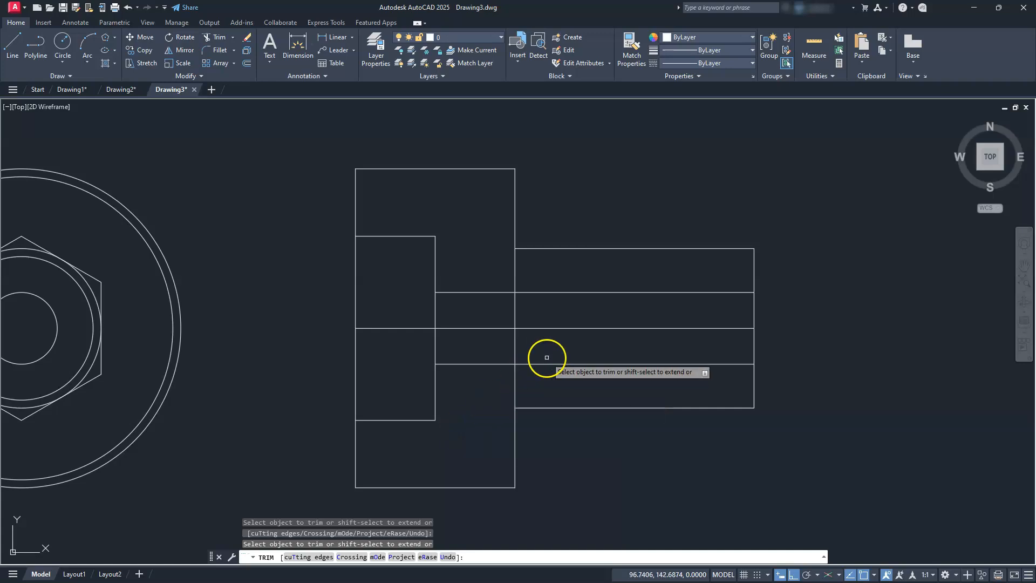
# - Trim the head's underside line between the upper and lower shank edges
pyautogui.click(516, 388)
pyautogui.click(515, 350)
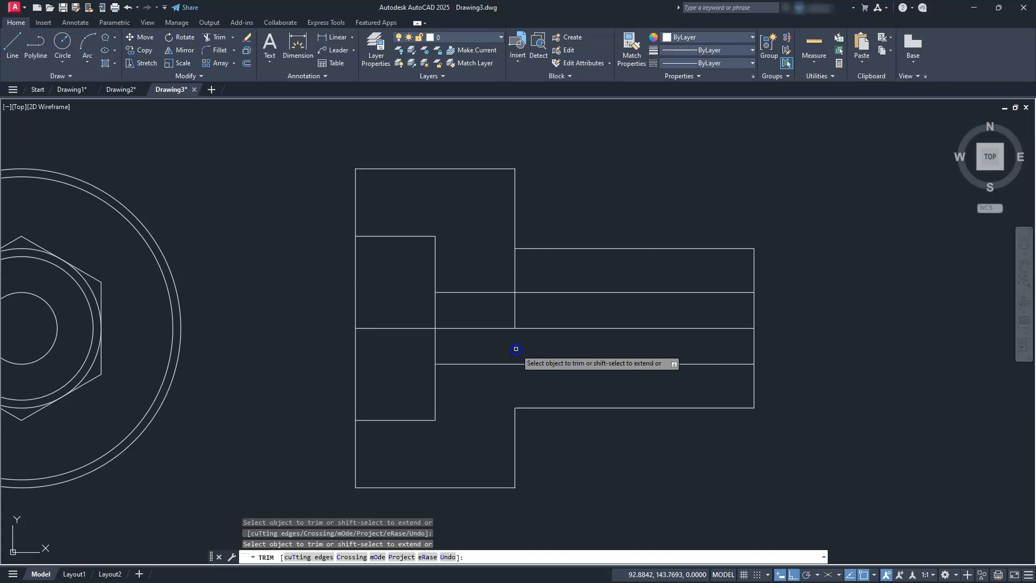
pyautogui.click(516, 273)
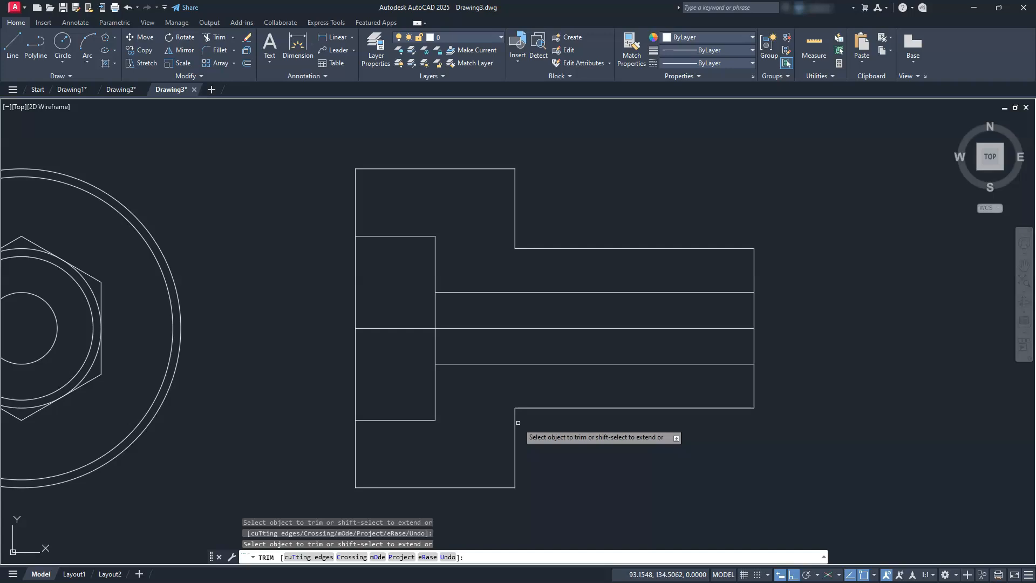
pyautogui.press('Escape')
pyautogui.press('Escape')
pyautogui.press('Escape')
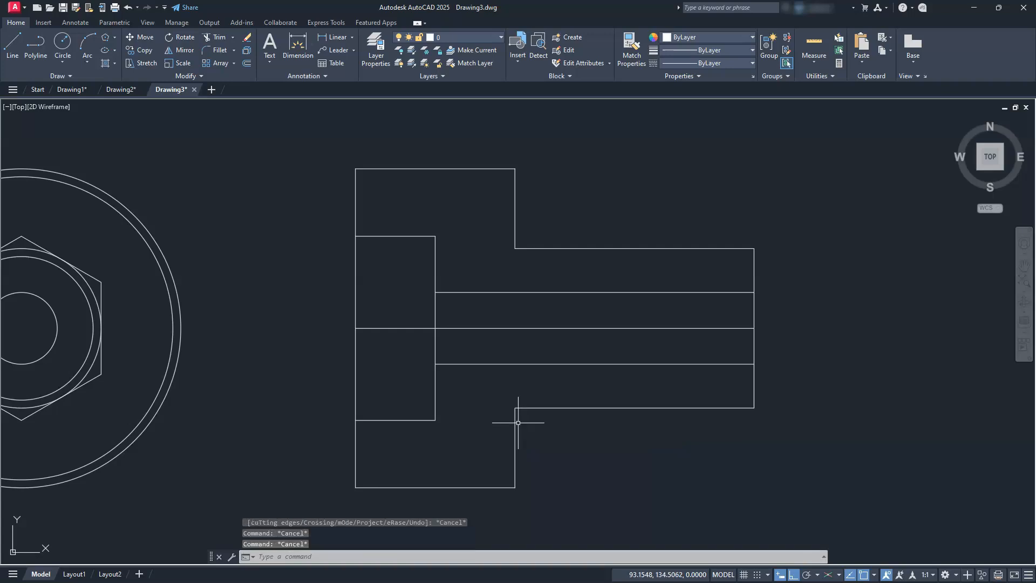
# - Draw horizontal construction lines through the end view hexagon's upper-right and lower-right vertices, extending across the side view
pyautogui.click(513, 420)
pyautogui.scroll(-3, 486, 422)
pyautogui.moveTo(455, 423)
pyautogui.mouseDown(button='middle')
pyautogui.moveTo(538, 404)
pyautogui.moveTo(567, 433)
pyautogui.moveTo(590, 428)
pyautogui.mouseUp(button='middle')
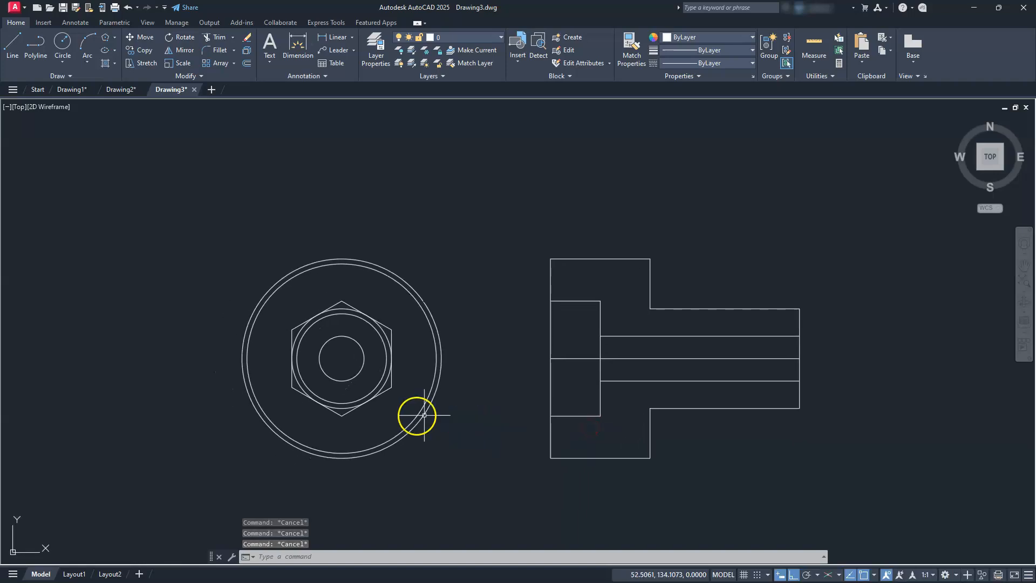
pyautogui.click(62, 76)
pyautogui.click(37, 90)
pyautogui.scroll(2, 383, 391)
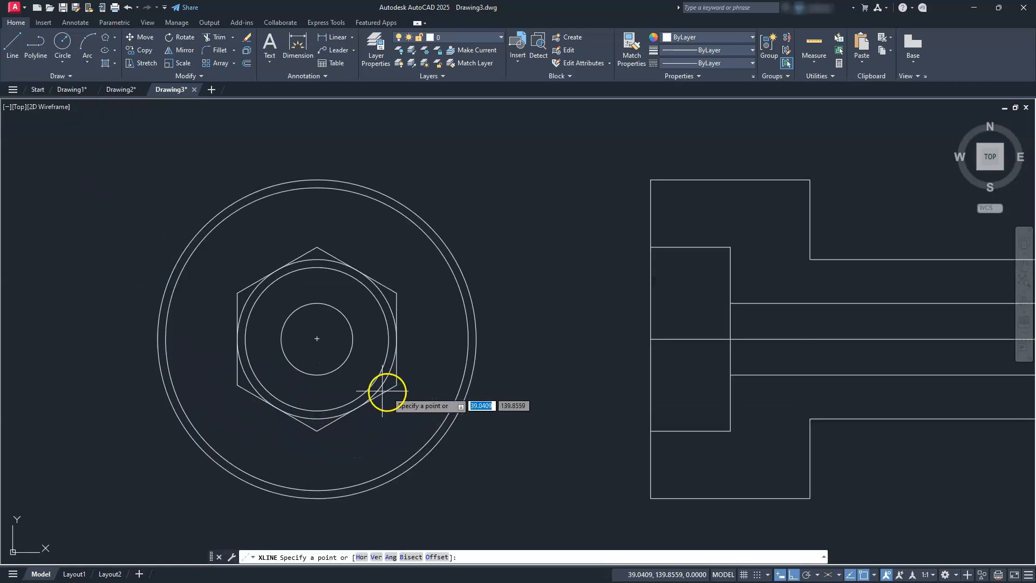
pyautogui.click(361, 557)
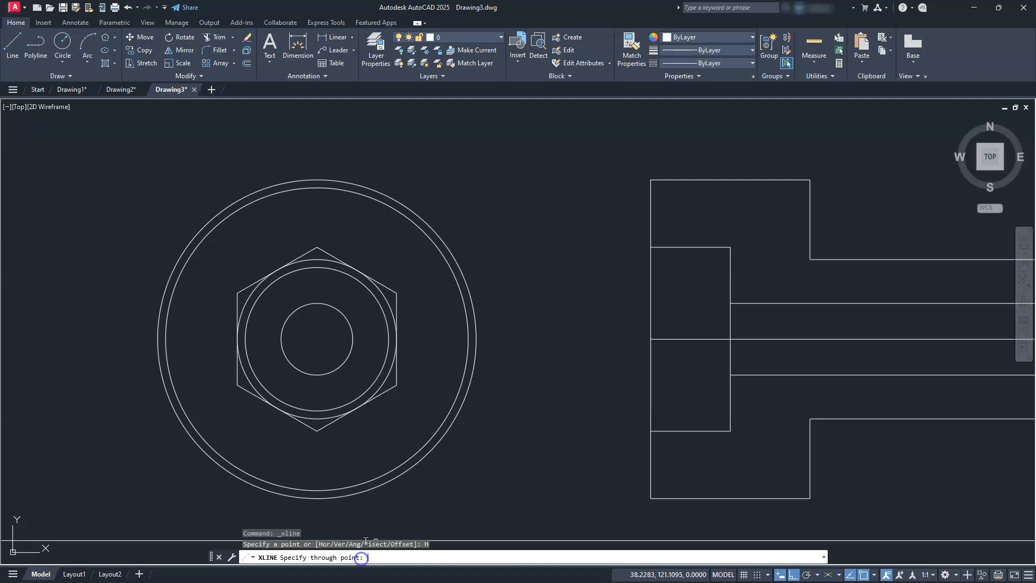
pyautogui.click(396, 385)
pyautogui.click(397, 293)
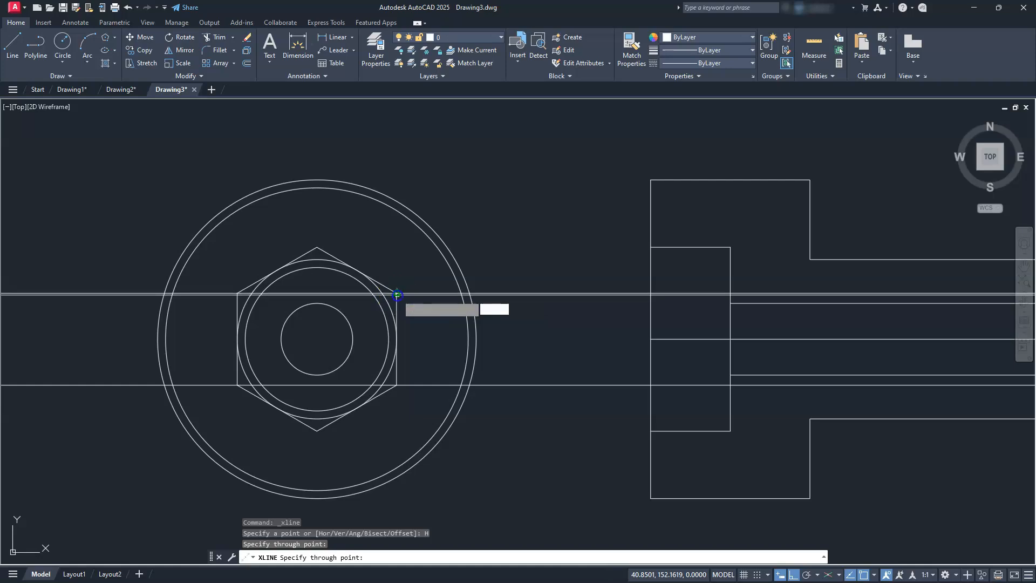
pyautogui.press('Escape')
pyautogui.press('Escape')
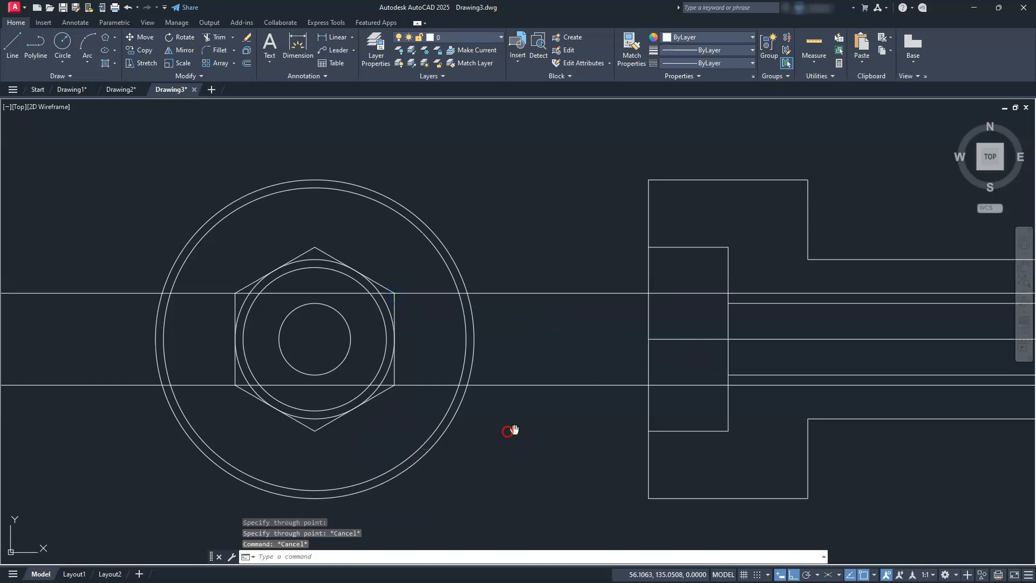
# - Using the head's outer face and the socket-bottom line as cutting edges, trim both hexagon construction lines outside the head face
pyautogui.moveTo(513, 430); pyautogui.dragTo(296, 412, button='middle')
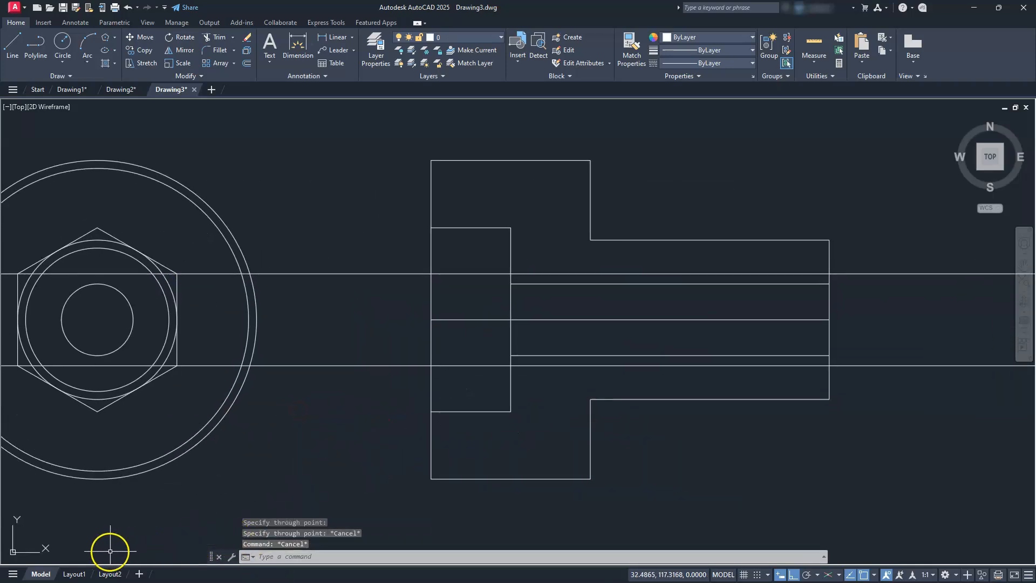
pyautogui.click(218, 37)
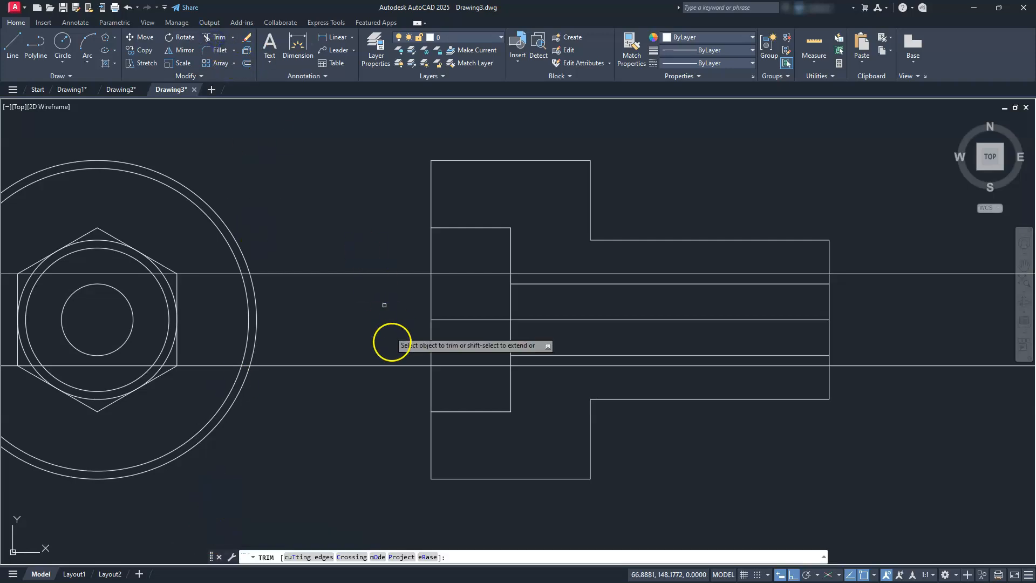
pyautogui.click(312, 557)
pyautogui.click(517, 394)
pyautogui.click(377, 387)
pyautogui.press('Return')
pyautogui.click(370, 422)
pyautogui.click(355, 201)
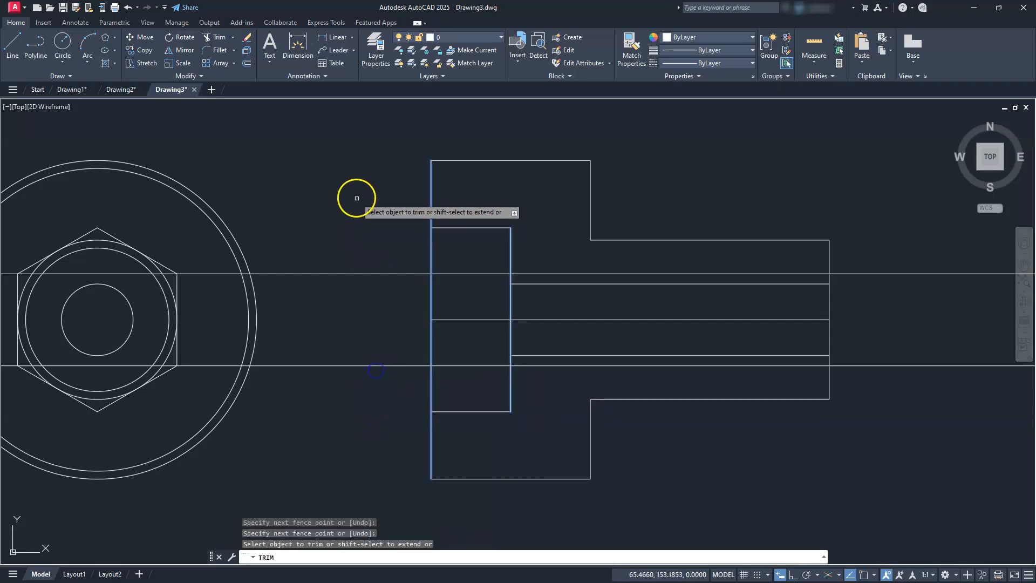
pyautogui.click(342, 230)
pyautogui.click(309, 430)
pyautogui.press('Return')
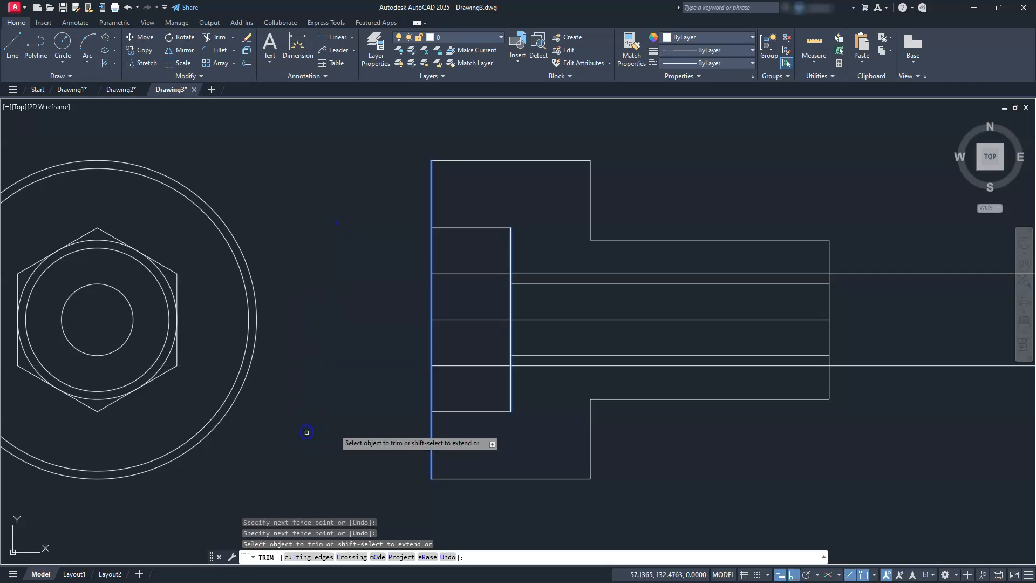
# - Trim the two hexagon construction lines beyond the socket bottom, keeping only the portions inside the socket
pyautogui.click(888, 236)
pyautogui.click(860, 437)
pyautogui.press('Return')
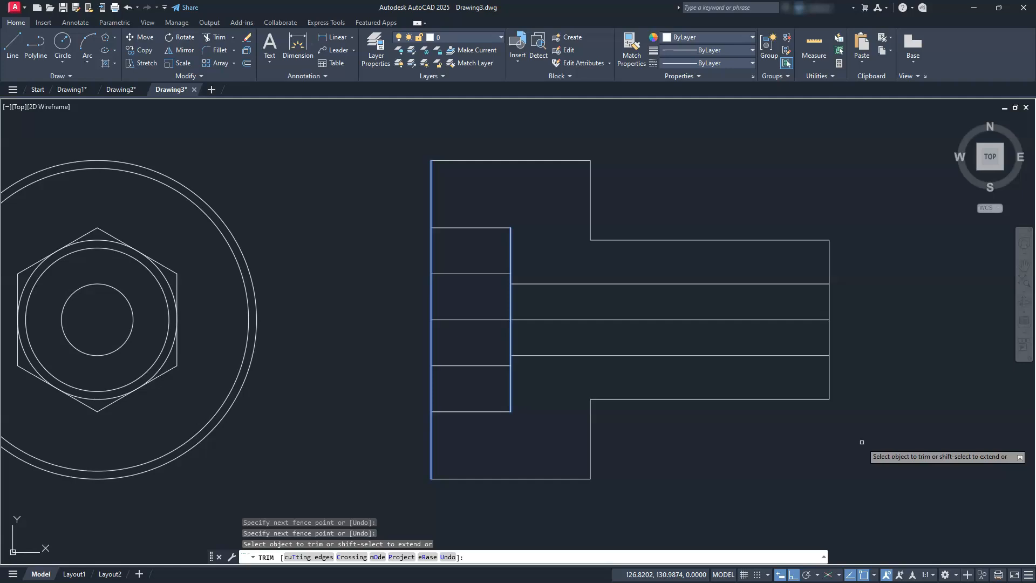
pyautogui.press('Escape')
pyautogui.press('Escape')
pyautogui.press('Escape')
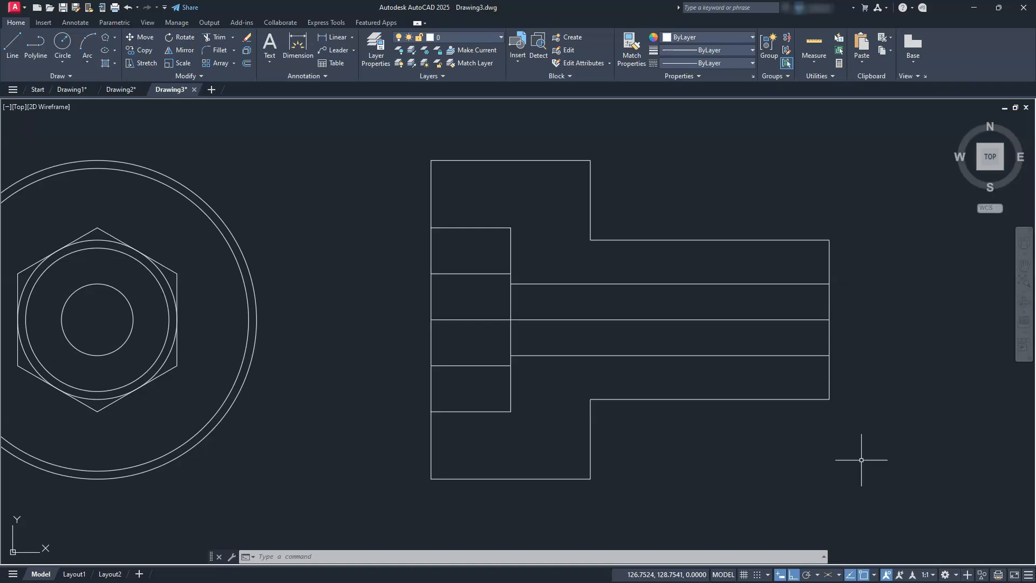
# - Fillet the lower and upper corners where the head meets the shank with a radius of 3
pyautogui.click(215, 51)
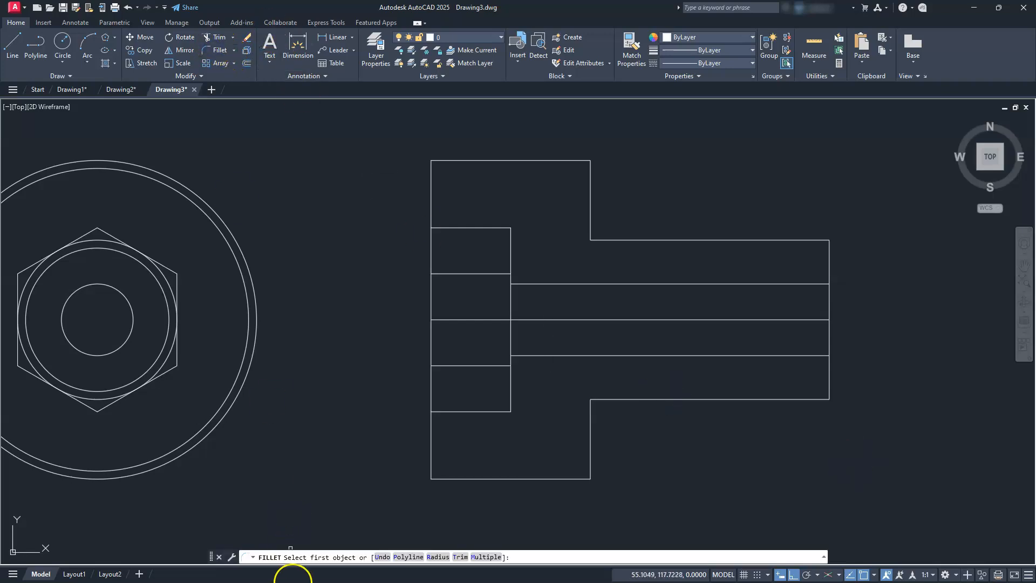
pyautogui.click(429, 557)
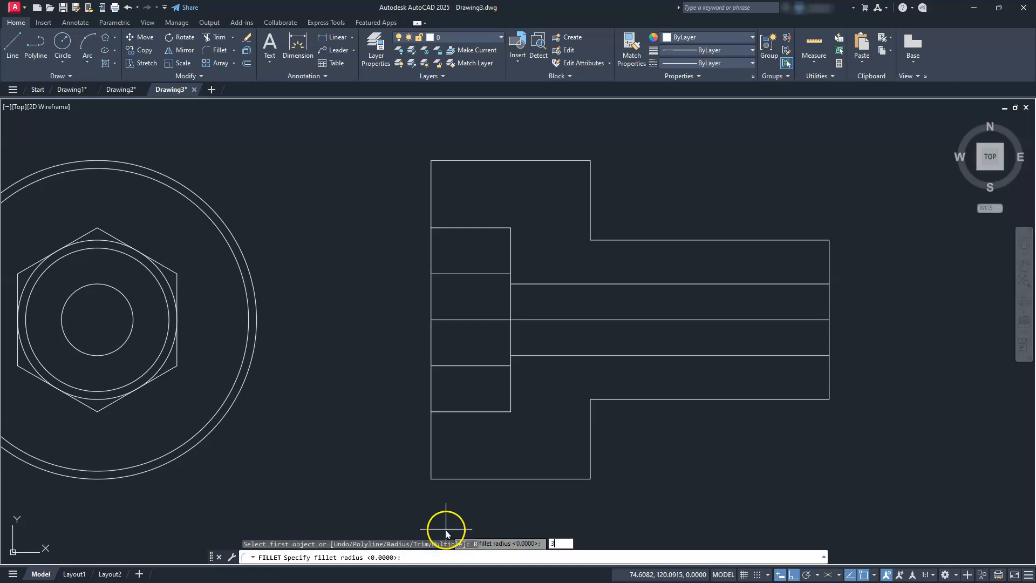
pyautogui.write('3')
pyautogui.press('Return')
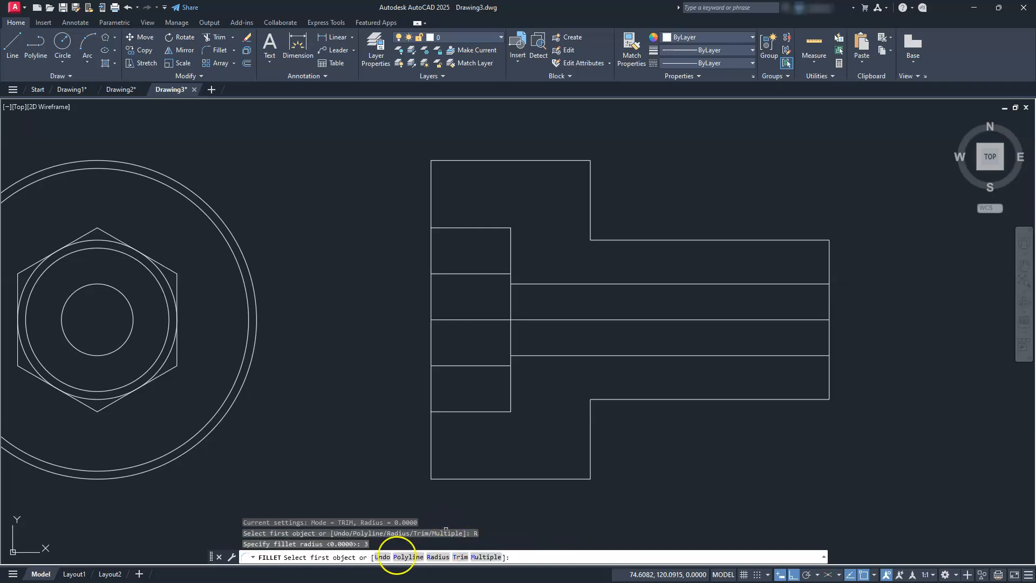
pyautogui.click(485, 560)
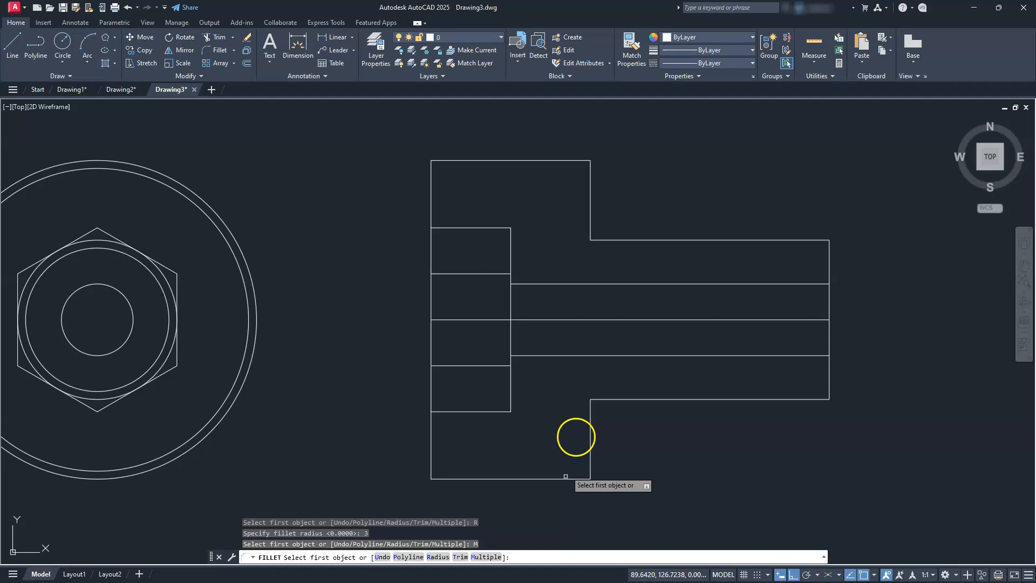
pyautogui.click(591, 432)
pyautogui.click(615, 399)
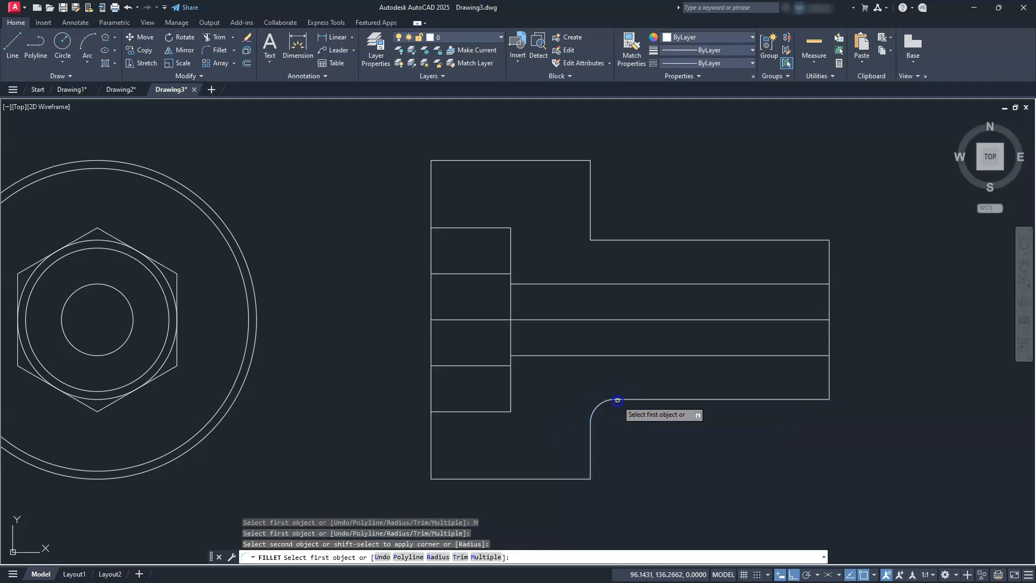
pyautogui.click(614, 241)
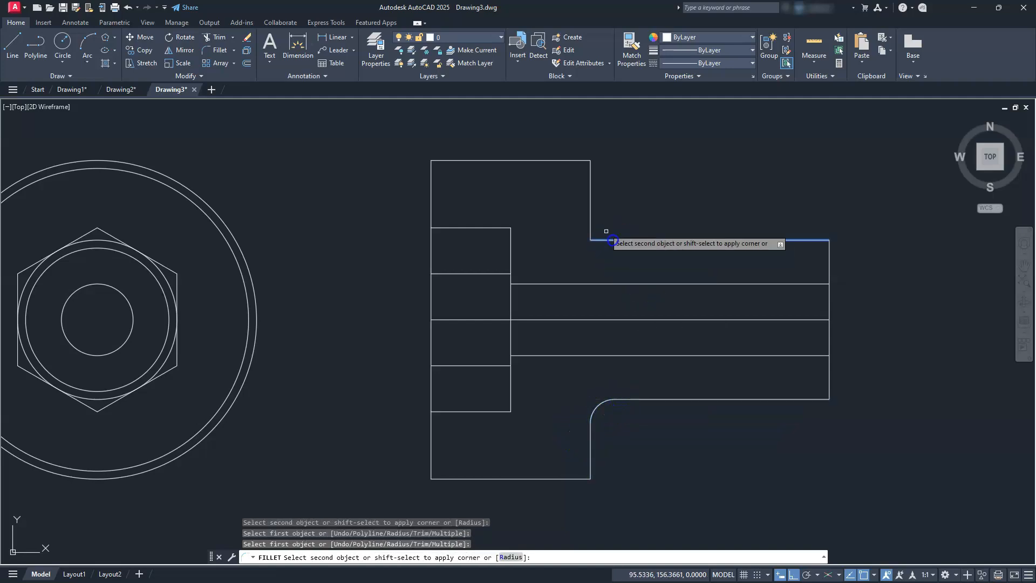
pyautogui.click(592, 216)
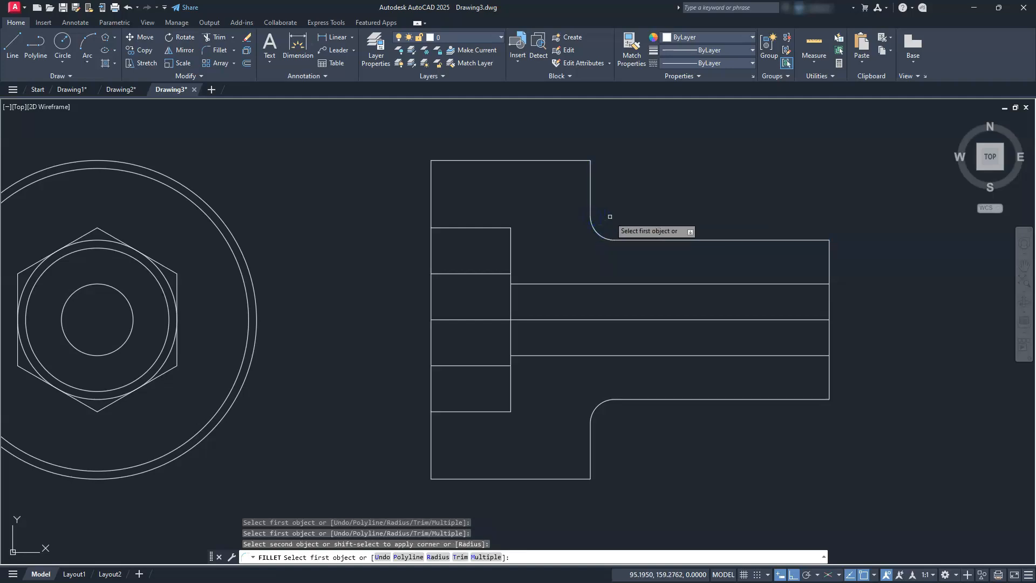
pyautogui.press('Escape')
pyautogui.press('Escape')
pyautogui.press('Escape')
# - Chamfer the lower corner of the head's outer face and the lower corner of the shank end, with both distances 1
pyautogui.moveTo(601, 222); pyautogui.dragTo(491, 223, button='middle')
pyautogui.press('Escape')
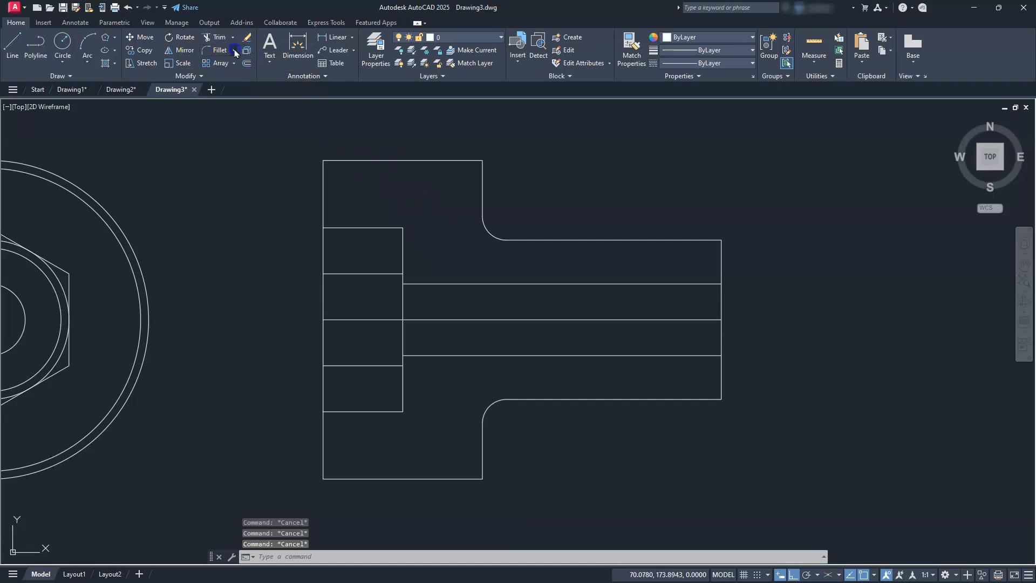
pyautogui.click(235, 53)
pyautogui.click(232, 87)
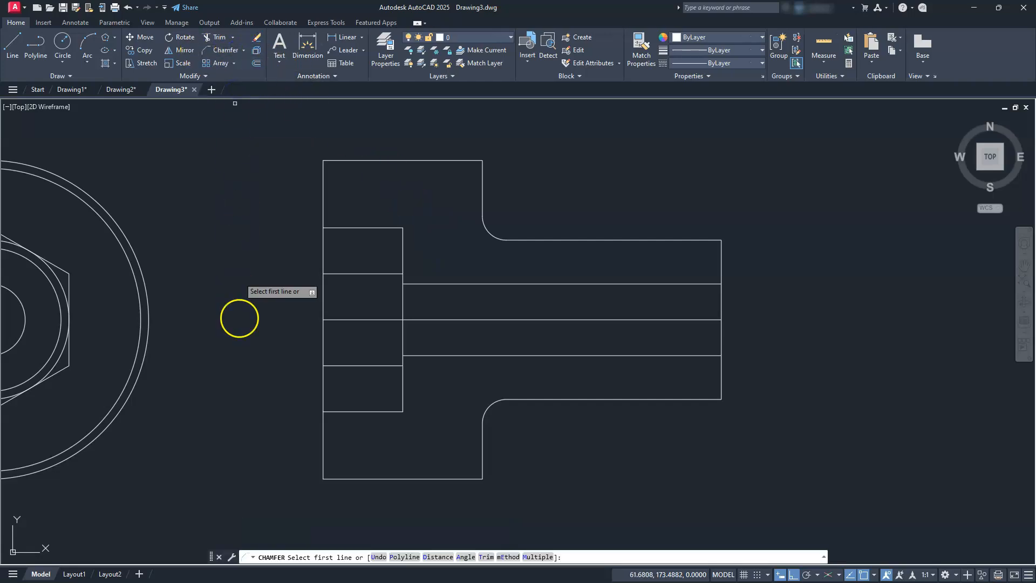
pyautogui.click(438, 557)
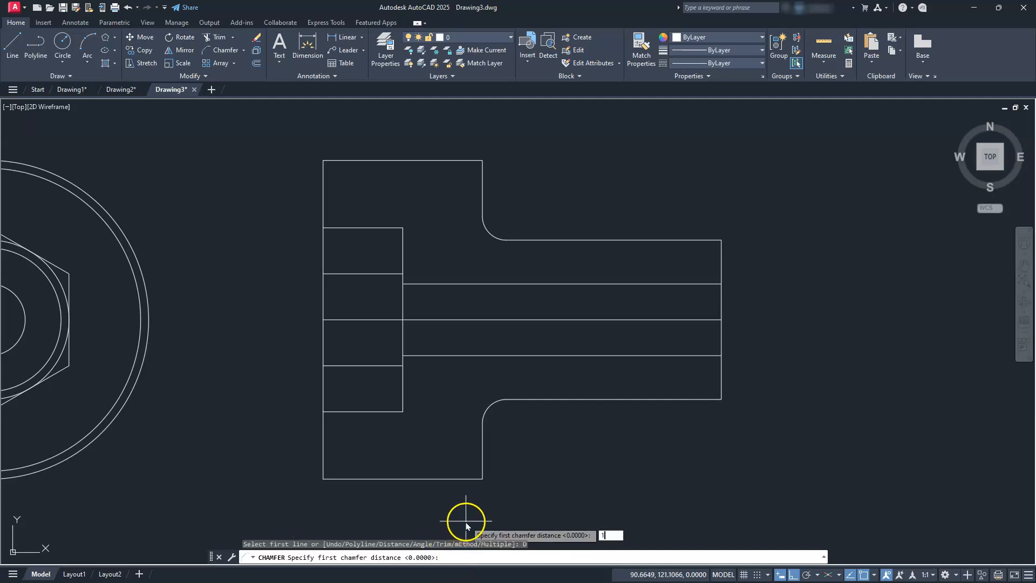
pyautogui.press('Return')
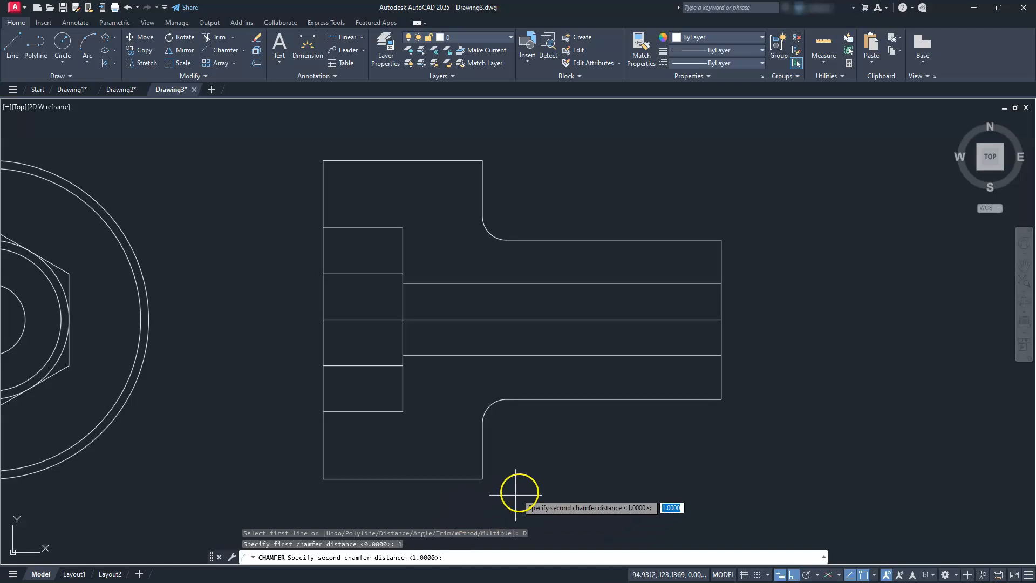
pyautogui.press('Return')
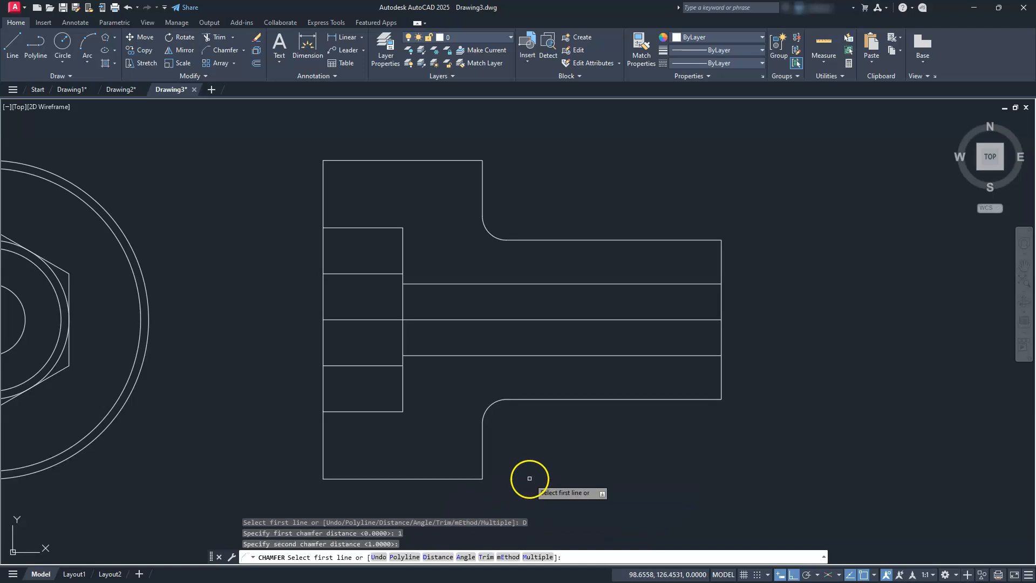
pyautogui.click(537, 557)
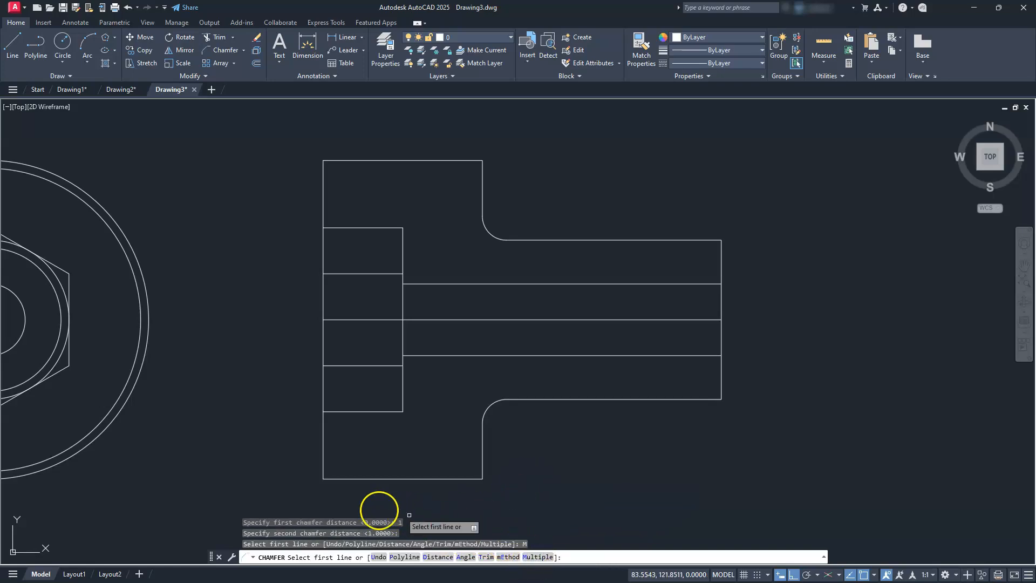
pyautogui.click(346, 479)
pyautogui.click(324, 461)
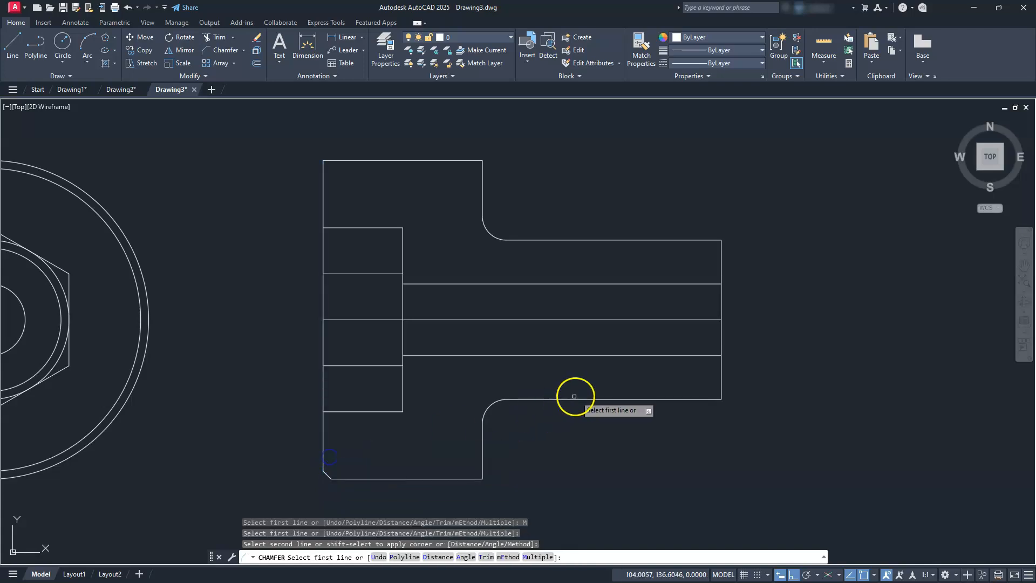
pyautogui.click(672, 400)
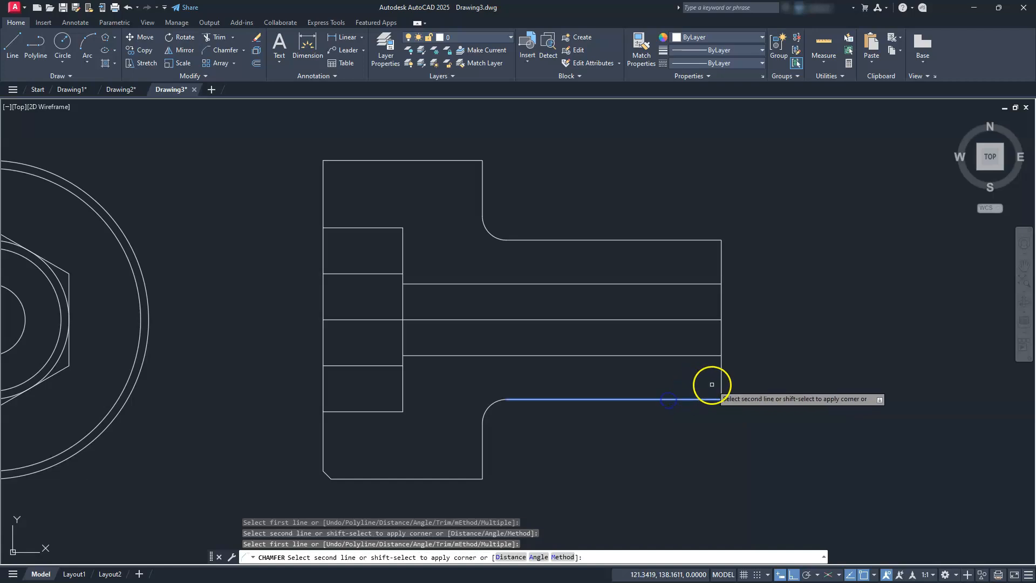
pyautogui.click(722, 386)
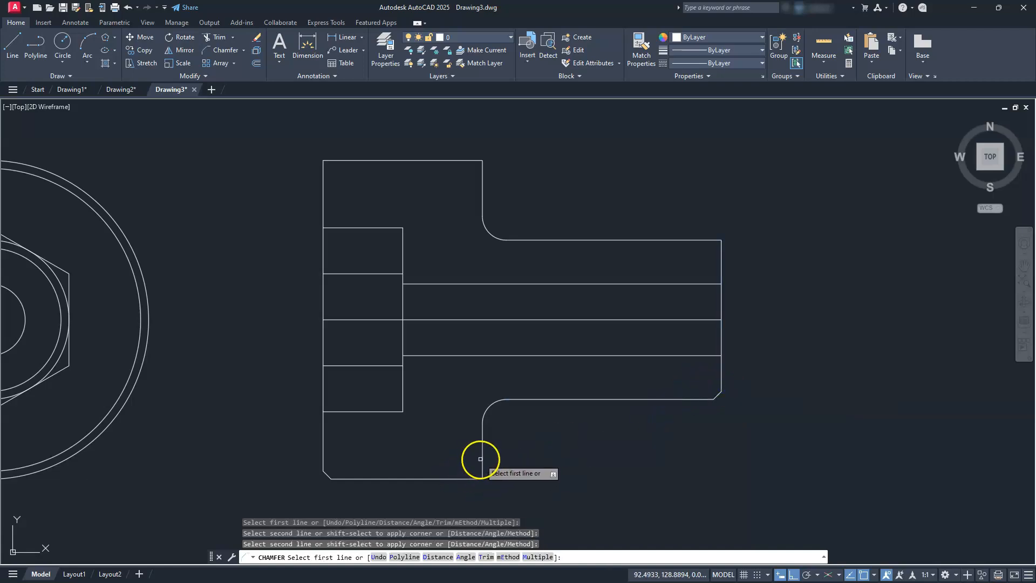
# - Chamfer the lower and upper outer corners on the head's underside with the same distances
pyautogui.click(473, 479)
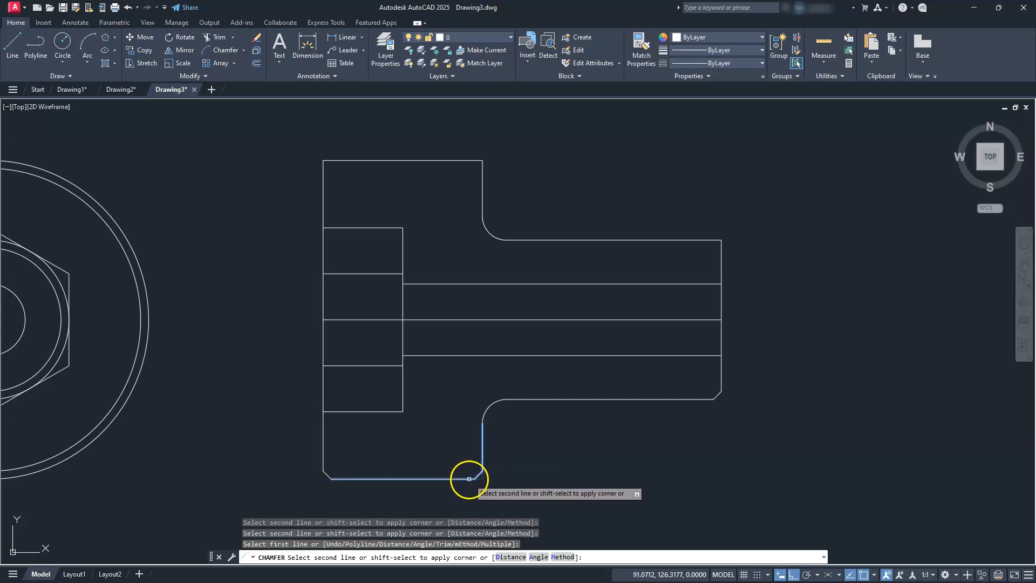
pyautogui.click(481, 471)
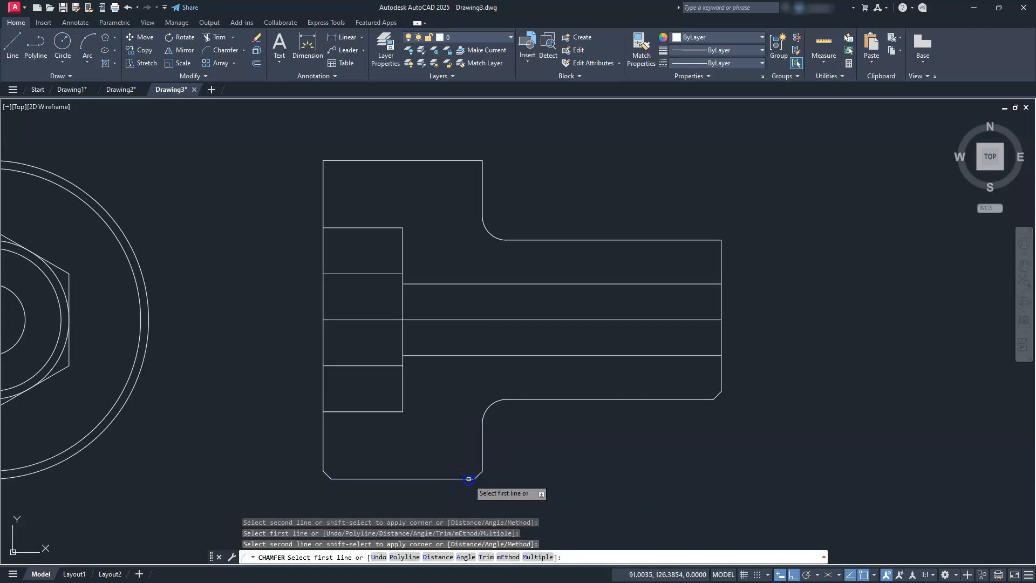
pyautogui.click(459, 161)
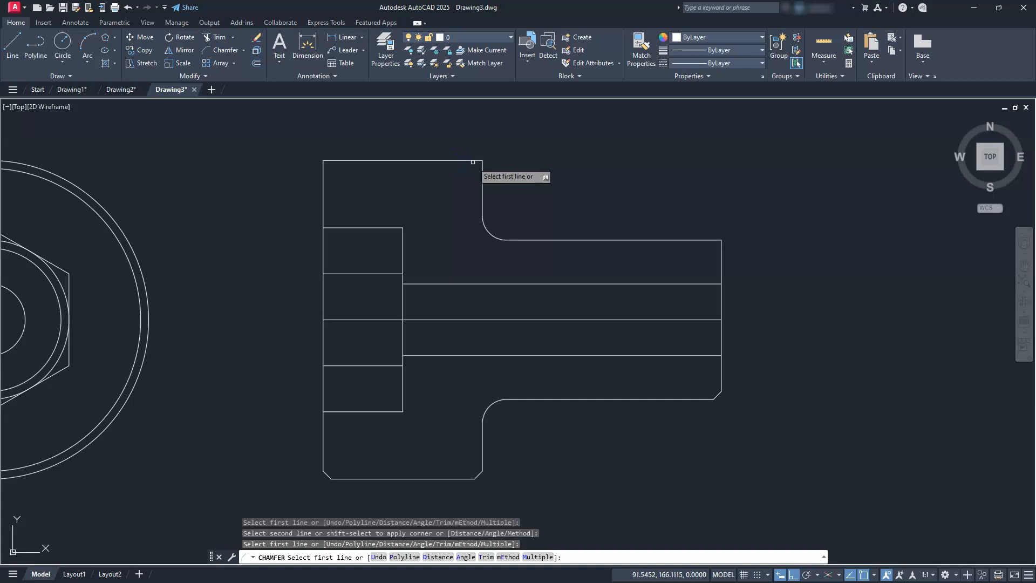
pyautogui.click(473, 161)
pyautogui.click(482, 189)
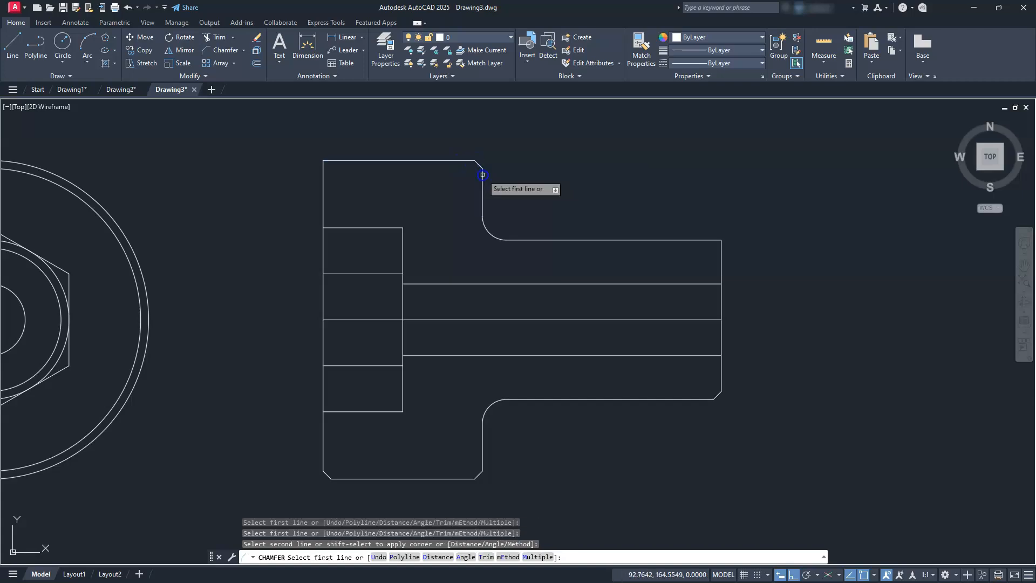
# - Chamfer the upper corner of the head's outer face and the upper corner of the shank end with the same distances
pyautogui.click(323, 188)
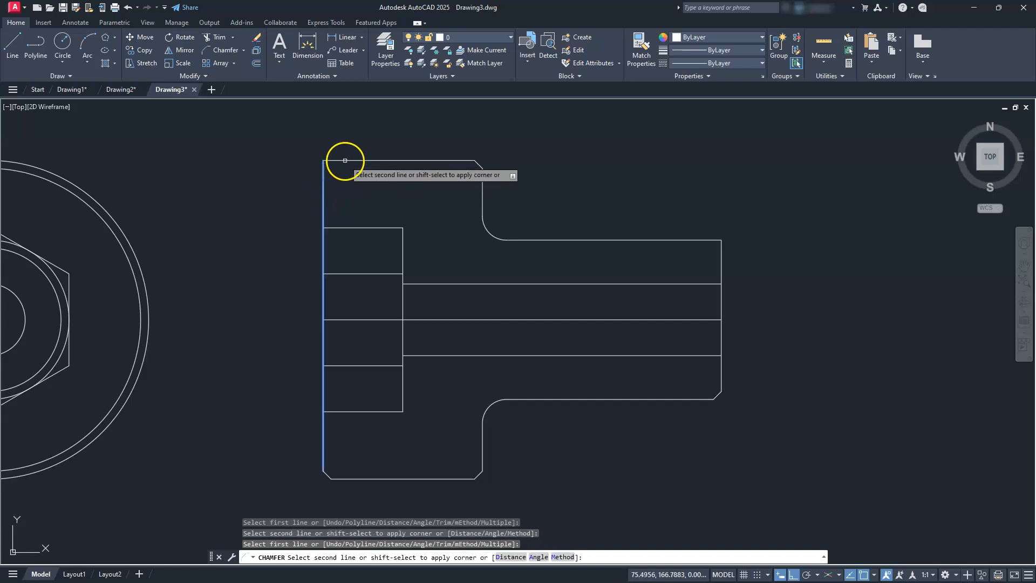
pyautogui.click(345, 161)
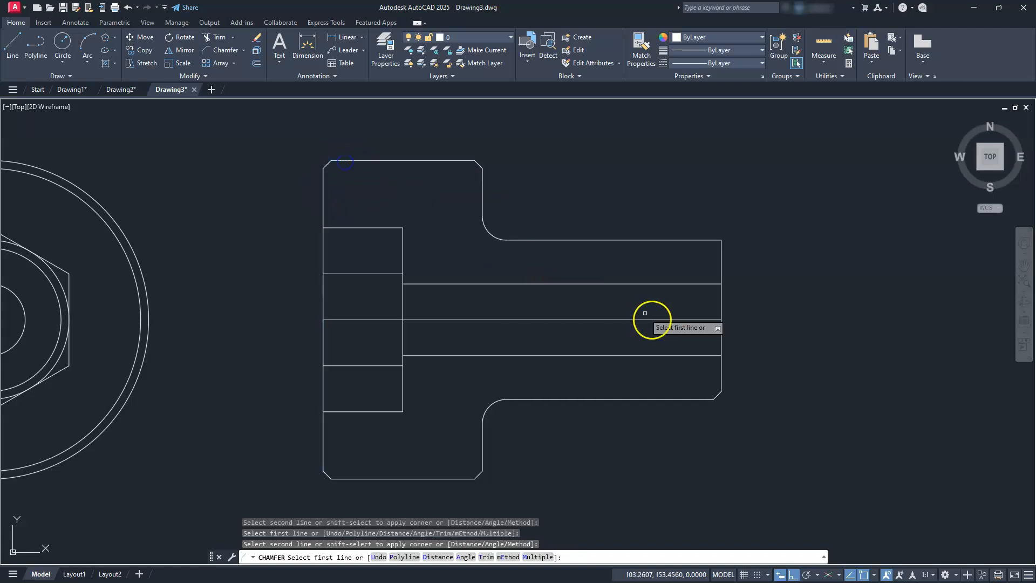
pyautogui.click(688, 241)
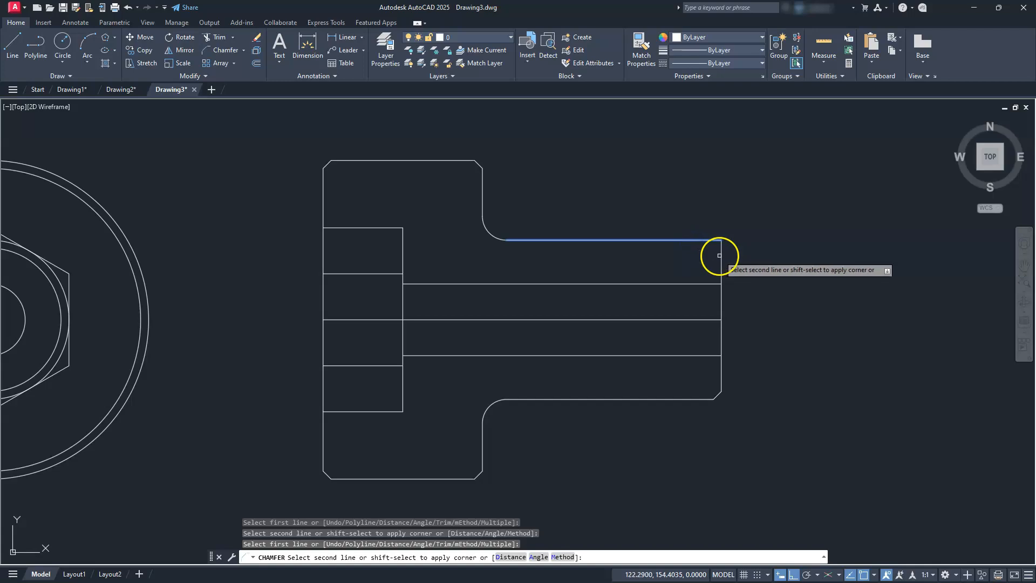
pyautogui.click(721, 258)
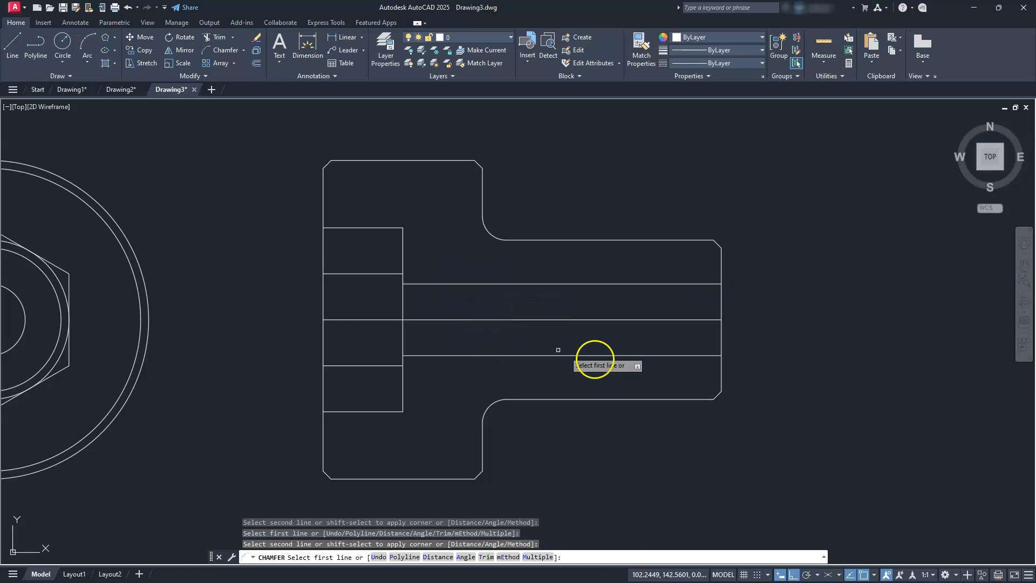
# - Create two new layers named hid and pha in the layer manager
pyautogui.scroll(-2, 631, 383)
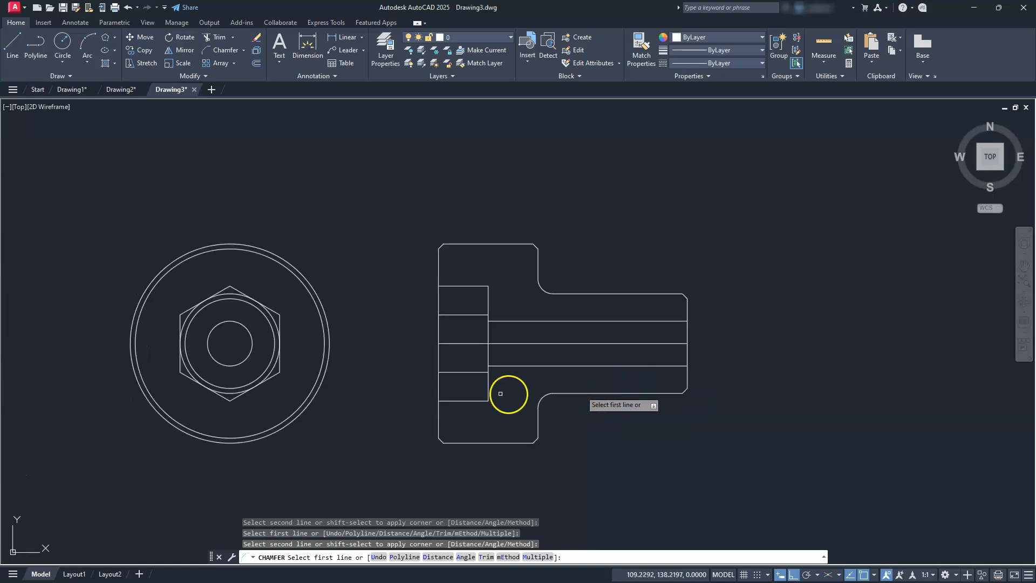
pyautogui.scroll(-2, 475, 398)
pyautogui.moveTo(475, 398)
pyautogui.mouseDown(button='middle')
pyautogui.moveTo(625, 371)
pyautogui.moveTo(587, 373)
pyautogui.mouseUp(button='middle')
pyautogui.scroll(2, 612, 367)
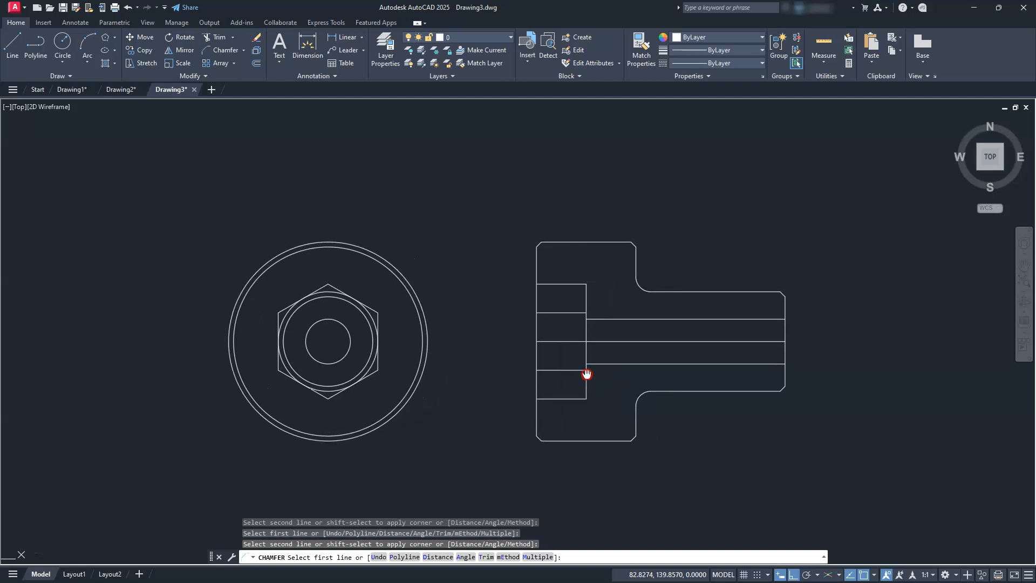
pyautogui.click(383, 52)
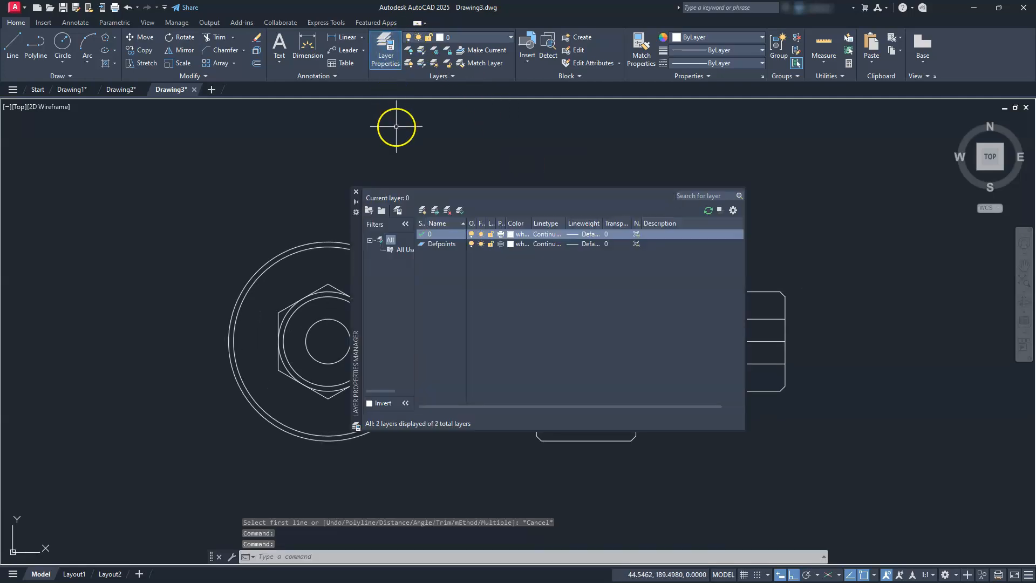
pyautogui.click(422, 210)
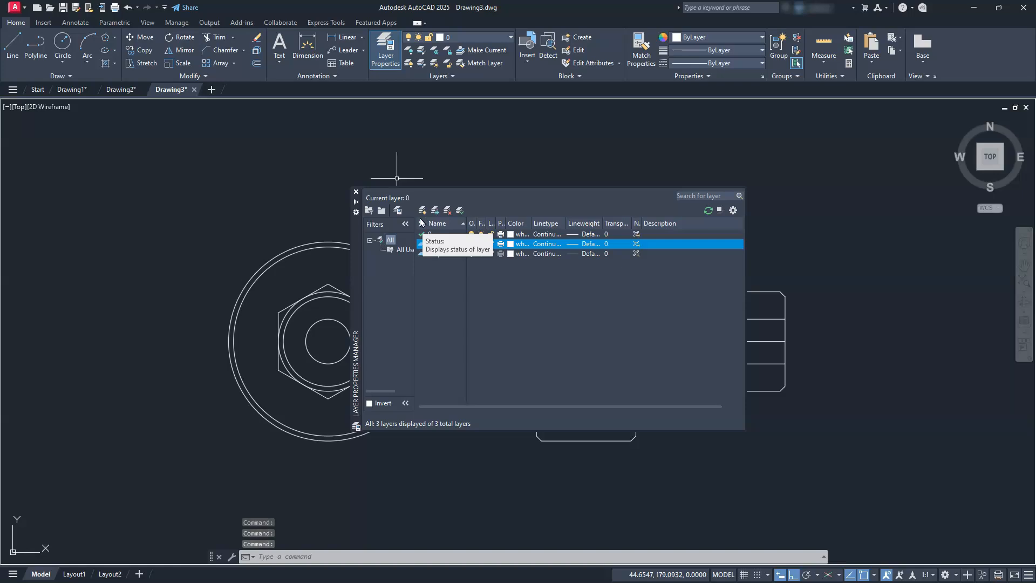
pyautogui.click(420, 217)
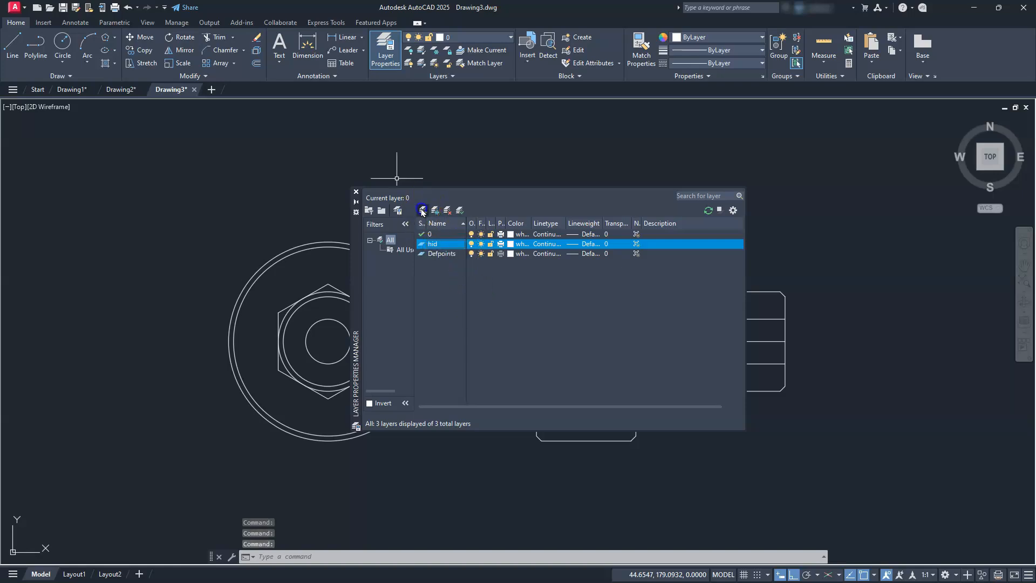
pyautogui.hotkey('alt', 'n')
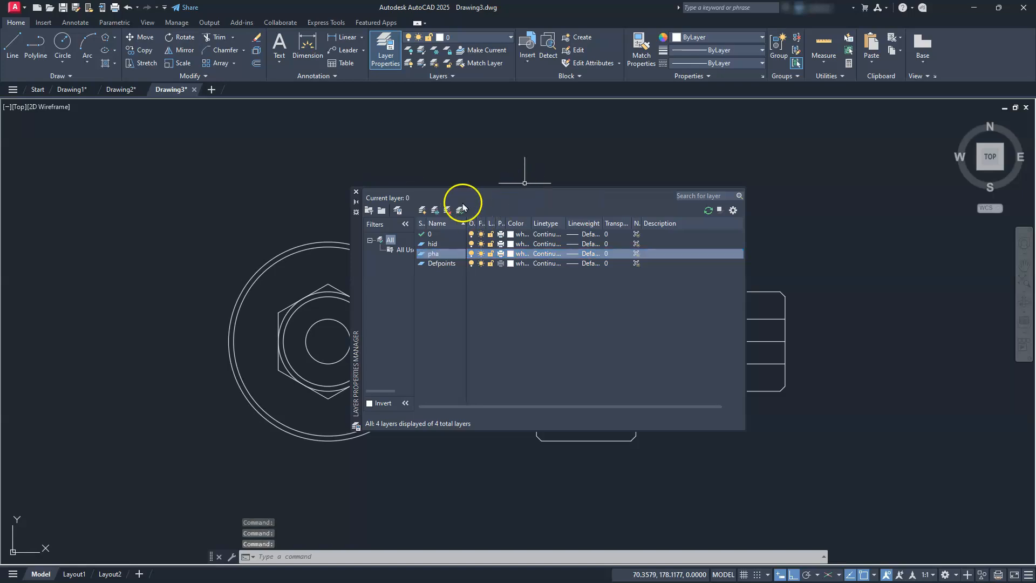
# - Add three more layers named cen, dim and tb
pyautogui.click(423, 210)
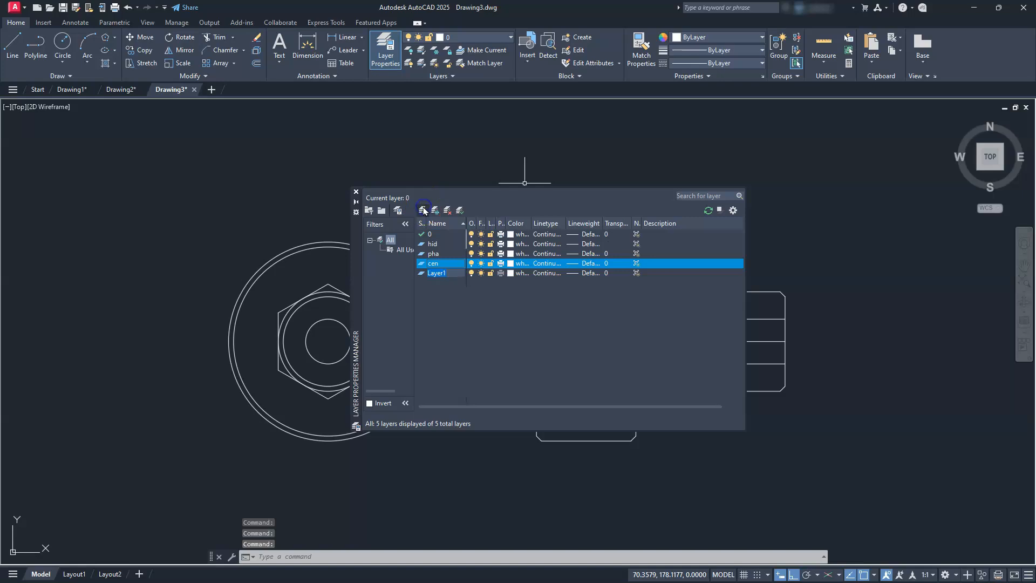
pyautogui.write('dim')
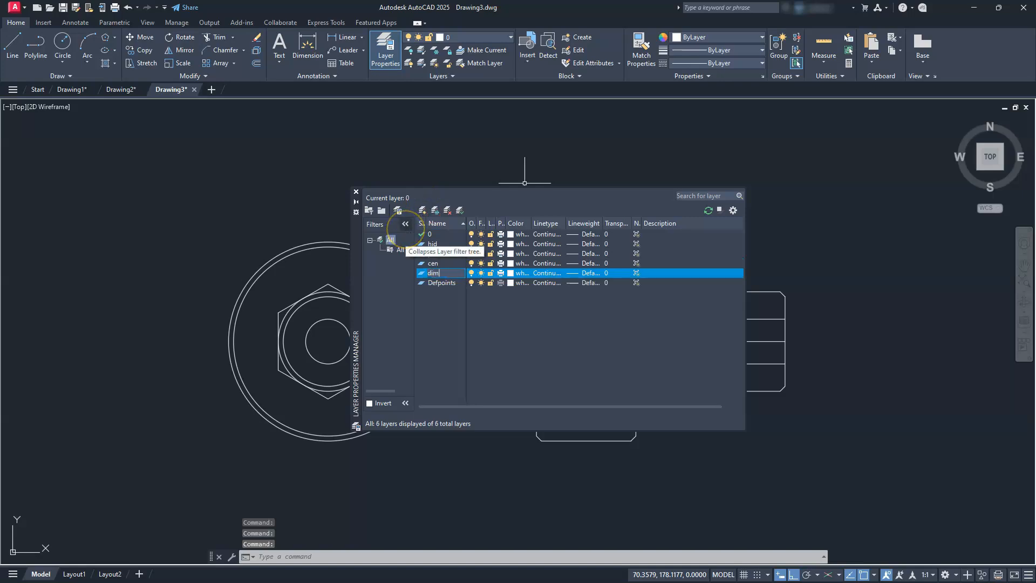
pyautogui.click(420, 213)
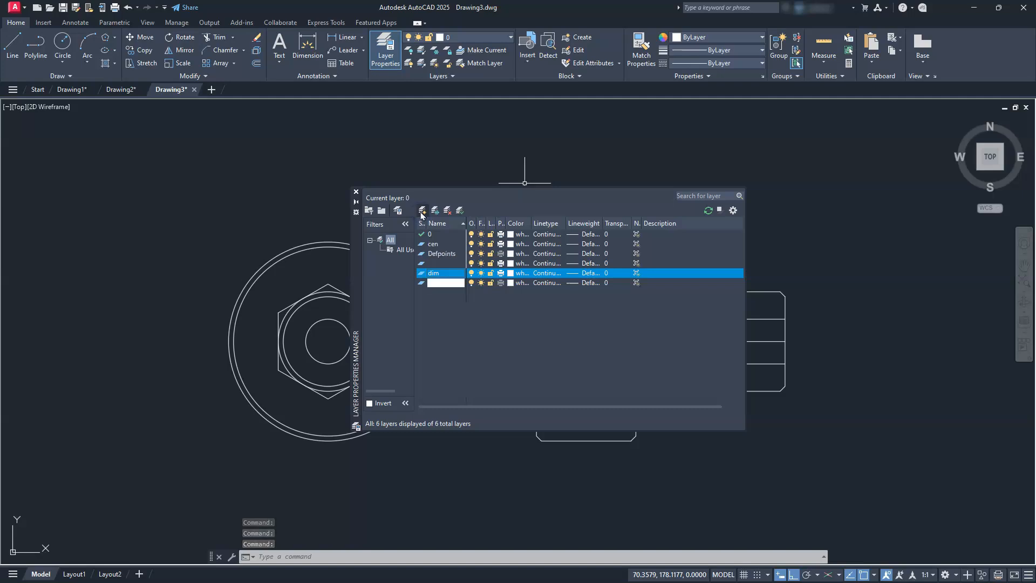
pyautogui.press('Return')
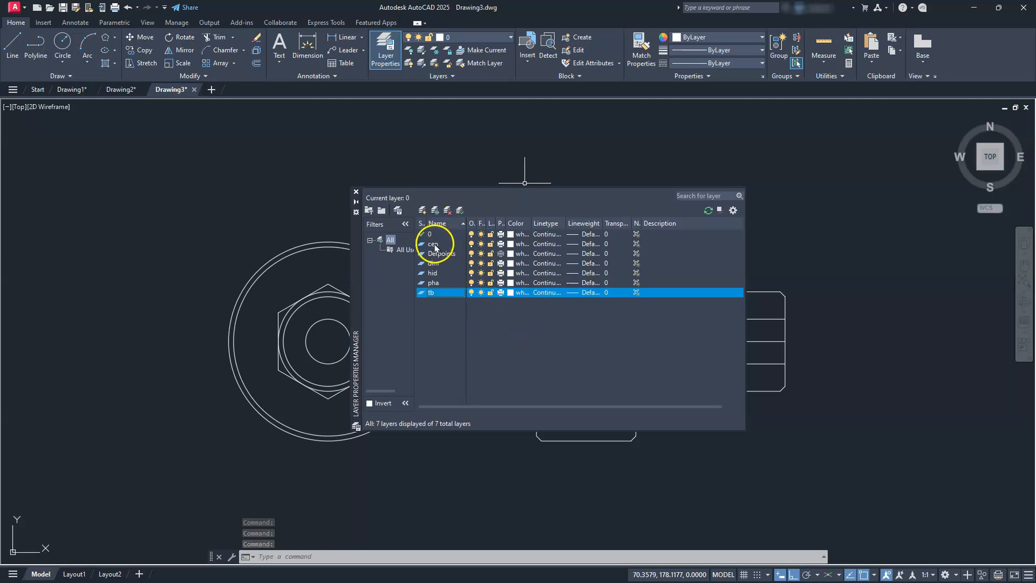
# - Set the color of layer cen to cyan and of layer dim to red
pyautogui.click(512, 244)
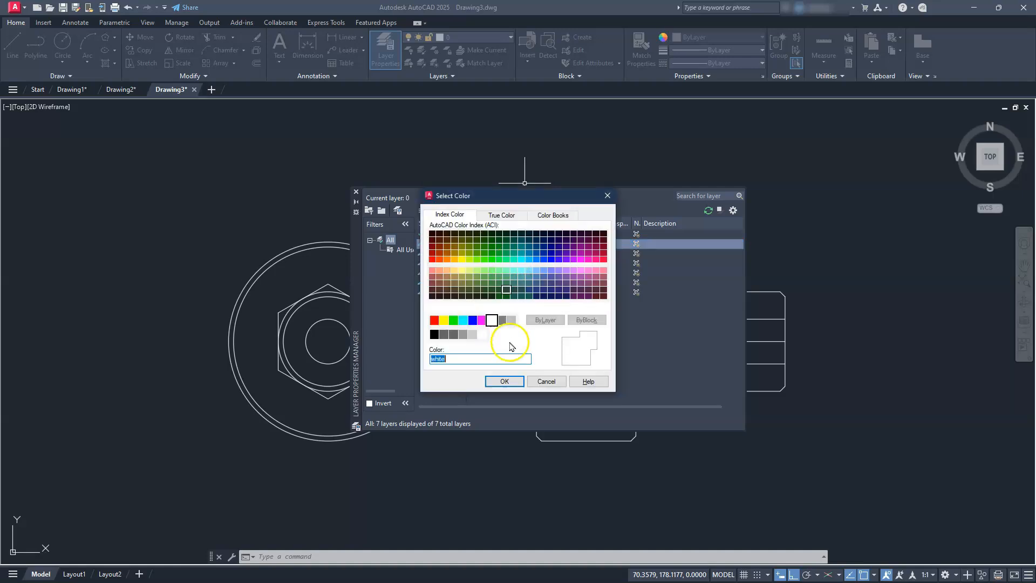
pyautogui.click(465, 322)
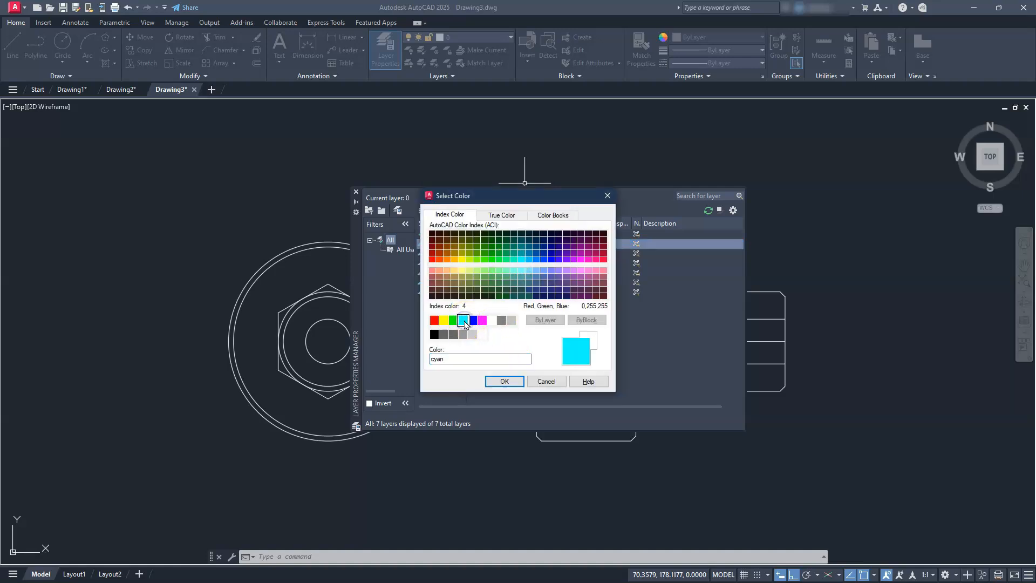
pyautogui.click(499, 382)
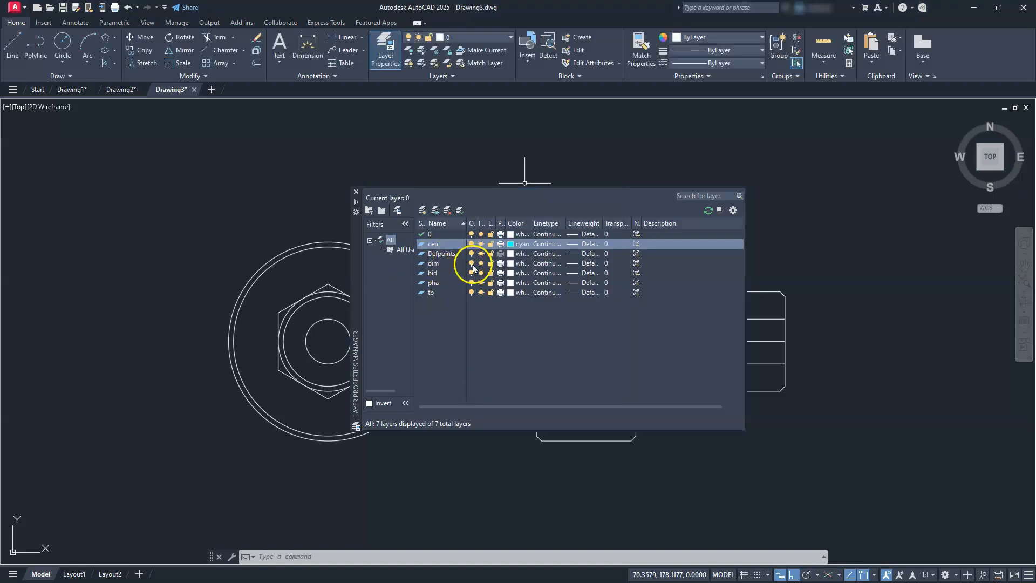
pyautogui.click(510, 267)
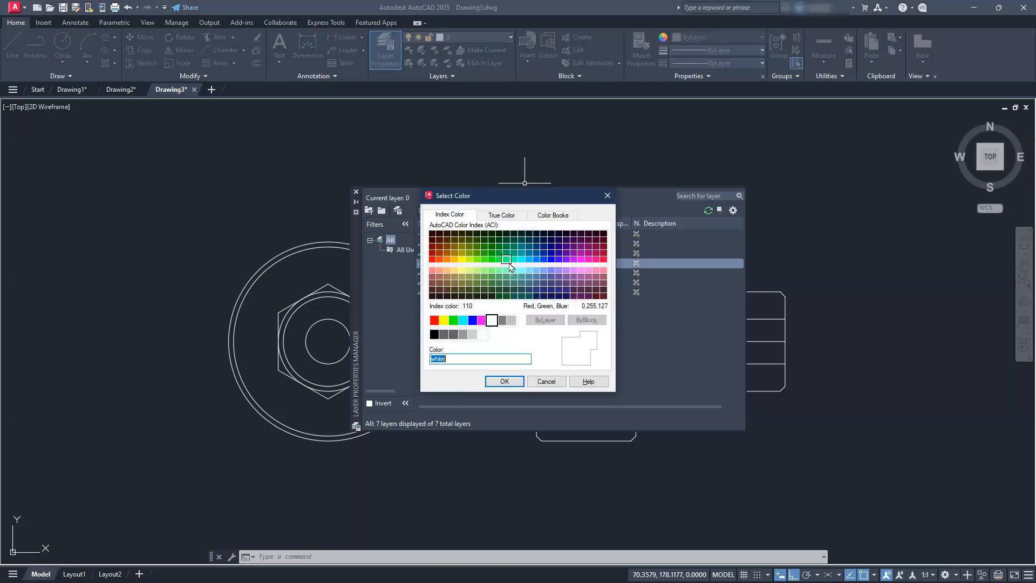
pyautogui.click(435, 320)
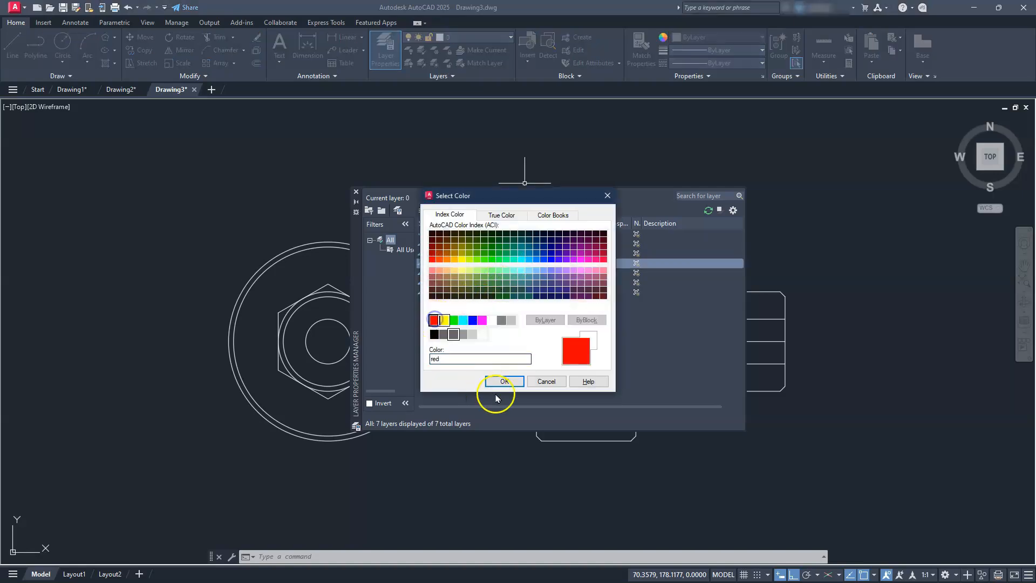
pyautogui.click(496, 382)
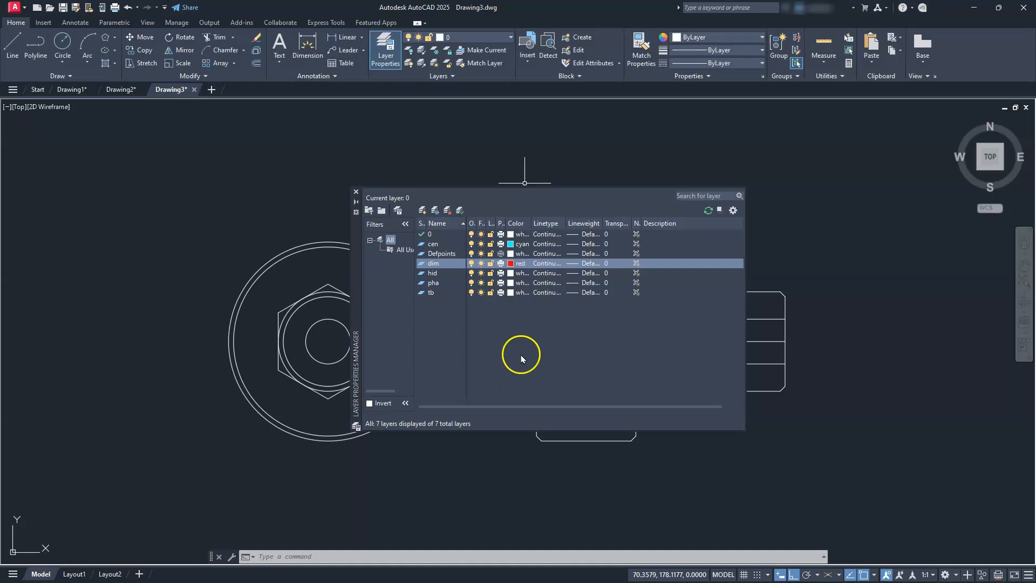
# - Set the color of layer hid to green and of layer pha to yellow
pyautogui.click(511, 274)
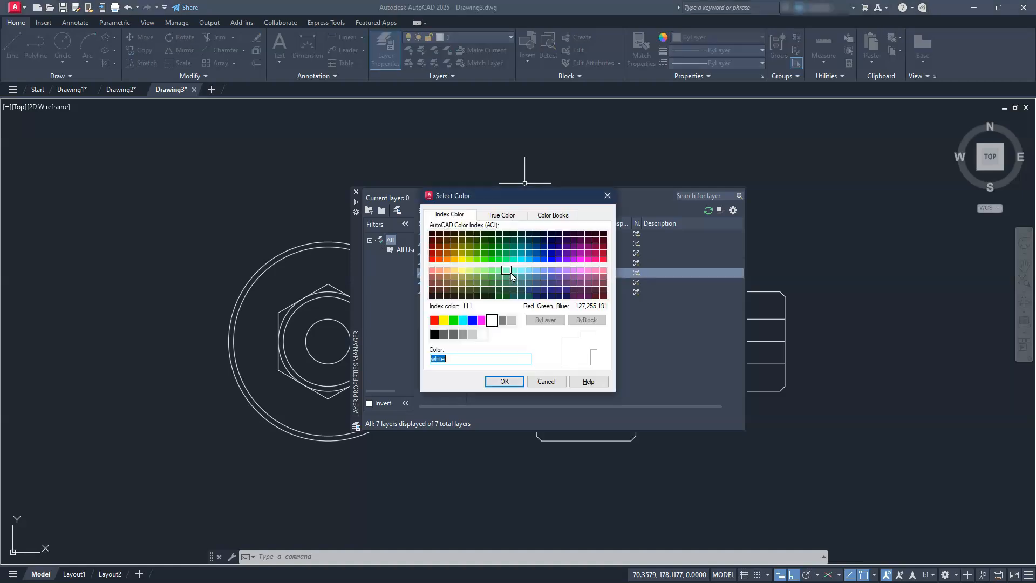
pyautogui.click(454, 321)
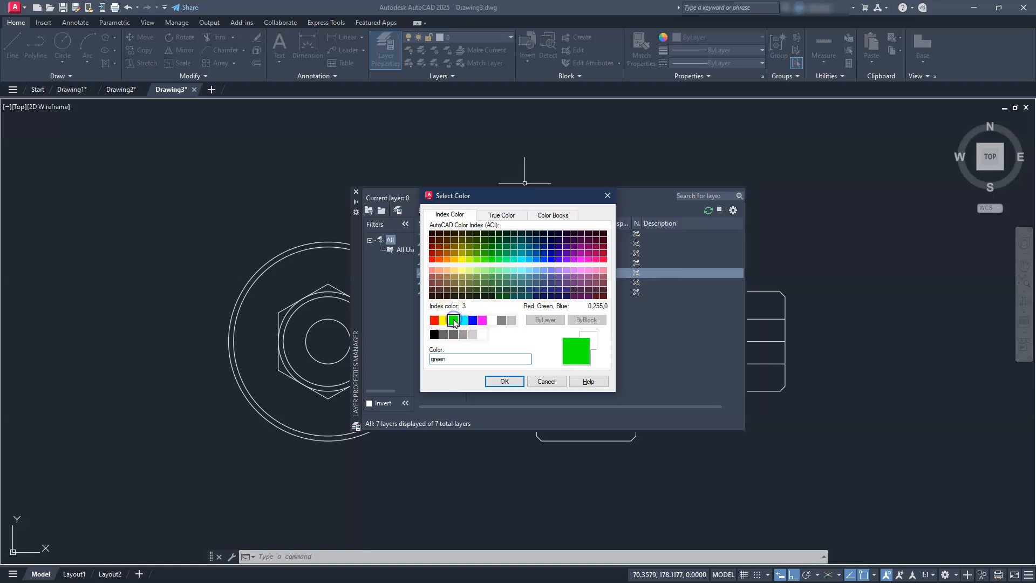
pyautogui.click(496, 381)
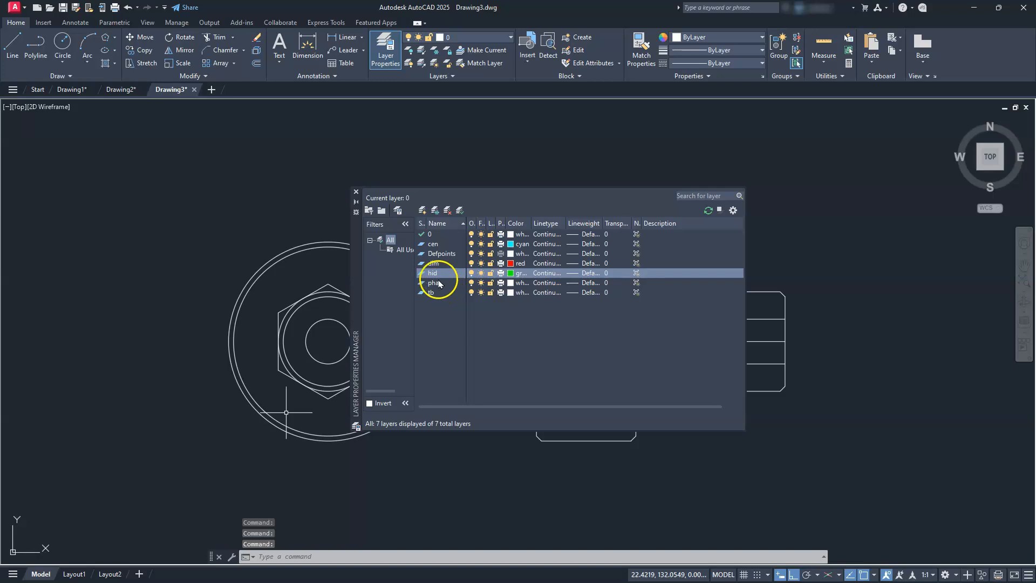
pyautogui.click(508, 282)
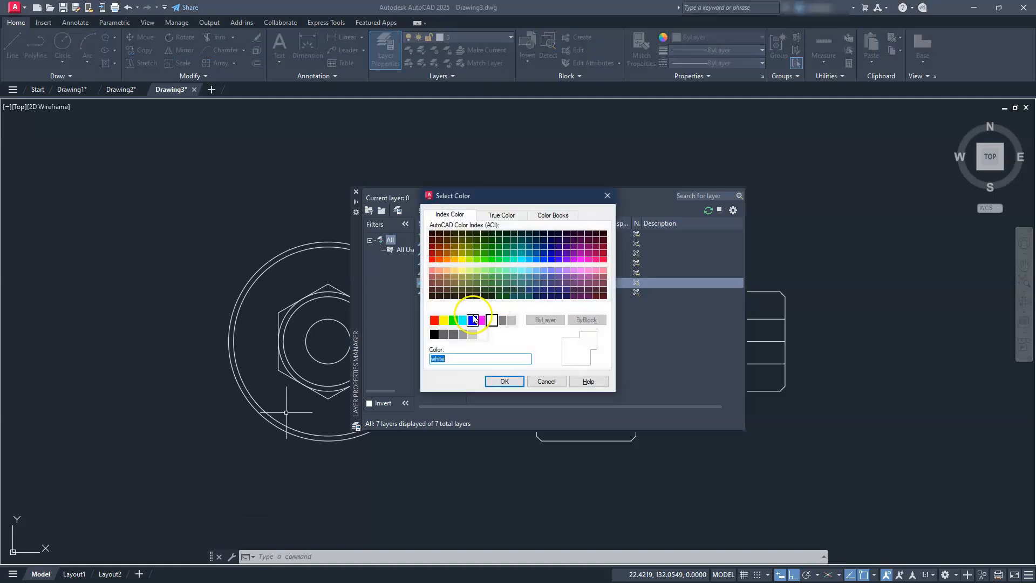
pyautogui.click(442, 322)
pyautogui.click(504, 381)
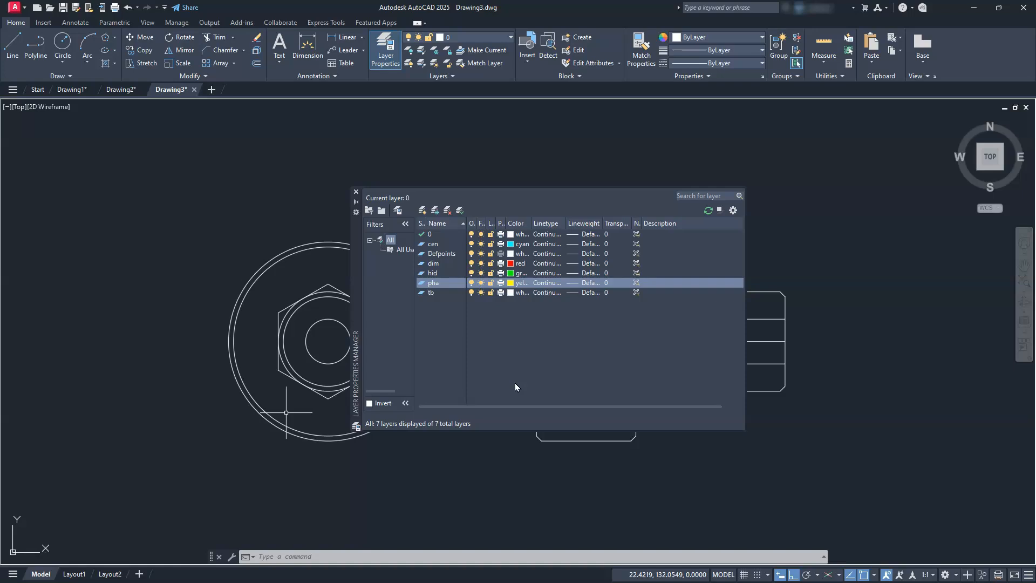
# - Load the CENTER2 linetype from acad.lin and assign it to the cen layer
pyautogui.click(542, 244)
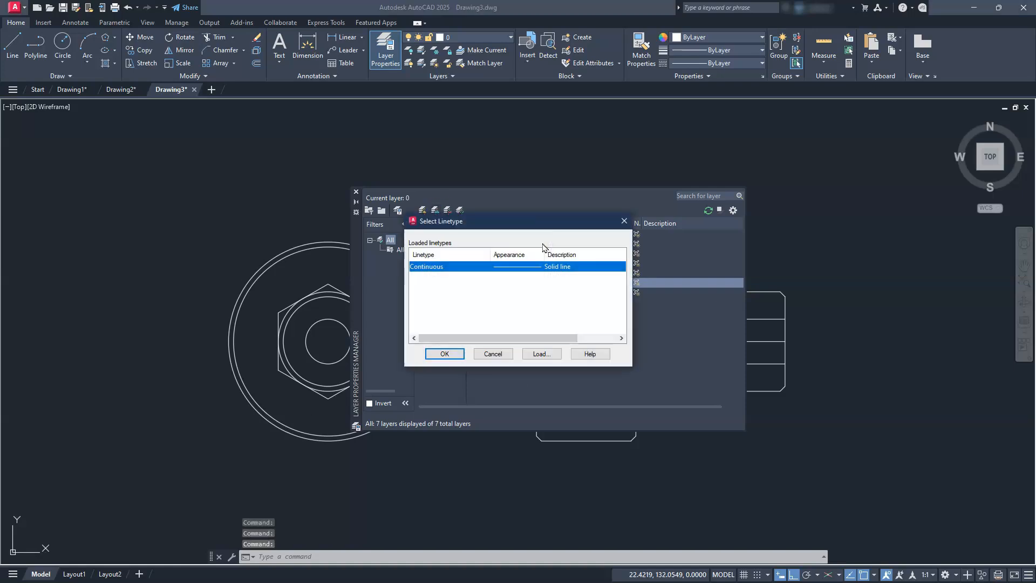
pyautogui.click(542, 354)
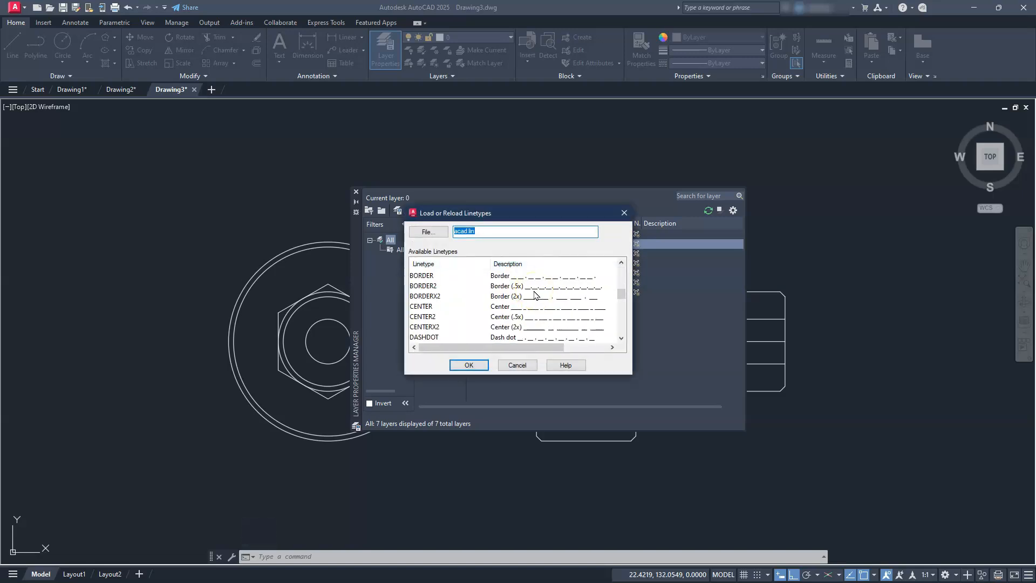
pyautogui.click(426, 317)
pyautogui.click(468, 364)
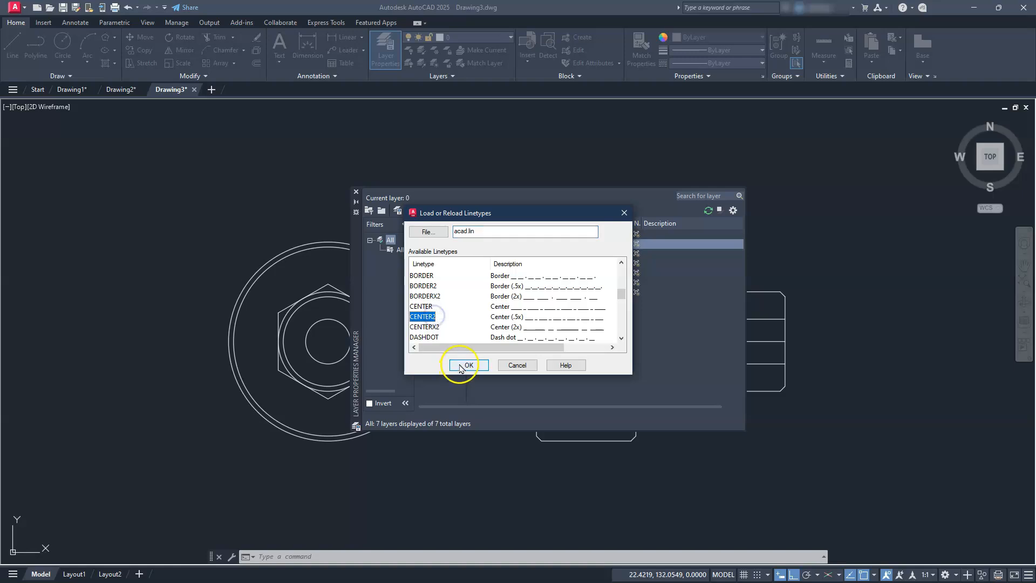
pyautogui.click(527, 267)
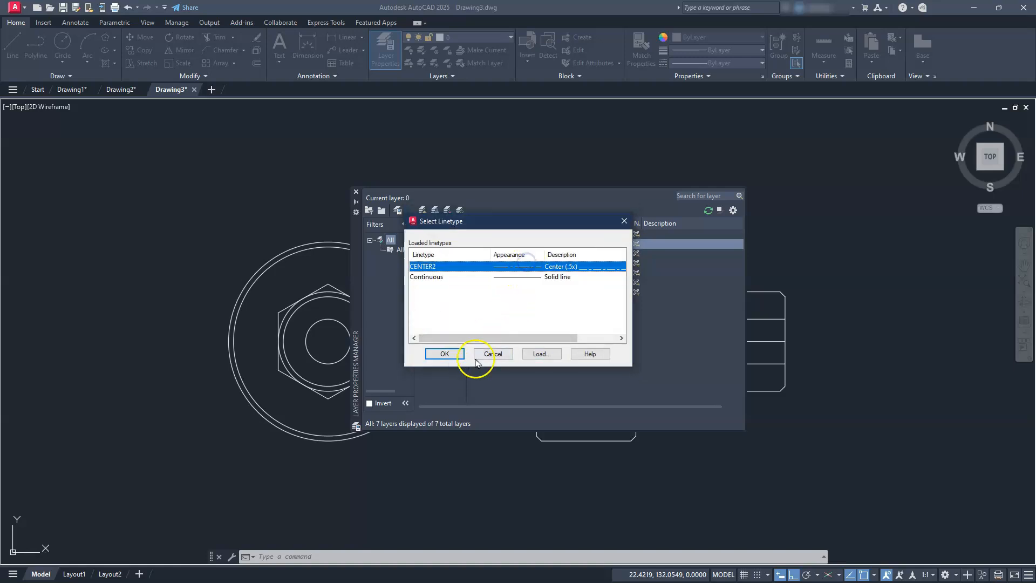
pyautogui.click(454, 355)
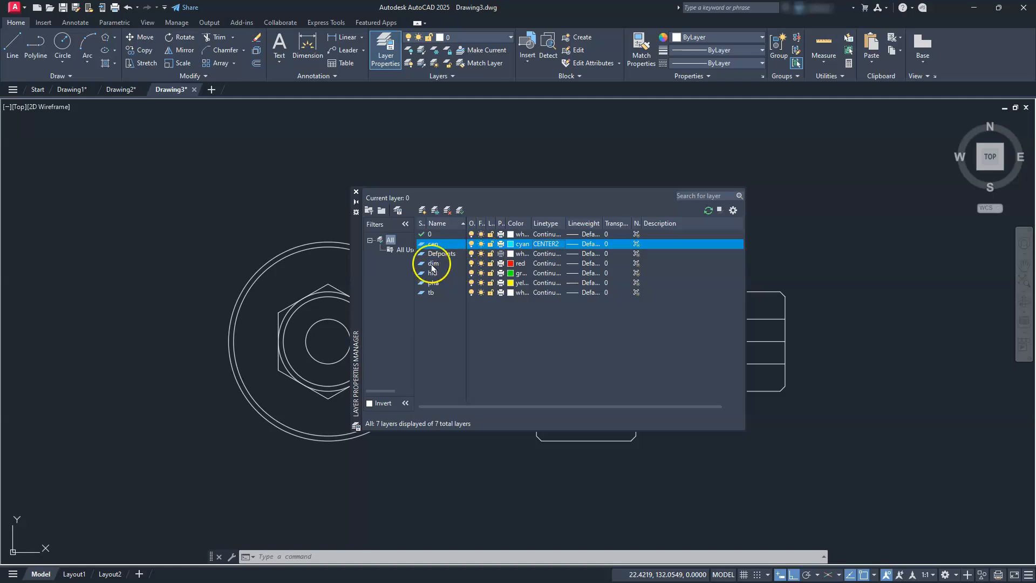
# - Load the HIDDEN2 linetype from acad.lin and assign it to the hid layer
pyautogui.click(538, 274)
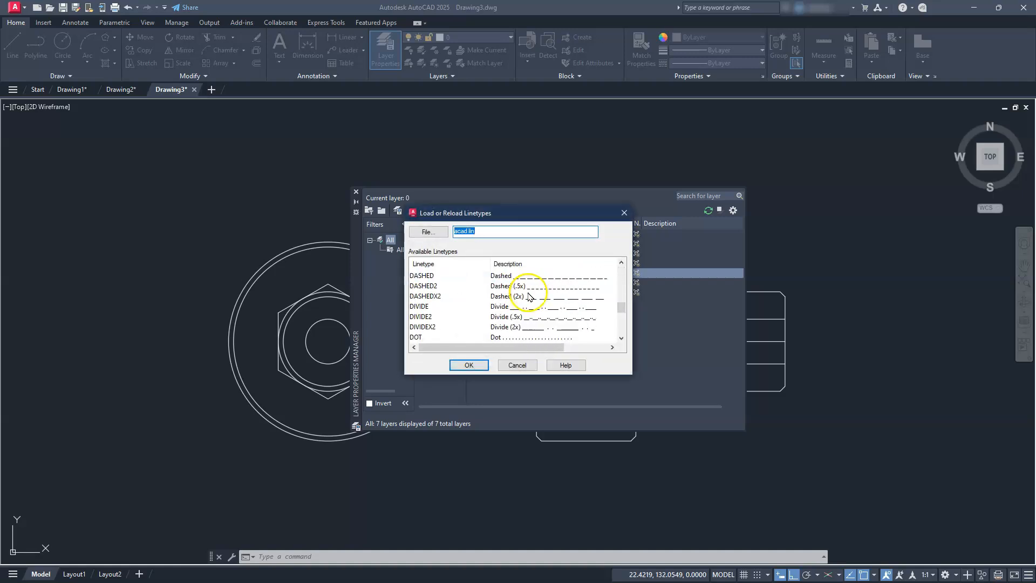
pyautogui.scroll(-6, 528, 297)
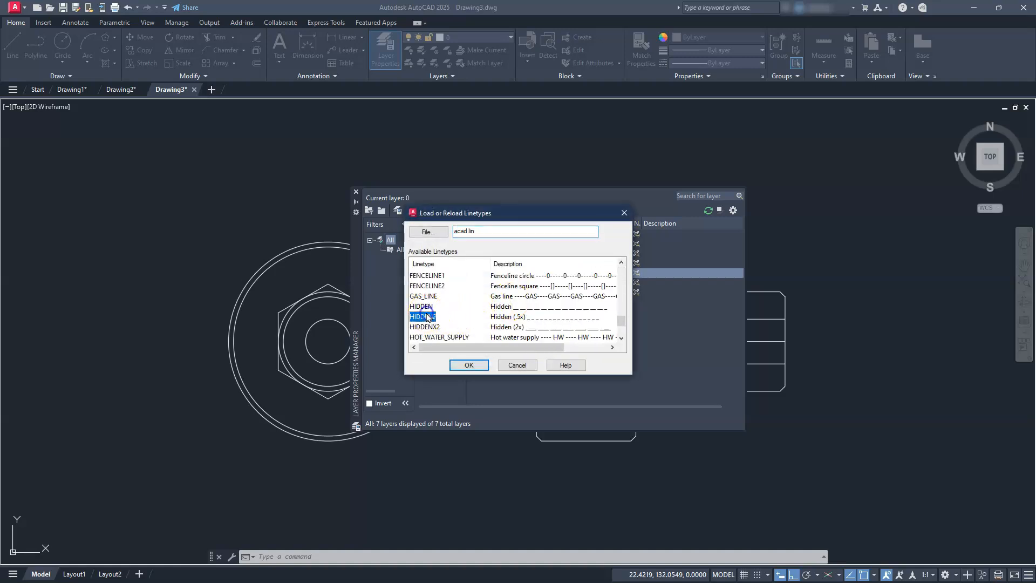
pyautogui.click(468, 365)
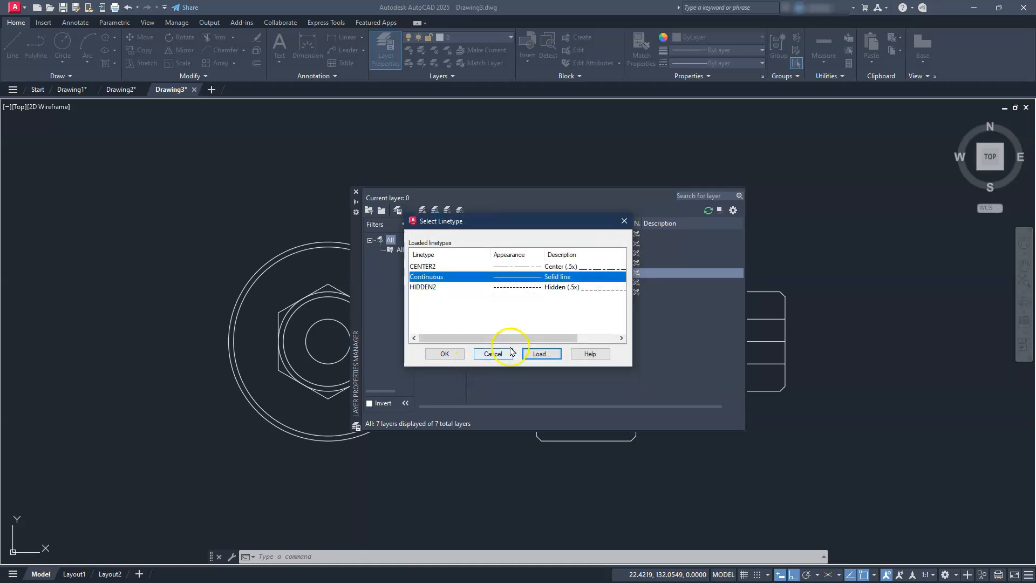
pyautogui.click(513, 286)
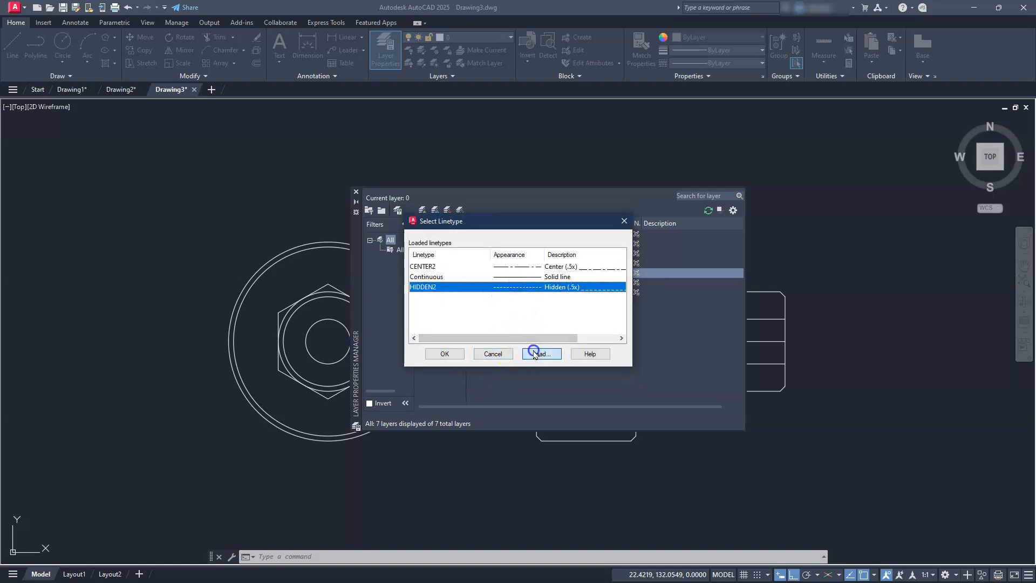
pyautogui.click(536, 354)
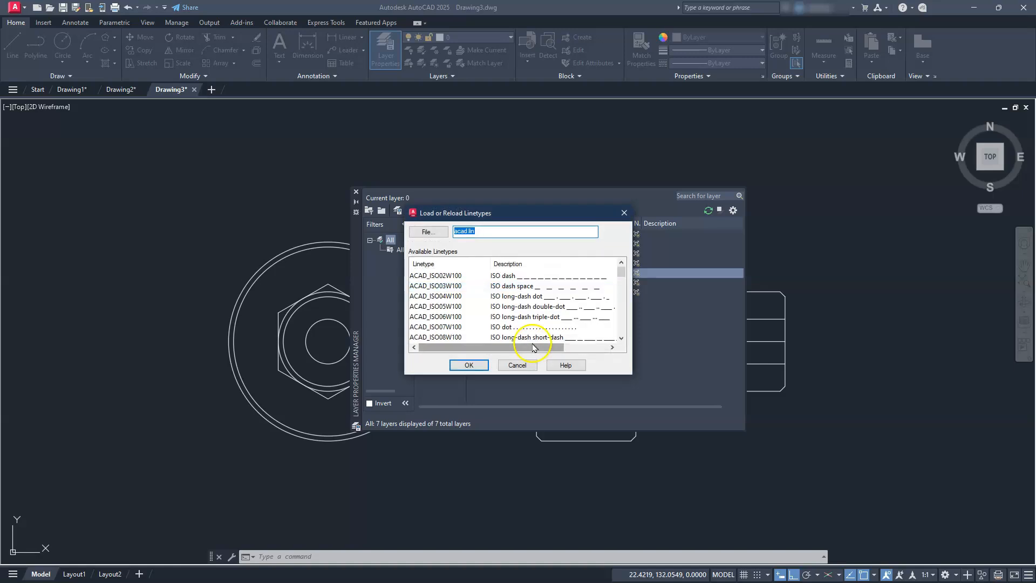
pyautogui.click(480, 365)
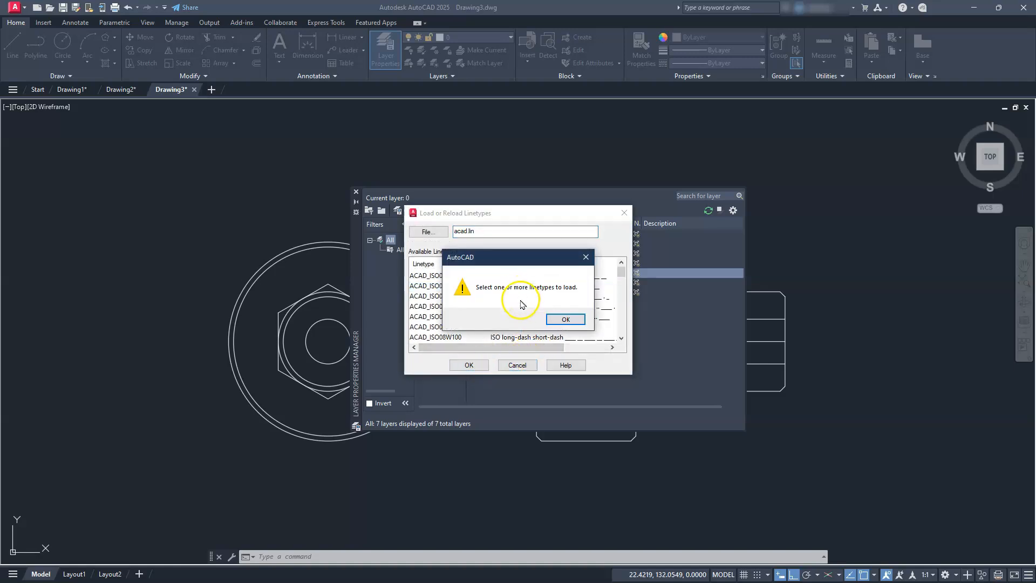
pyautogui.click(559, 317)
pyautogui.click(529, 364)
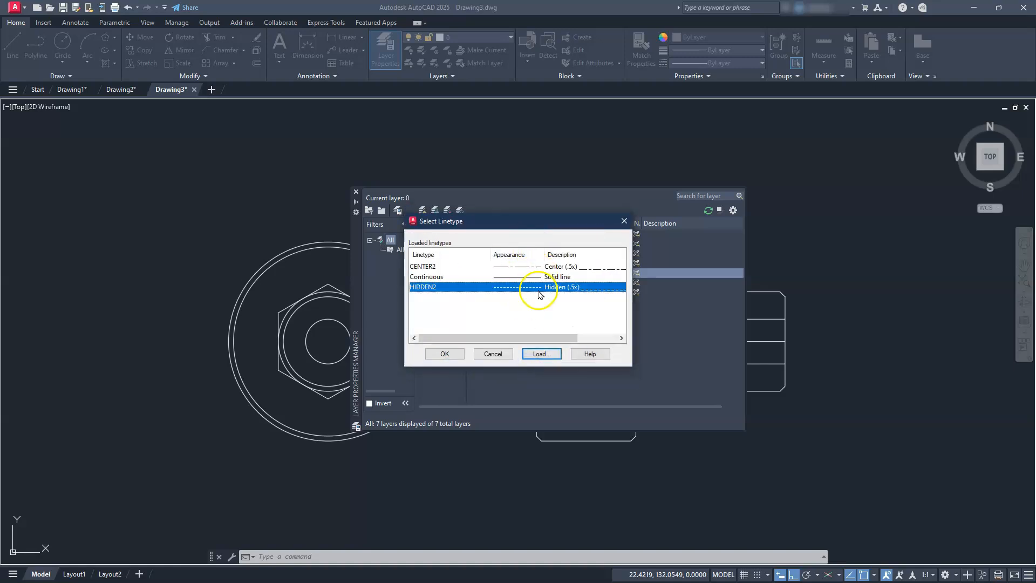
pyautogui.click(462, 355)
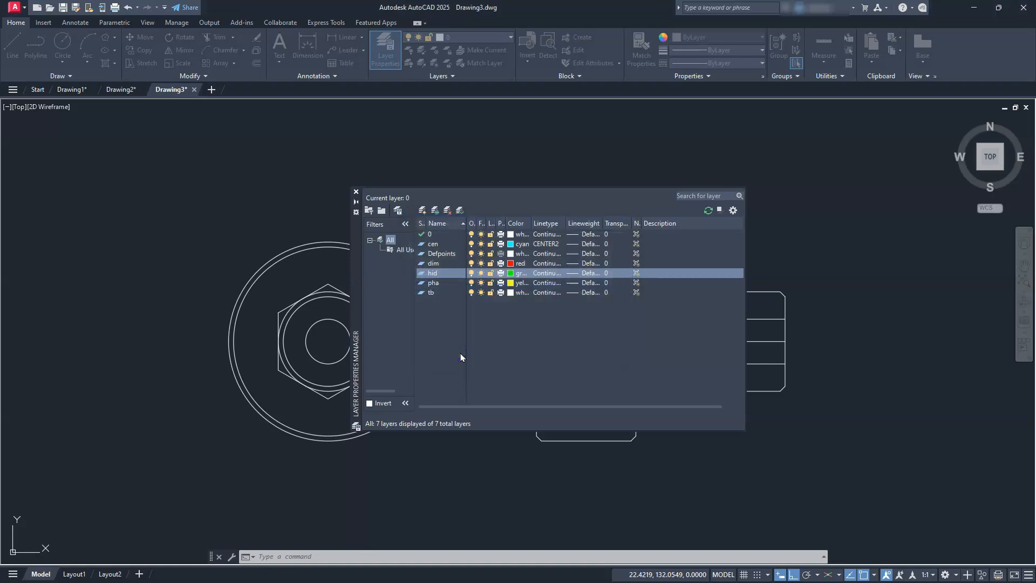
# - Load the PHANTOM2 linetype from acad.lin and assign it to the pha layer
pyautogui.click(546, 283)
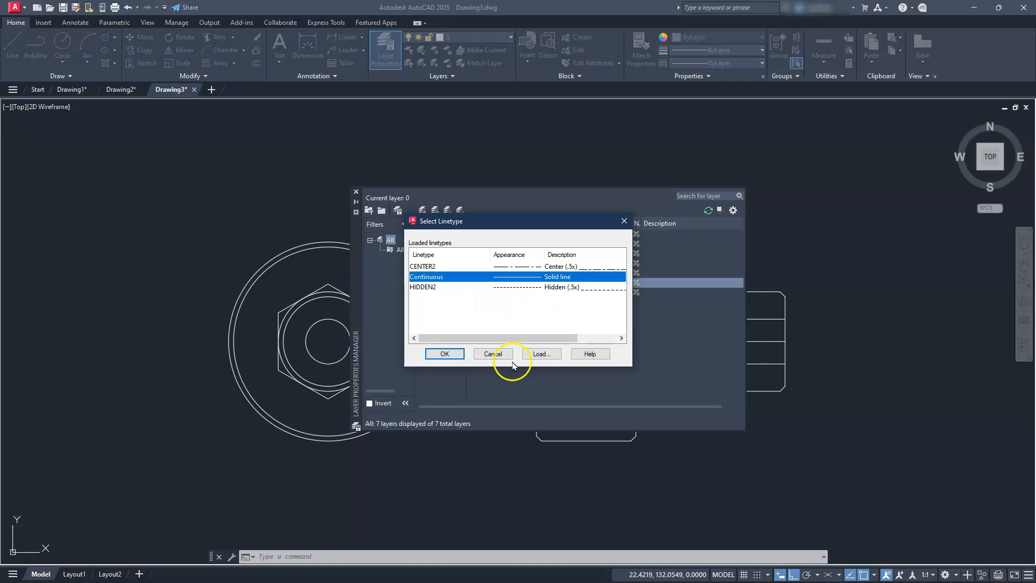
pyautogui.click(541, 354)
pyautogui.scroll(-12, 535, 291)
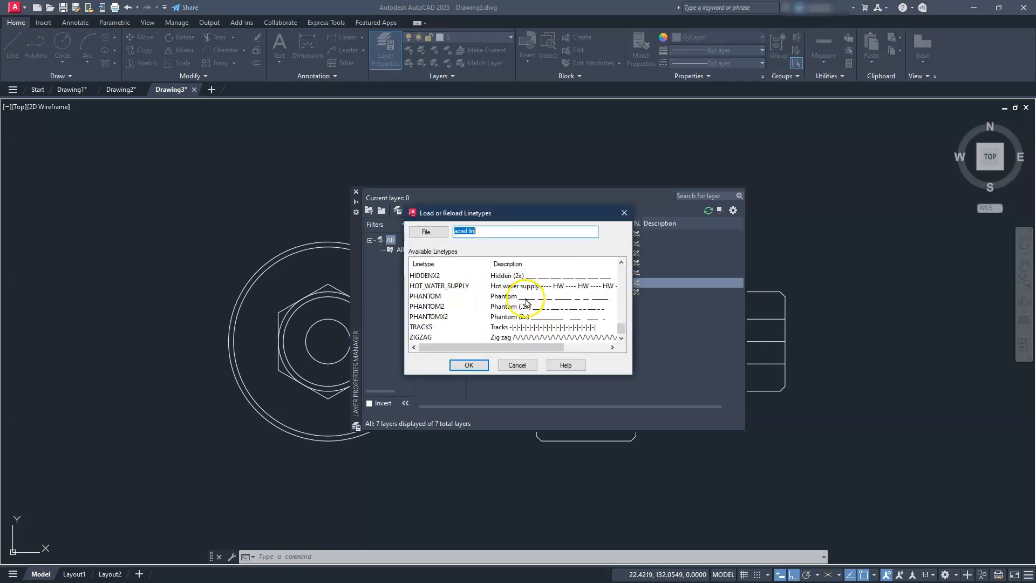
pyautogui.click(440, 307)
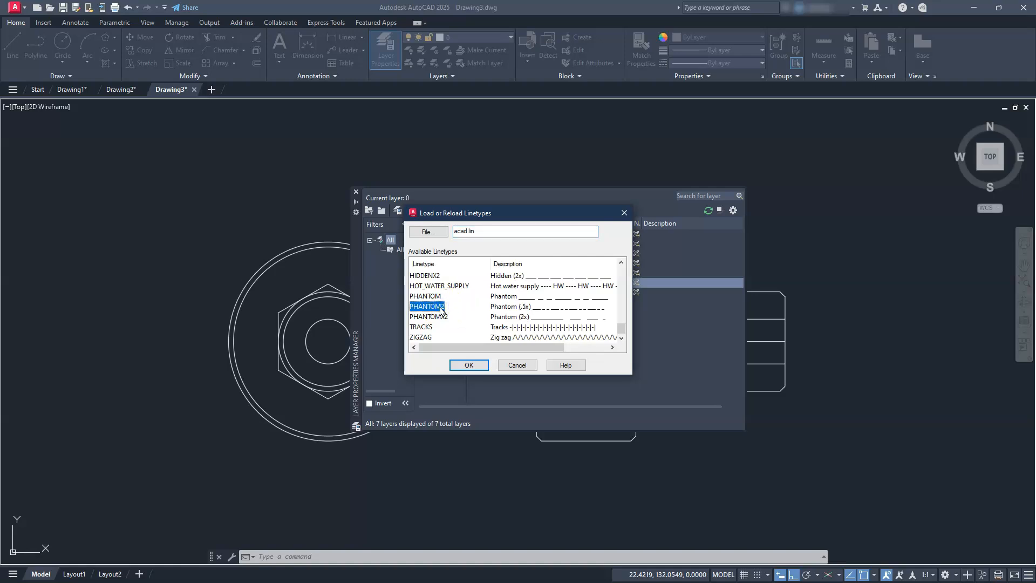
pyautogui.click(461, 366)
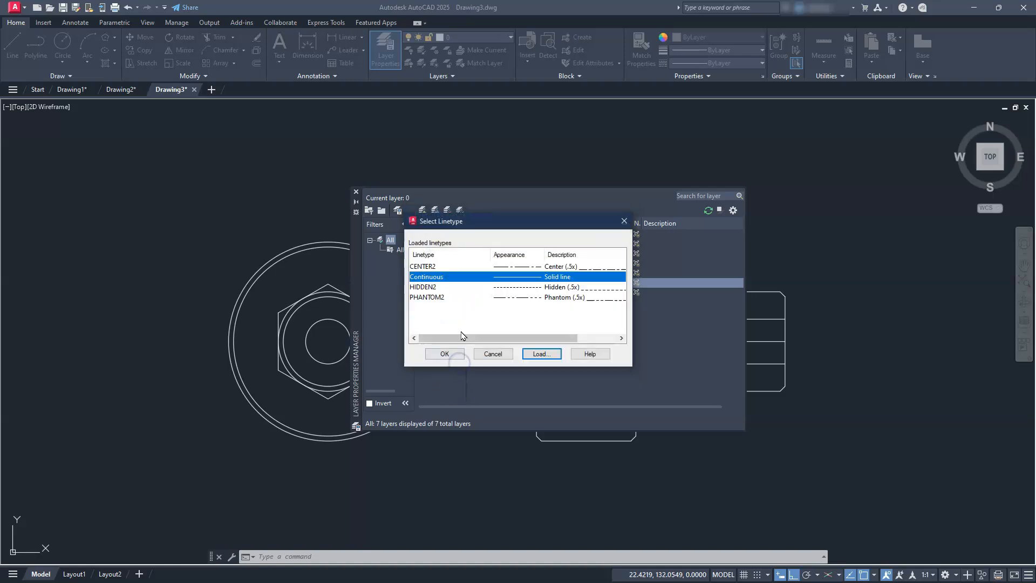
pyautogui.click(572, 298)
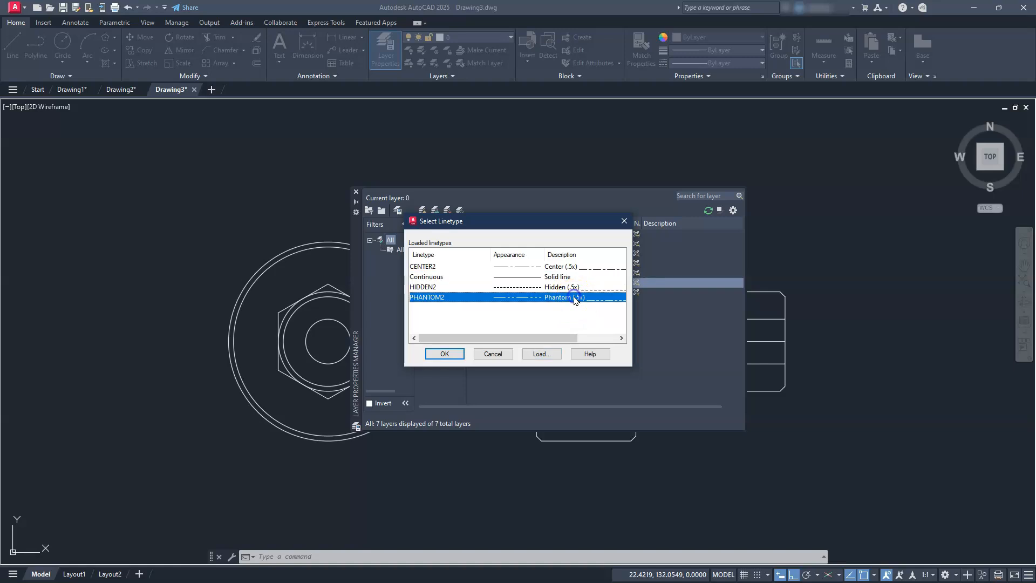
pyautogui.click(458, 353)
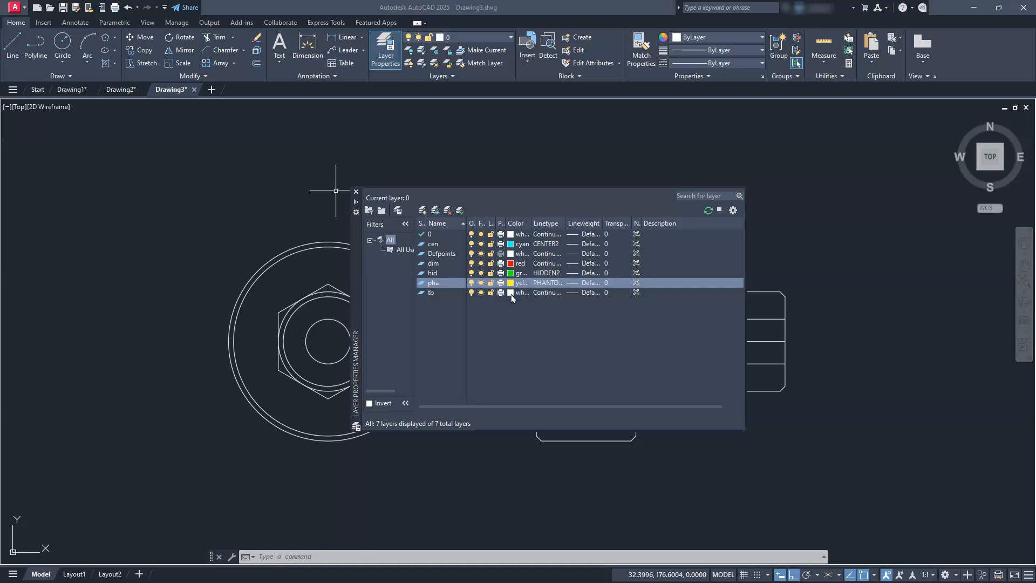
# - Set the color of layer tb to magenta and close the layer manager
pyautogui.click(511, 294)
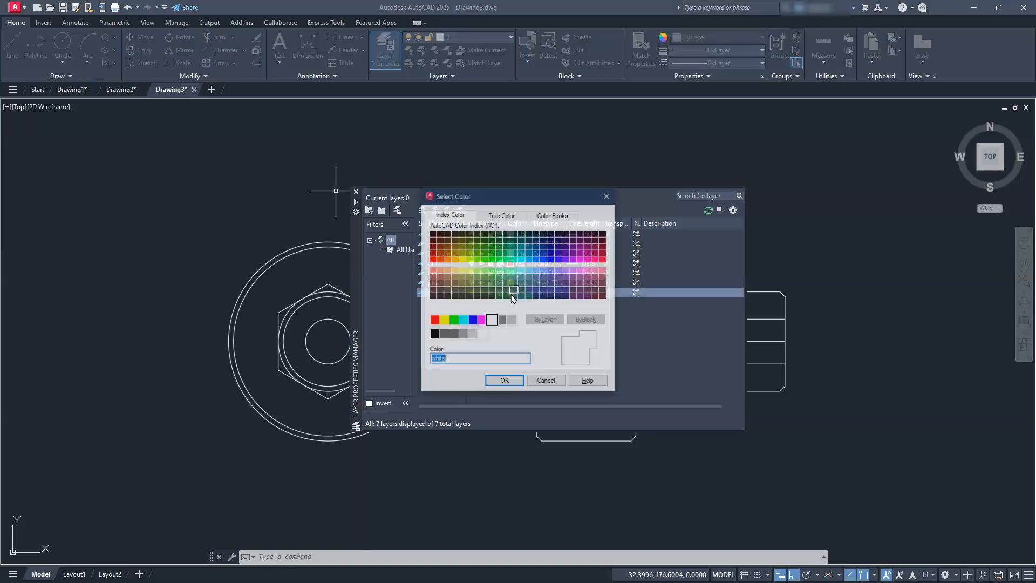
pyautogui.click(483, 321)
pyautogui.click(503, 381)
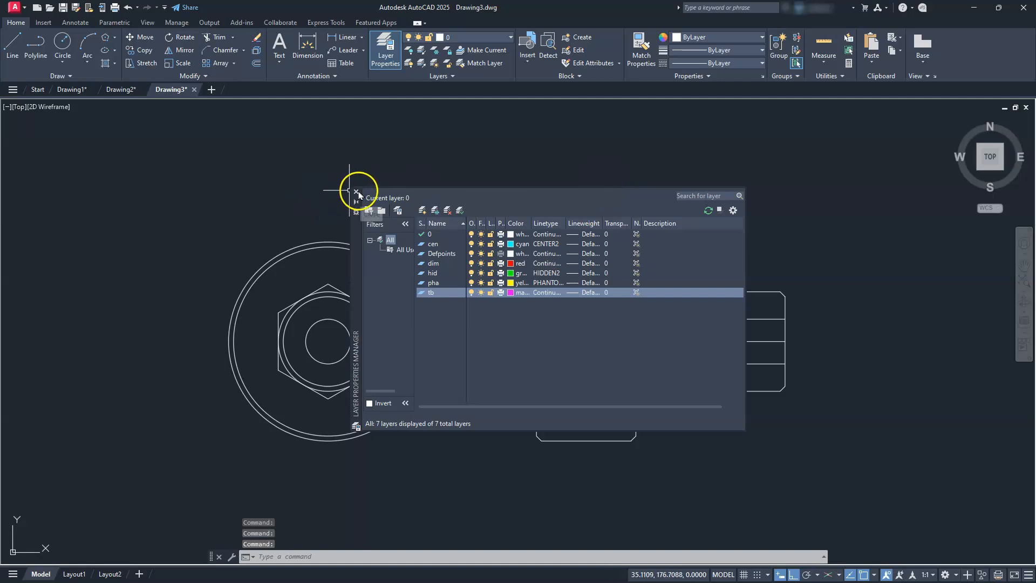
pyautogui.click(356, 192)
# - Draw a rectangle about 17 by 11 units with its first corner at 0,0
pyautogui.moveTo(410, 455)
pyautogui.mouseDown(button='middle')
pyautogui.moveTo(435, 347)
pyautogui.moveTo(524, 353)
pyautogui.mouseUp(button='middle')
pyautogui.moveTo(275, 410)
pyautogui.mouseDown(button='middle')
pyautogui.moveTo(648, 342)
pyautogui.moveTo(629, 329)
pyautogui.mouseUp(button='middle')
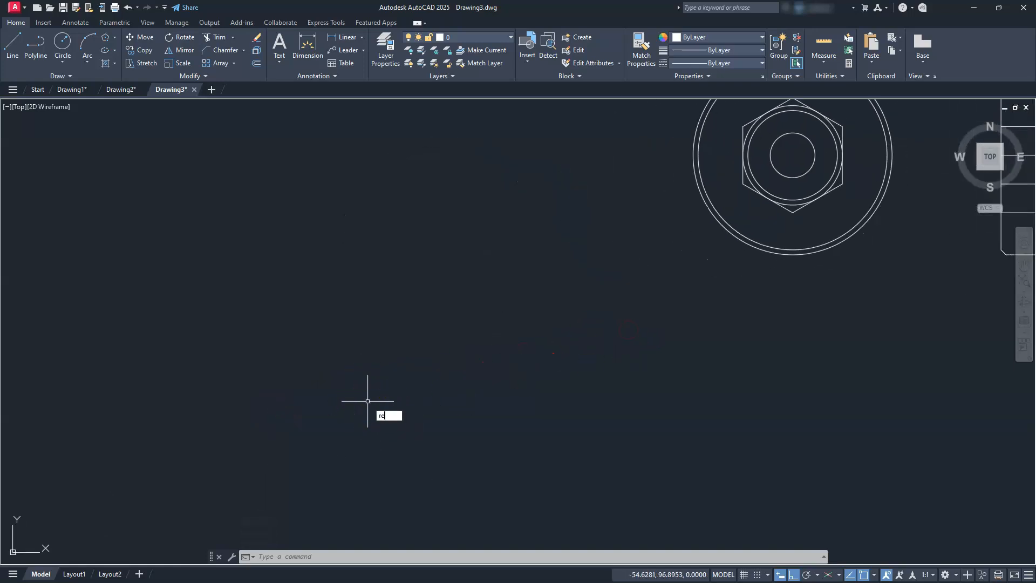
pyautogui.press('Return')
pyautogui.write('0')
pyautogui.press('Tab')
pyautogui.write('0')
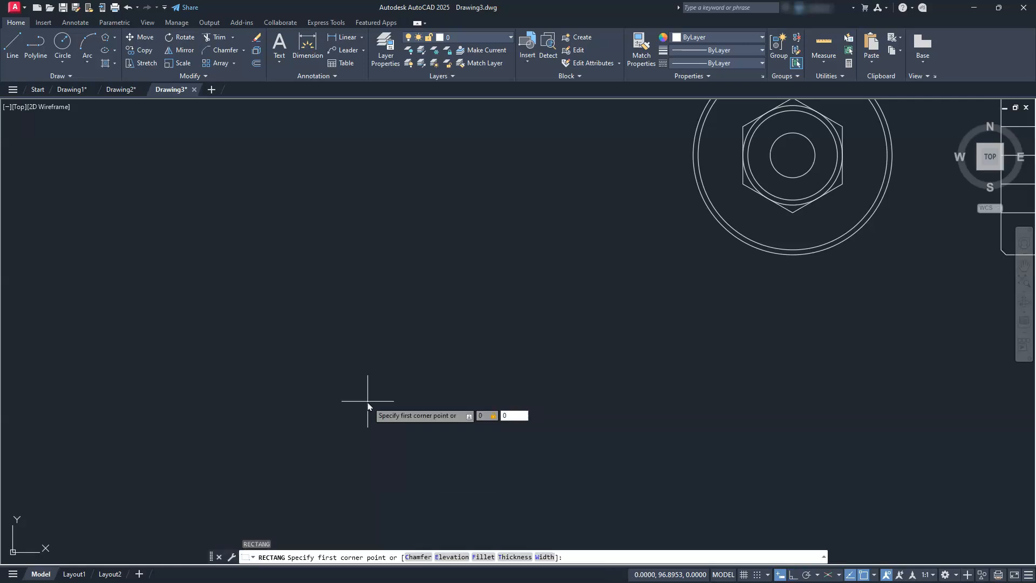
pyautogui.press('Return')
pyautogui.write(',1')
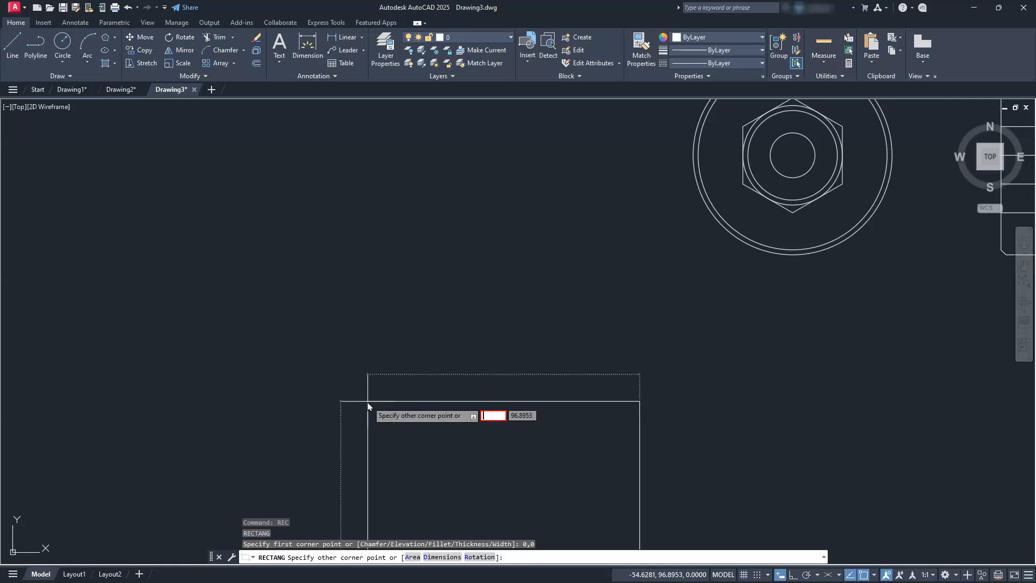
pyautogui.press('Tab')
pyautogui.press('Return')
pyautogui.middleClick(448, 370)
pyautogui.middleClick(448, 370)
pyautogui.scroll(-2, 412, 428)
pyautogui.scroll(7, 465, 389)
pyautogui.scroll(4, 465, 389)
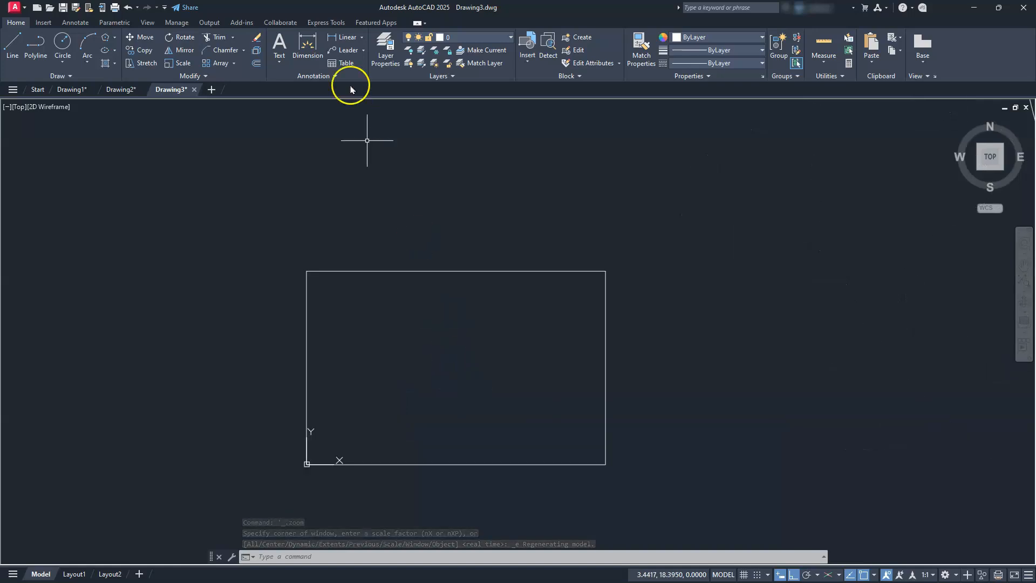
# - Offset the rectangle inward by .25 to form an inner border
pyautogui.click(257, 62)
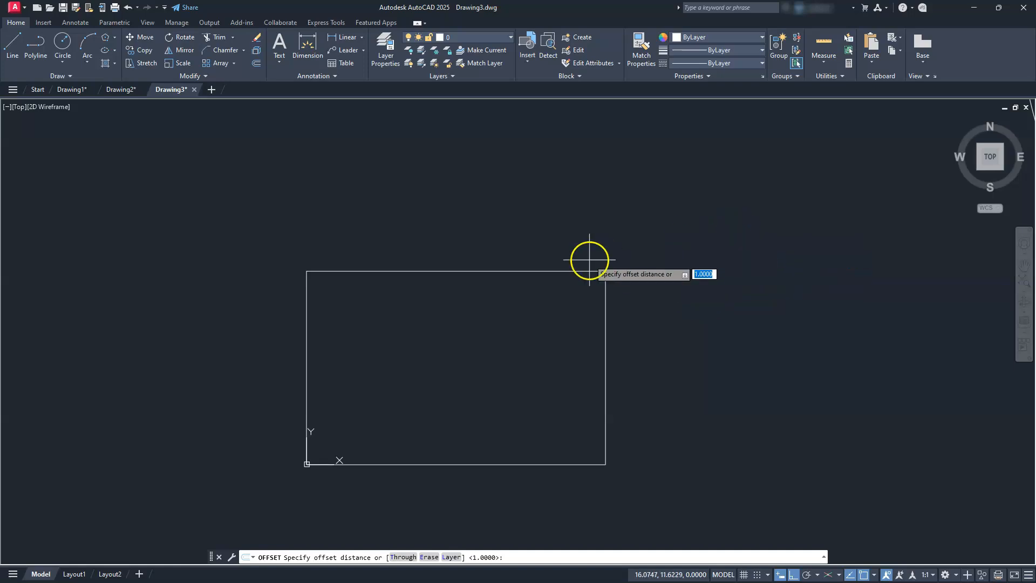
pyautogui.press('Return')
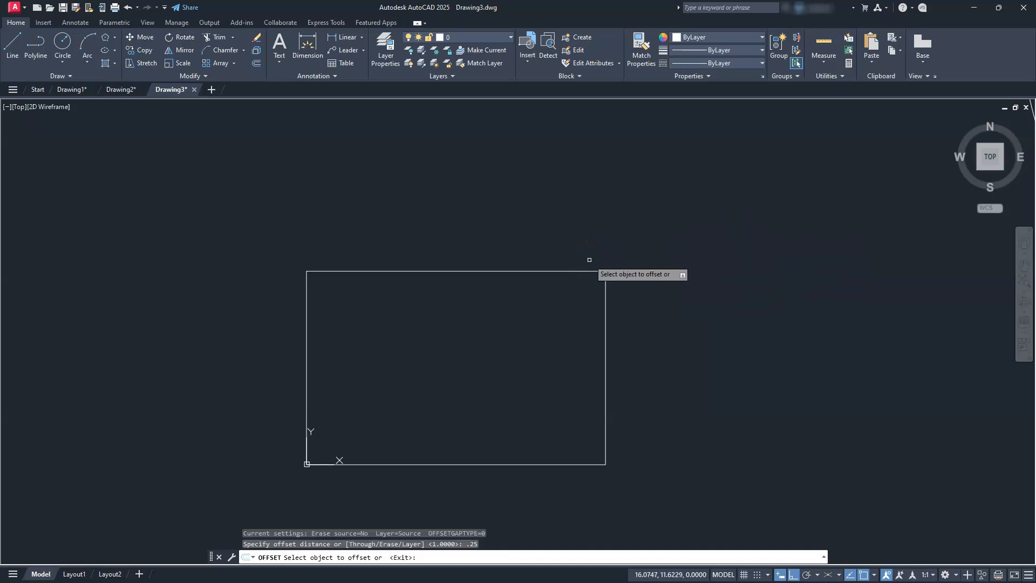
pyautogui.click(547, 271)
pyautogui.click(538, 324)
pyautogui.press('Escape')
pyautogui.press('Escape')
pyautogui.press('Escape')
# - Assign both border rectangles to the tb layer
pyautogui.click(532, 308)
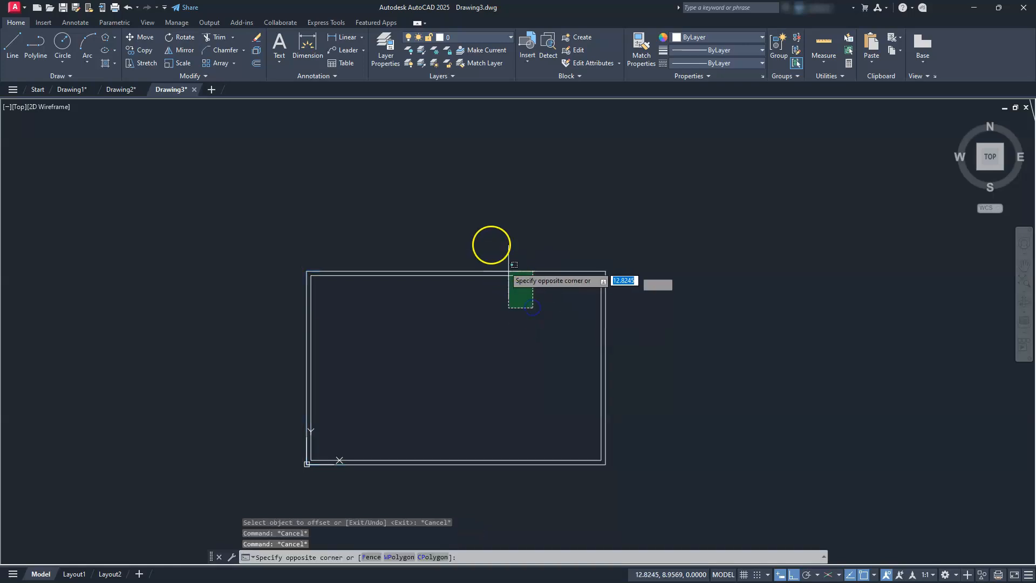
pyautogui.click(489, 241)
pyautogui.click(479, 42)
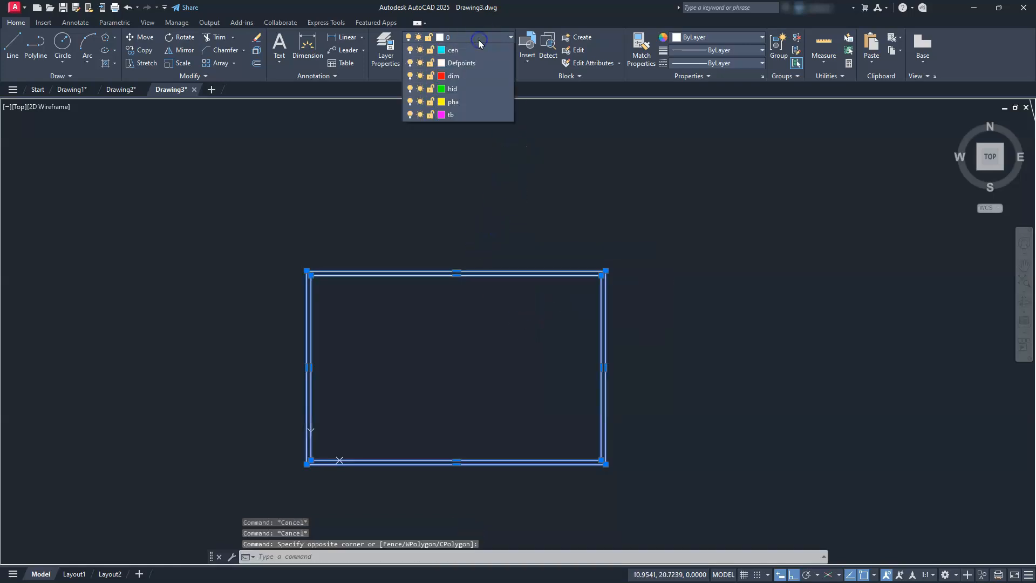
pyautogui.click(455, 125)
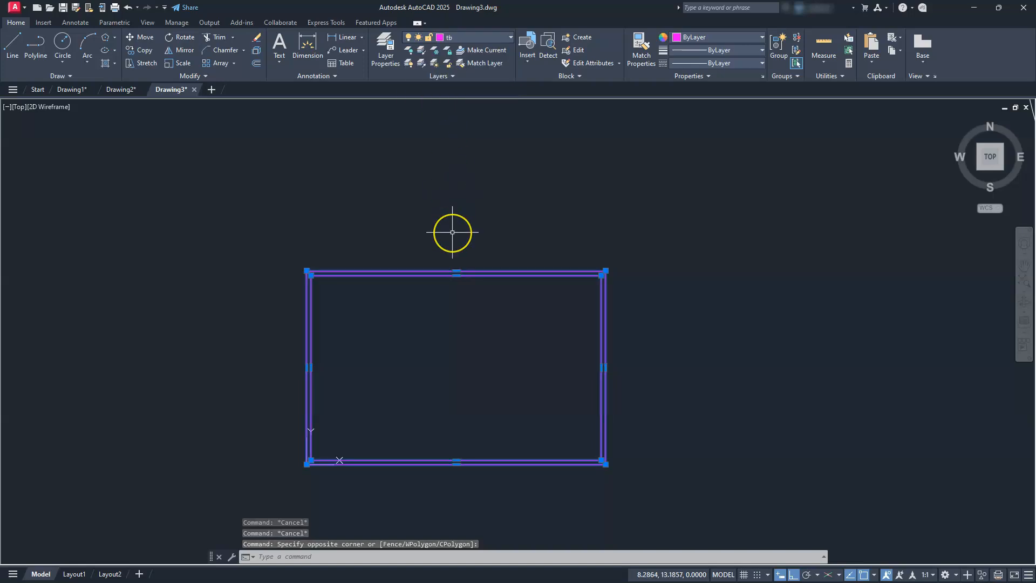
pyautogui.press('Escape')
# - Change the outer border rectangle's linetype to HIDDEN2
pyautogui.scroll(4, 482, 272)
pyautogui.scroll(2, 482, 272)
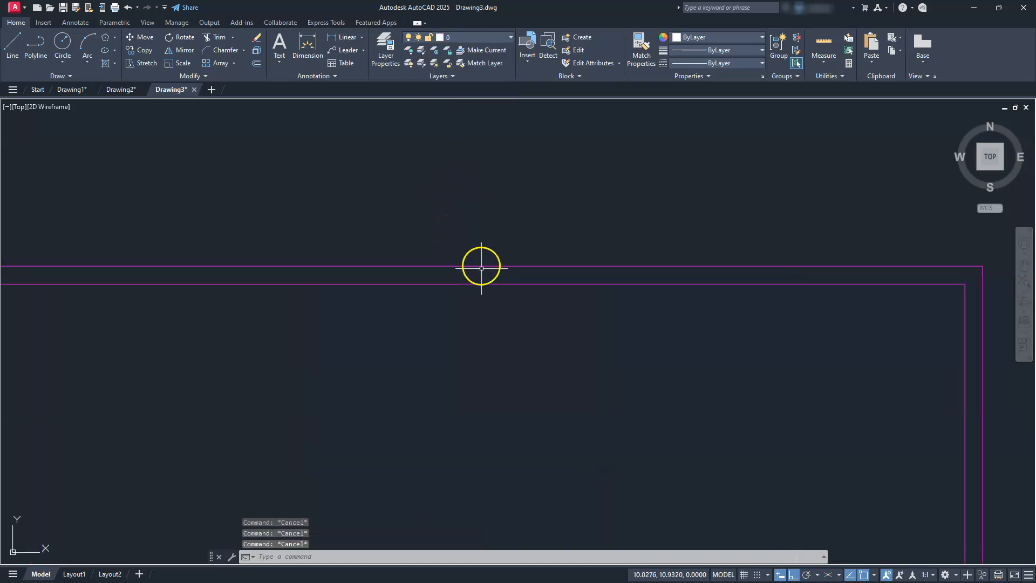
pyautogui.click(481, 265)
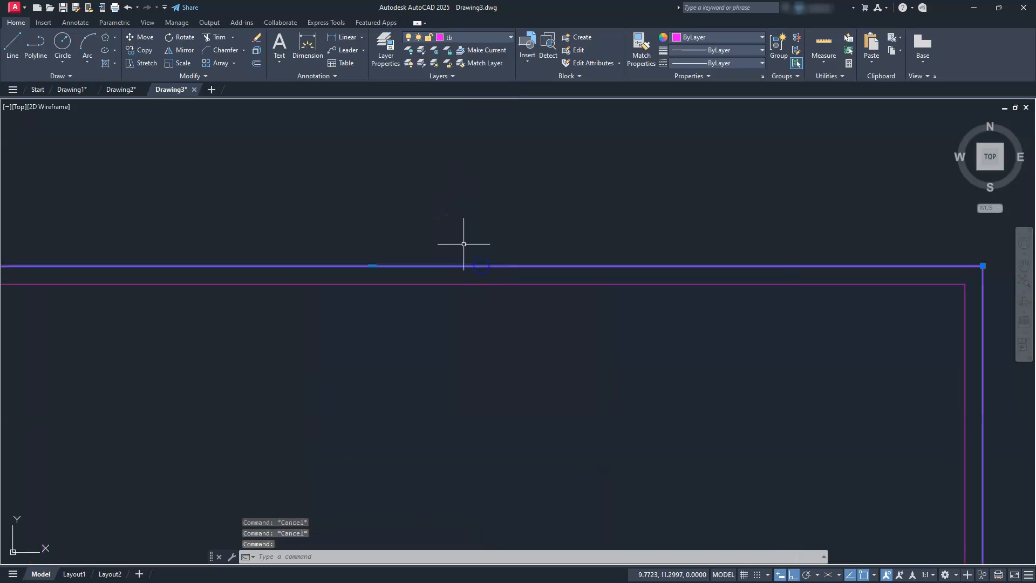
pyautogui.click(702, 63)
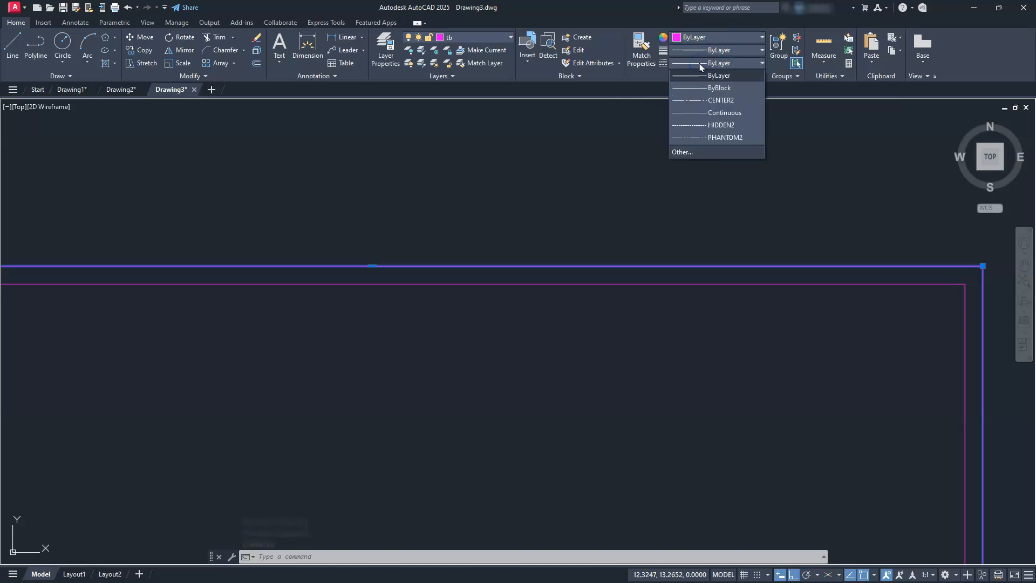
pyautogui.click(710, 127)
pyautogui.press('Escape')
pyautogui.press('Escape')
pyautogui.scroll(-6, 631, 208)
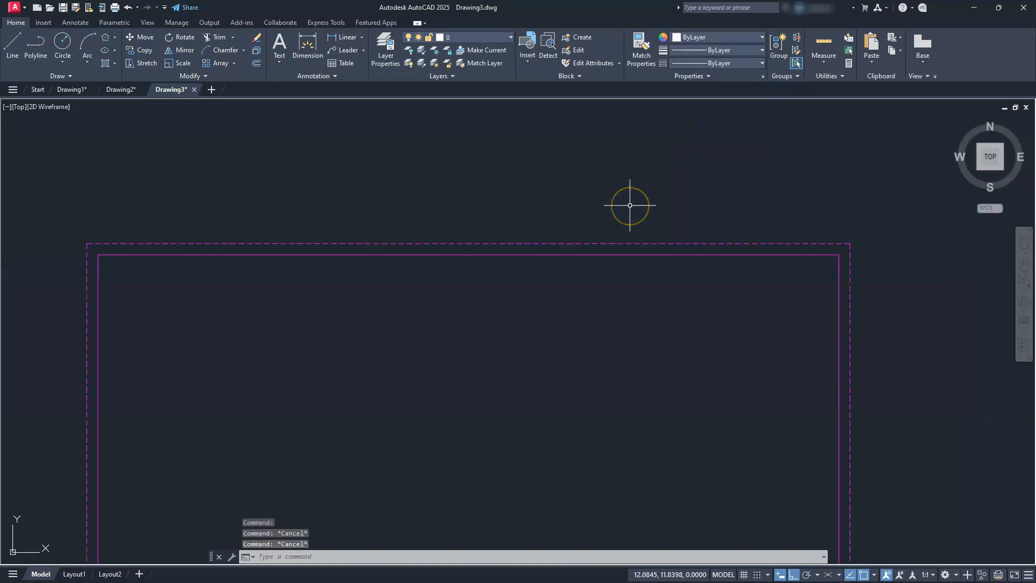
# - Create a block named tb from both border rectangles, with base point 0,0,0 and uniform scaling
pyautogui.scroll(2, 481, 346)
pyautogui.moveTo(595, 347)
pyautogui.mouseDown(button='middle')
pyautogui.moveTo(567, 365)
pyautogui.moveTo(511, 375)
pyautogui.mouseUp(button='middle')
pyautogui.click(533, 249)
pyautogui.click(469, 141)
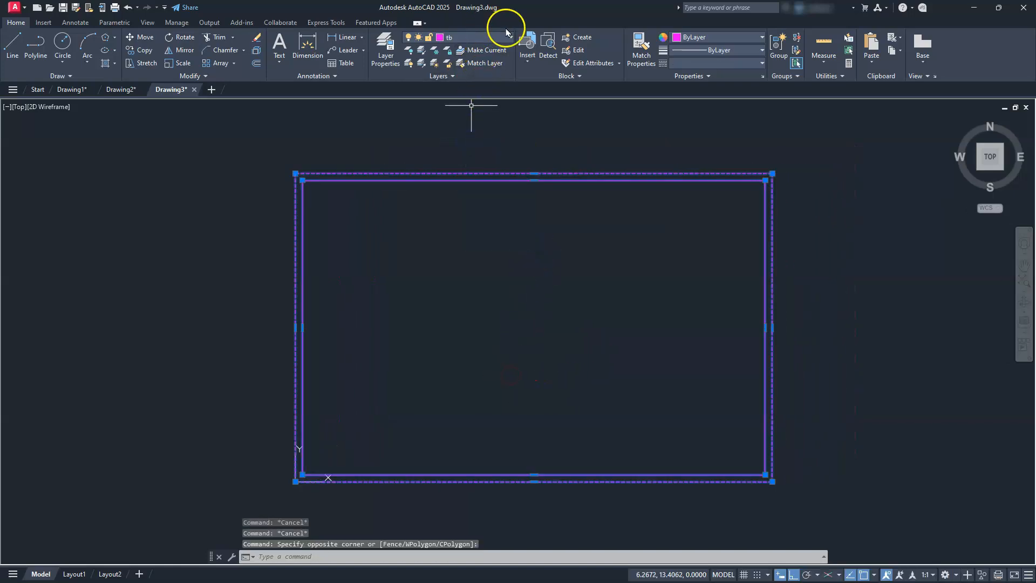
pyautogui.click(580, 37)
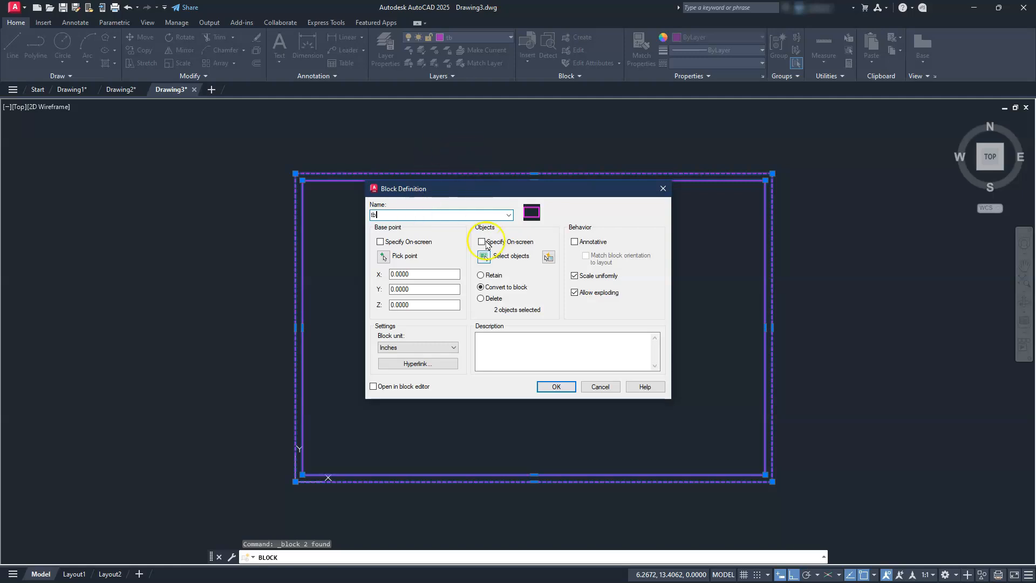
pyautogui.click(556, 386)
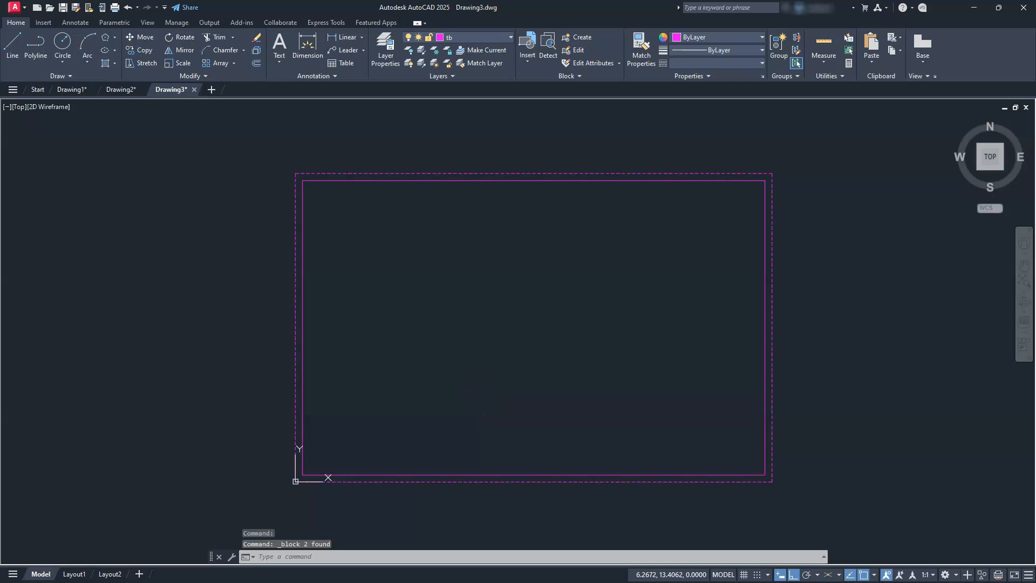
# - Set the tb block's X scale to 10 in its properties
pyautogui.click(290, 350)
pyautogui.scroll(-4, 486, 335)
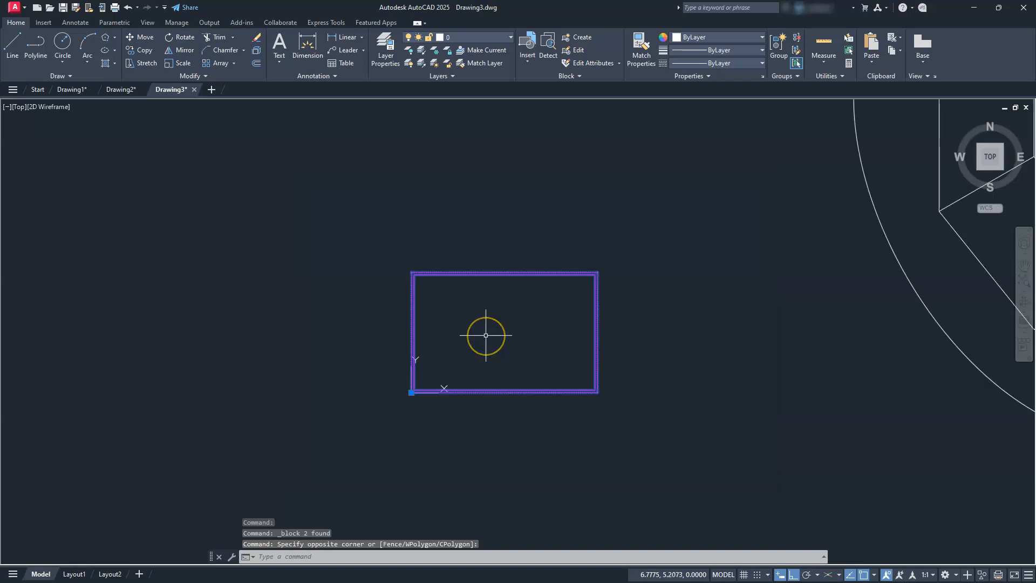
pyautogui.scroll(-5, 486, 335)
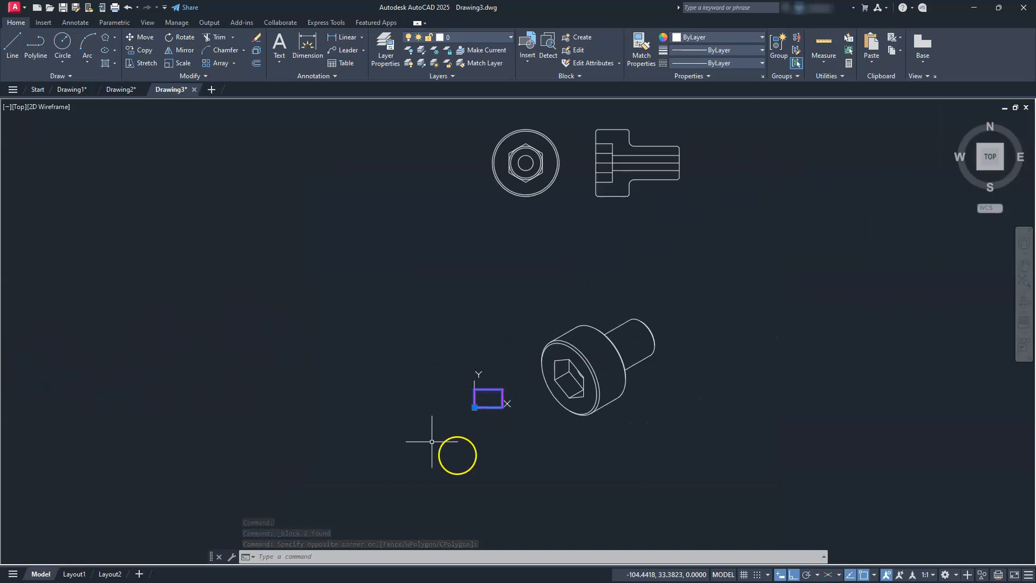
pyautogui.rightClick(492, 407)
pyautogui.click(504, 404)
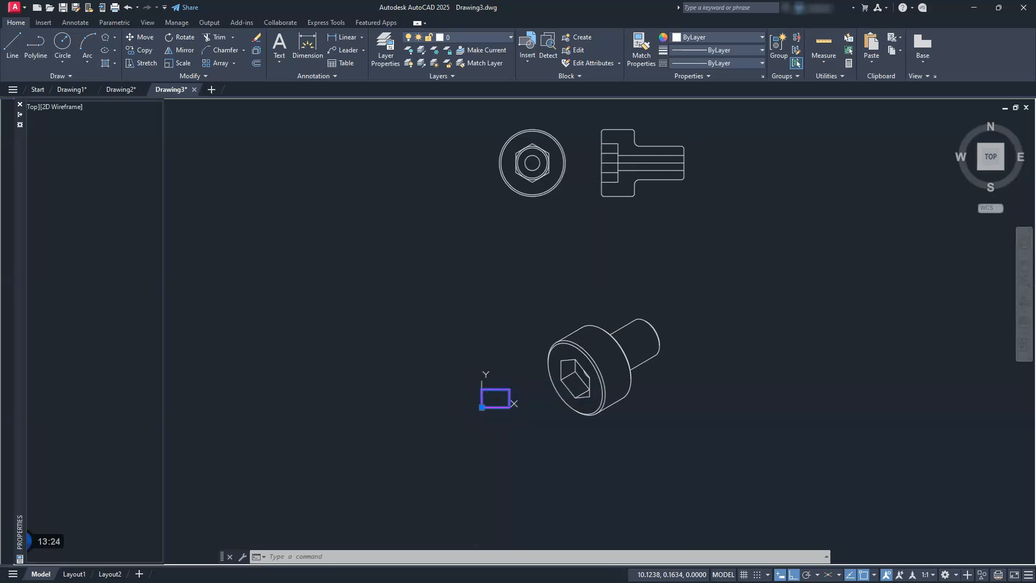
pyautogui.click(109, 285)
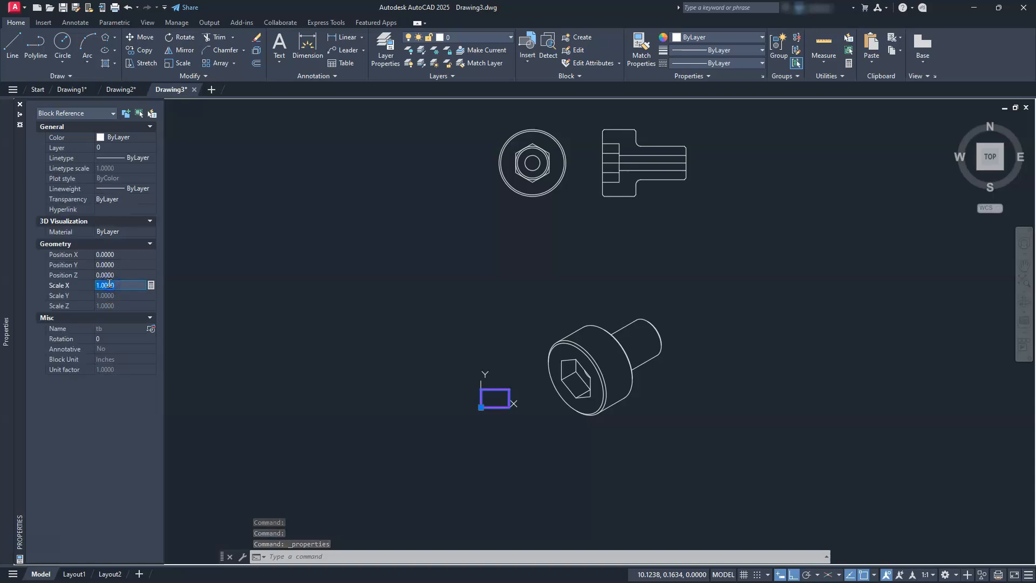
pyautogui.write('10')
pyautogui.press('Return')
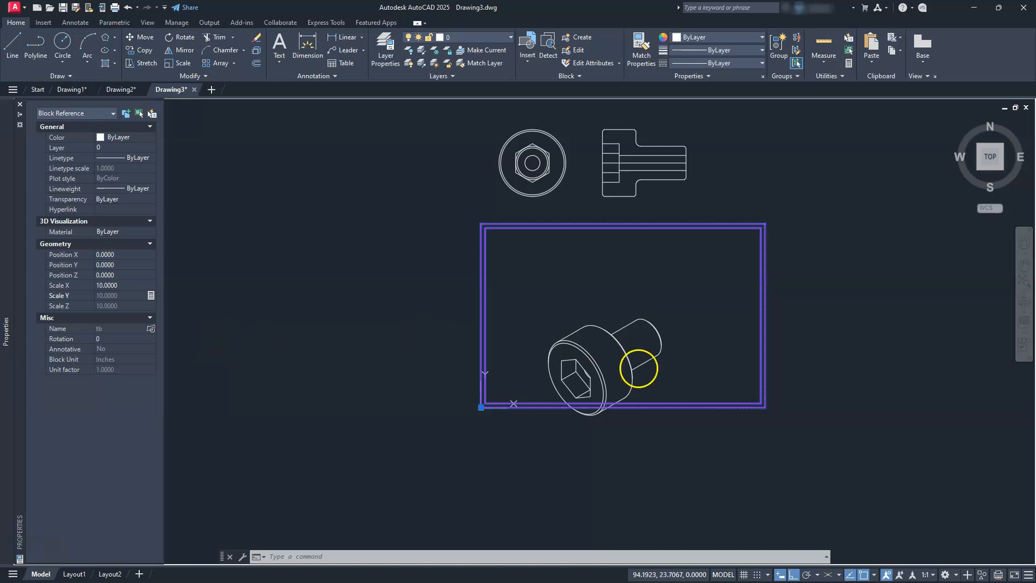
pyautogui.press('Escape')
pyautogui.press('Escape')
pyautogui.press('Escape')
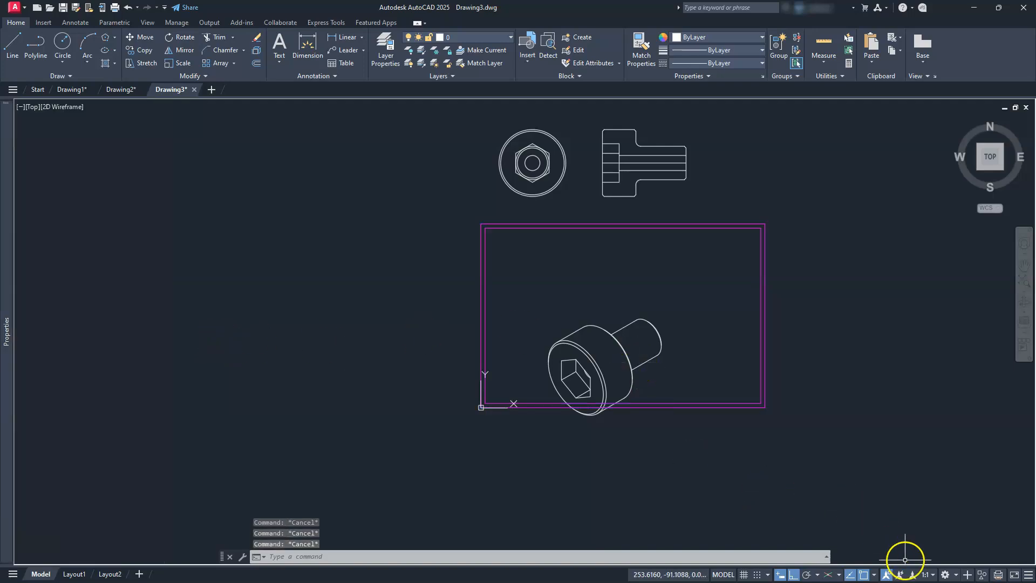
# - Set the annotation scale to 1:10 and regenerate the model so the border's dashed linetype updates
pyautogui.click(932, 576)
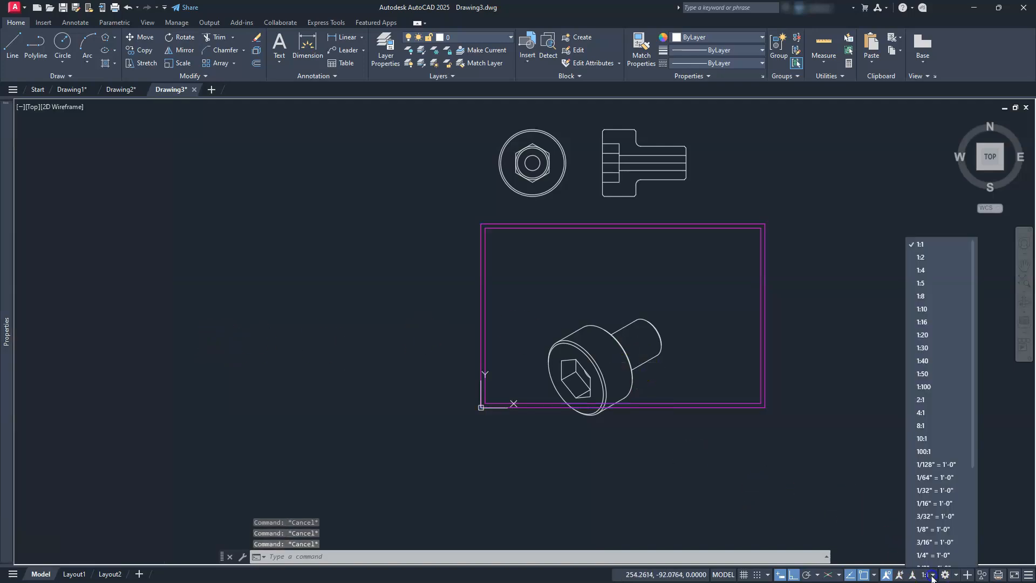
pyautogui.click(923, 301)
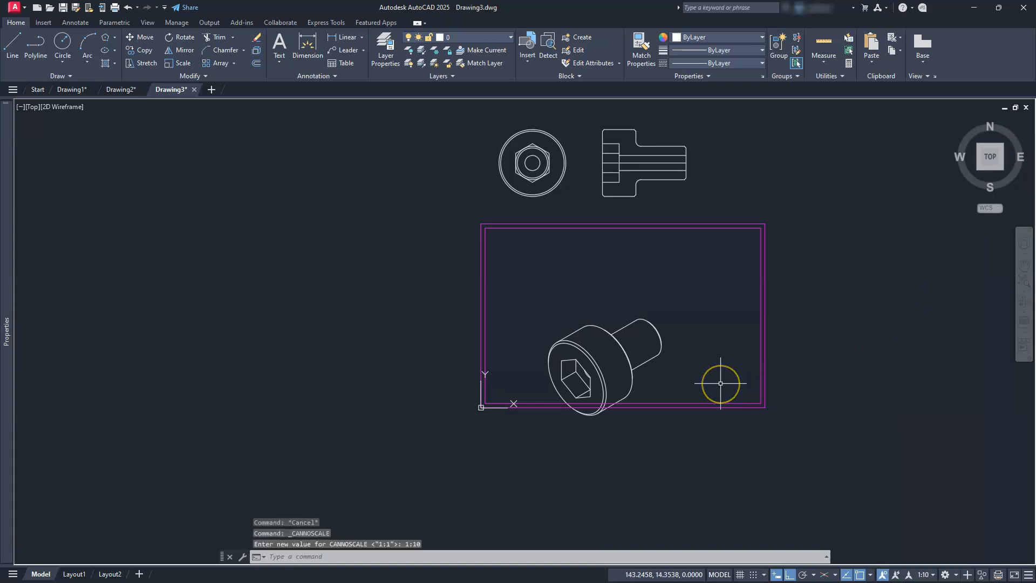
pyautogui.press('Return')
pyautogui.moveTo(724, 377); pyautogui.dragTo(629, 425, button='middle')
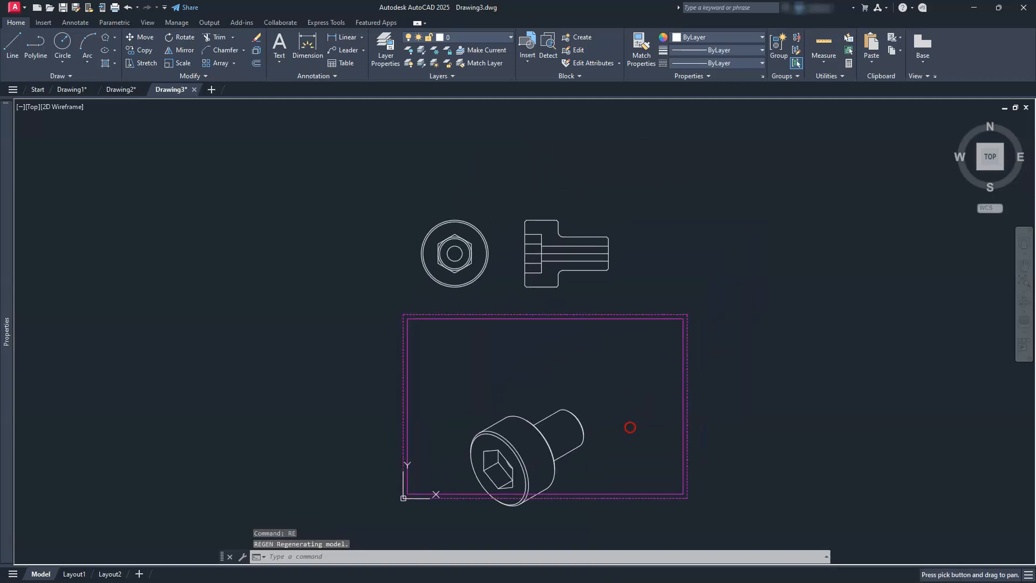
pyautogui.scroll(2, 621, 425)
pyautogui.scroll(-2, 620, 425)
# - Move the isometric view of the screw straight up out of the border, placing it above the two orthographic views
pyautogui.press('Escape')
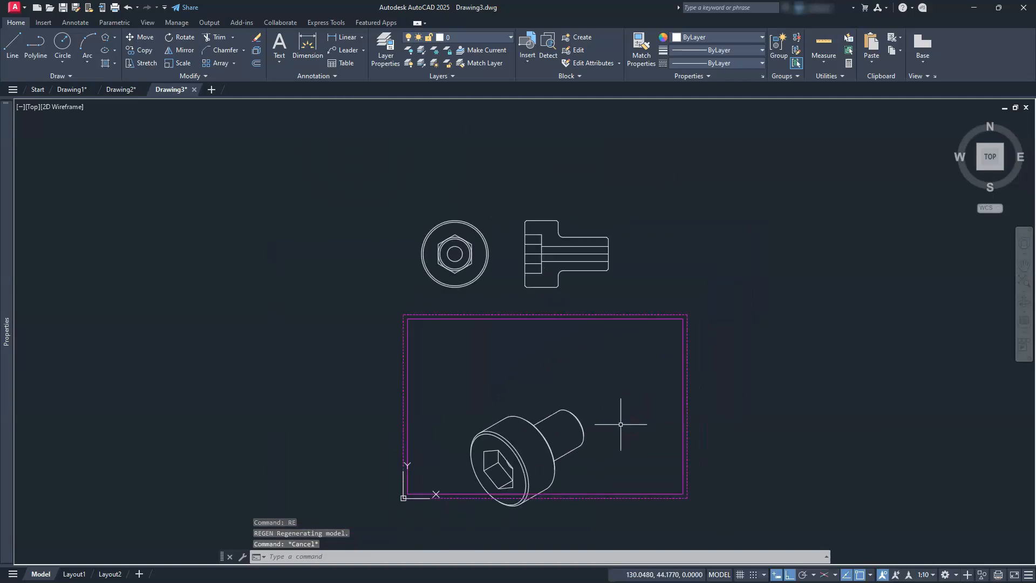
pyautogui.write('m')
pyautogui.press('Return')
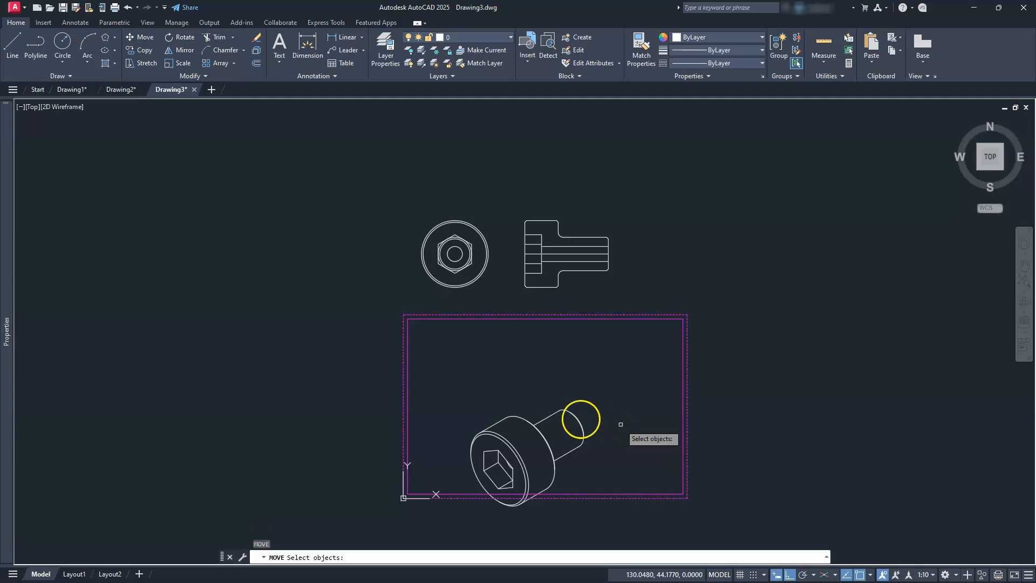
pyautogui.click(426, 386)
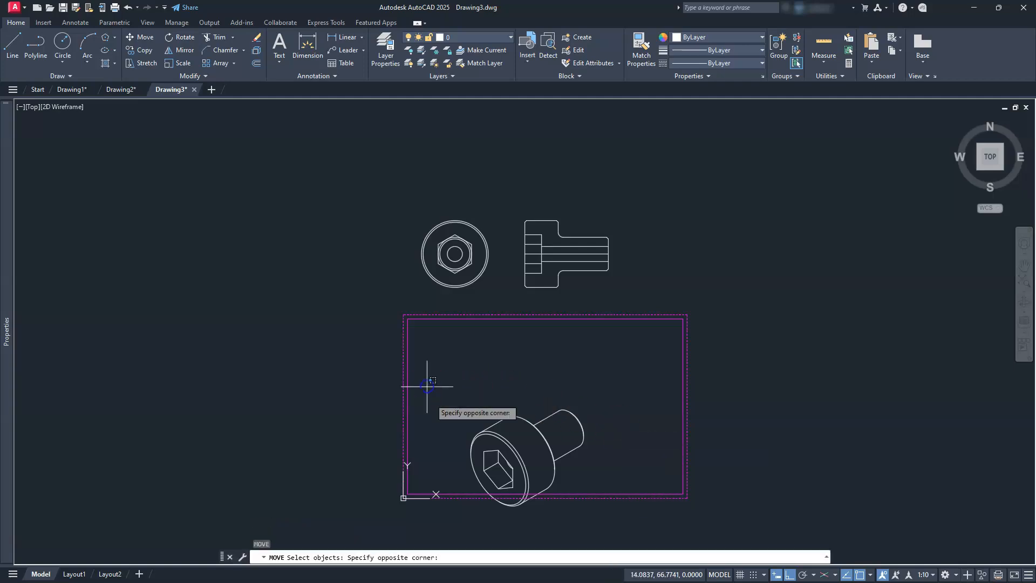
pyautogui.click(596, 530)
pyautogui.press('Return')
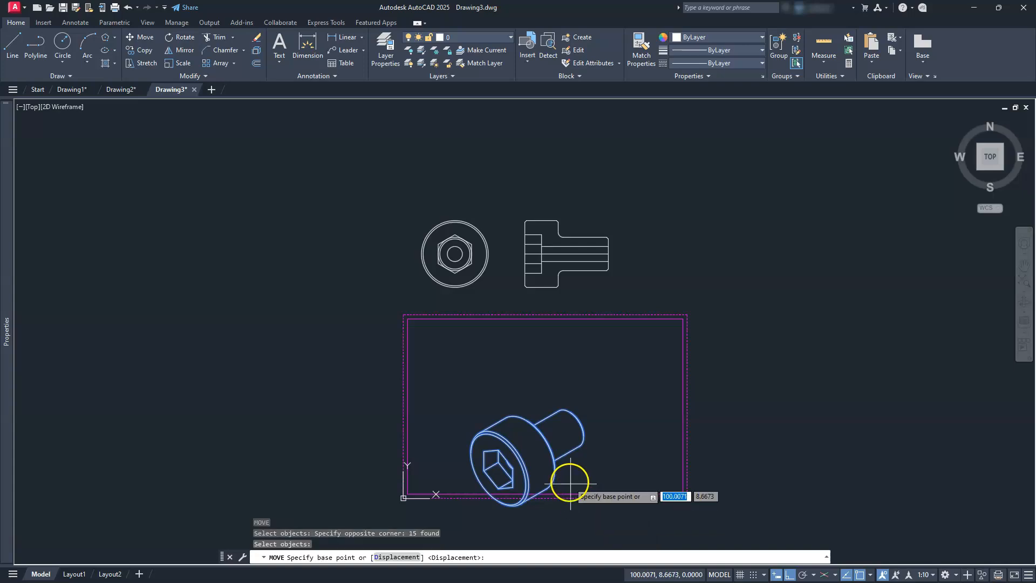
pyautogui.click(572, 473)
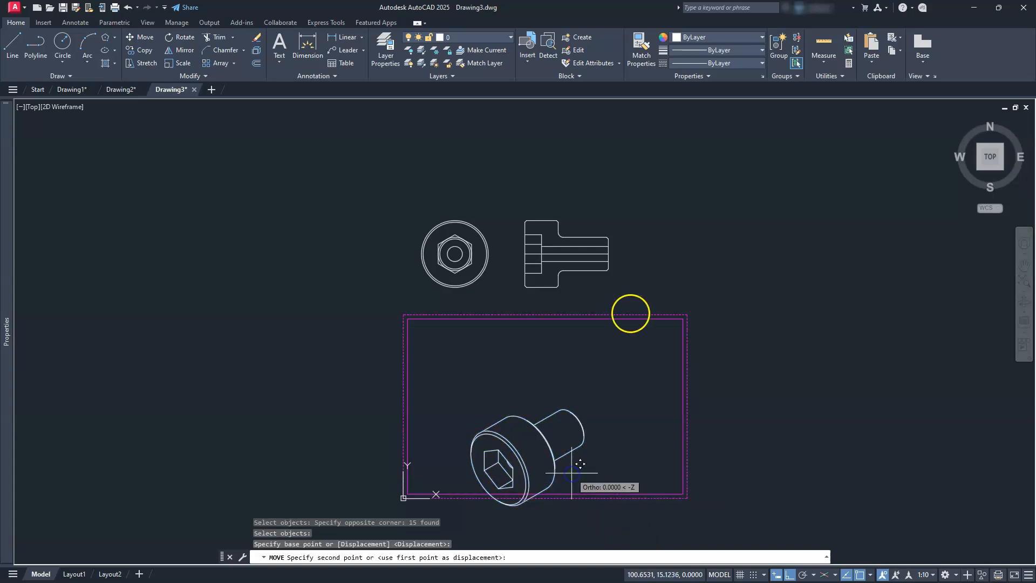
pyautogui.click(638, 149)
pyautogui.press('Escape')
pyautogui.press('Escape')
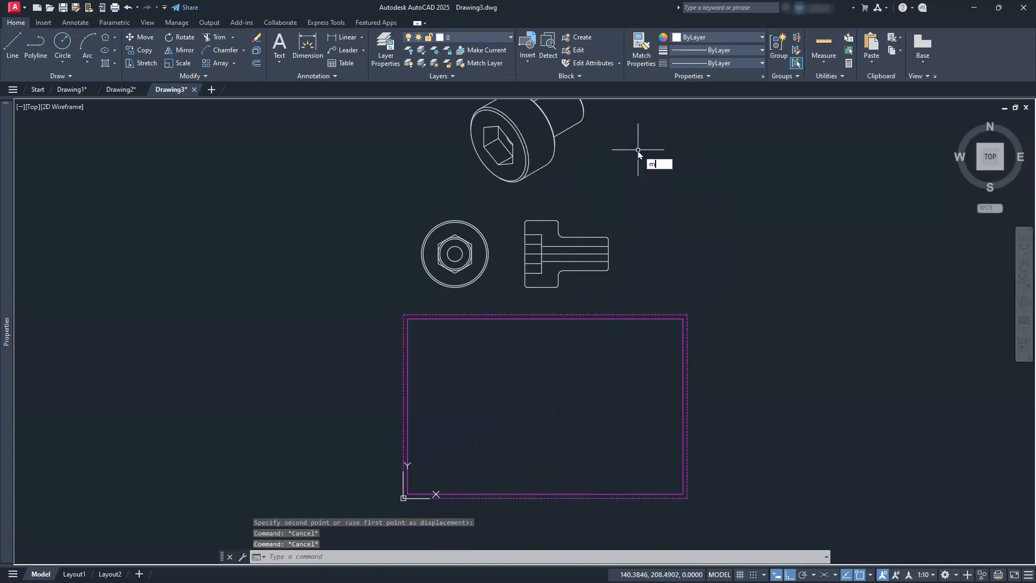
# - Move the front and side views together into the lower part of the border frame, with Ortho off
pyautogui.write('m')
pyautogui.press('Return')
pyautogui.click(385, 190)
pyautogui.click(658, 297)
pyautogui.press('Return')
pyautogui.click(641, 259)
pyautogui.press('F8')
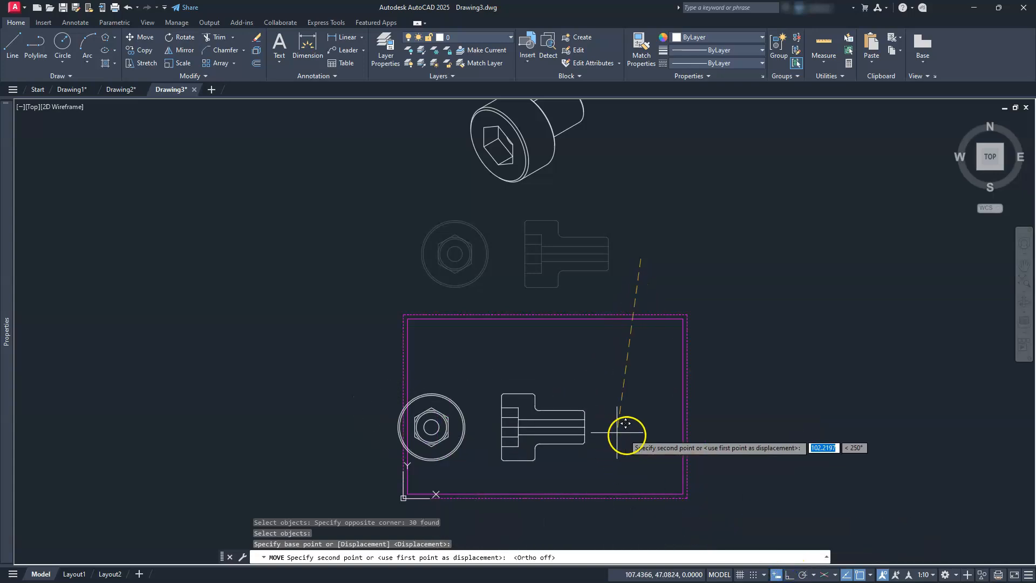
pyautogui.click(657, 434)
# - Assign the horizontal centre line of the side view to the cen layer
pyautogui.scroll(4, 479, 455)
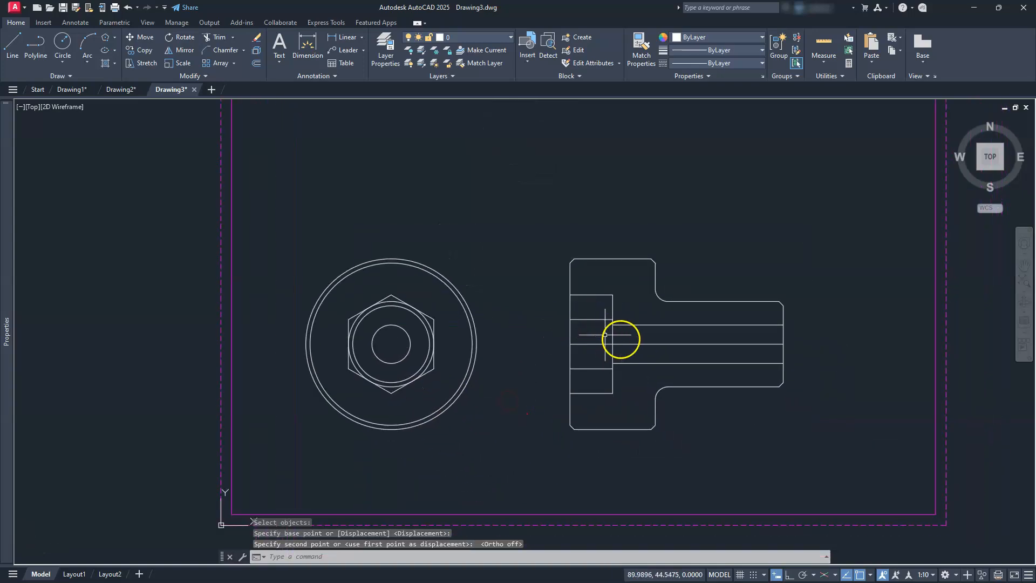
pyautogui.click(635, 341)
pyautogui.click(629, 355)
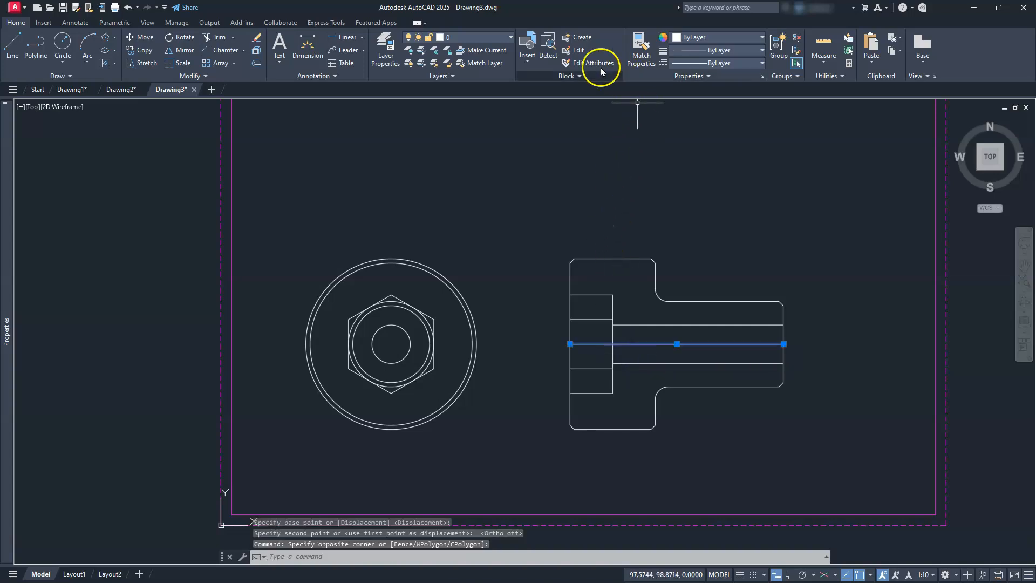
pyautogui.click(492, 42)
pyautogui.click(456, 65)
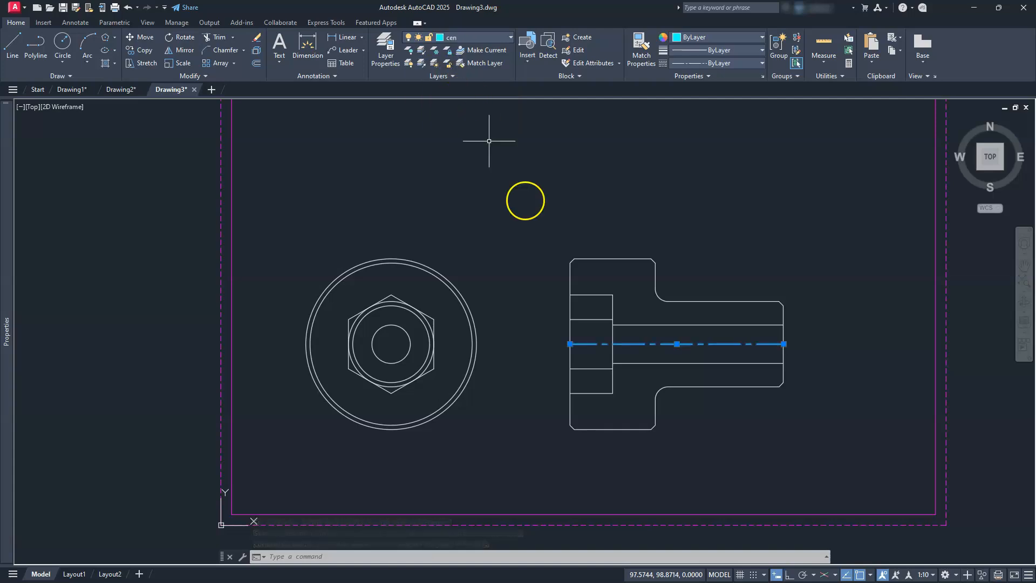
# - Try assigning the two circles just inside the hexagon to the hid layer, and undo the layer change
pyautogui.press('Escape')
pyautogui.press('Escape')
pyautogui.press('Escape')
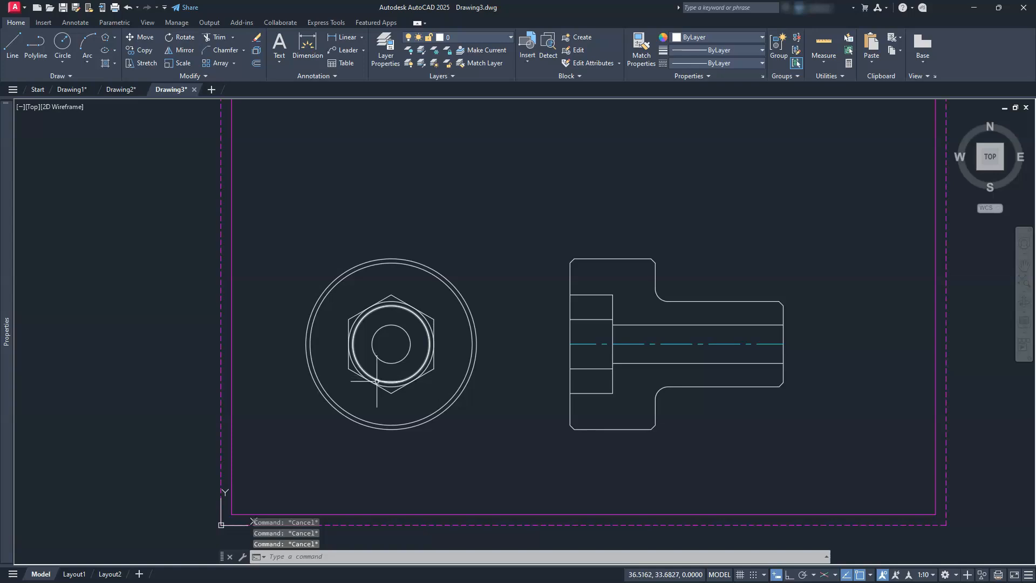
pyautogui.scroll(4, 377, 381)
pyautogui.moveTo(399, 382); pyautogui.dragTo(562, 361, button='middle')
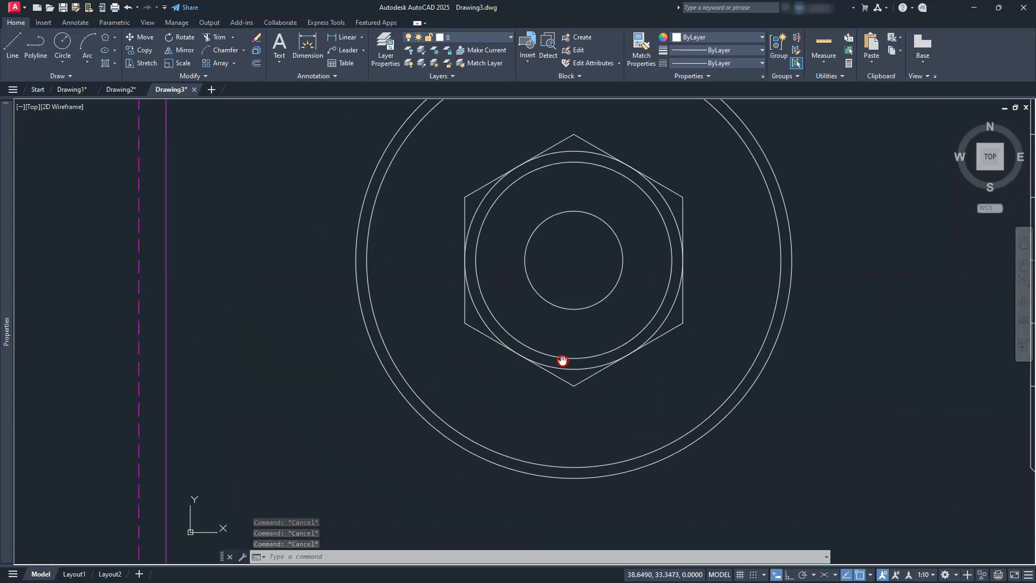
pyautogui.click(580, 342)
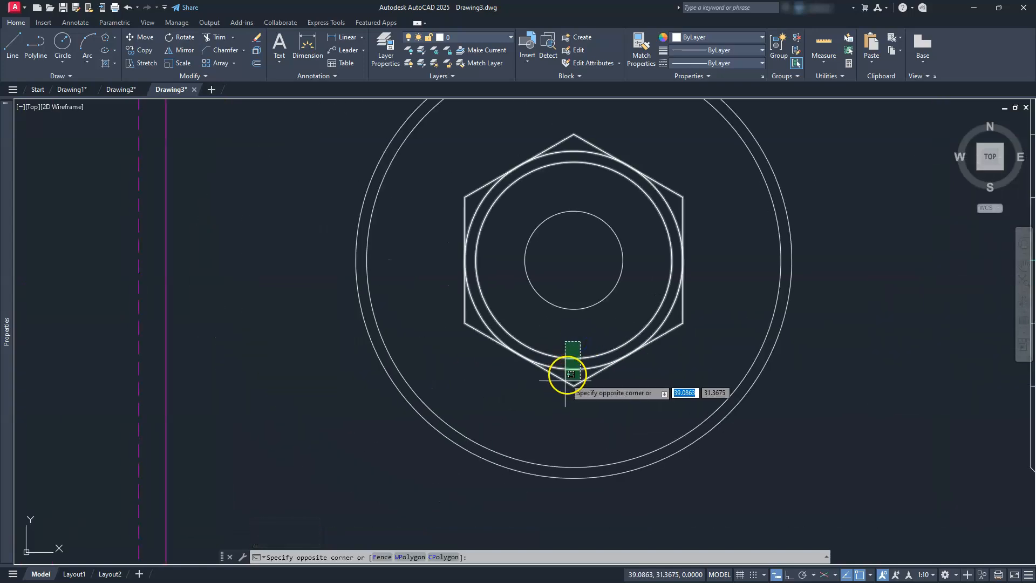
pyautogui.click(566, 380)
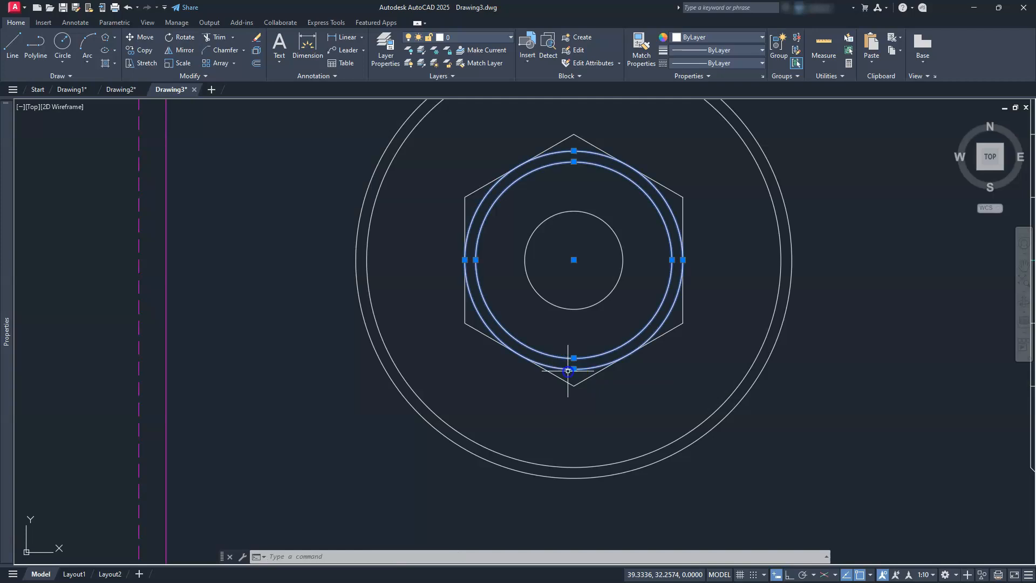
pyautogui.click(498, 37)
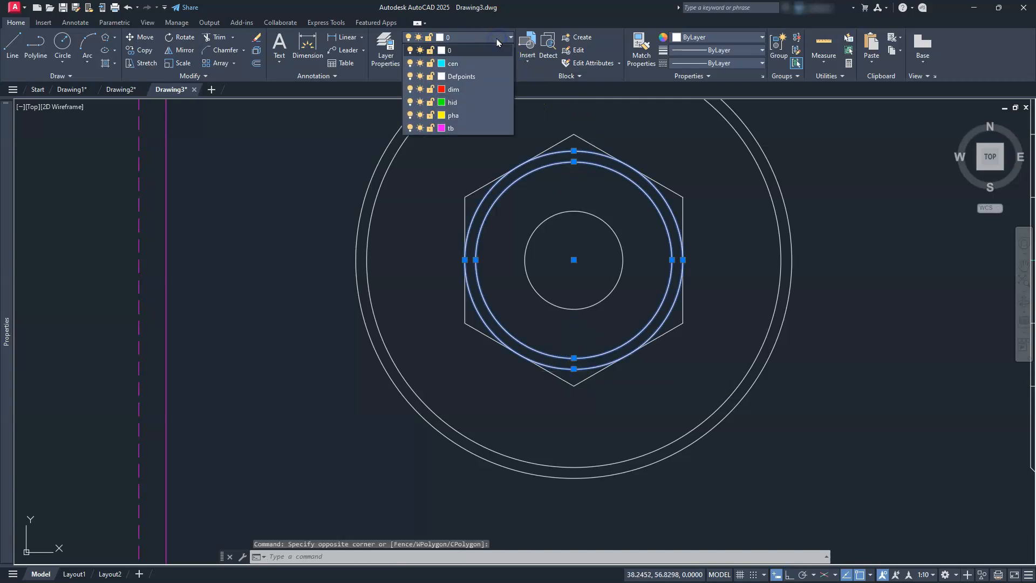
pyautogui.click(454, 103)
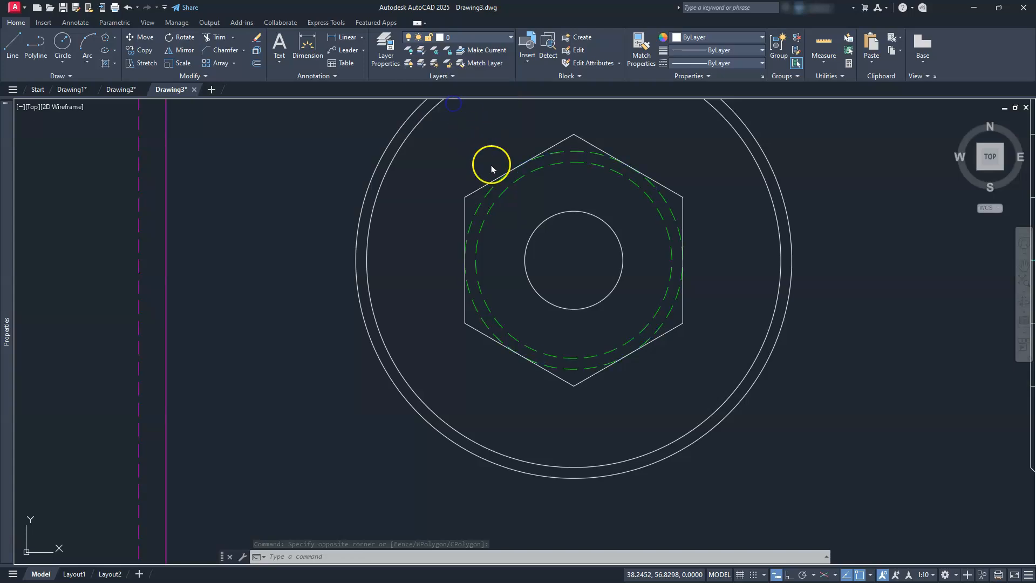
pyautogui.hotkey('ctrl', 'z')
# - Assign the two larger circles inside the front view's hexagon to the hid layer and clear the selection
pyautogui.click(503, 297)
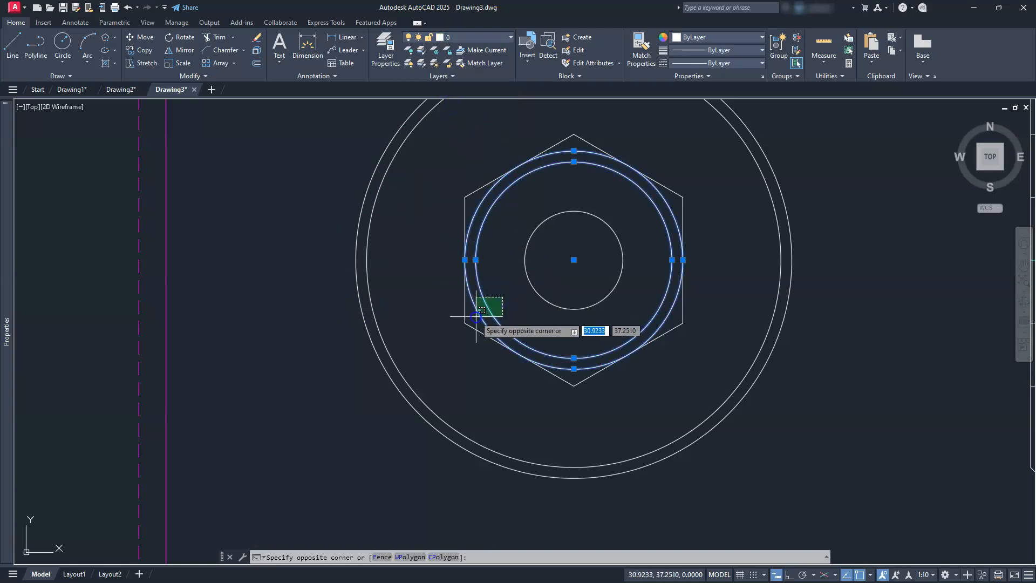
pyautogui.press('Escape')
pyautogui.click(483, 39)
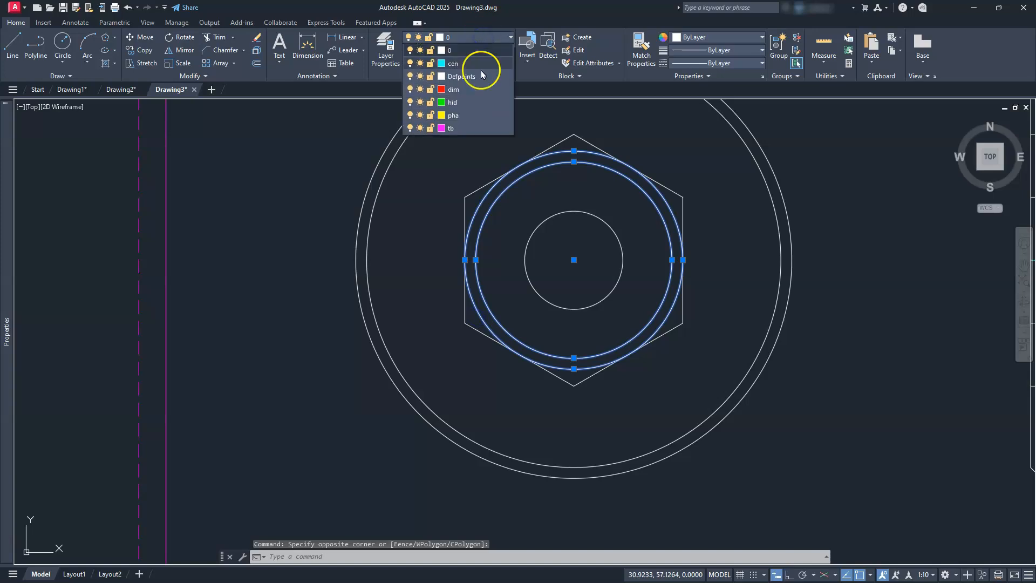
pyautogui.click(477, 111)
pyautogui.press('Escape')
pyautogui.press('Escape')
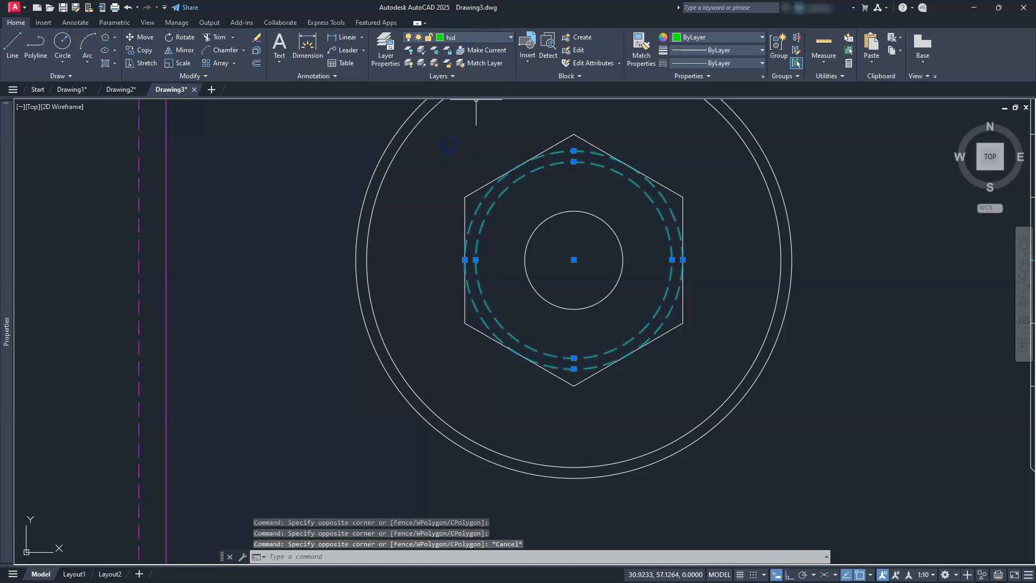
# - Set the CENTEREXE system variable to 3 so center marks extend 3 units beyond the circle
pyautogui.scroll(-4, 468, 148)
pyautogui.moveTo(534, 211); pyautogui.dragTo(532, 258, button='middle')
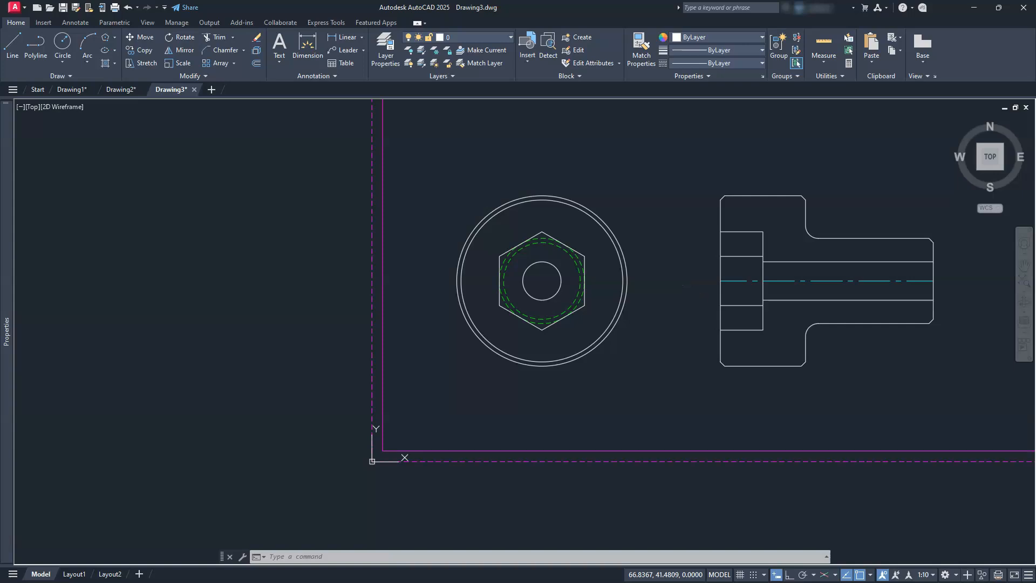
pyautogui.write('CENTEREXE')
pyautogui.press('Return')
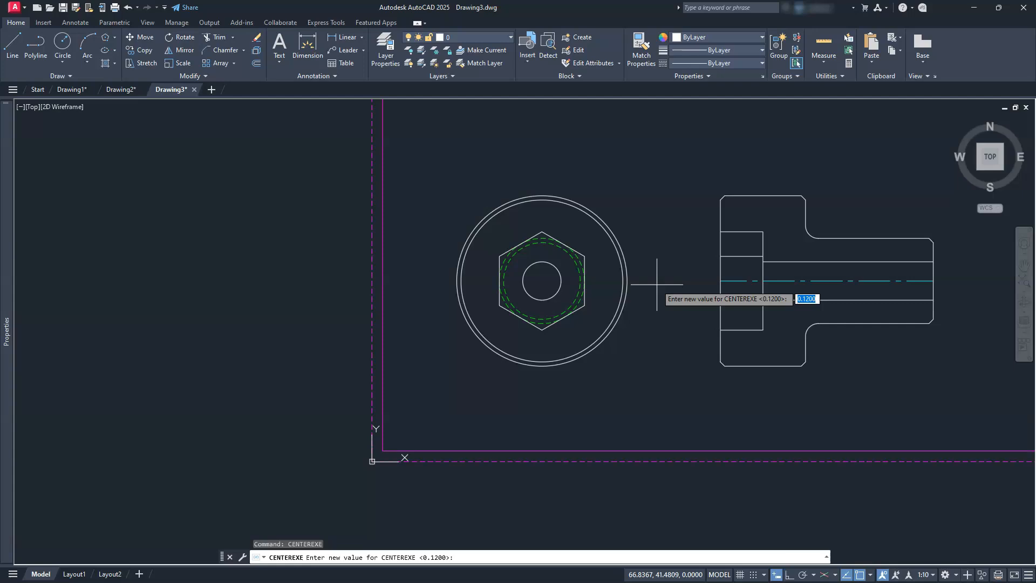
pyautogui.press('Return')
# - Set the CENTERLAYER system variable to the cen layer
pyautogui.click(625, 270)
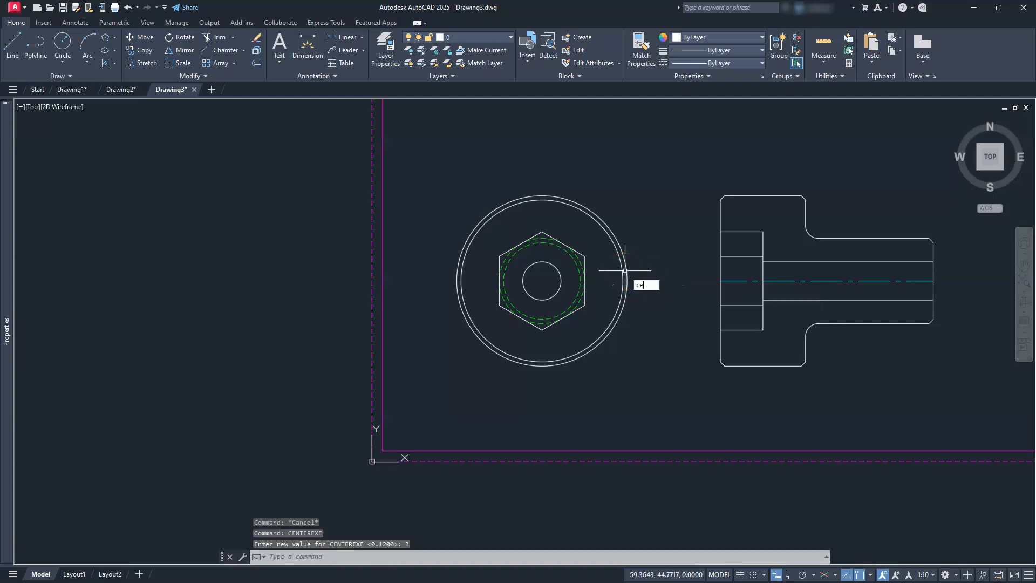
pyautogui.write('centerlay')
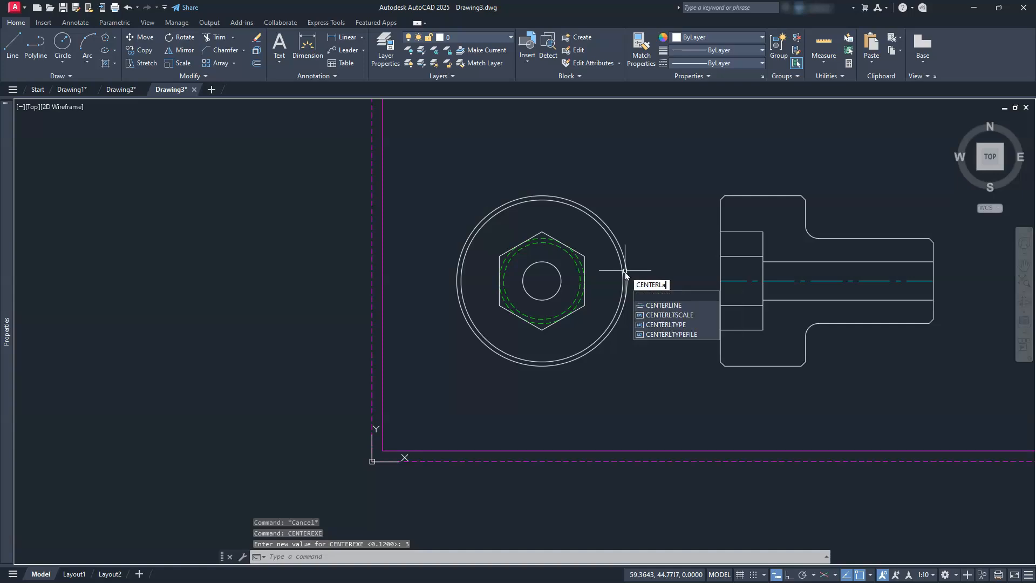
pyautogui.press('Return')
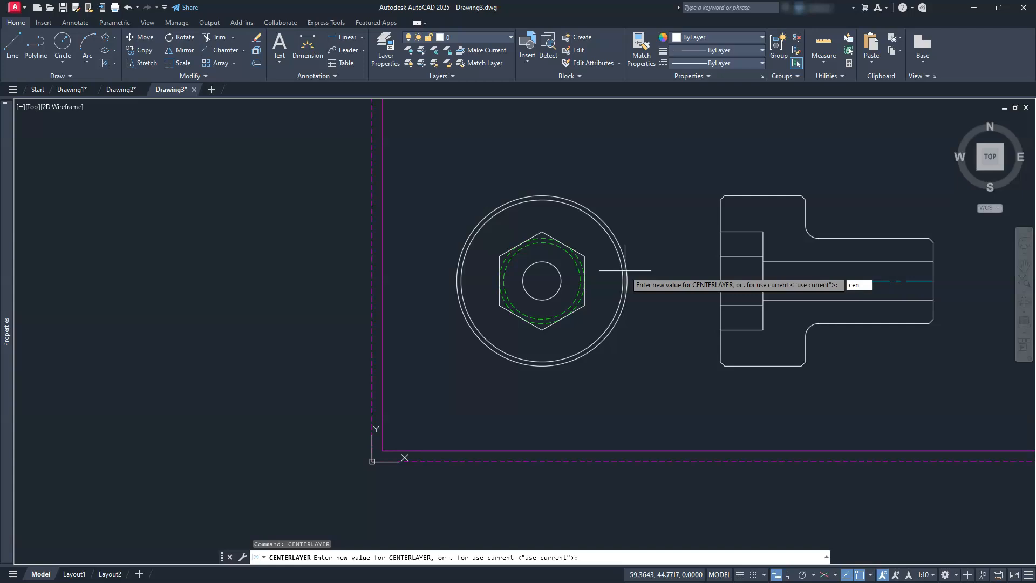
pyautogui.press('Return')
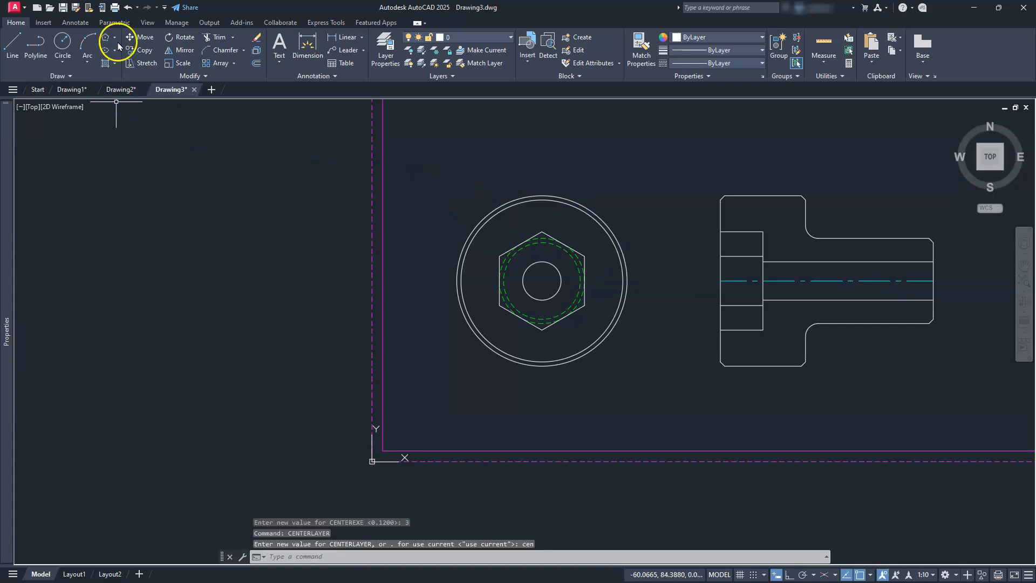
# - Add a center mark to the outermost circle of the front view and end the command
pyautogui.click(86, 24)
pyautogui.click(359, 43)
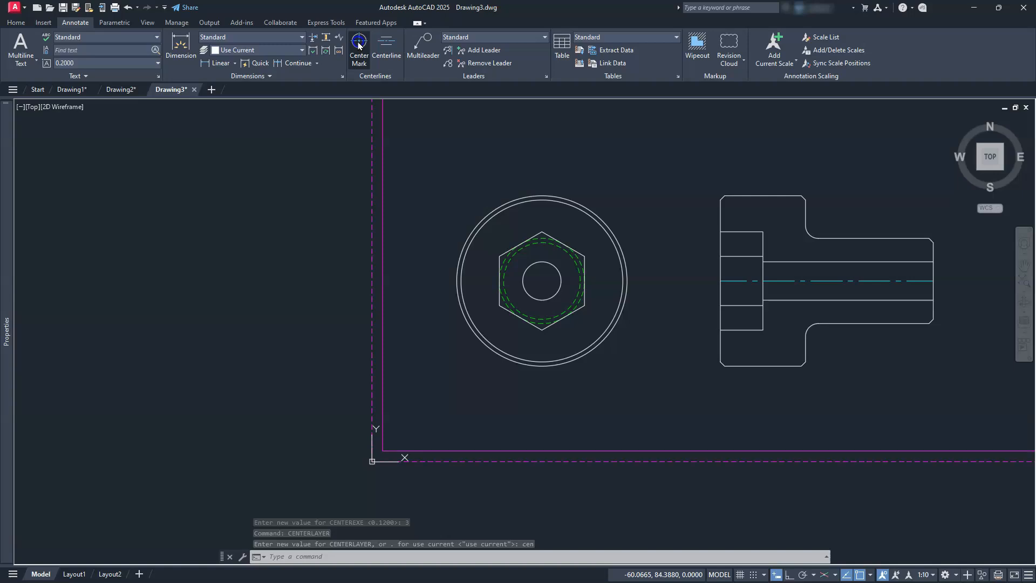
pyautogui.click(580, 201)
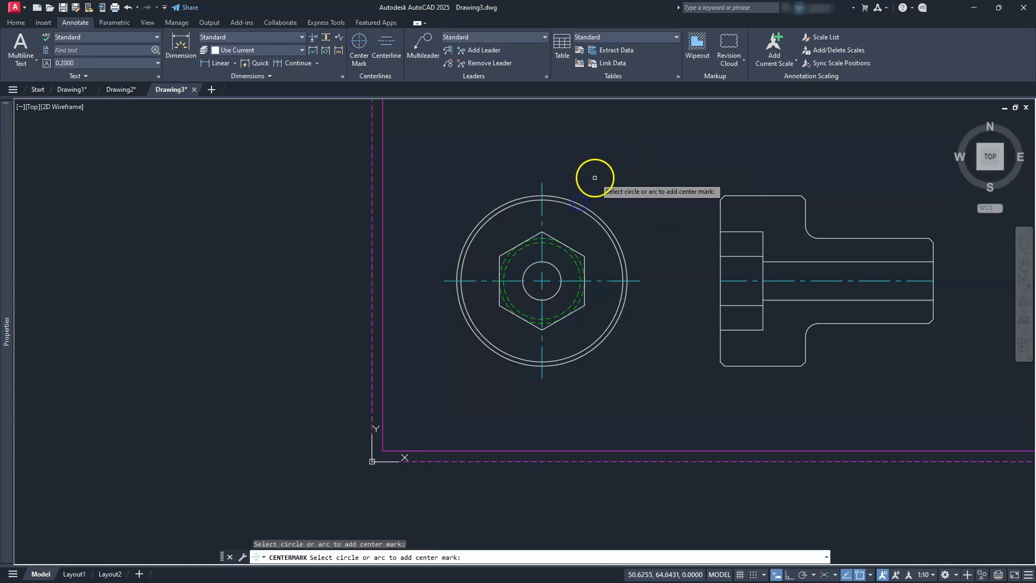
pyautogui.moveTo(844, 247)
pyautogui.mouseDown(button='middle')
pyautogui.moveTo(802, 252)
pyautogui.moveTo(642, 214)
pyautogui.mouseUp(button='middle')
pyautogui.scroll(-3, 532, 238)
pyautogui.scroll(3, 532, 240)
pyautogui.scroll(3, 532, 240)
pyautogui.moveTo(465, 234); pyautogui.dragTo(333, 215, button='middle')
pyautogui.press('Escape')
pyautogui.scroll(-2, 452, 261)
pyautogui.press('Escape')
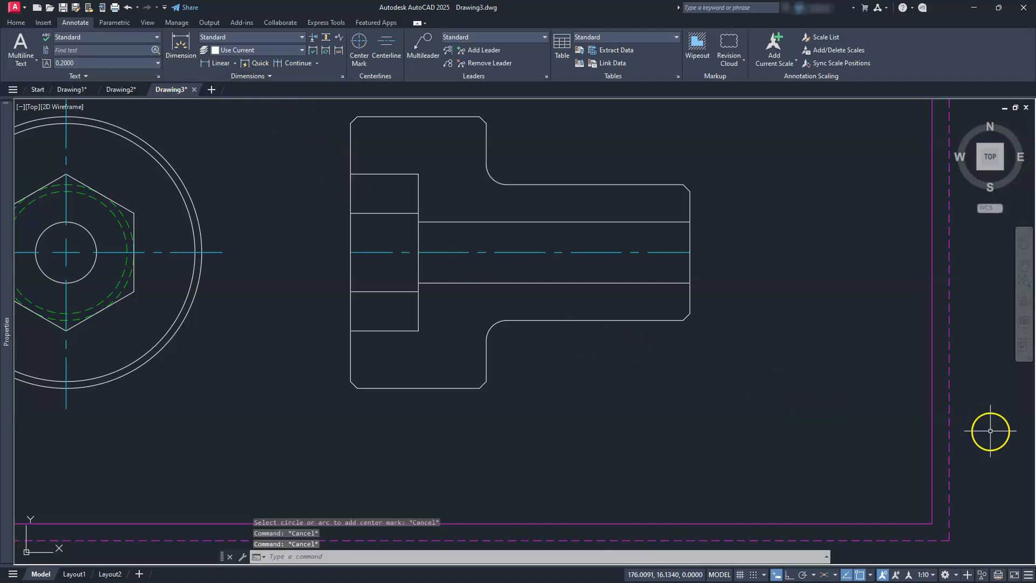
# - Lengthen both ends of the section view's centerline by a delta of 3, picked from the center mark's extension beyond the outer circle
pyautogui.write('LEn')
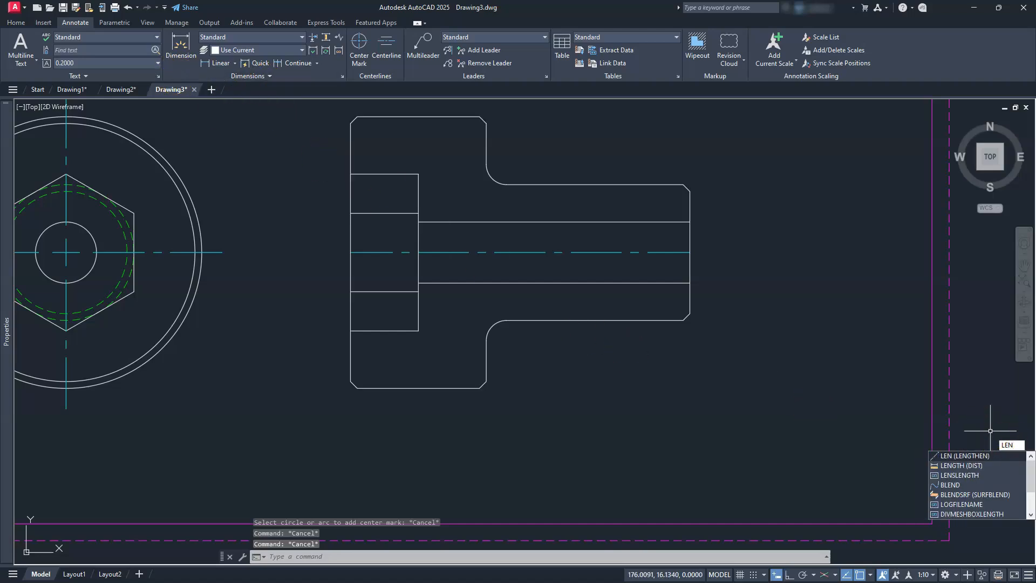
pyautogui.press('Return')
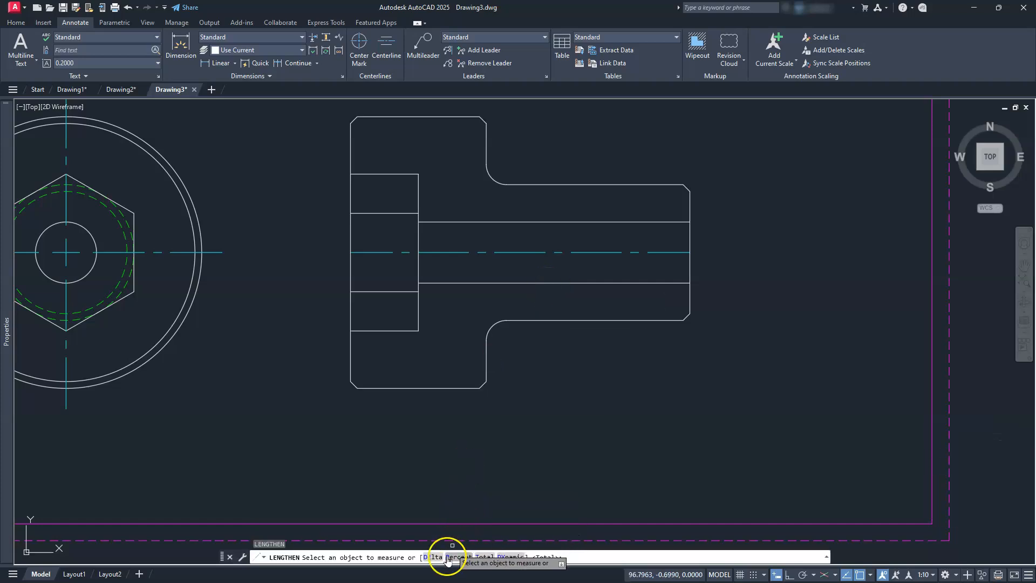
pyautogui.click(433, 557)
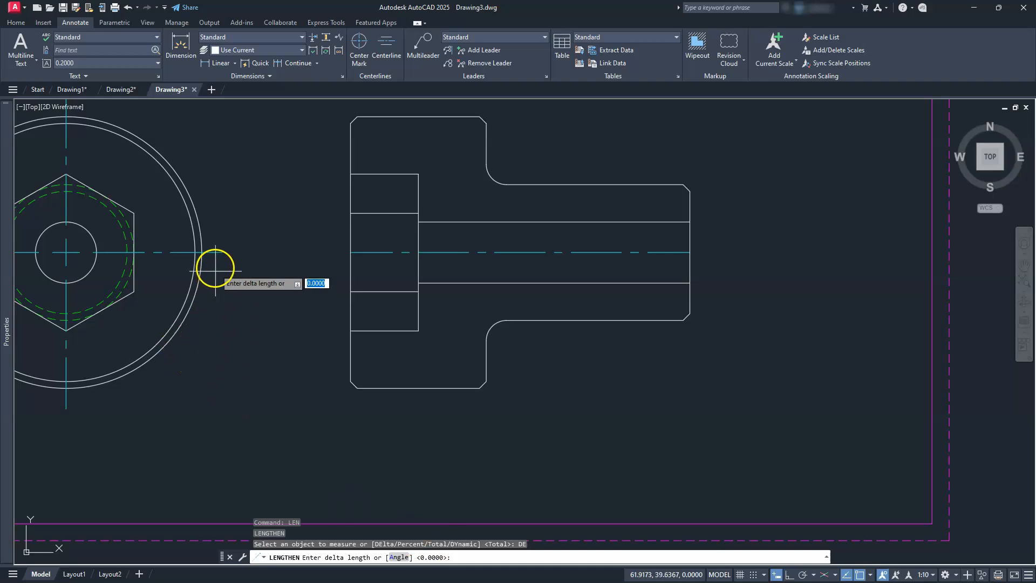
pyautogui.click(203, 252)
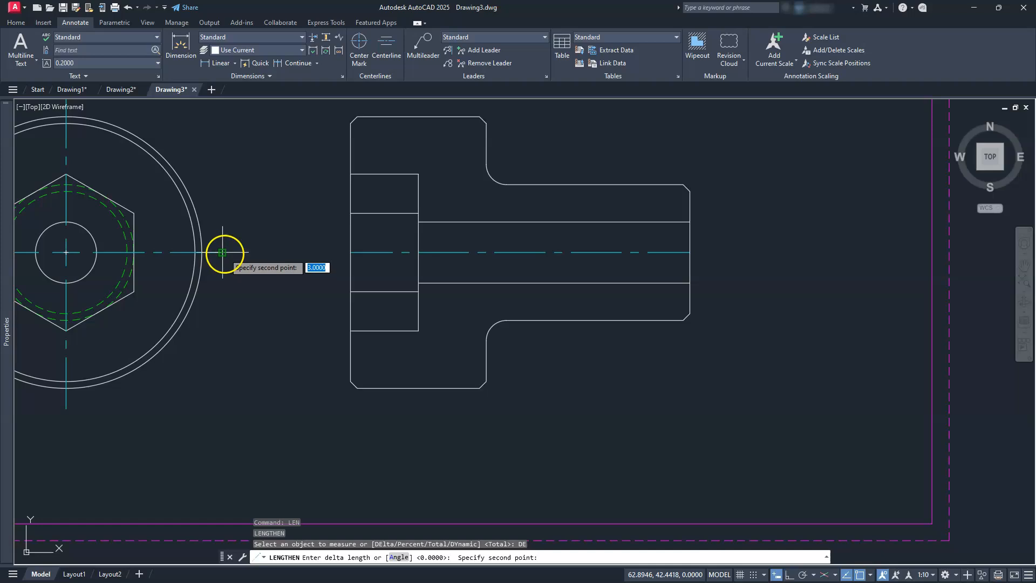
pyautogui.click(223, 253)
pyautogui.click(359, 253)
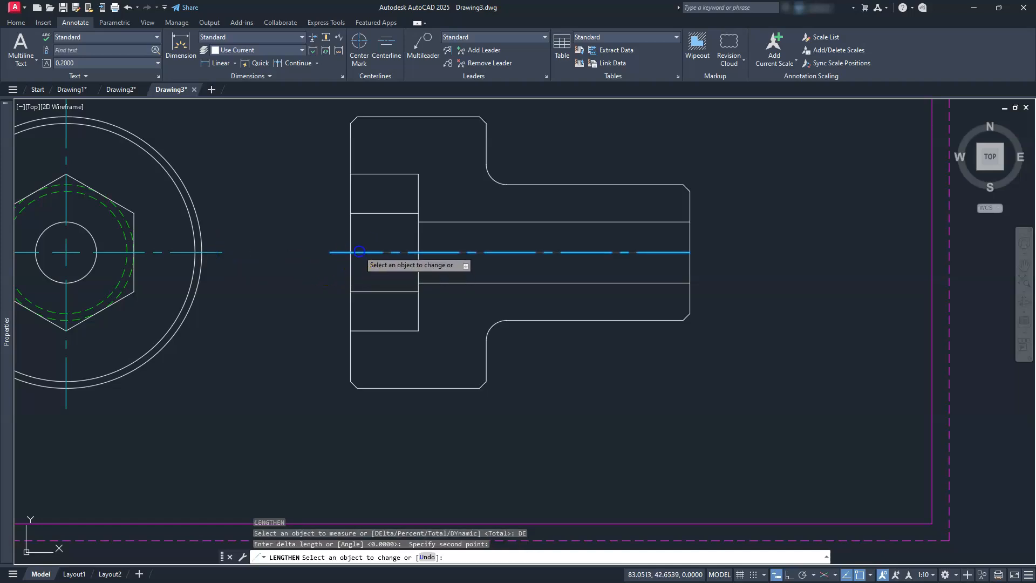
pyautogui.click(681, 253)
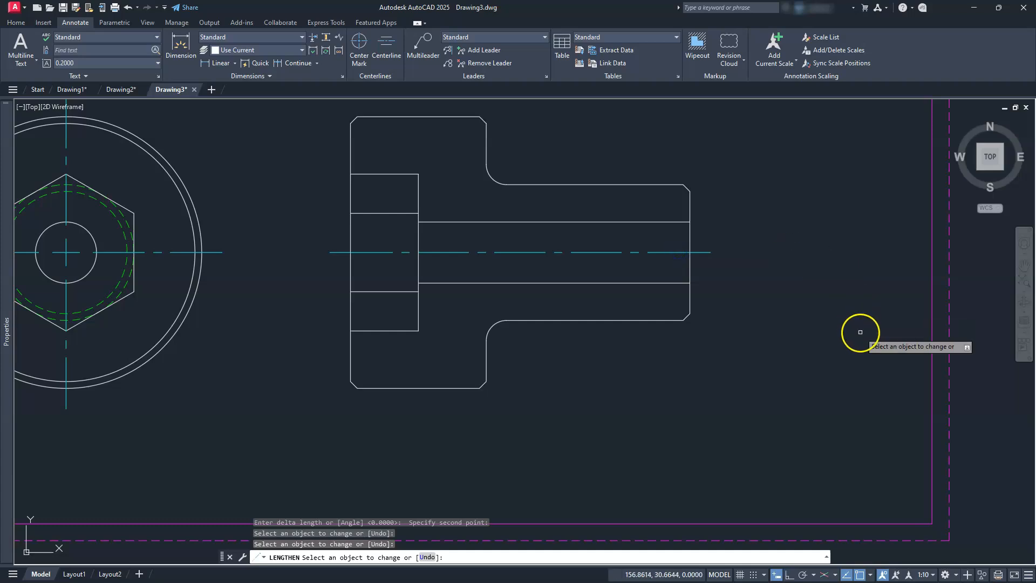
pyautogui.press('Escape')
pyautogui.press('Escape')
pyautogui.press('Escape')
pyautogui.press('Escape')
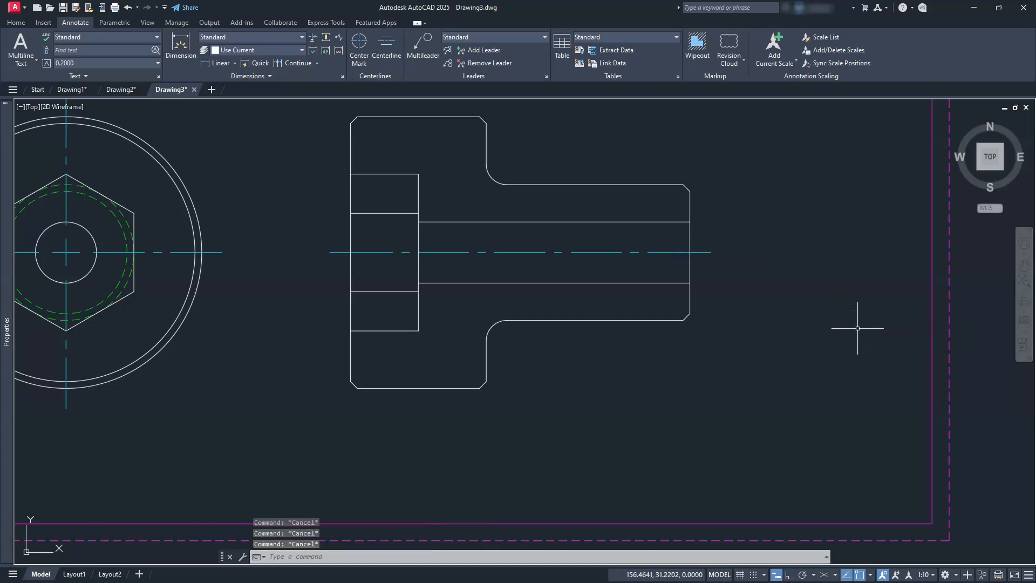
# - Start a hatch and fill the solid regions above and below the bore in the section view
pyautogui.moveTo(502, 322); pyautogui.dragTo(506, 392, button='middle')
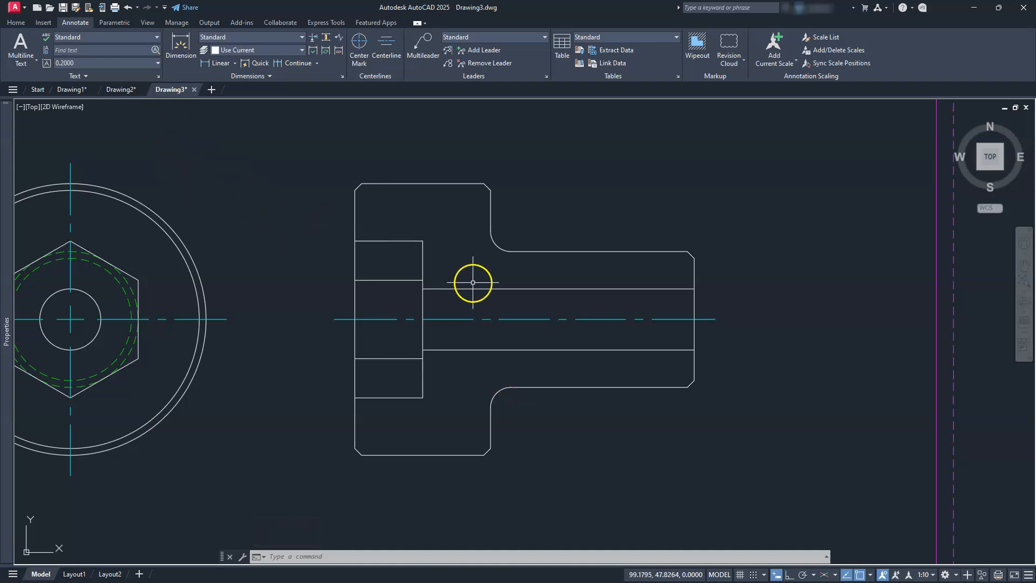
pyautogui.press('Return')
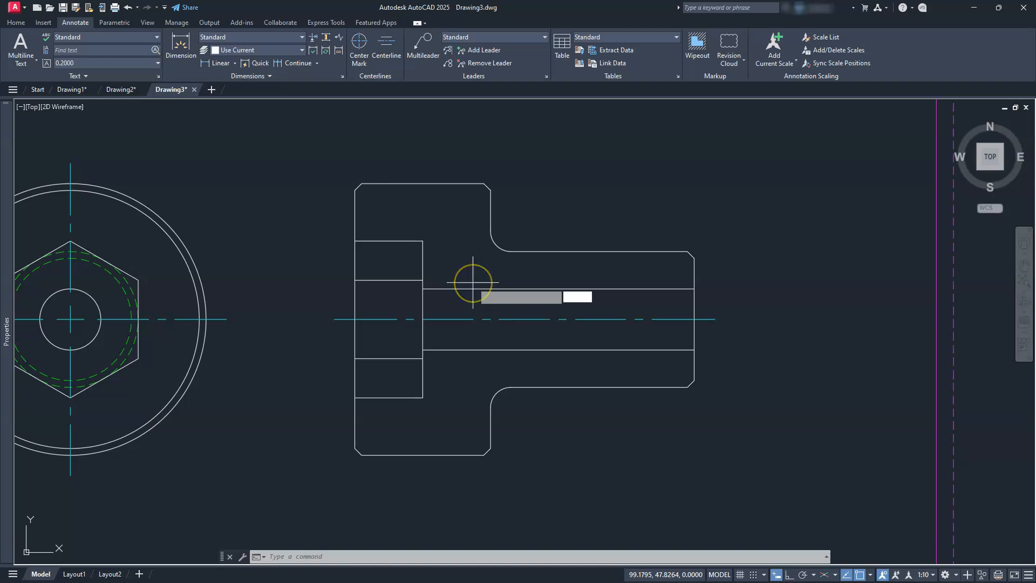
pyautogui.click(455, 242)
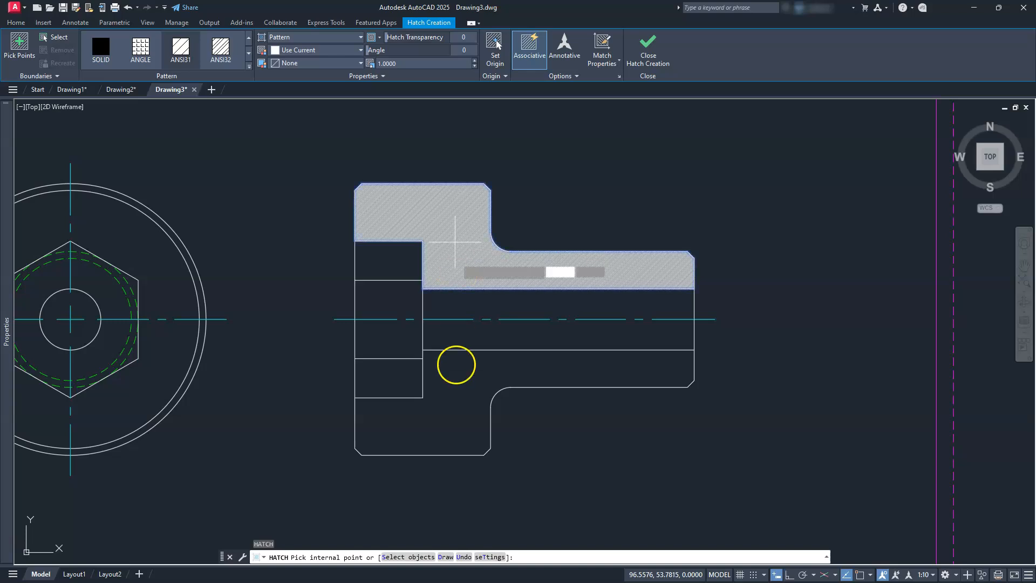
pyautogui.click(450, 448)
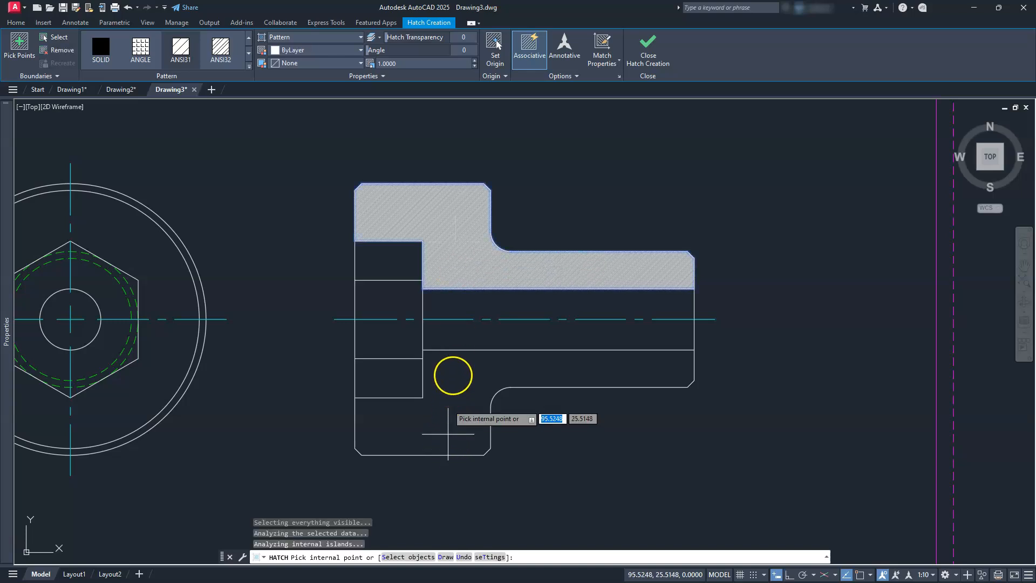
pyautogui.click(453, 376)
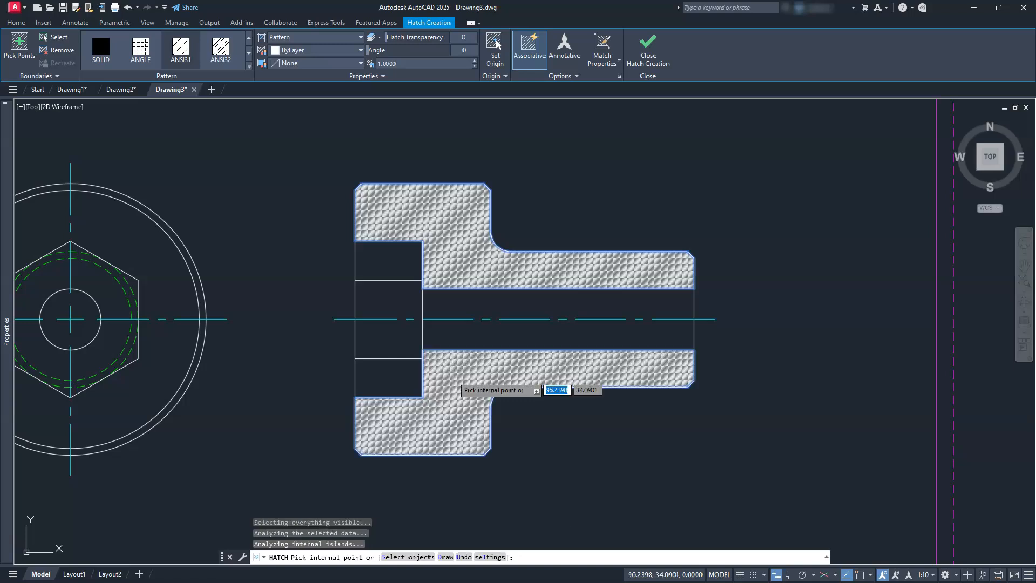
# - Set the hatch scale to 10 with the ANSI32 pattern and finish the hatch
pyautogui.click(401, 63)
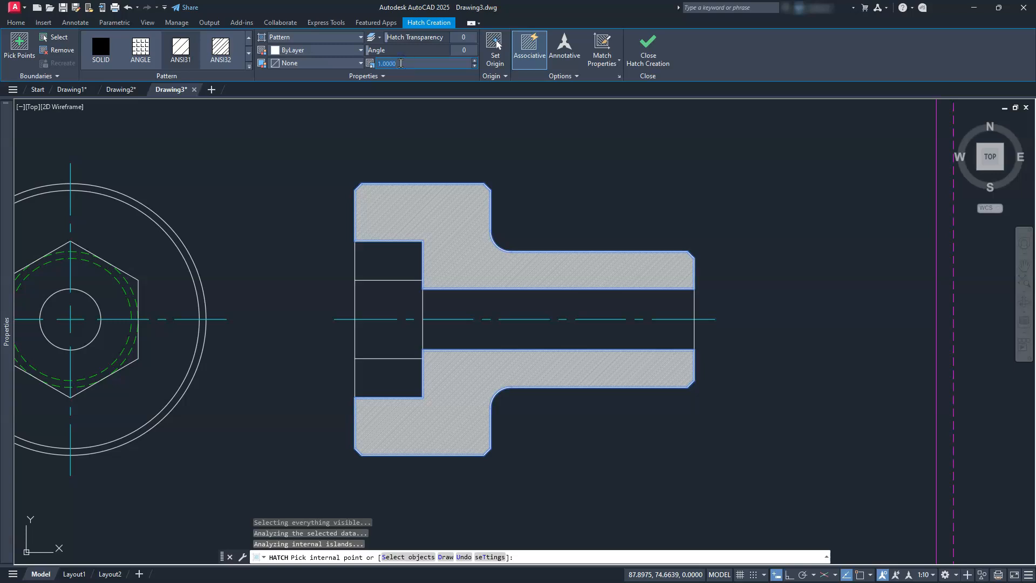
pyautogui.write('10')
pyautogui.press('Return')
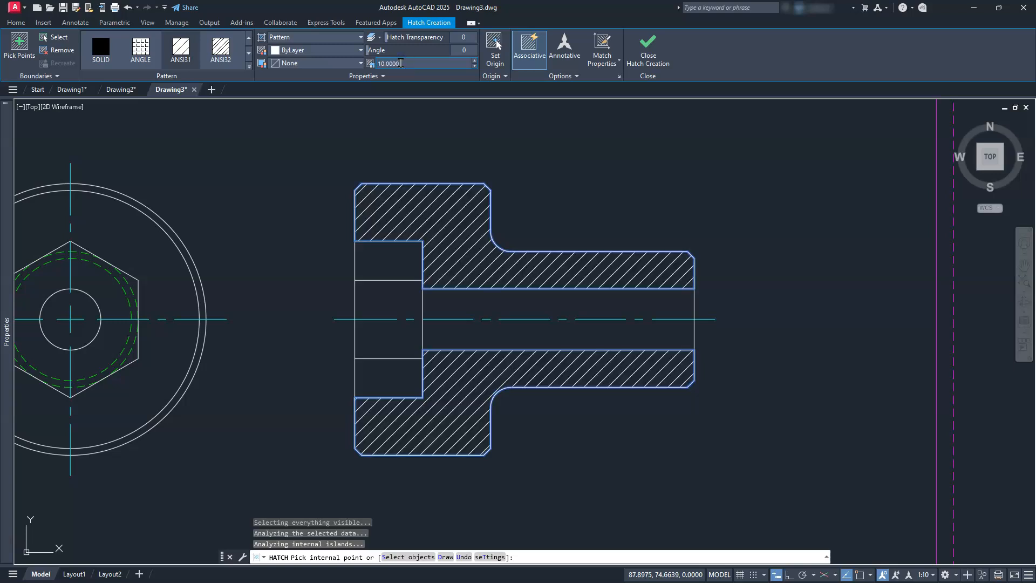
pyautogui.click(216, 52)
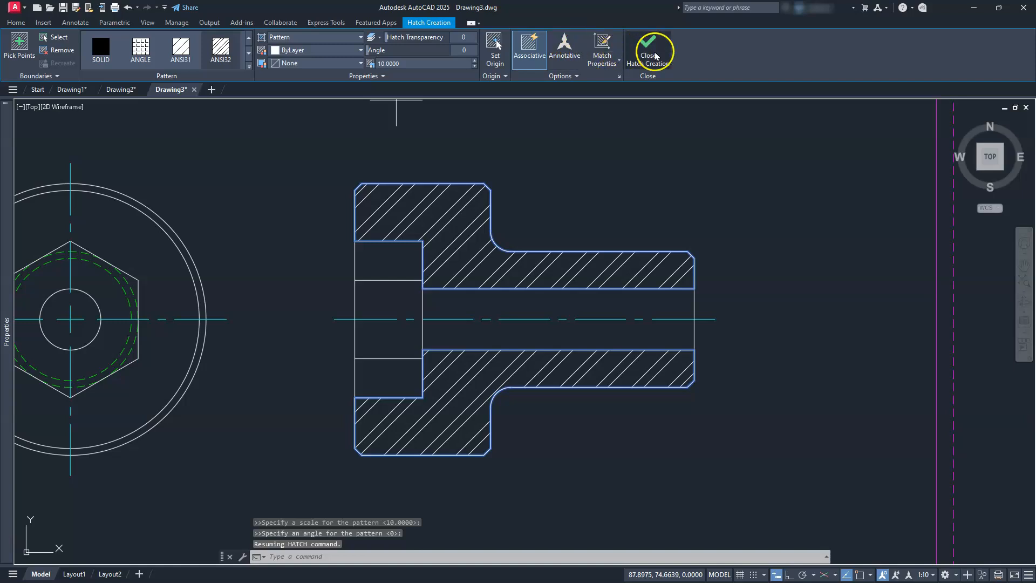
pyautogui.click(647, 49)
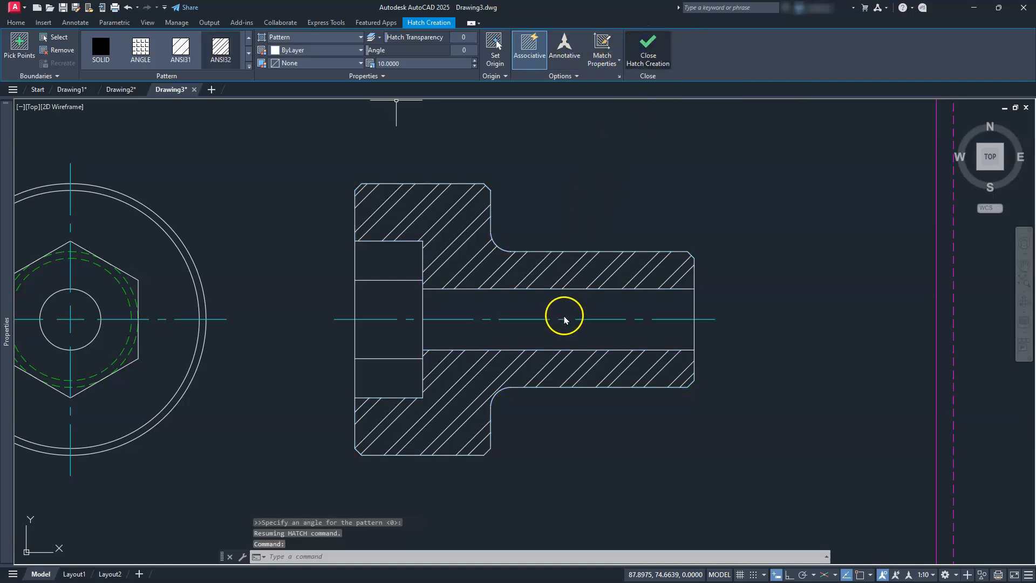
# - With Ortho on, draw a polyline starting just below the front view's vertical centerline, running 3 units down and 3 units left
pyautogui.scroll(-3, 386, 365)
pyautogui.moveTo(257, 366); pyautogui.dragTo(527, 351, button='middle')
pyautogui.scroll(4, 492, 409)
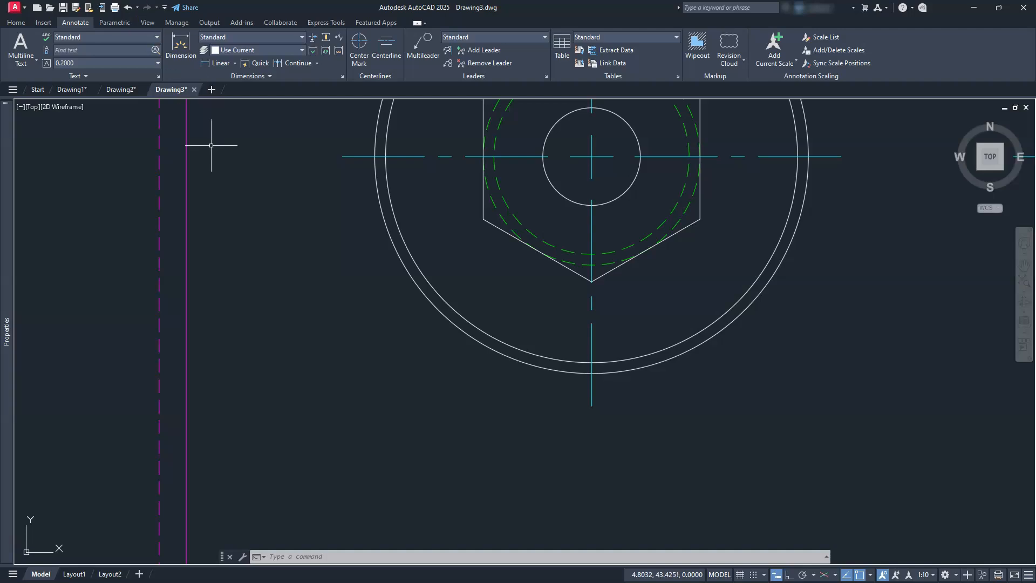
pyautogui.click(16, 22)
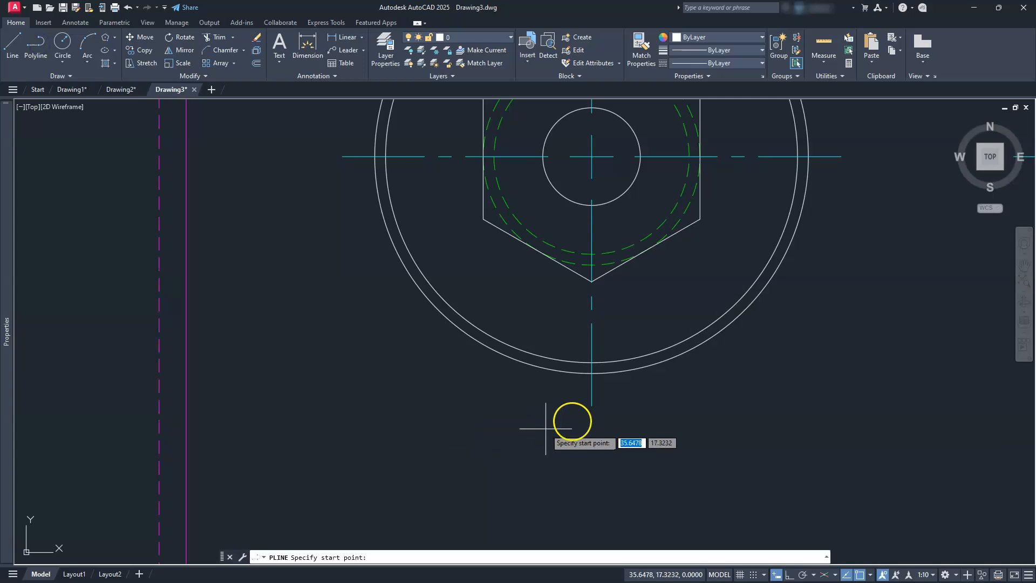
pyautogui.click(592, 427)
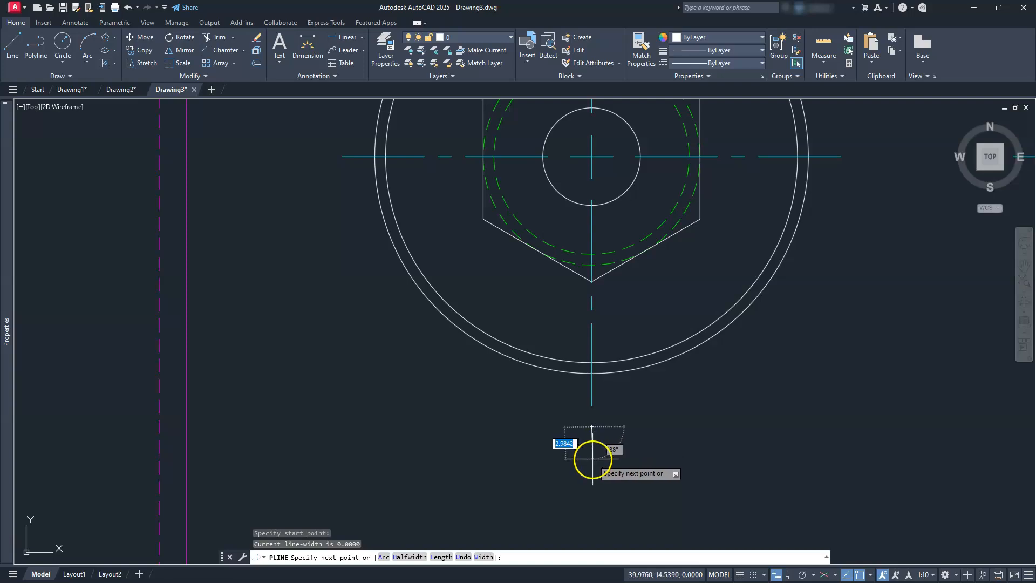
pyautogui.click(788, 576)
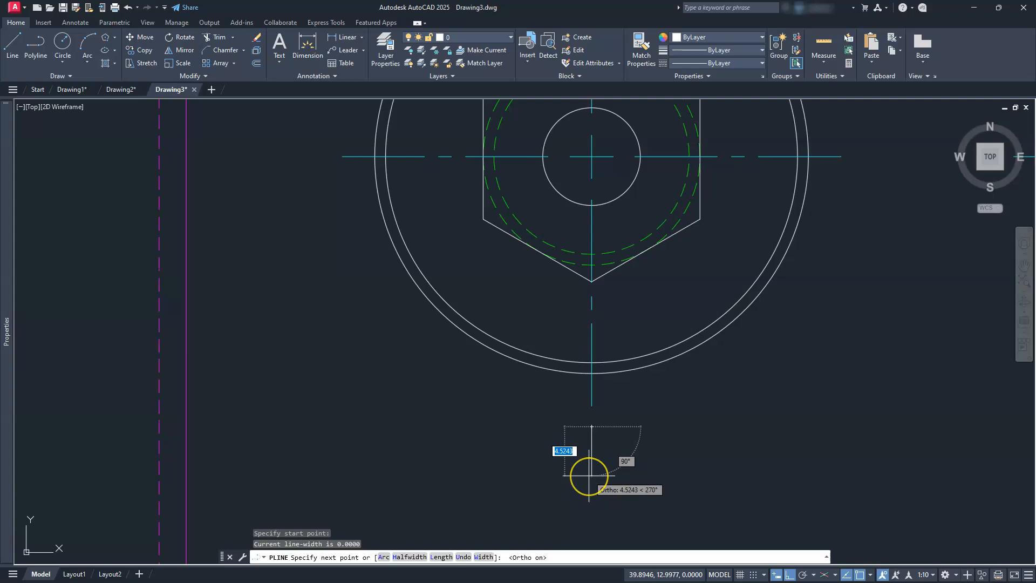
pyautogui.write('3')
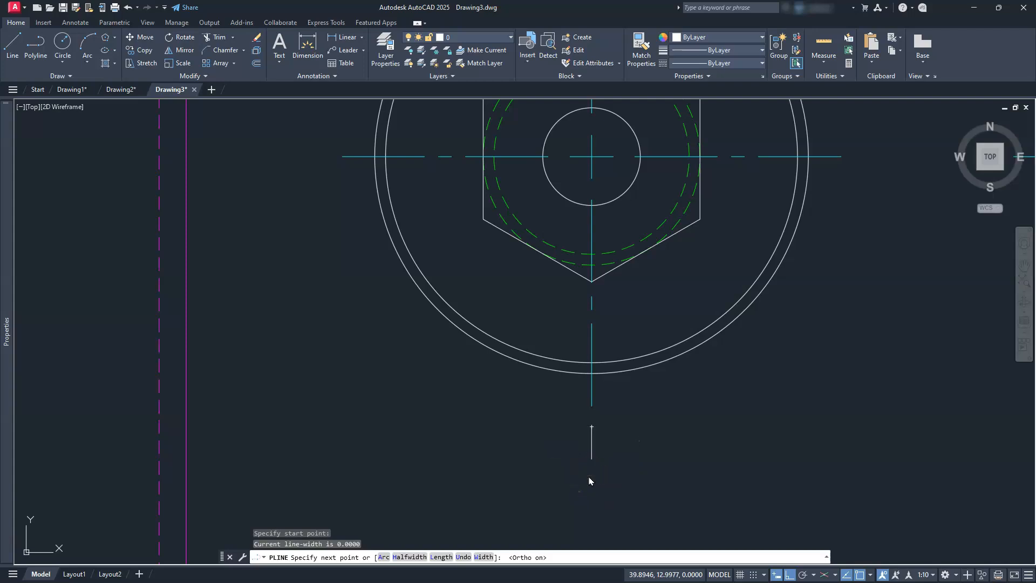
pyautogui.click(550, 463)
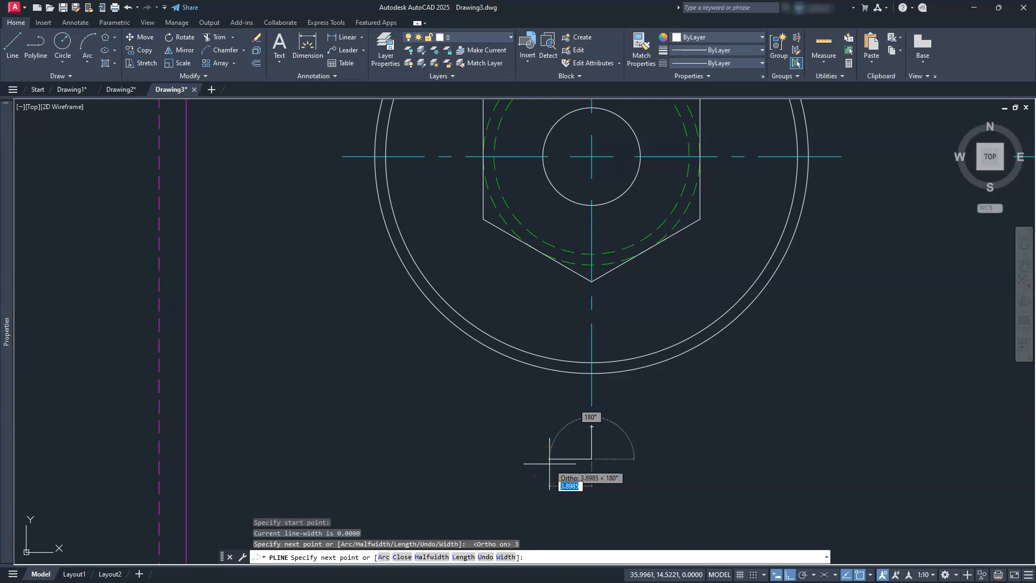
pyautogui.write('3')
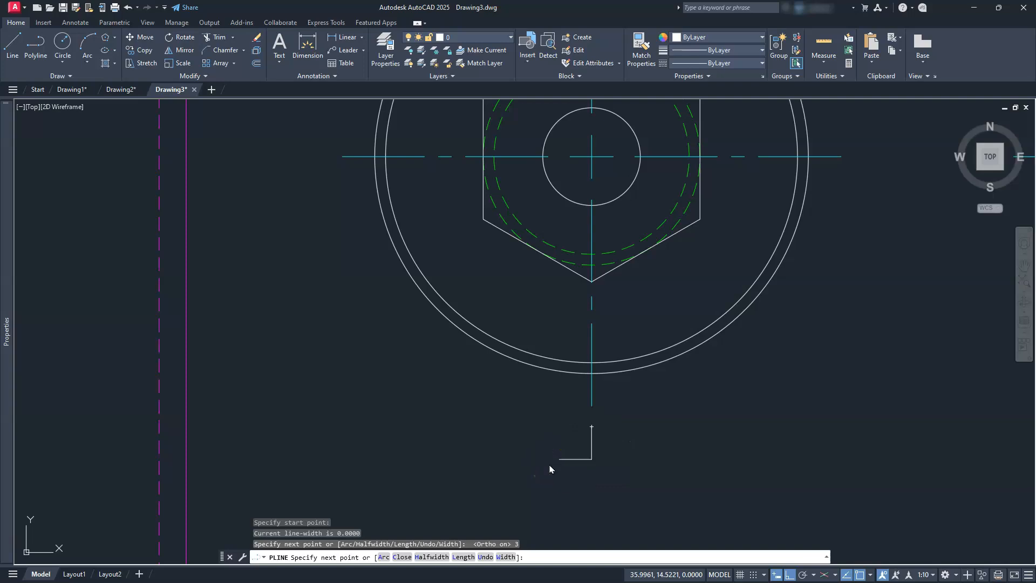
pyautogui.click(550, 467)
pyautogui.press('Escape')
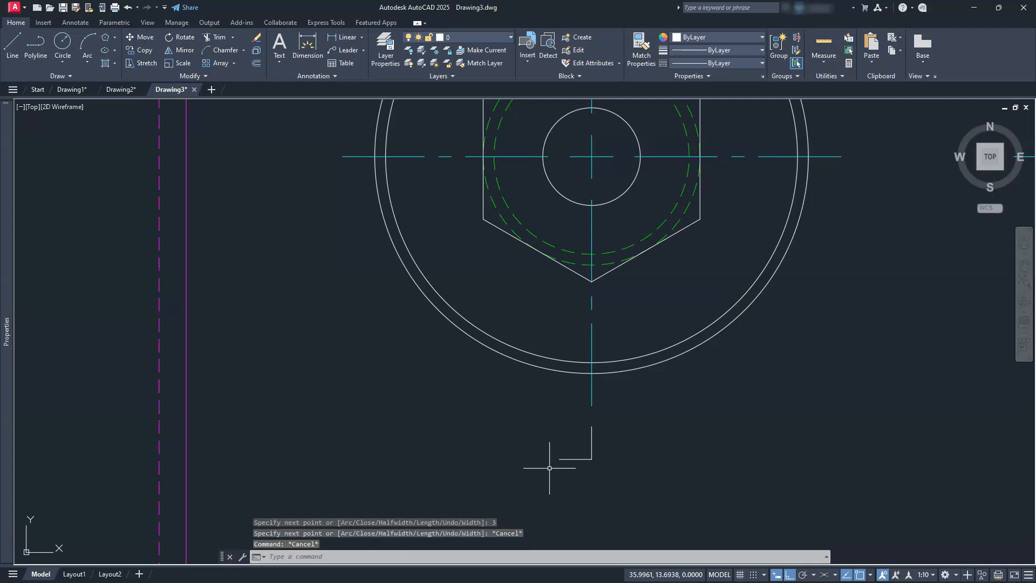
# - Draw a polyline arrowhead from the short line's left end, pointing left, with starting width 2, ending width 0 and length 4
pyautogui.scroll(6, 549, 467)
pyautogui.moveTo(666, 462); pyautogui.dragTo(593, 420, button='middle')
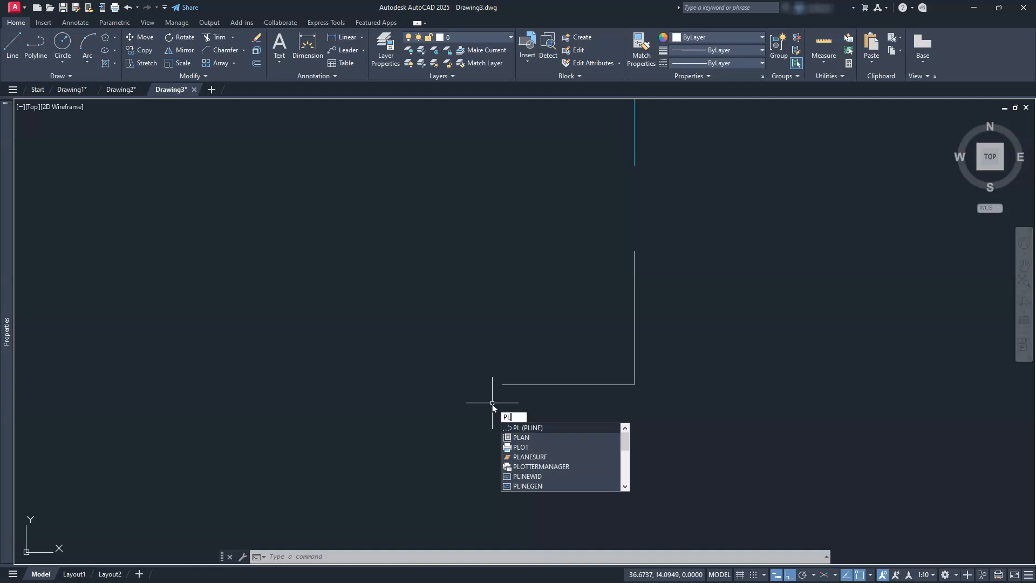
pyautogui.press('Return')
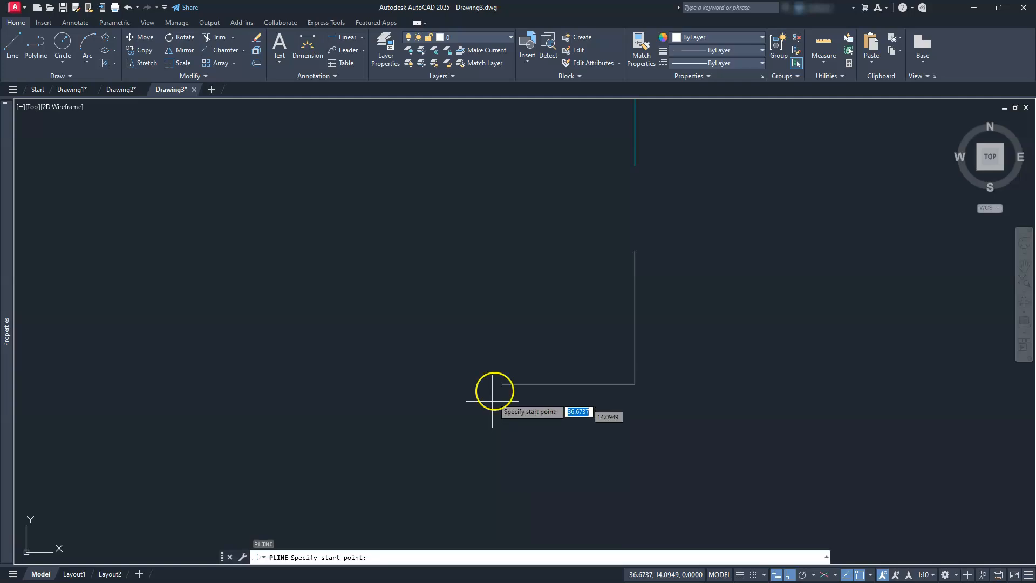
pyautogui.click(503, 384)
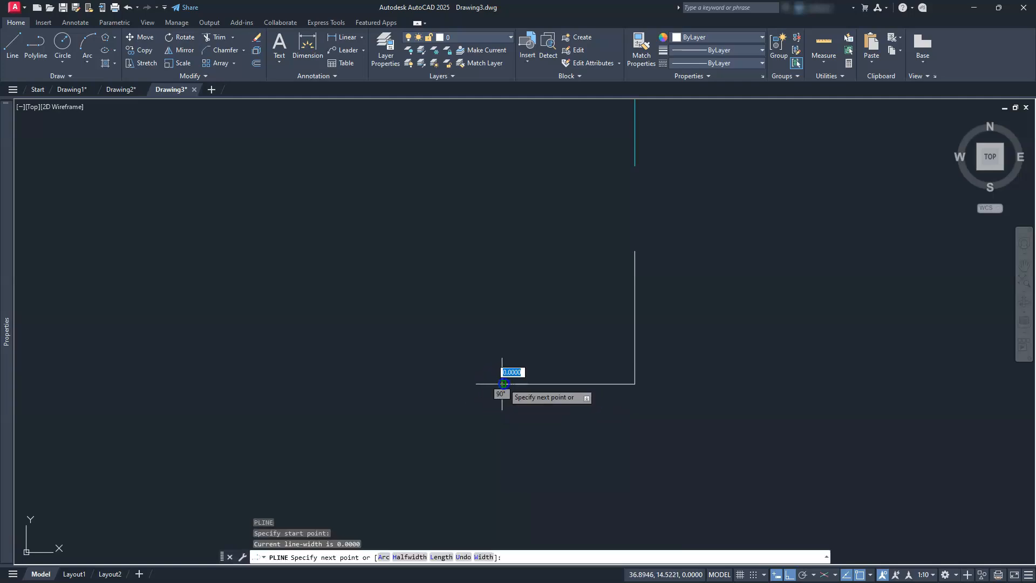
pyautogui.click(484, 557)
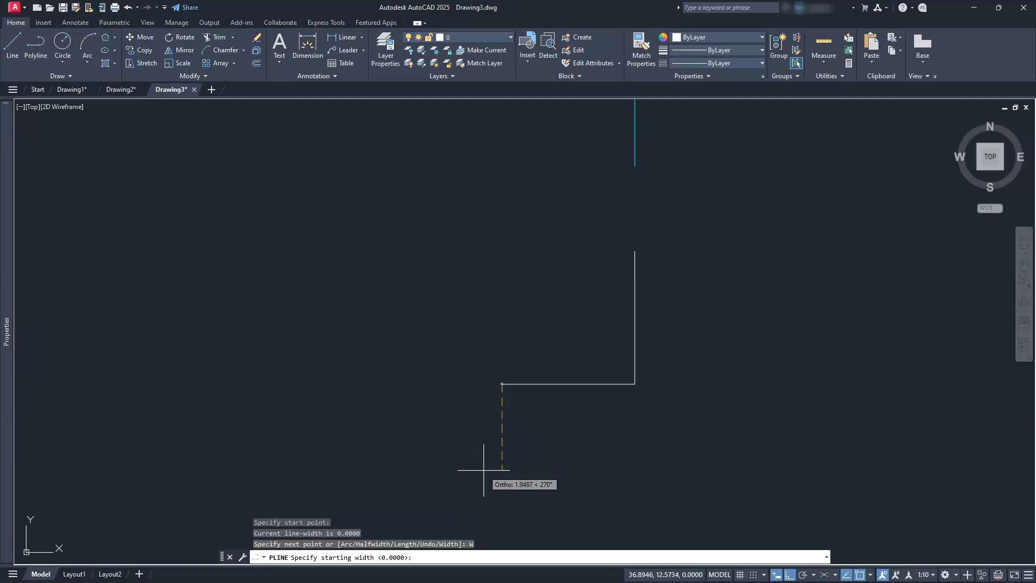
pyautogui.write('2')
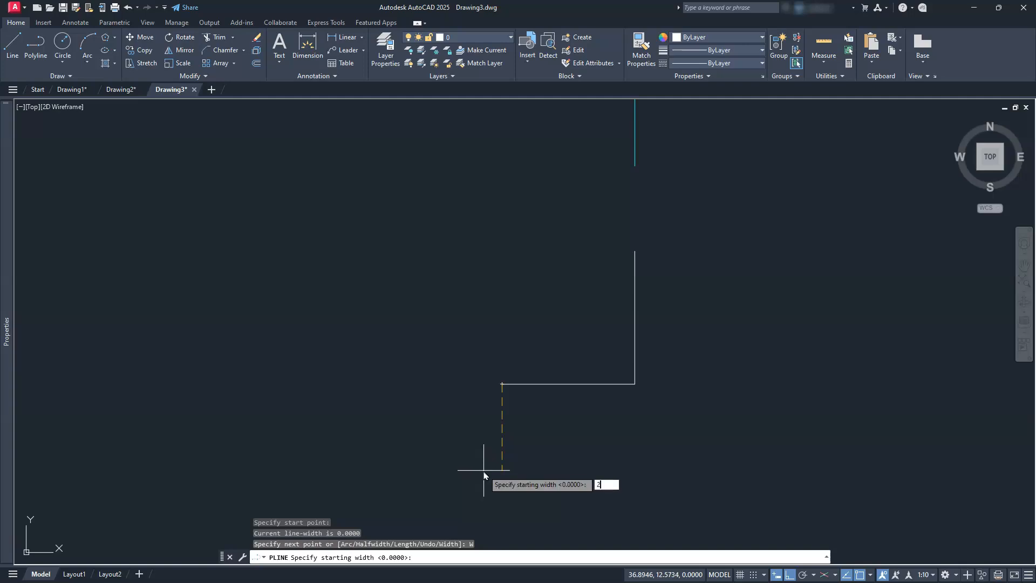
pyautogui.press('Return')
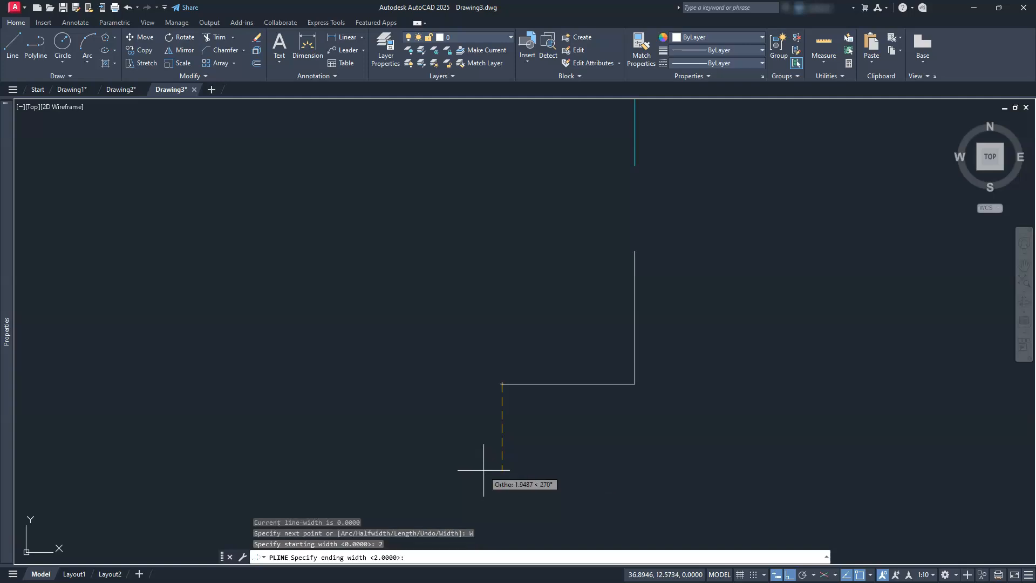
pyautogui.write('0')
pyautogui.press('Return')
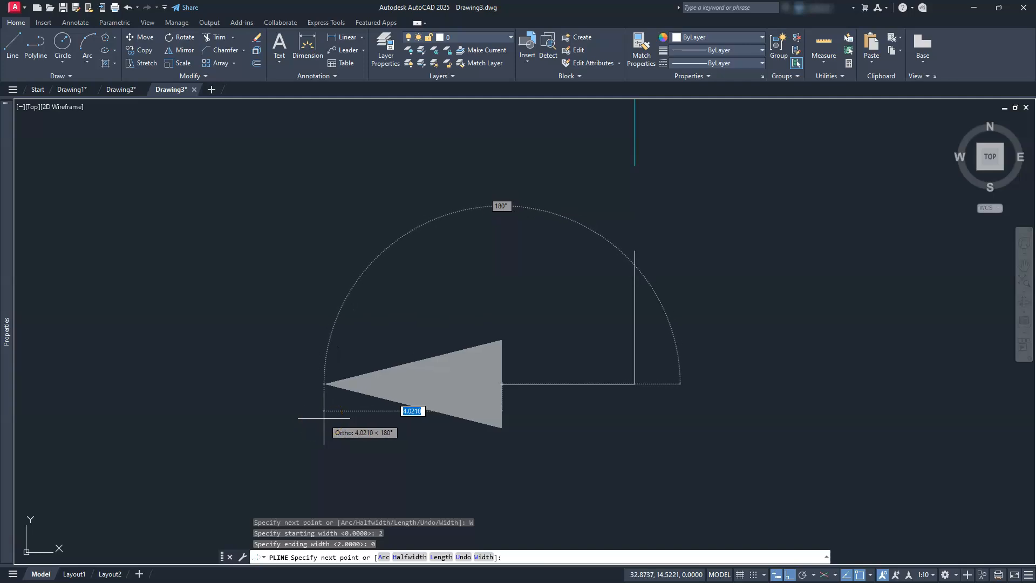
pyautogui.press('Return')
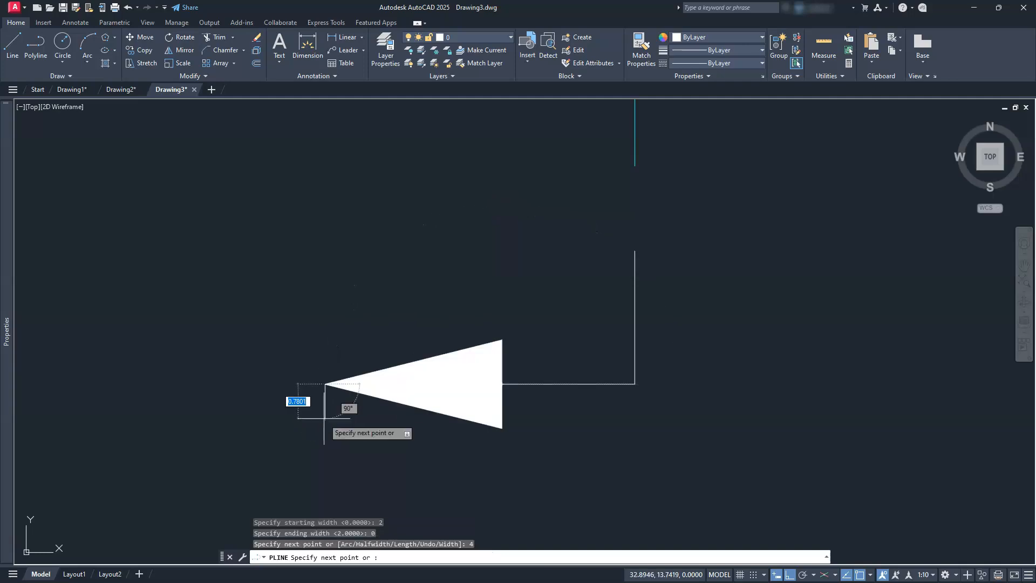
pyautogui.press('Escape')
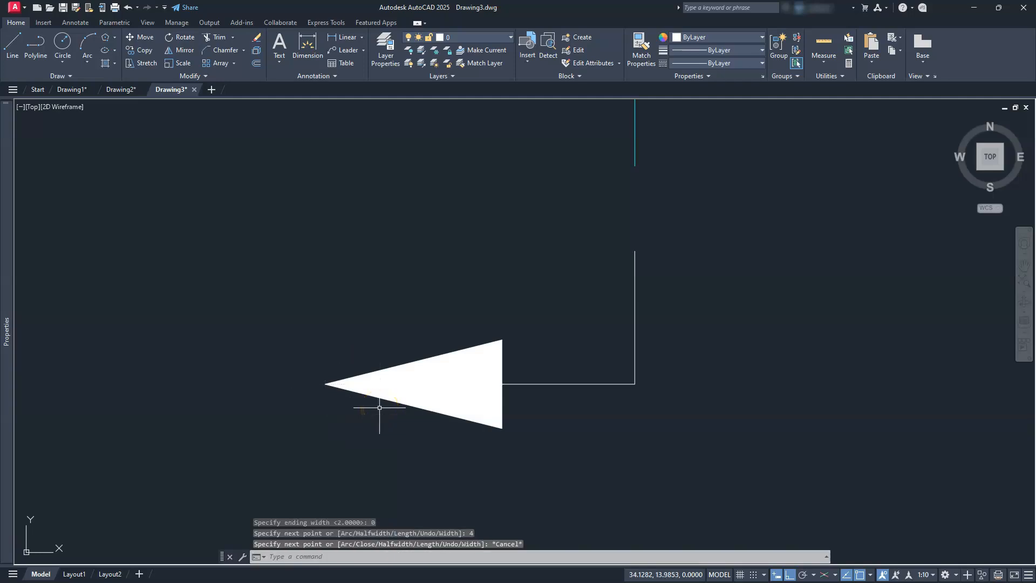
# - Move the cutting-plane line and its arrowhead below the front view to the pha layer and clear the selection
pyautogui.scroll(-6, 394, 402)
pyautogui.moveTo(397, 396); pyautogui.dragTo(437, 448, button='middle')
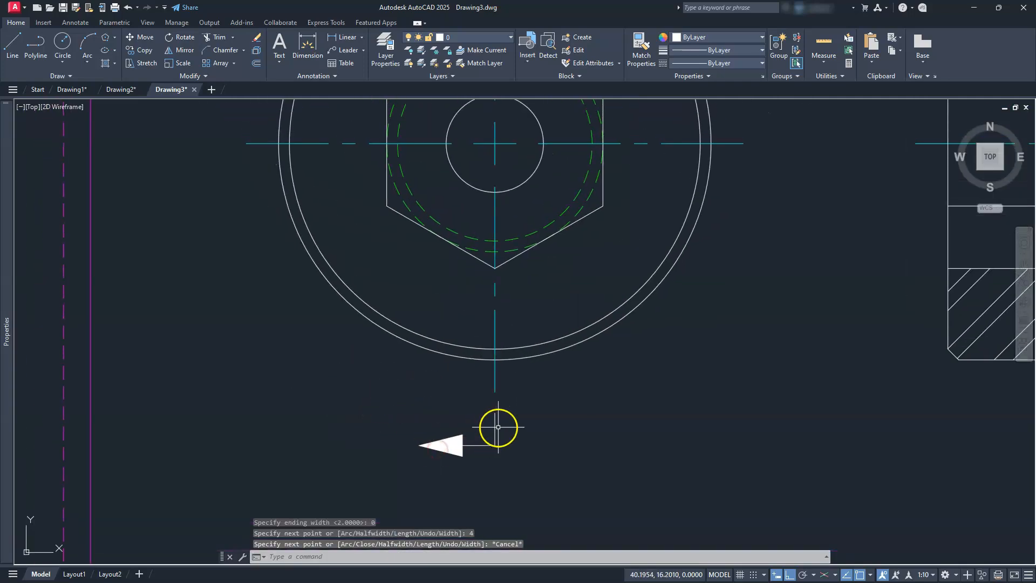
pyautogui.click(503, 432)
pyautogui.click(385, 482)
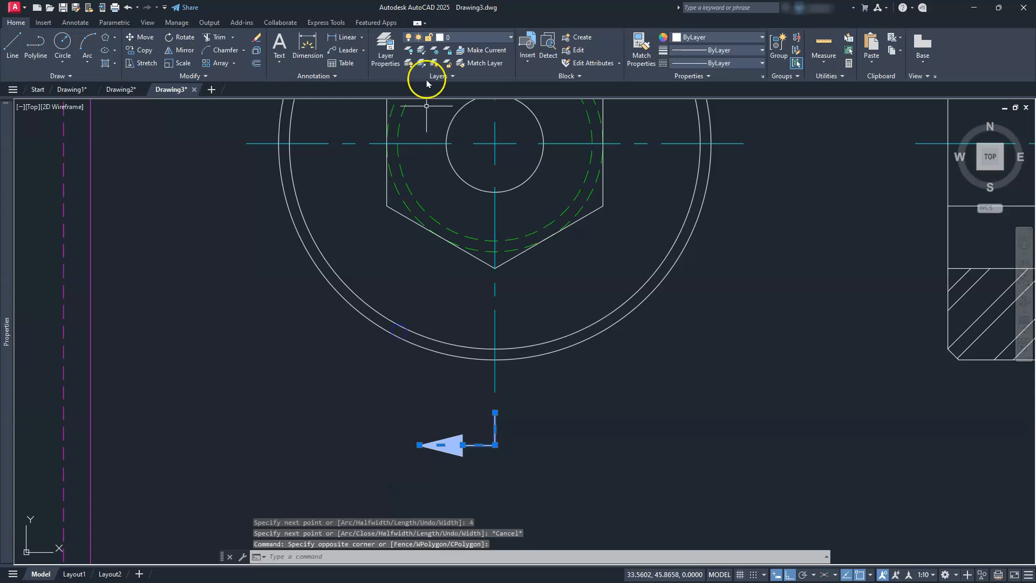
pyautogui.click(462, 38)
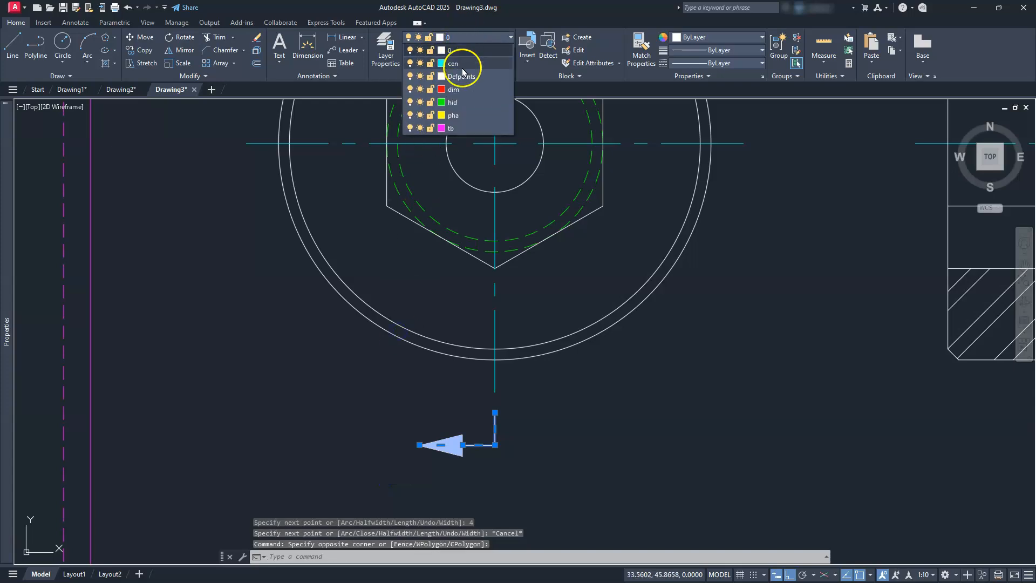
pyautogui.click(455, 116)
pyautogui.click(455, 116)
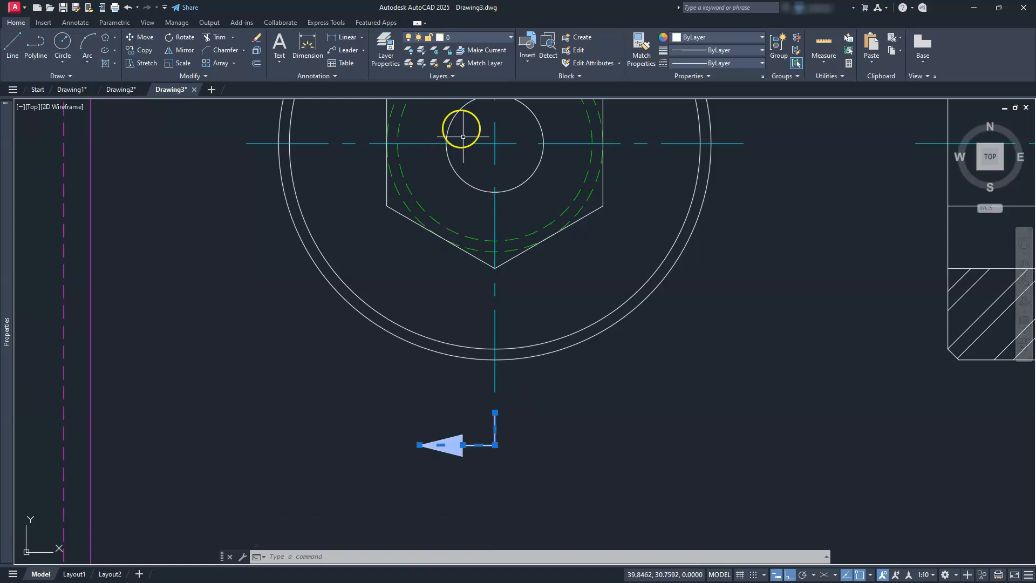
pyautogui.click(467, 39)
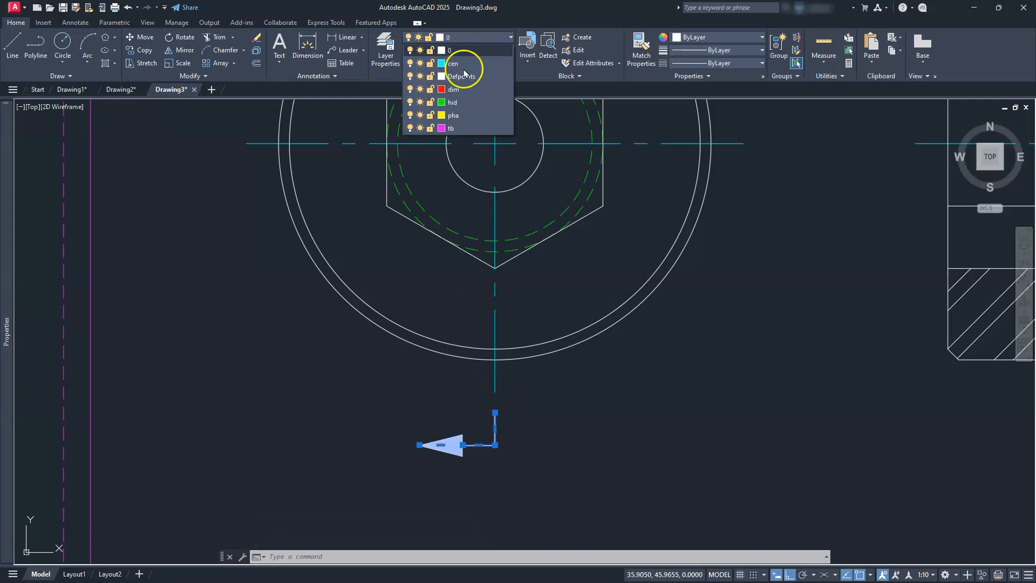
pyautogui.click(463, 118)
pyautogui.click(304, 410)
pyautogui.press('Escape')
pyautogui.press('Escape')
pyautogui.press('Escape')
pyautogui.press('Escape')
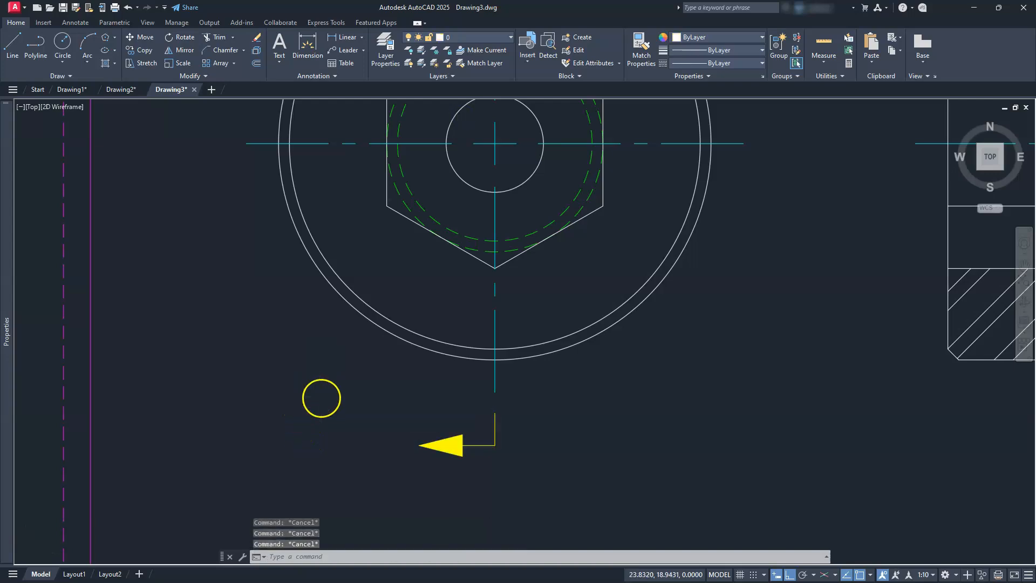
# - Make Annotative the current text style
pyautogui.scroll(-2, 319, 399)
pyautogui.moveTo(361, 430)
pyautogui.mouseDown(button='middle')
pyautogui.moveTo(521, 411)
pyautogui.moveTo(601, 428)
pyautogui.mouseUp(button='middle')
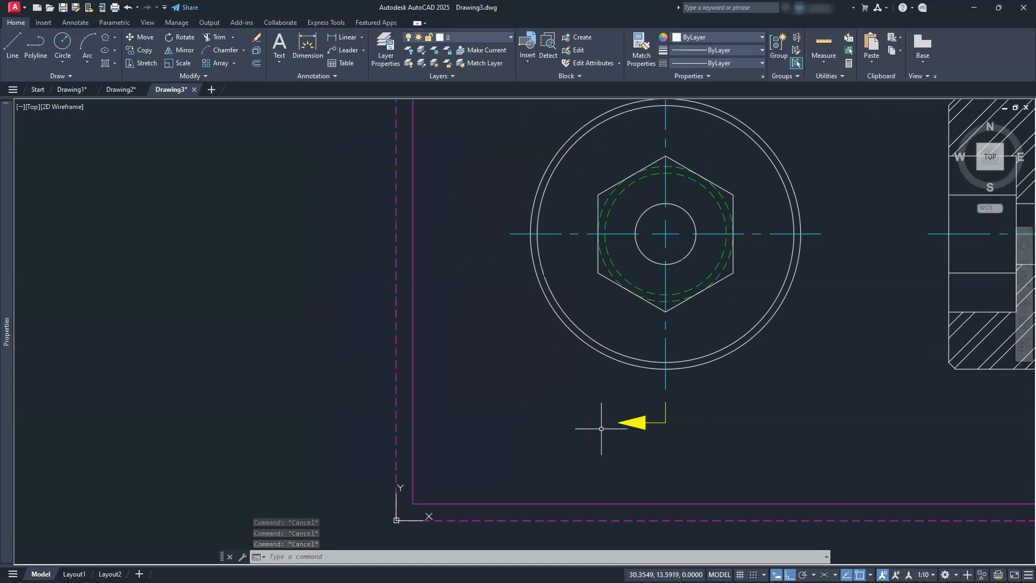
pyautogui.scroll(2, 602, 428)
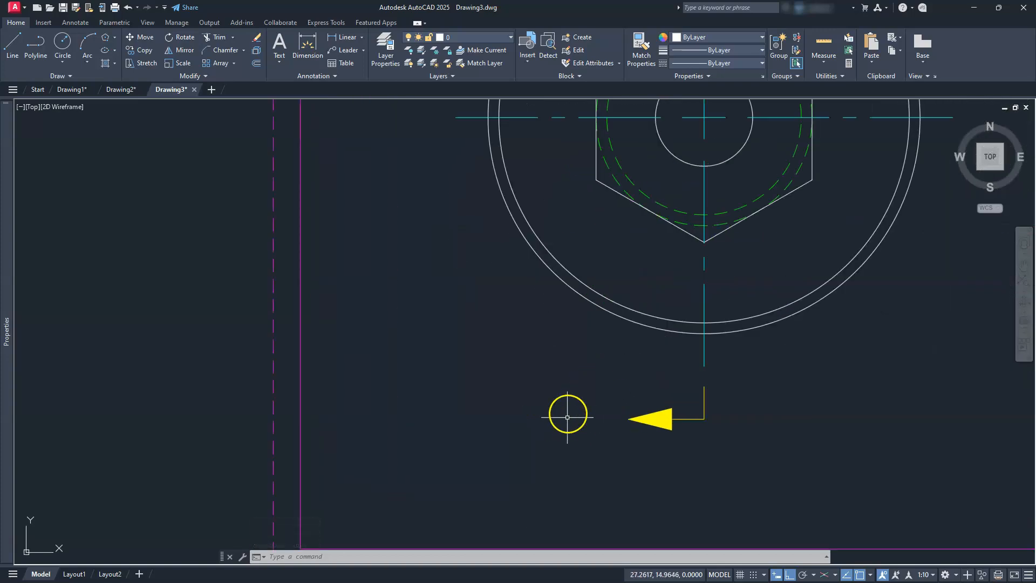
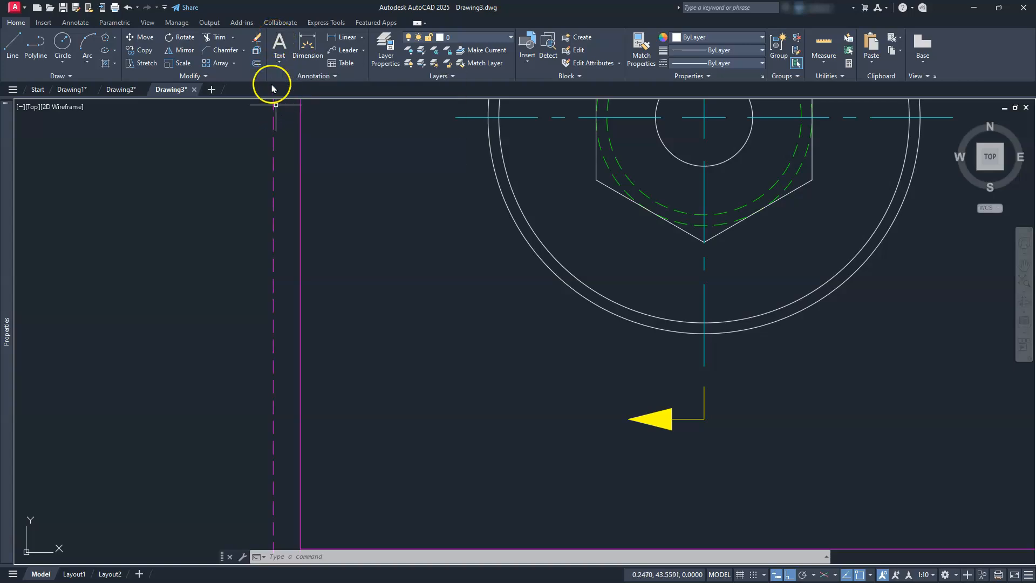
pyautogui.click(331, 76)
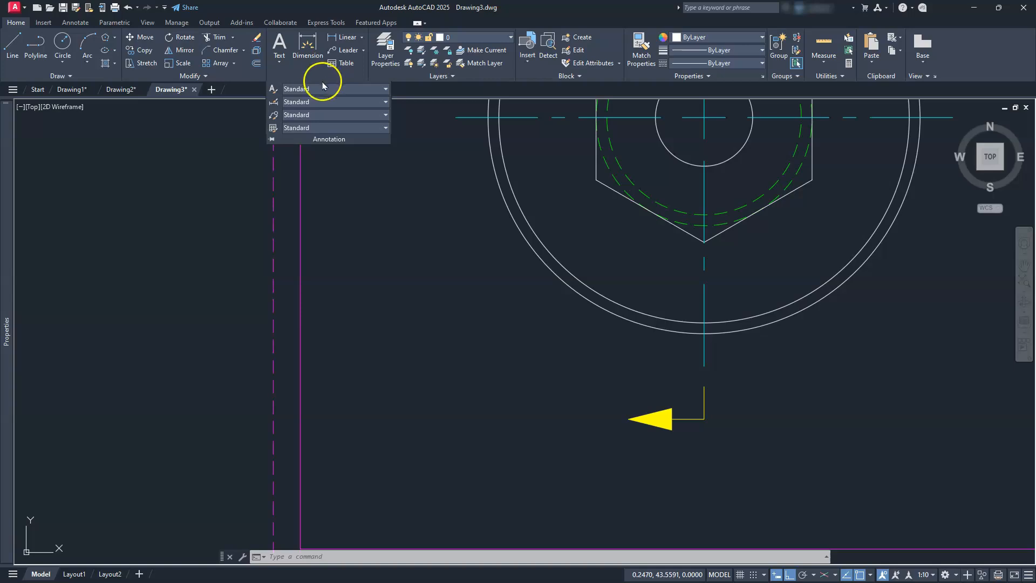
pyautogui.click(301, 89)
pyautogui.click(301, 109)
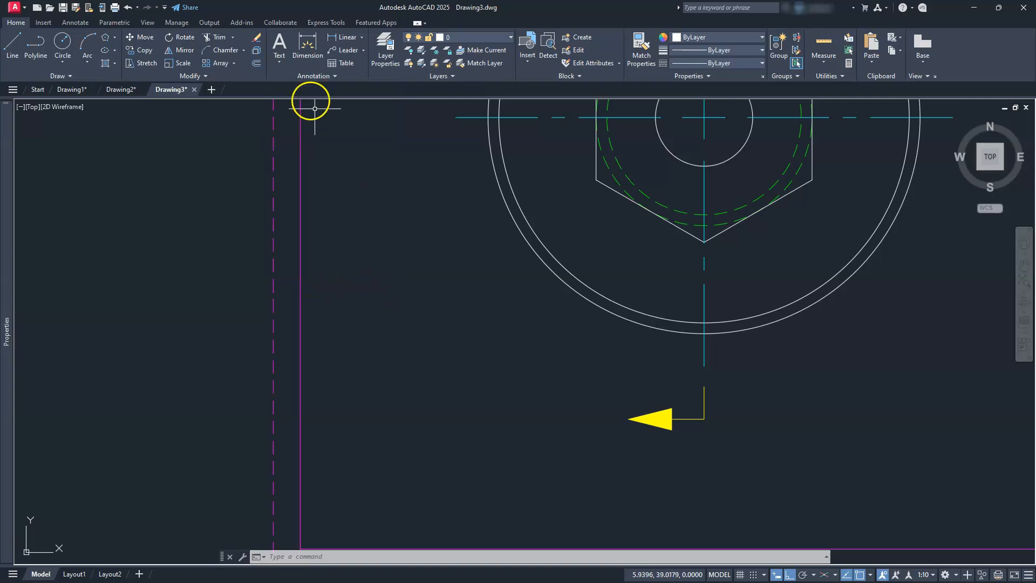
# - Place a single-line text "A" just left of the arrowhead, middle-right justified, with paper height .1875 and rotation 0
pyautogui.click(280, 61)
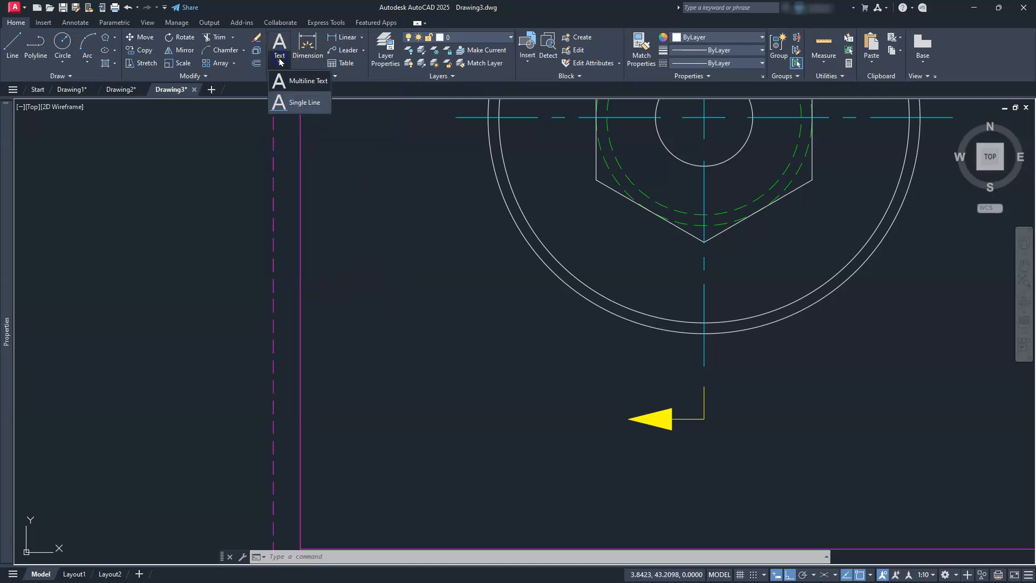
pyautogui.click(299, 105)
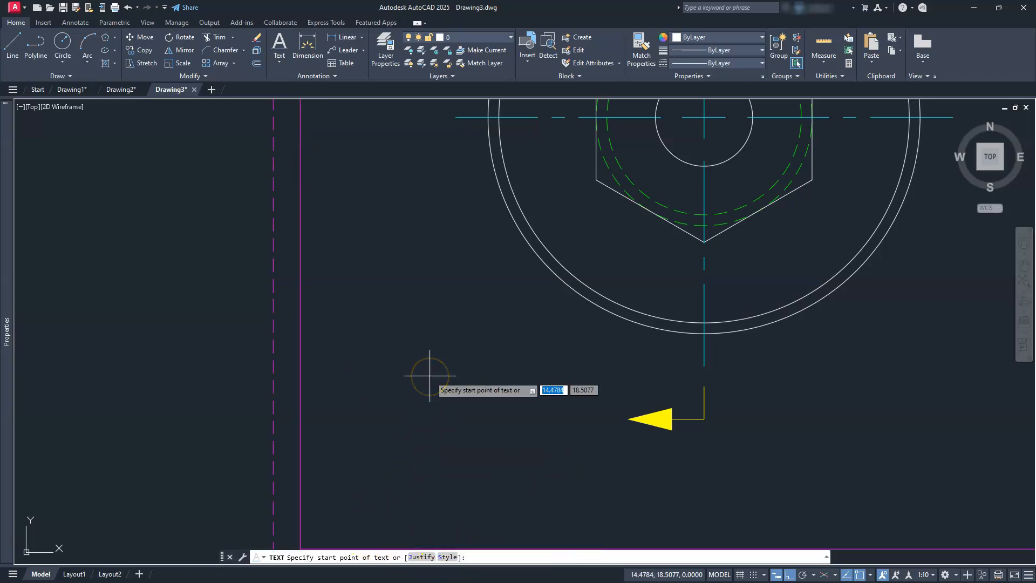
pyautogui.write('m')
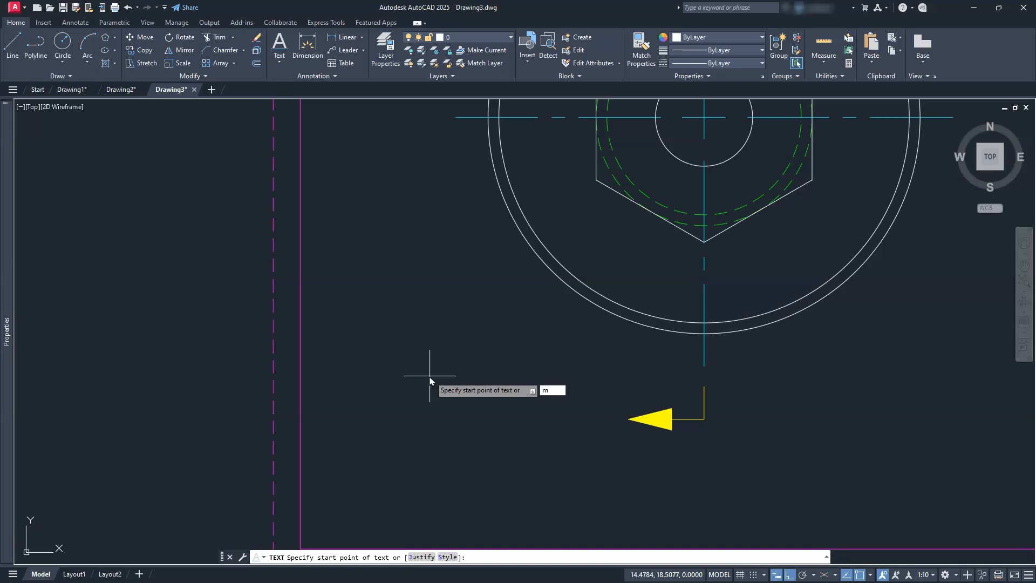
pyautogui.press('Return')
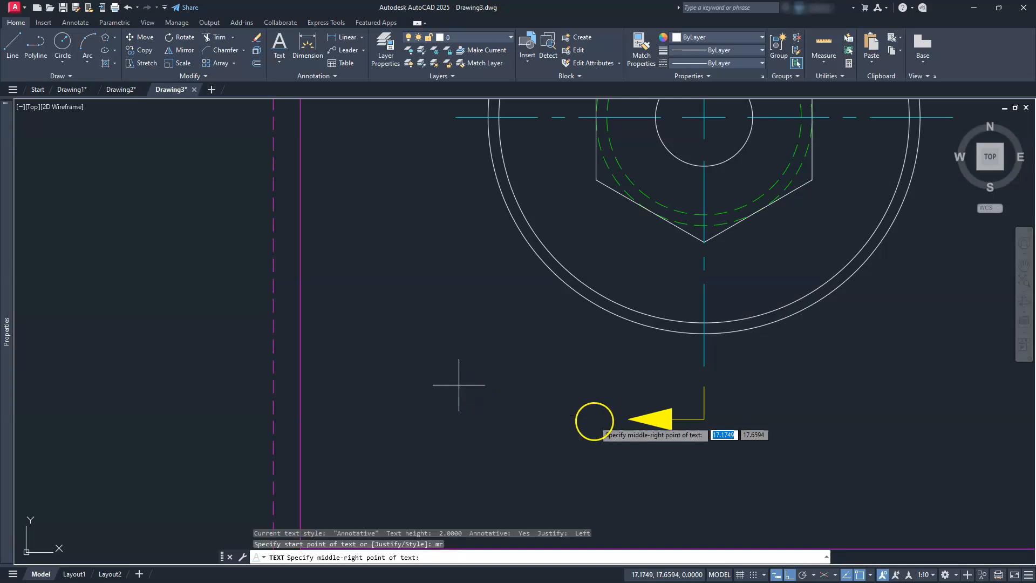
pyautogui.click(612, 416)
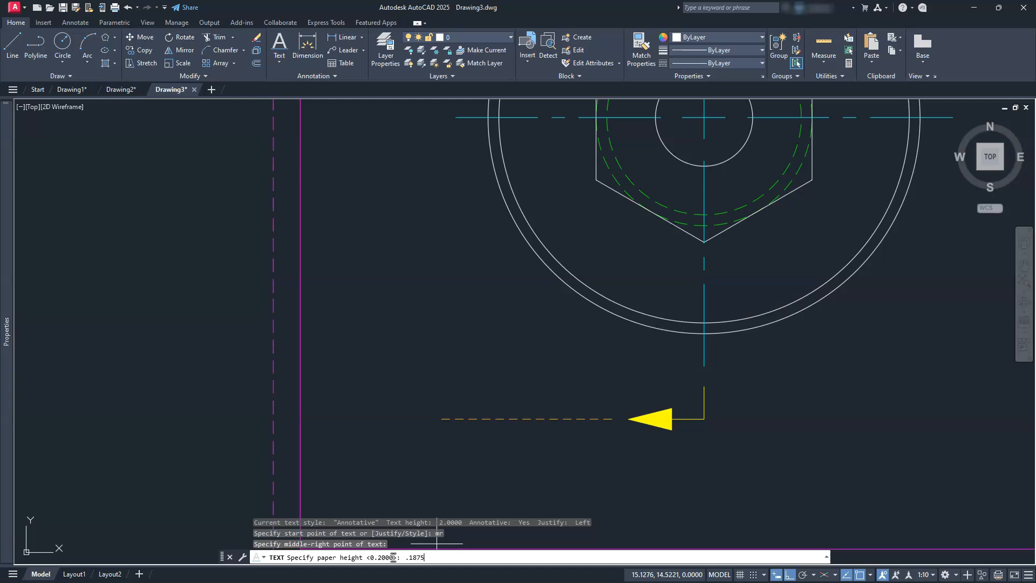
pyautogui.press('Return')
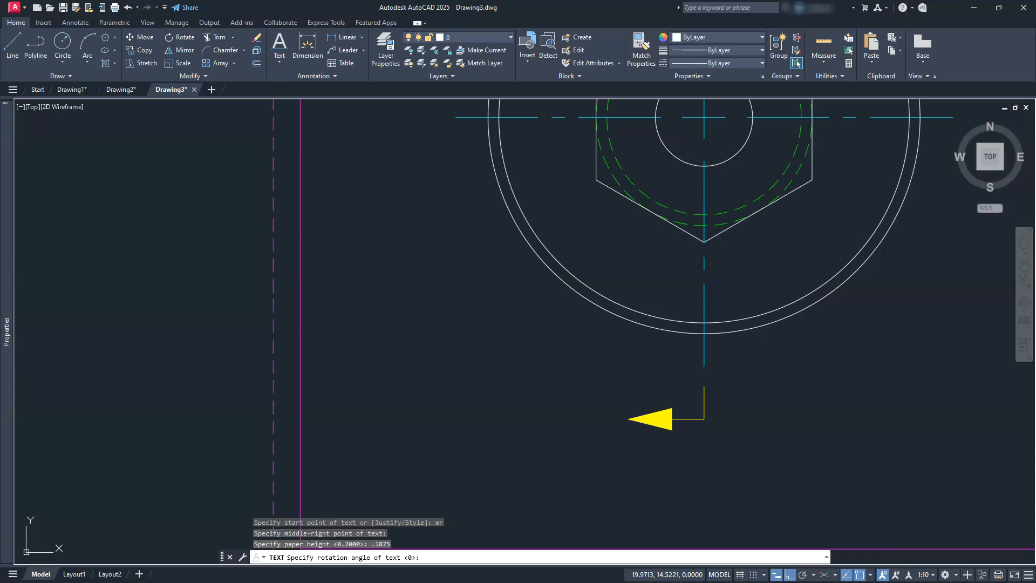
pyautogui.press('Return')
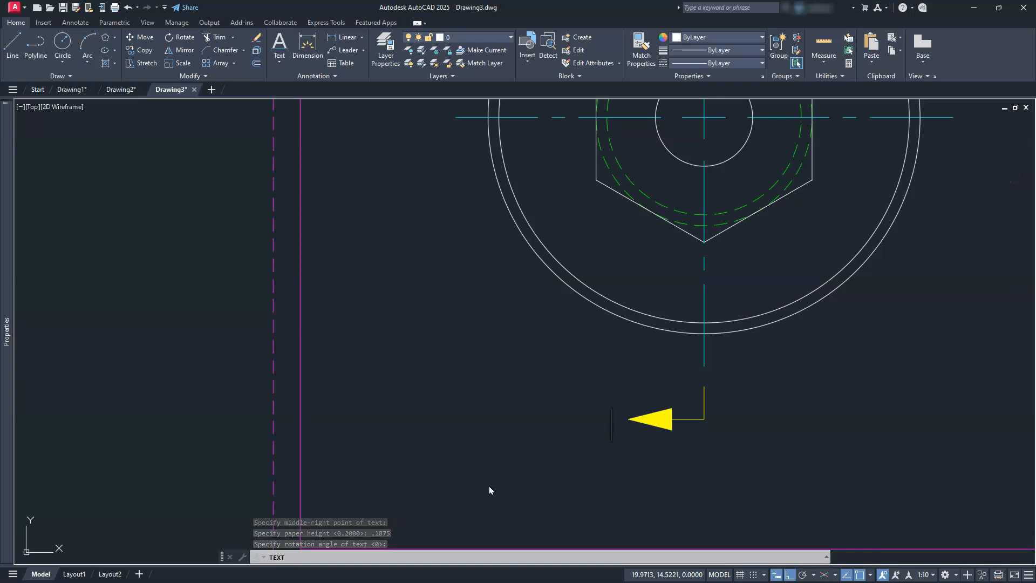
pyautogui.write('a')
pyautogui.press('BackSpace')
pyautogui.write('A')
pyautogui.click(664, 520)
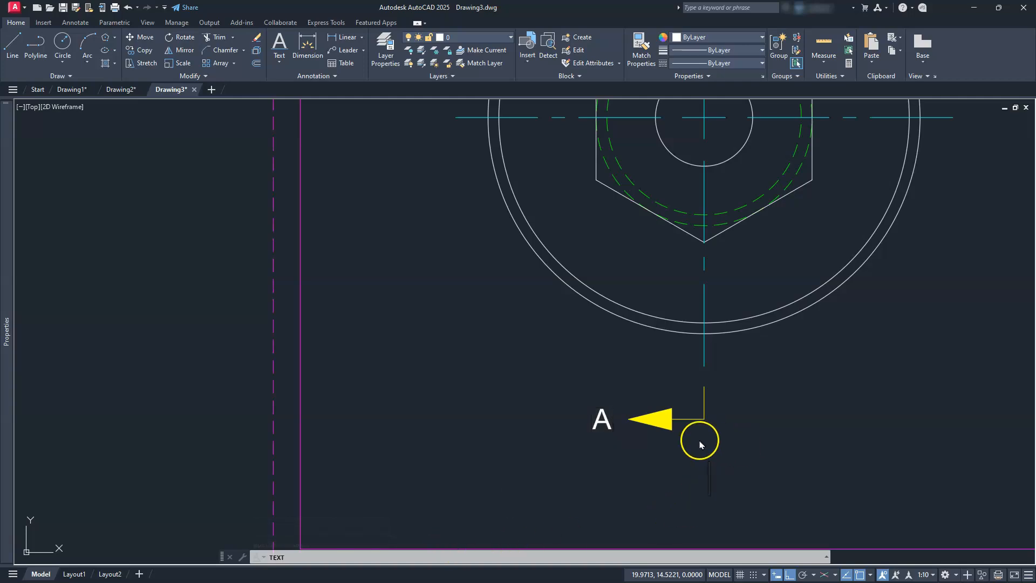
pyautogui.press('Return')
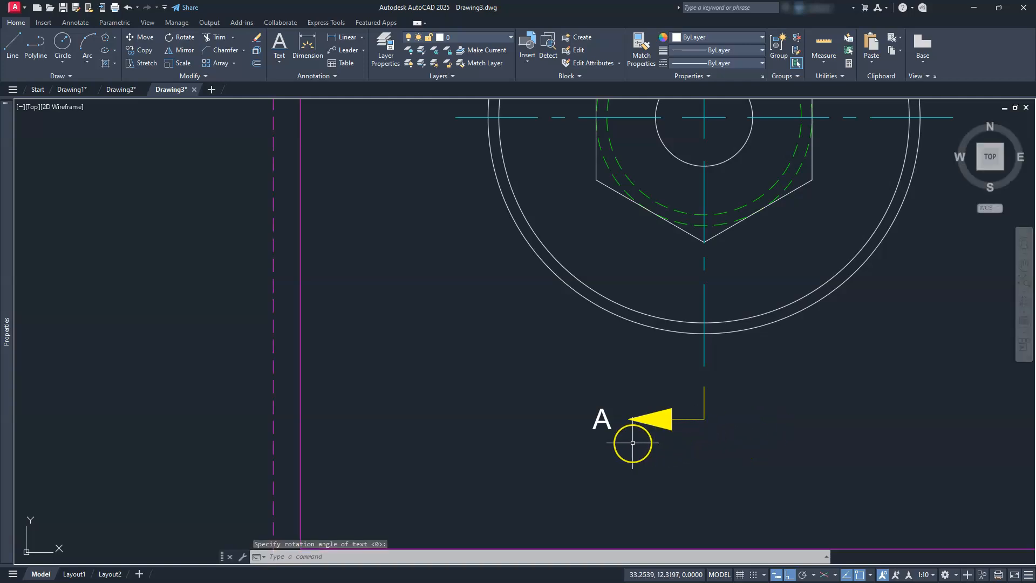
pyautogui.press('Escape')
# - Move the letter A horizontally to the right, closer to the tip of the cutting-plane arrowhead
pyautogui.write('m')
pyautogui.press('Return')
pyautogui.click(610, 387)
pyautogui.click(561, 459)
pyautogui.press('Return')
pyautogui.click(553, 457)
pyautogui.press('Escape')
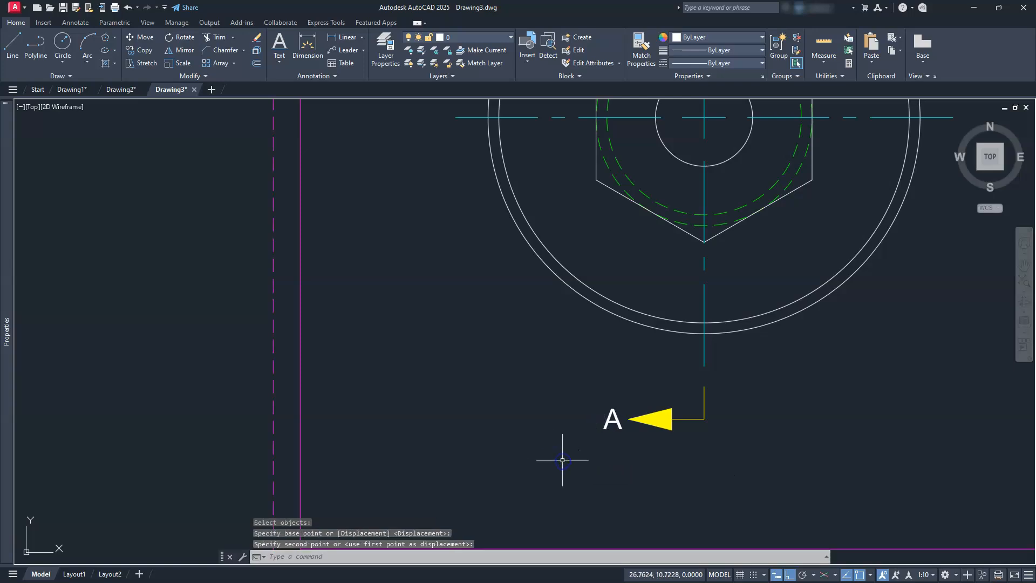
# - Begin a single-line text centered below the section view, with MC justification, paper height .25 and rotation 0
pyautogui.scroll(-4, 561, 454)
pyautogui.press('Escape')
pyautogui.moveTo(620, 454)
pyautogui.mouseDown(button='middle')
pyautogui.moveTo(467, 398)
pyautogui.moveTo(422, 399)
pyautogui.mouseUp(button='middle')
pyautogui.moveTo(655, 361); pyautogui.dragTo(624, 374, button='middle')
pyautogui.scroll(4, 624, 373)
pyautogui.scroll(-2, 618, 386)
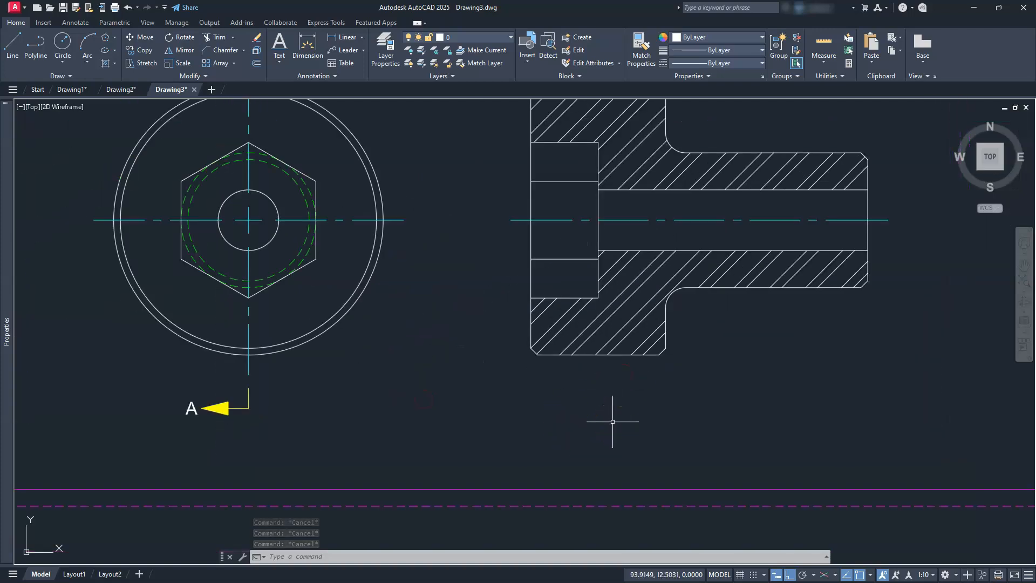
pyautogui.click(278, 49)
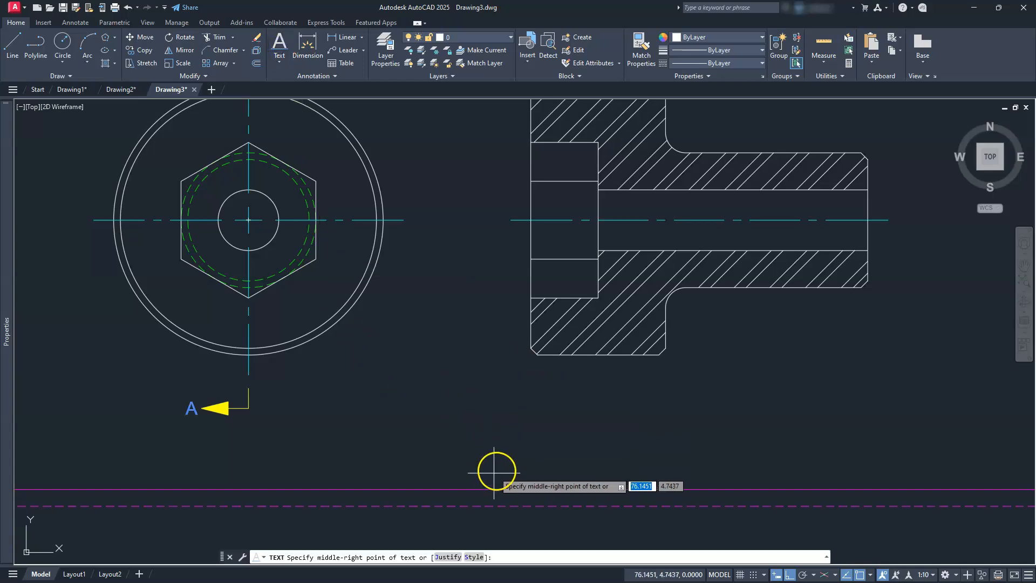
pyautogui.write('M')
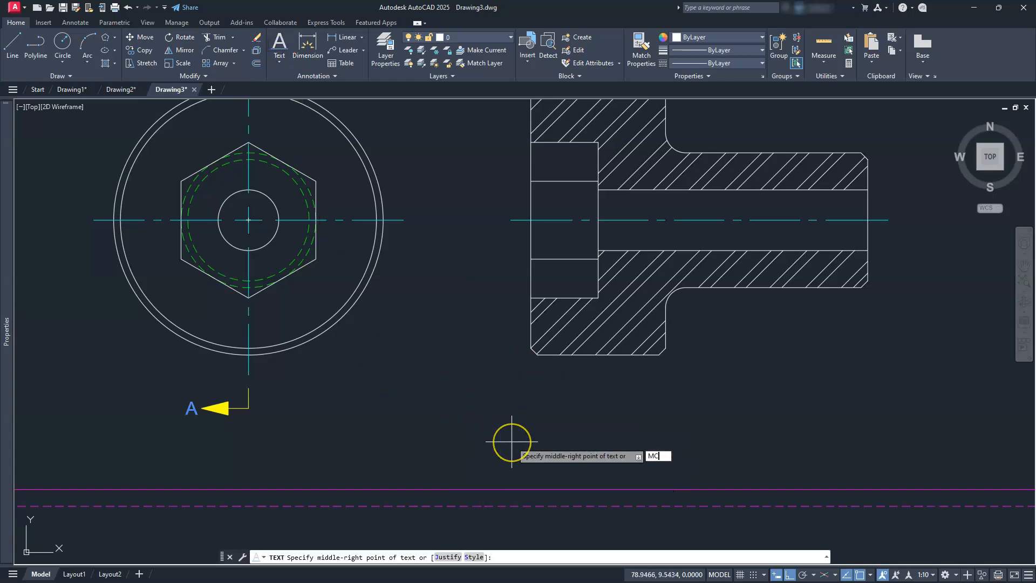
pyautogui.write('C')
pyautogui.press('Return')
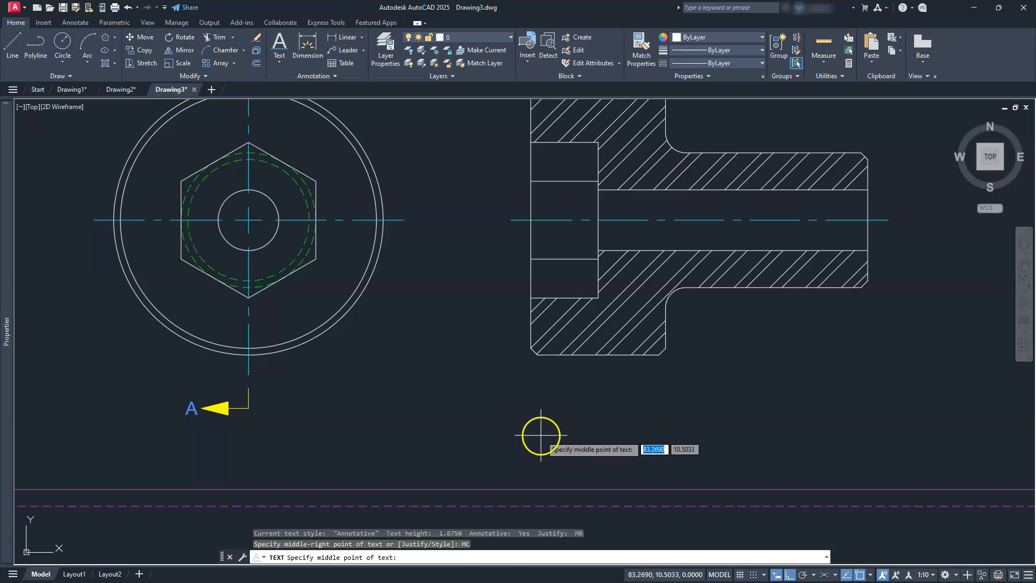
pyautogui.click(685, 403)
pyautogui.write('.25')
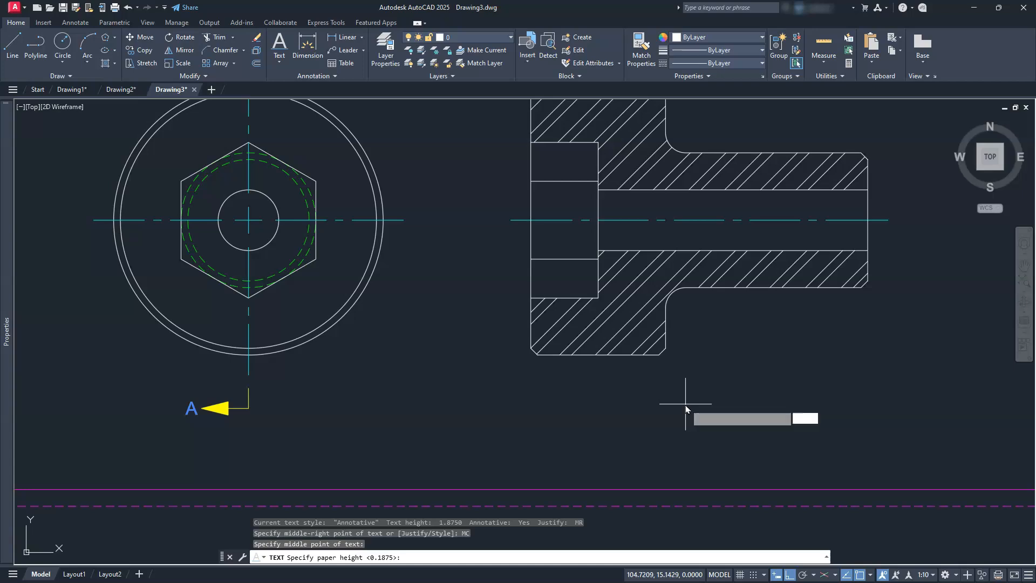
pyautogui.press('Return')
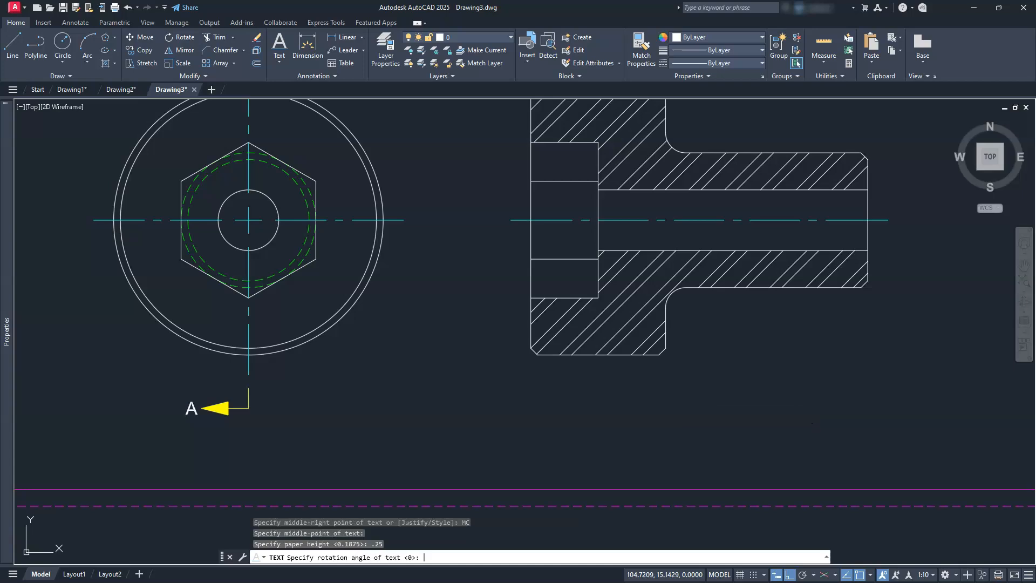
pyautogui.press('Return')
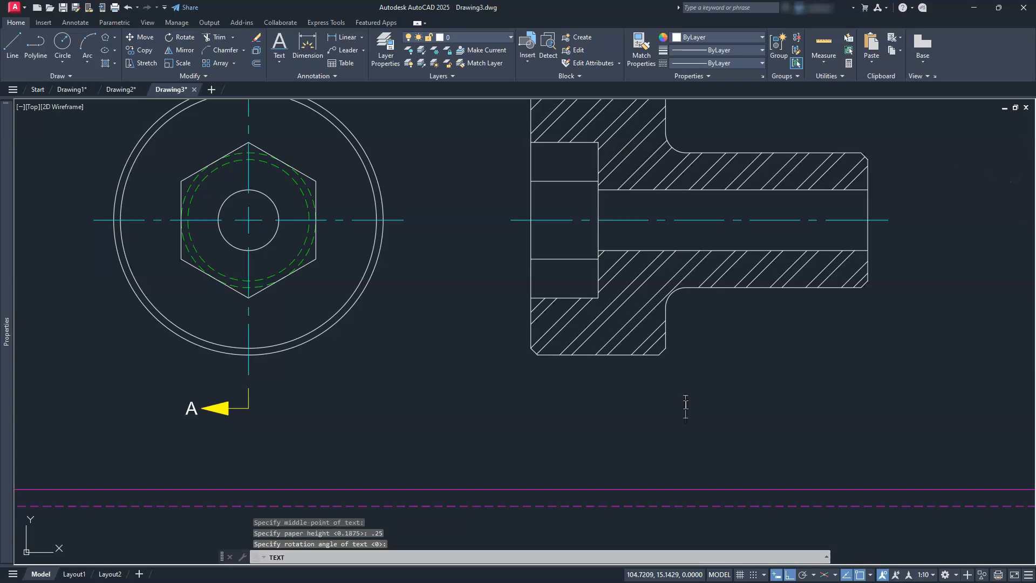
# - Enter the underlined label "SECTION A-A" and finish the text
pyautogui.write('%%')
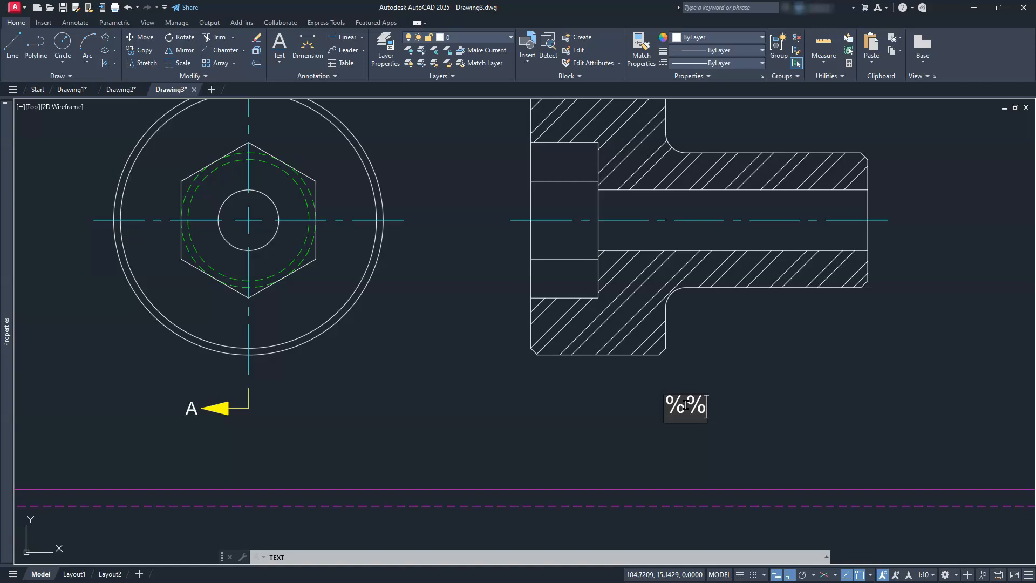
pyautogui.press('BackSpace')
pyautogui.press('BackSpace')
pyautogui.write('SECTION')
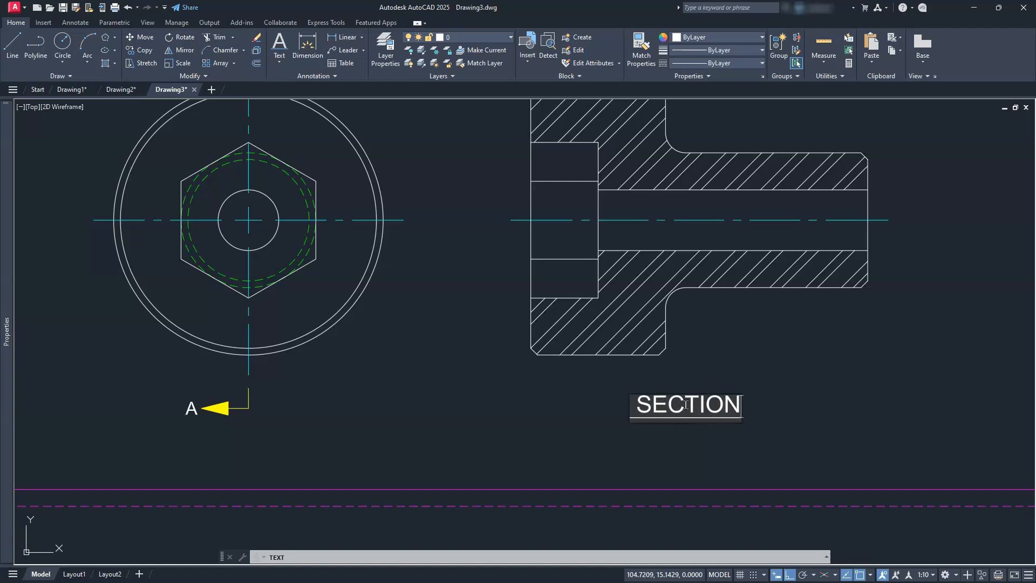
pyautogui.write(' A-A')
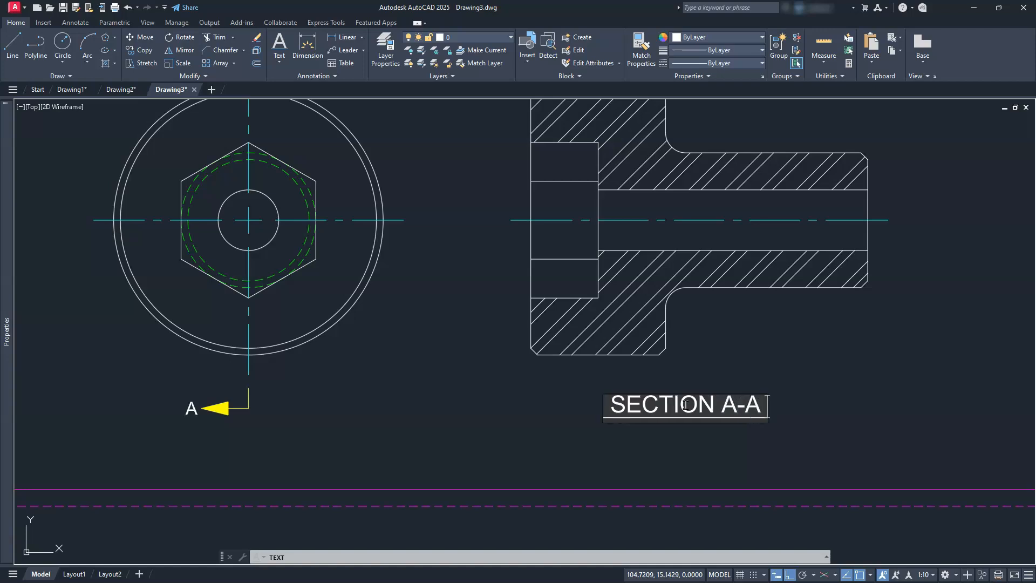
pyautogui.click(578, 454)
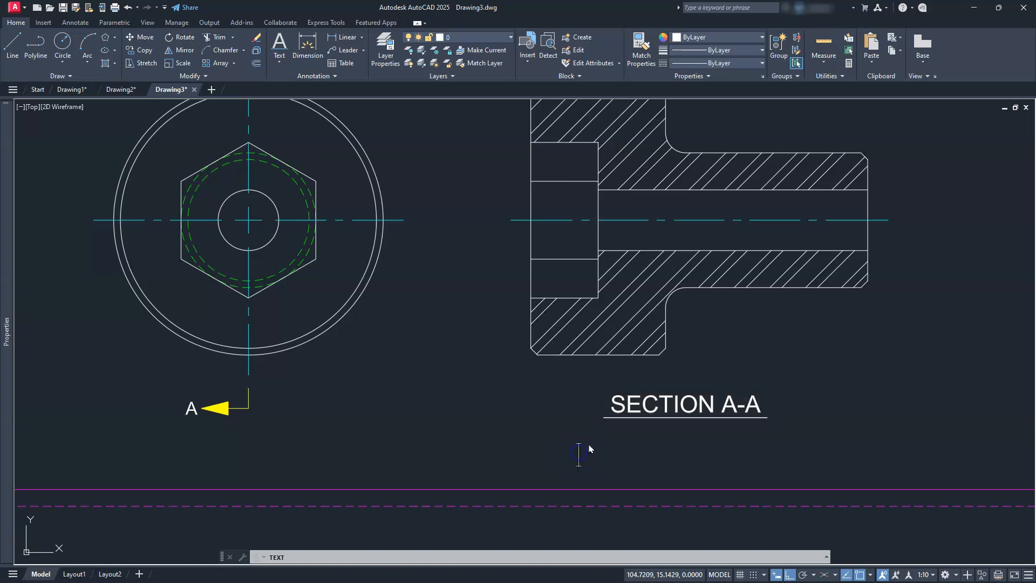
pyautogui.press('Return')
pyautogui.press('Escape')
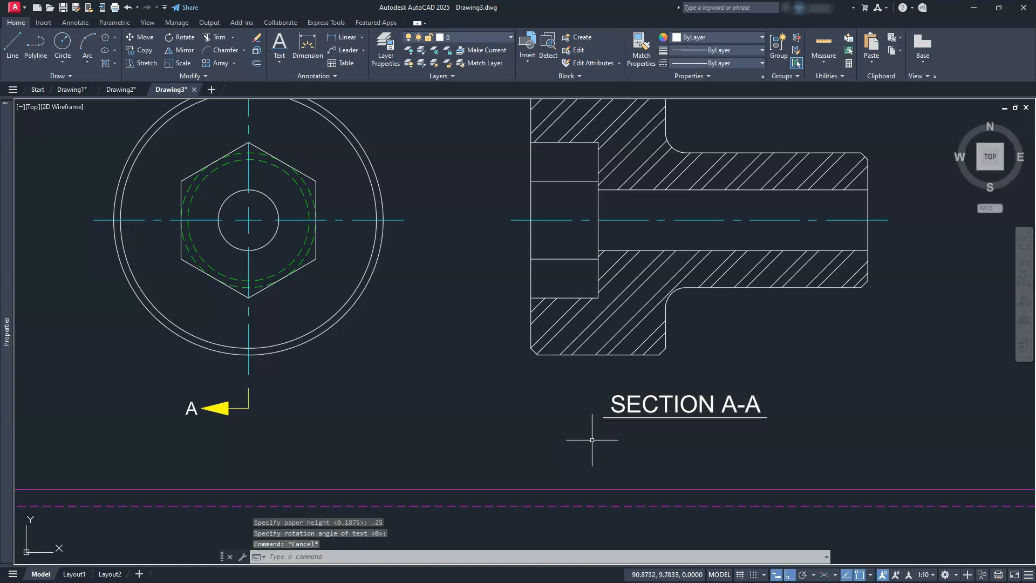
# - Move the SECTION A-A label straight down by about 3.8 units
pyautogui.write('M')
pyautogui.press('Return')
pyautogui.click(707, 385)
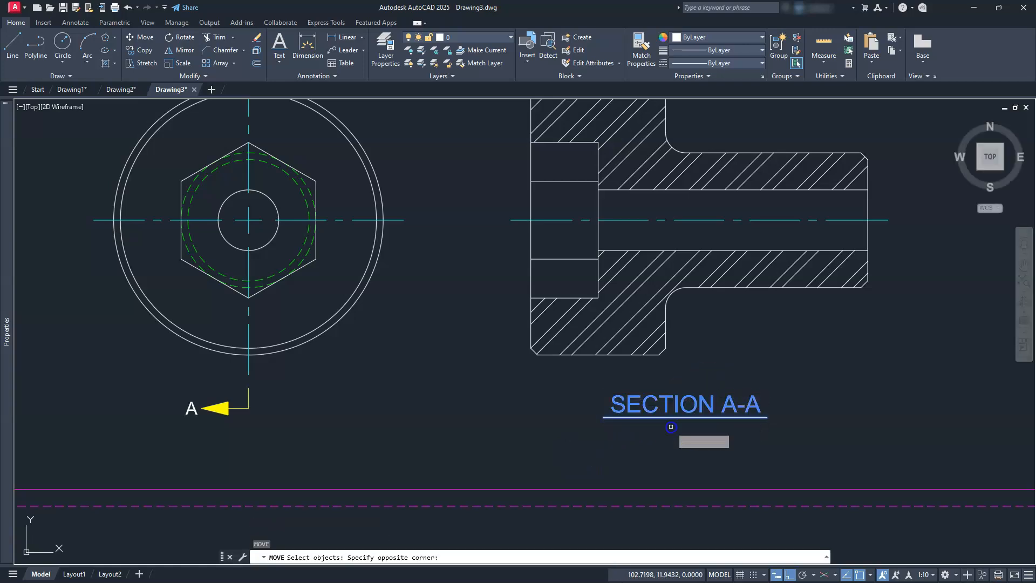
pyautogui.click(647, 434)
pyautogui.press('Return')
pyautogui.click(647, 428)
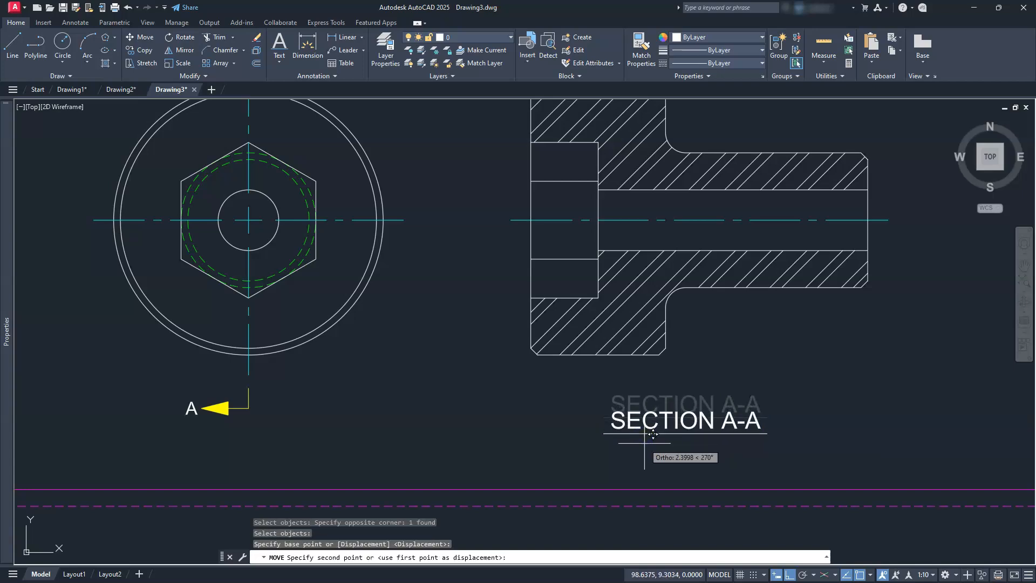
pyautogui.click(644, 452)
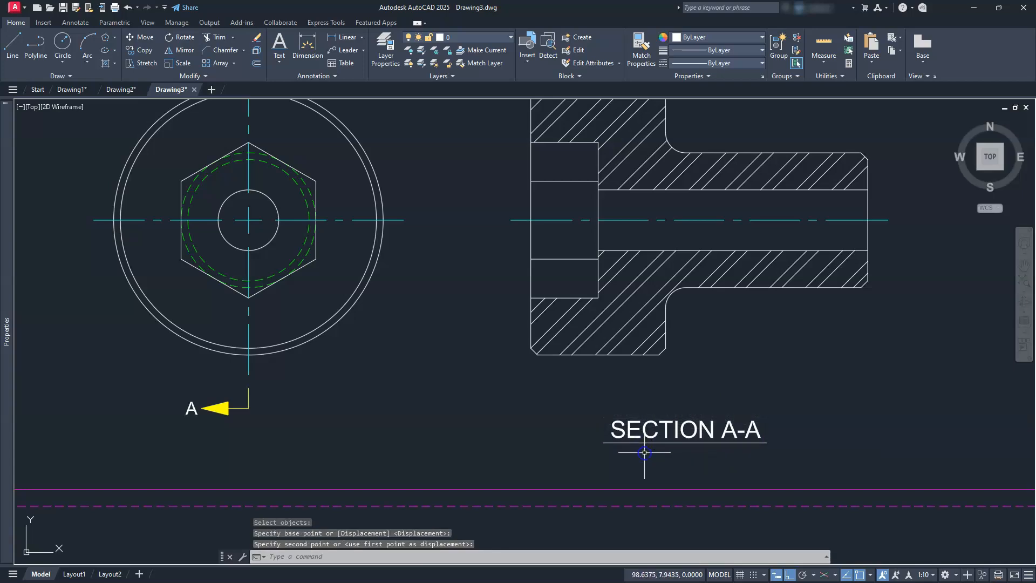
pyautogui.press('Escape')
pyautogui.press('Escape')
pyautogui.press('Escape')
# - Mirror the cutting-plane line, arrowhead and letter A across the front view's horizontal centerline, keeping the source objects
pyautogui.scroll(-2, 569, 358)
pyautogui.moveTo(569, 358)
pyautogui.mouseDown(button='middle')
pyautogui.moveTo(638, 429)
pyautogui.moveTo(713, 407)
pyautogui.mouseUp(button='middle')
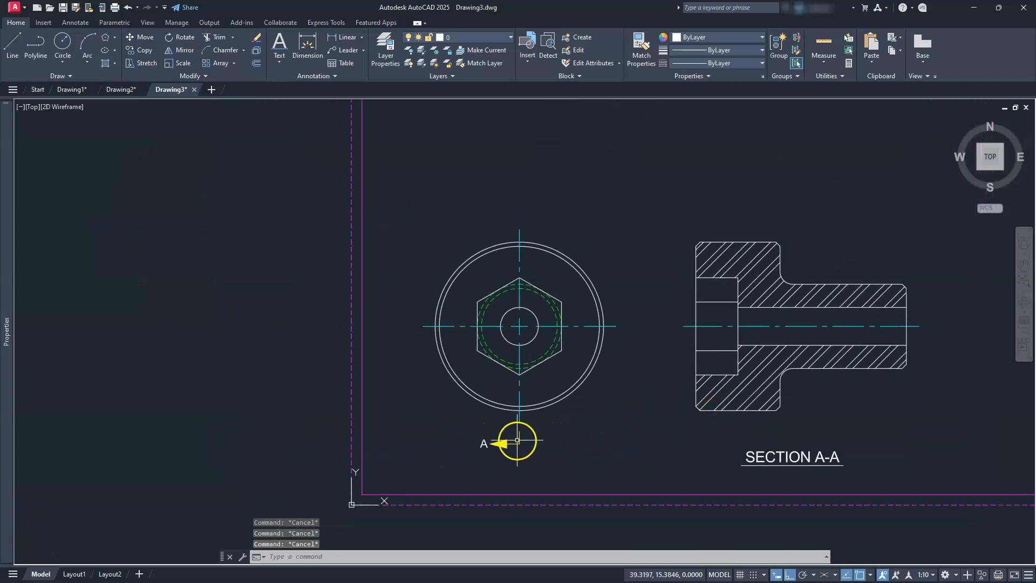
pyautogui.click(572, 429)
pyautogui.click(445, 483)
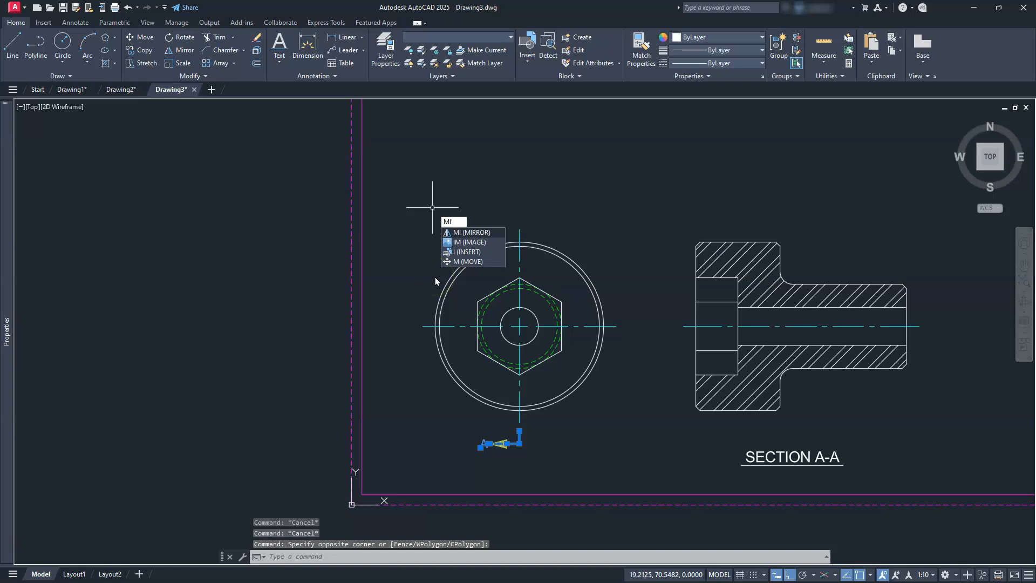
pyautogui.write('R')
pyautogui.press('Return')
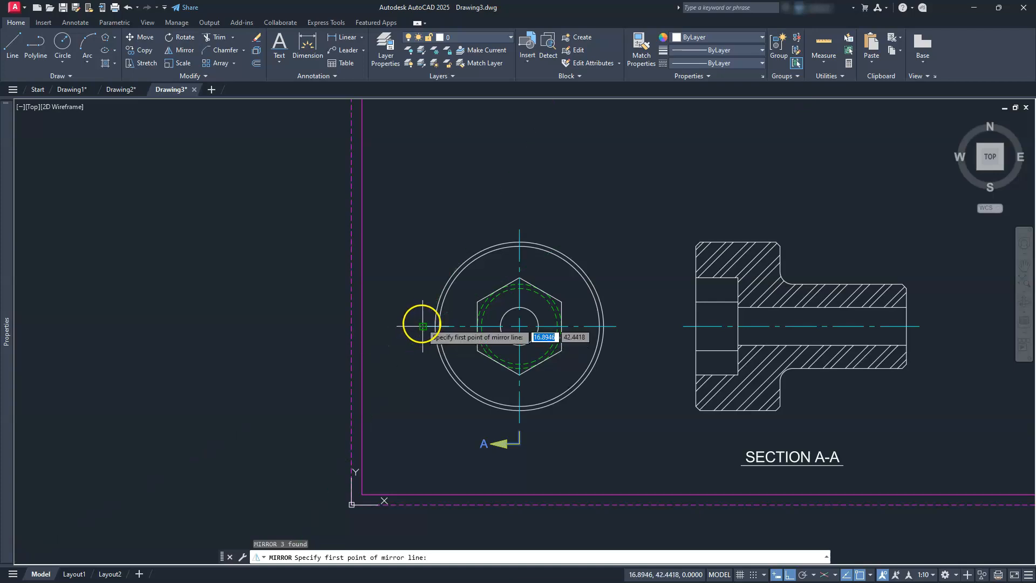
pyautogui.click(423, 326)
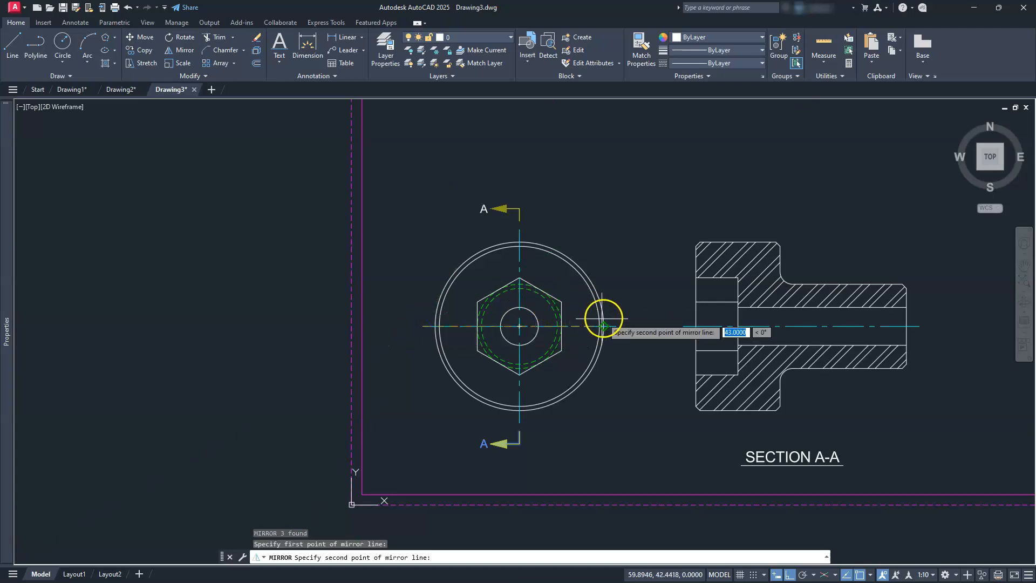
pyautogui.click(616, 326)
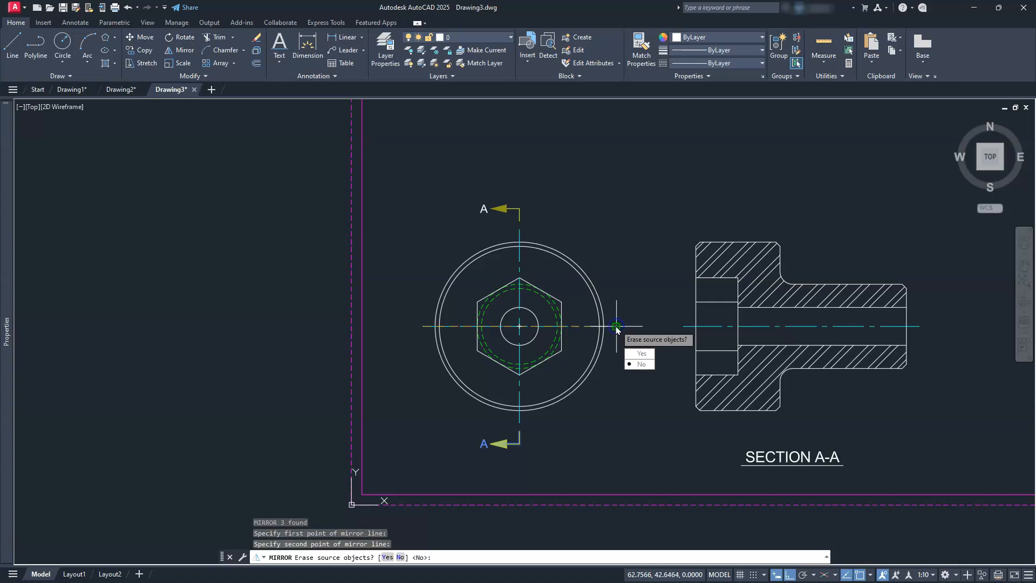
pyautogui.press('Return')
# - Scale the entire pictorial view by a factor of .5, using a base point on the edge of its head
pyautogui.scroll(-3, 617, 316)
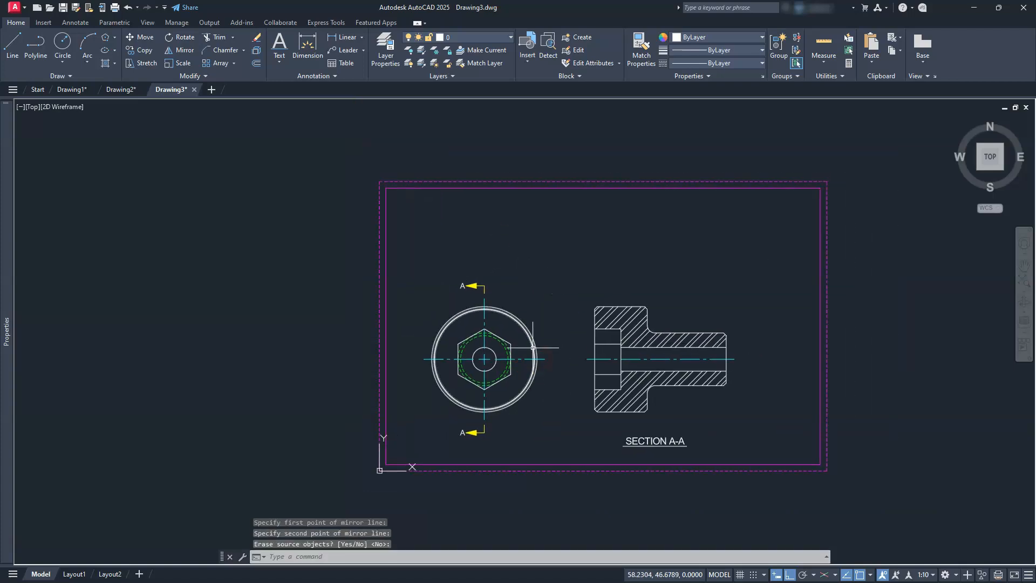
pyautogui.scroll(-3, 654, 282)
pyautogui.moveTo(642, 243); pyautogui.dragTo(620, 358, button='middle')
pyautogui.scroll(5, 594, 246)
pyautogui.moveTo(590, 243); pyautogui.dragTo(499, 193, button='middle')
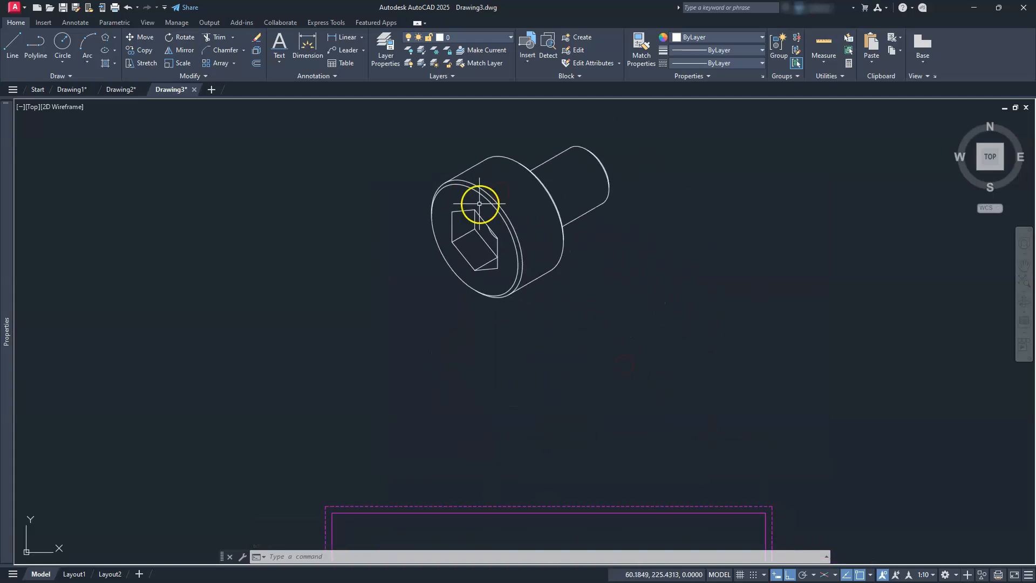
pyautogui.click(415, 138)
pyautogui.click(654, 365)
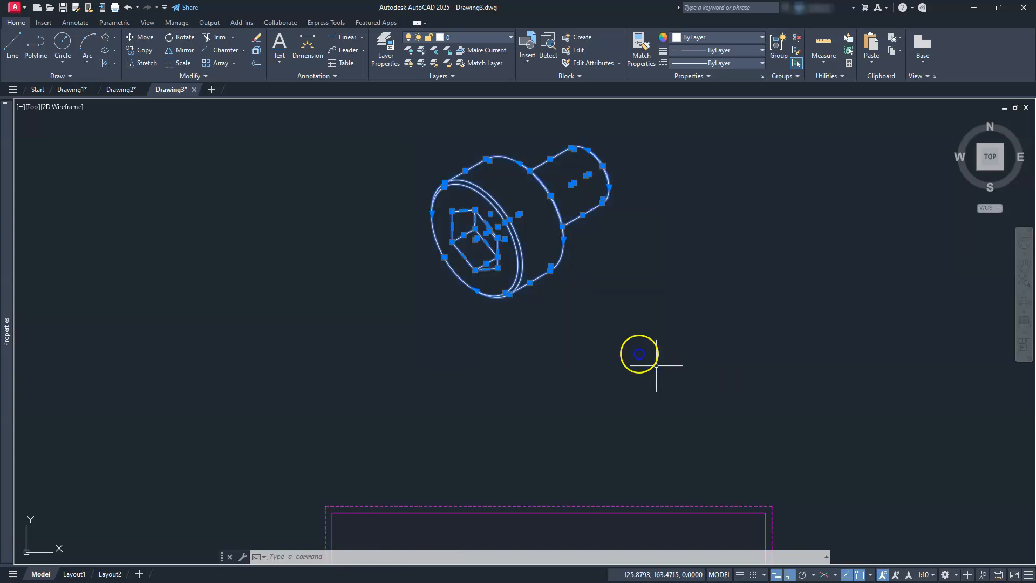
pyautogui.click(178, 63)
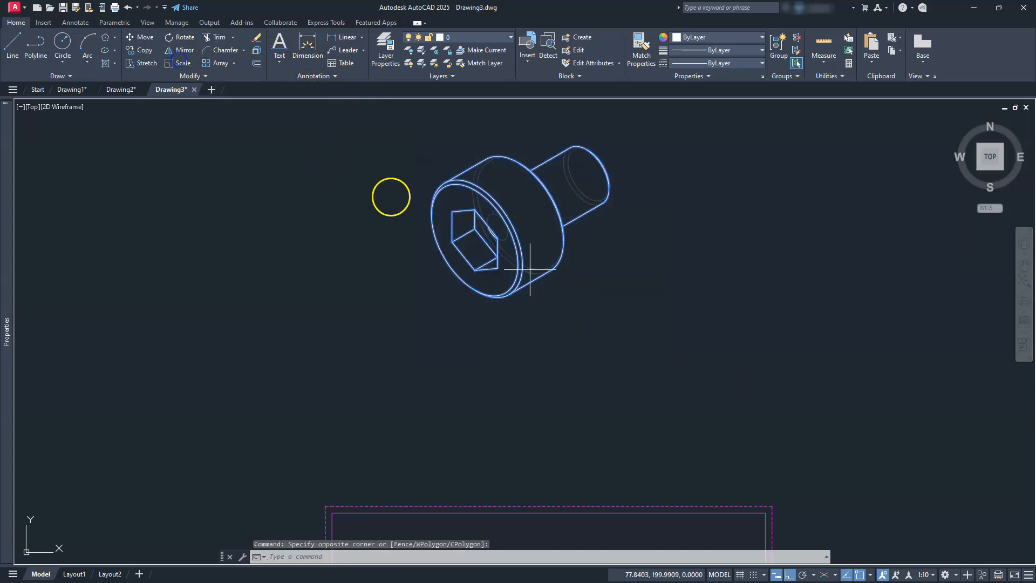
pyautogui.click(449, 255)
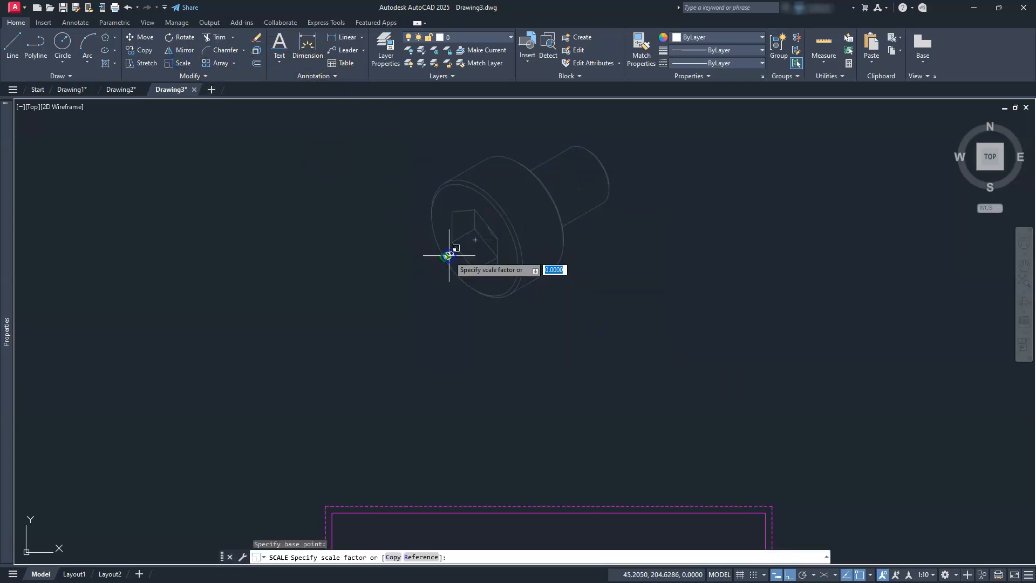
pyautogui.press('Return')
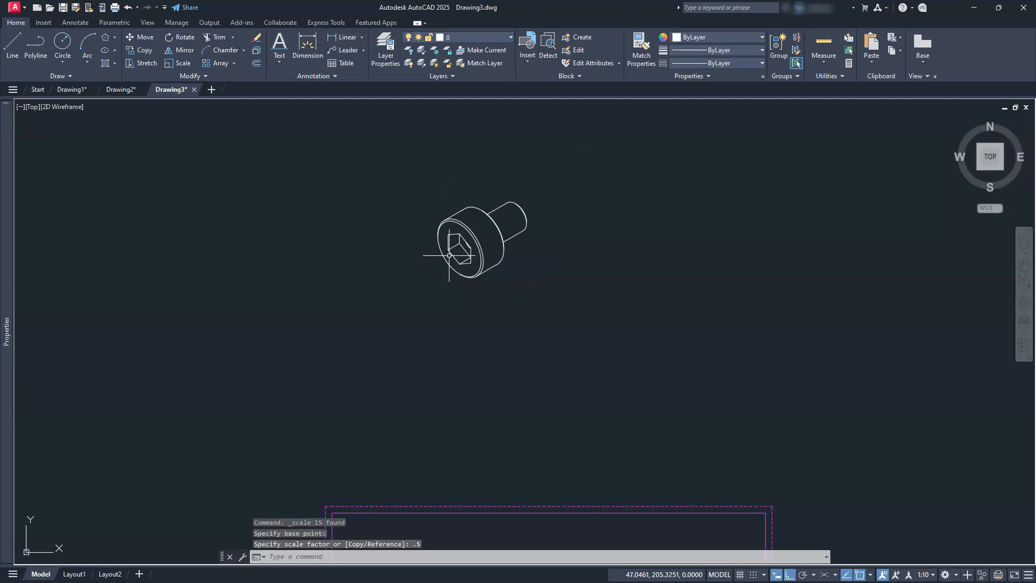
# - Move the scaled pictorial view inside the drawing border, into the upper-right area above the section view, with Ortho off
pyautogui.scroll(-1, 446, 255)
pyautogui.moveTo(502, 423); pyautogui.dragTo(505, 401, button='middle')
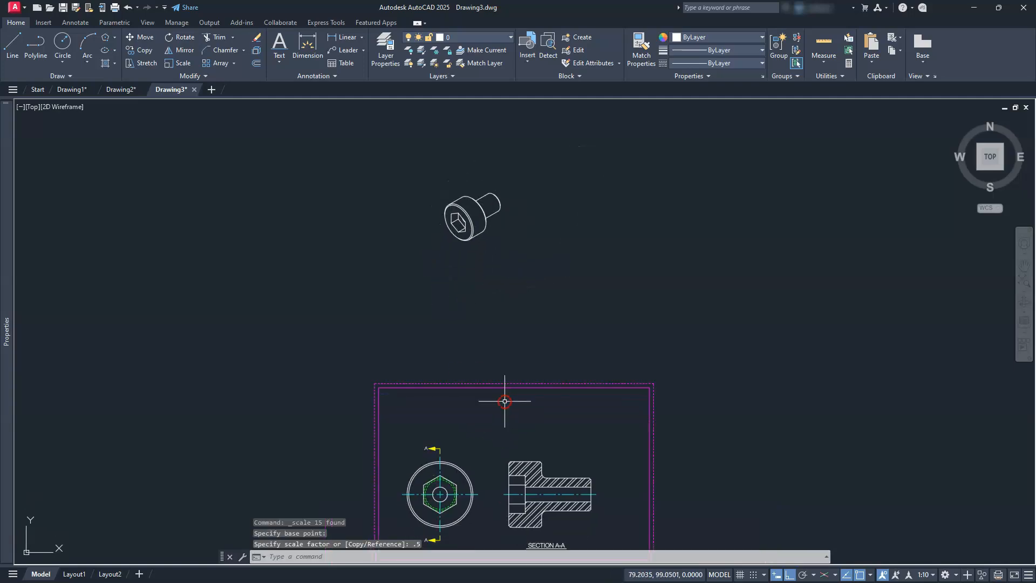
pyautogui.press('Escape')
pyautogui.press('Escape')
pyautogui.write('M')
pyautogui.press('Return')
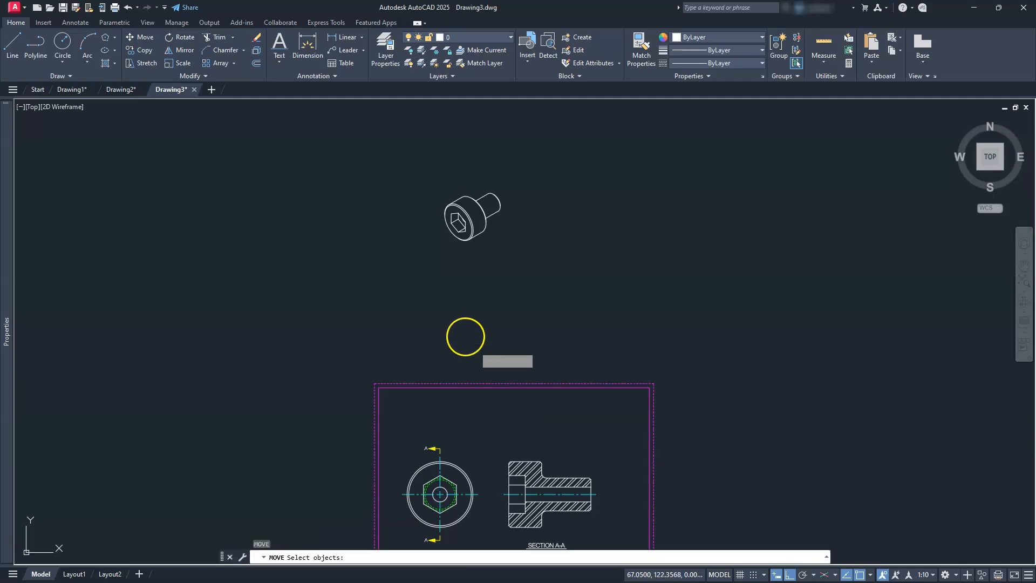
pyautogui.click(419, 286)
pyautogui.click(552, 160)
pyautogui.press('Return')
pyautogui.click(472, 215)
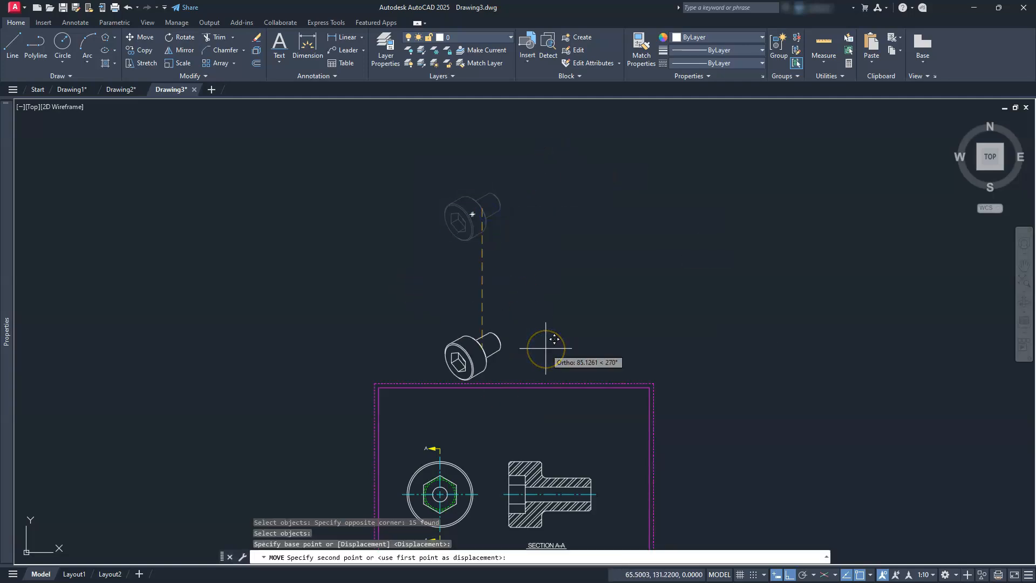
pyautogui.press('F8')
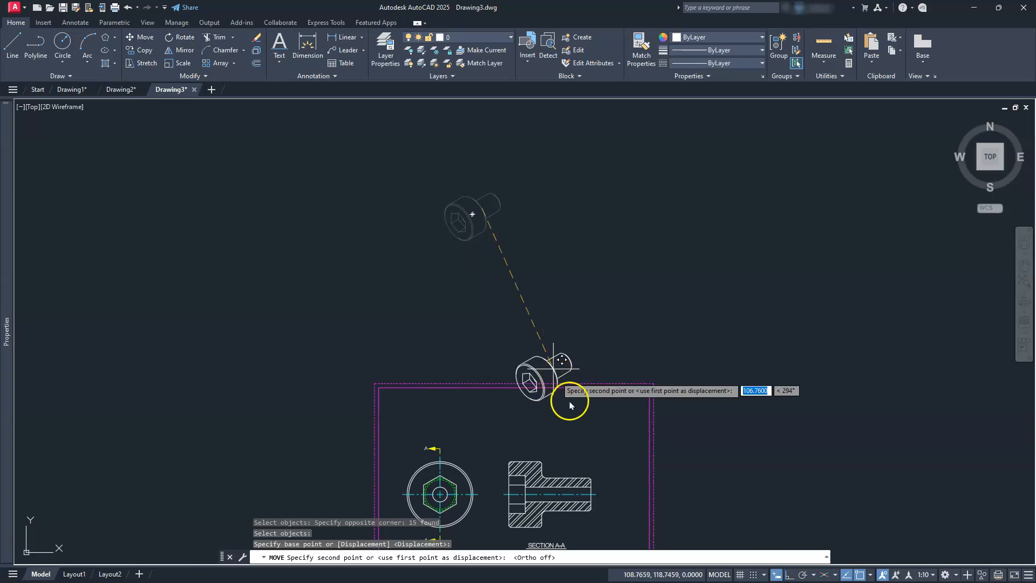
pyautogui.click(618, 413)
pyautogui.press('Escape')
# - Open the Standard multileader style for modification and set its specified scale to 10
pyautogui.moveTo(594, 447); pyautogui.dragTo(634, 386, button='middle')
pyautogui.scroll(5, 634, 387)
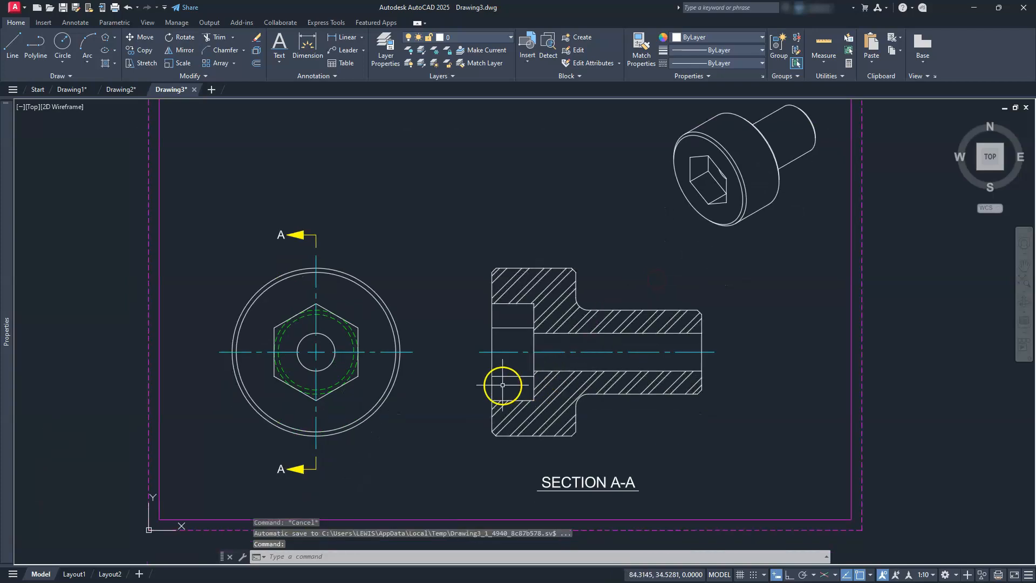
pyautogui.scroll(-2, 454, 453)
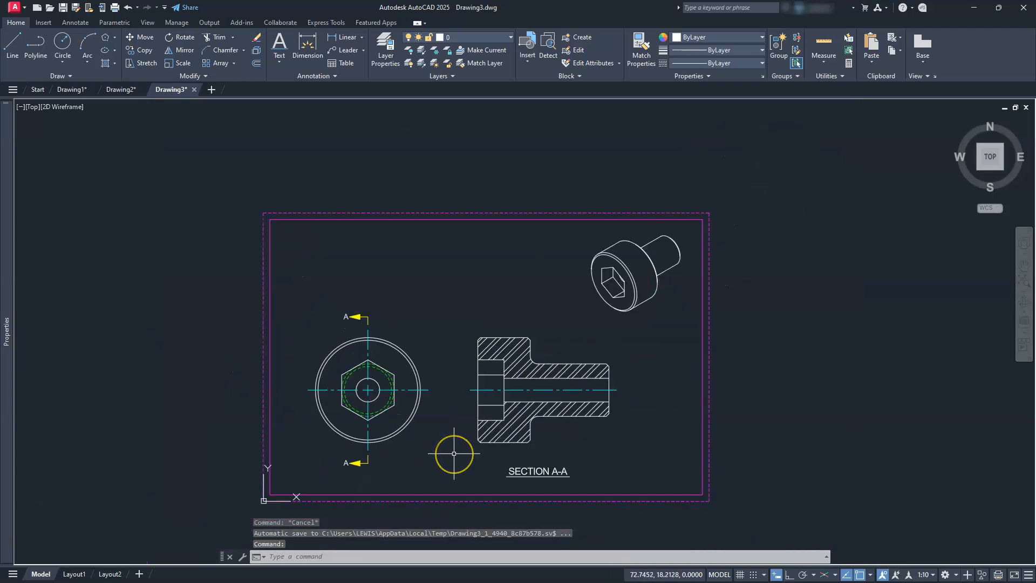
pyautogui.scroll(4, 454, 453)
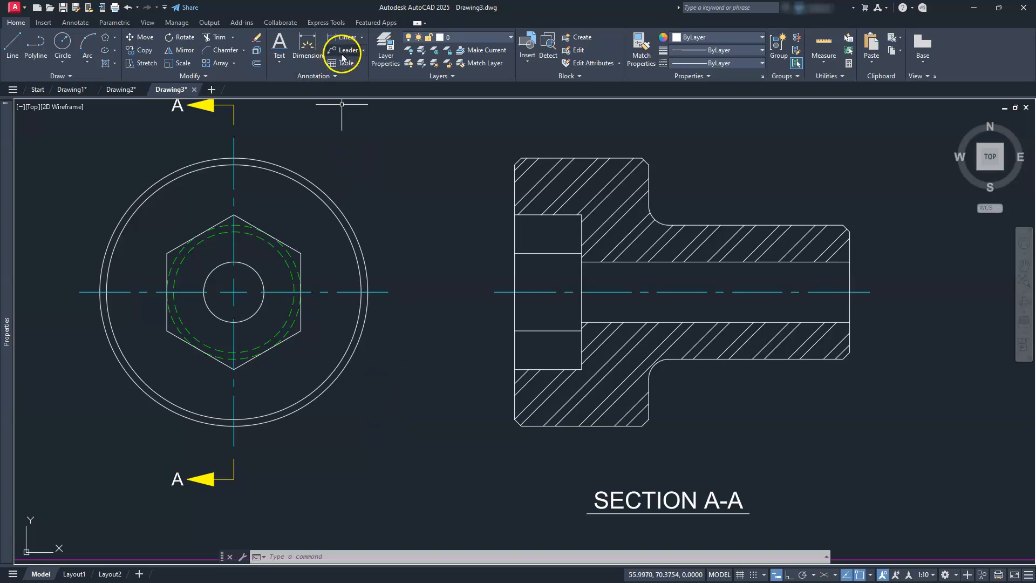
pyautogui.click(210, 78)
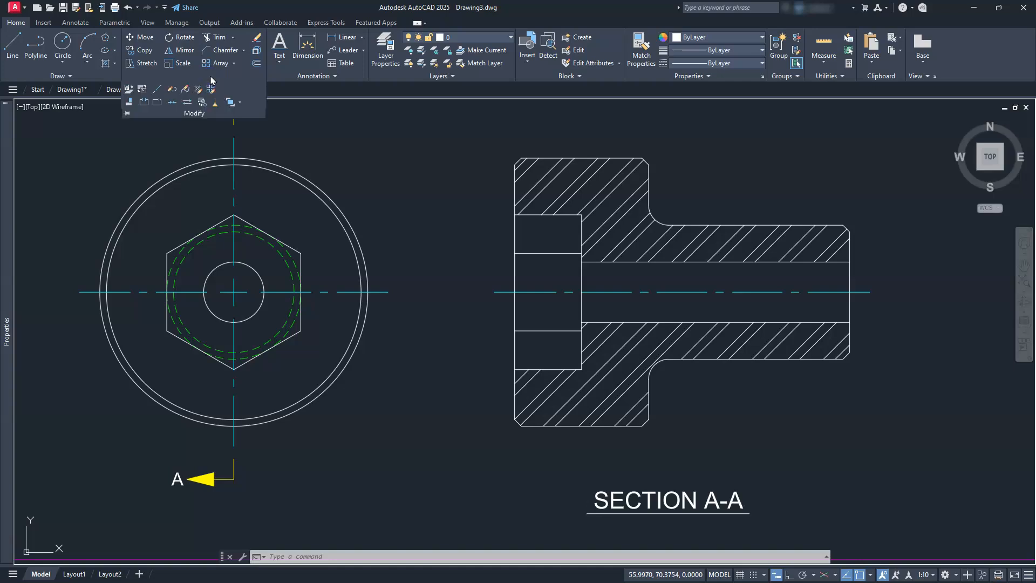
pyautogui.click(338, 78)
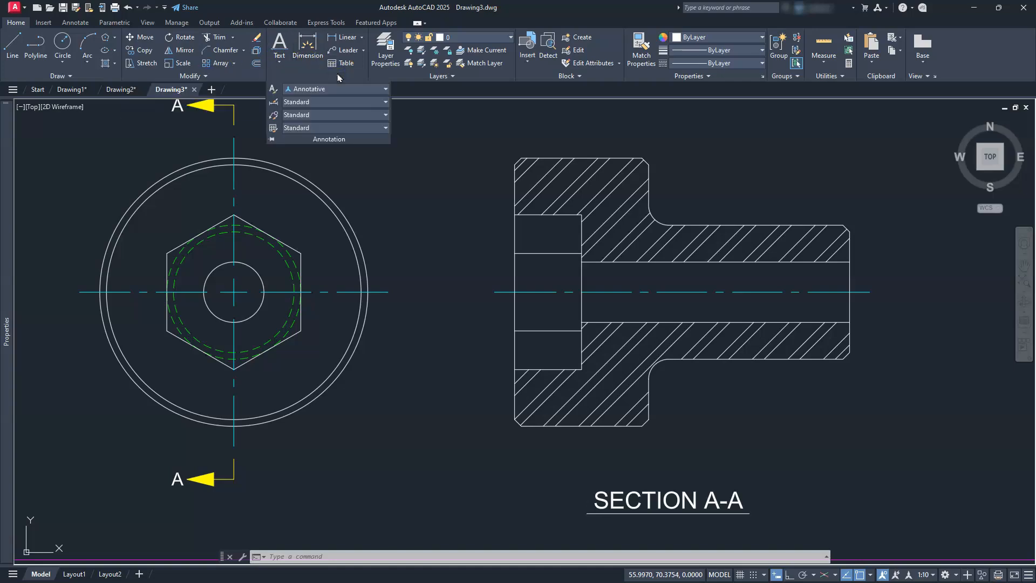
pyautogui.click(273, 116)
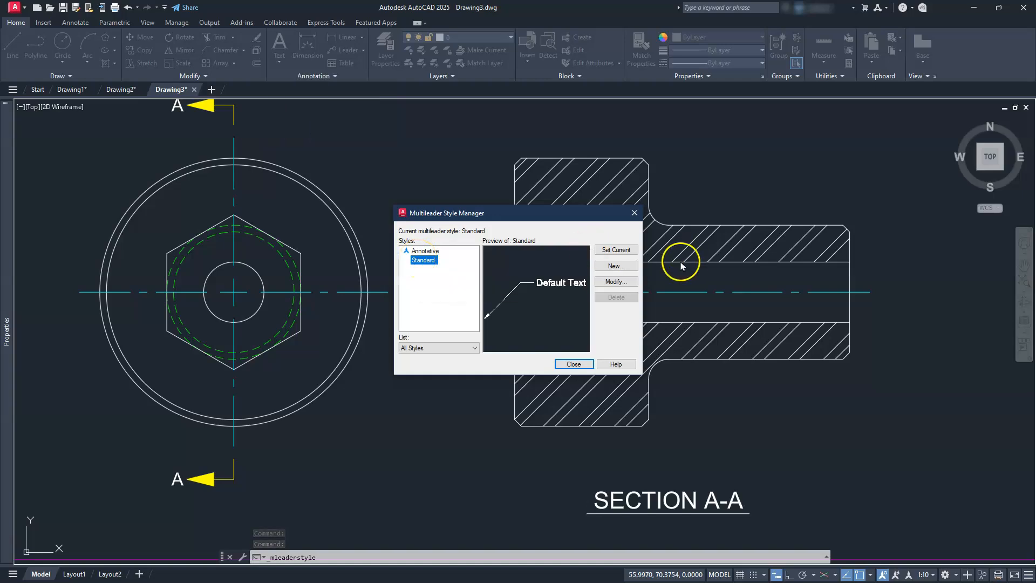
pyautogui.click(621, 282)
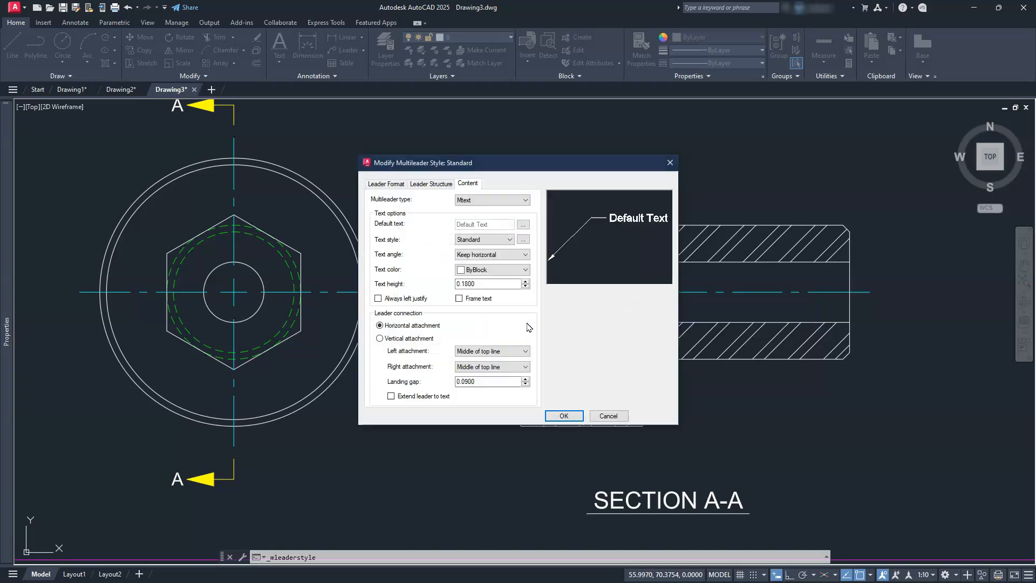
pyautogui.click(386, 183)
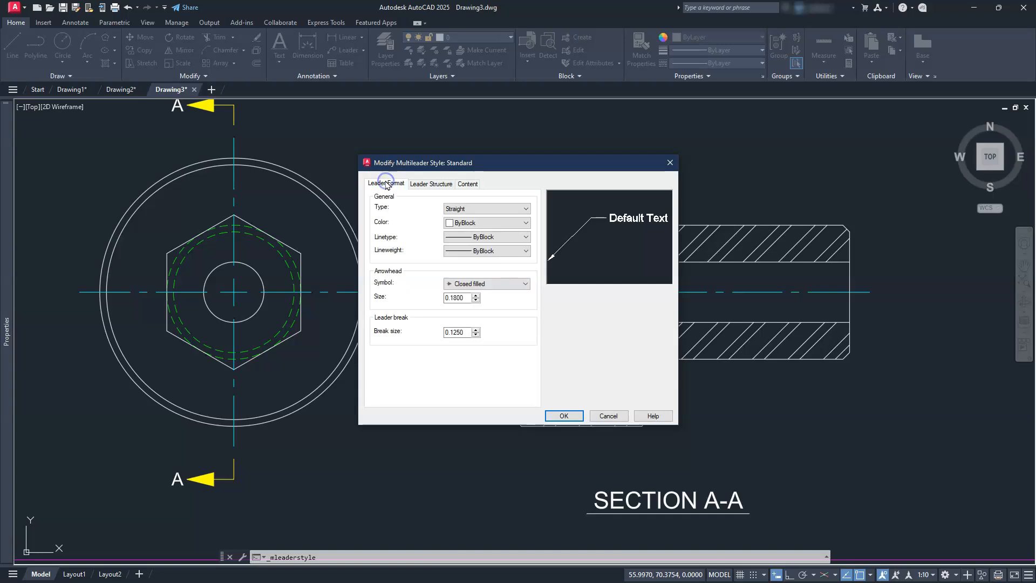
pyautogui.click(431, 184)
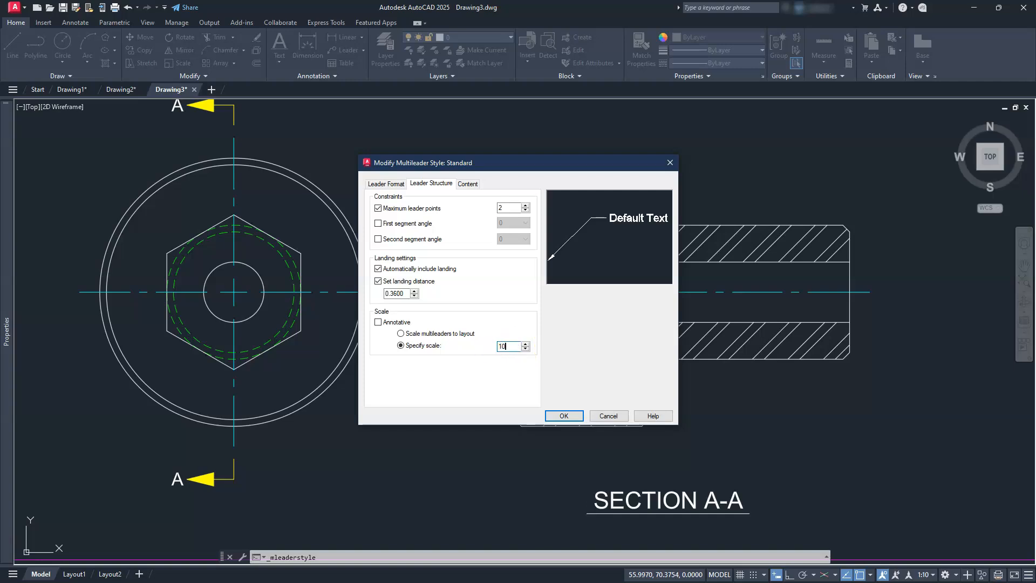
pyautogui.click(467, 184)
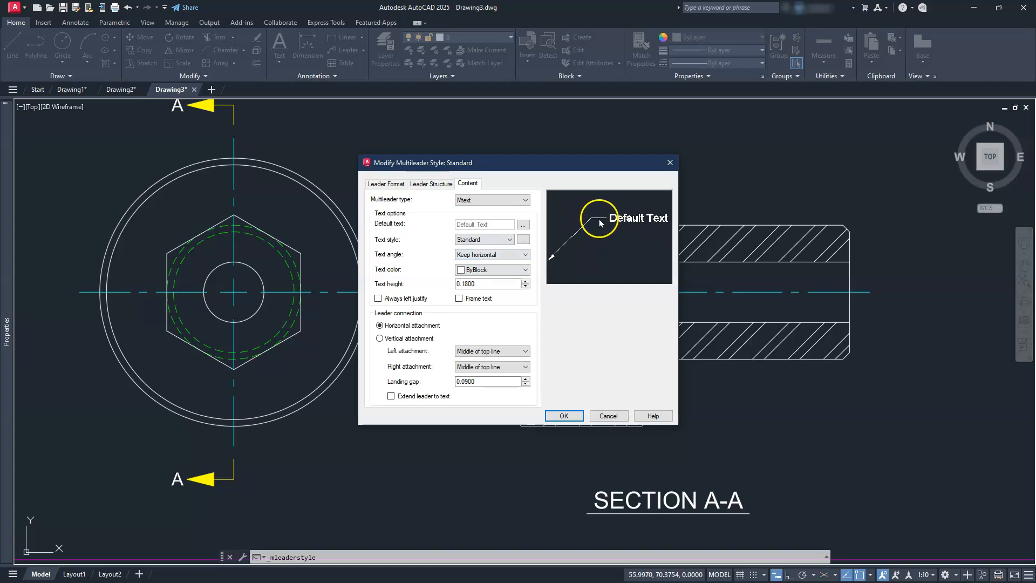
# - Constrain the Standard multileader style's first segment angle to 45, set its landing distance to .125, and save the style
pyautogui.click(435, 184)
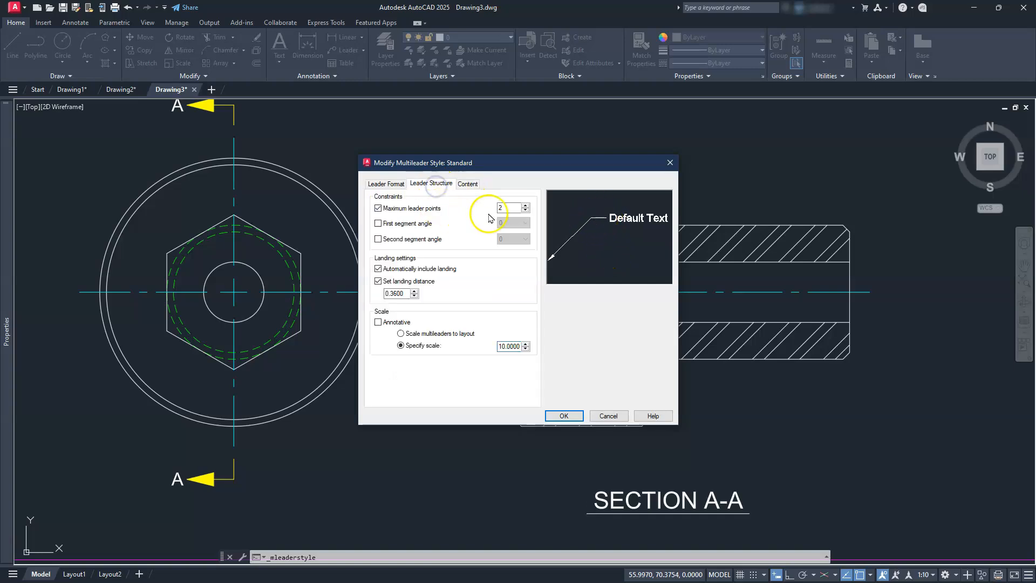
pyautogui.click(378, 224)
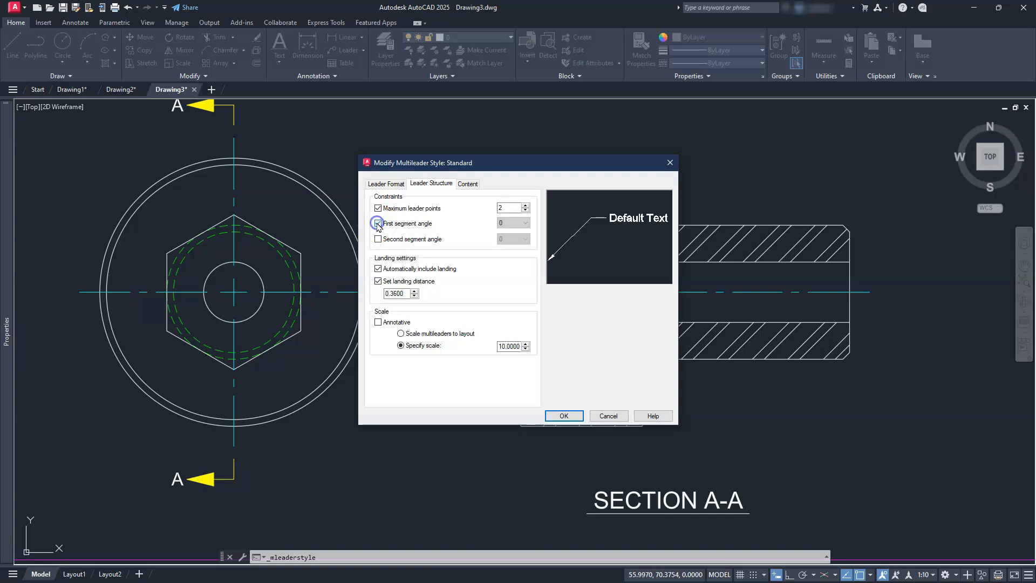
pyautogui.click(504, 223)
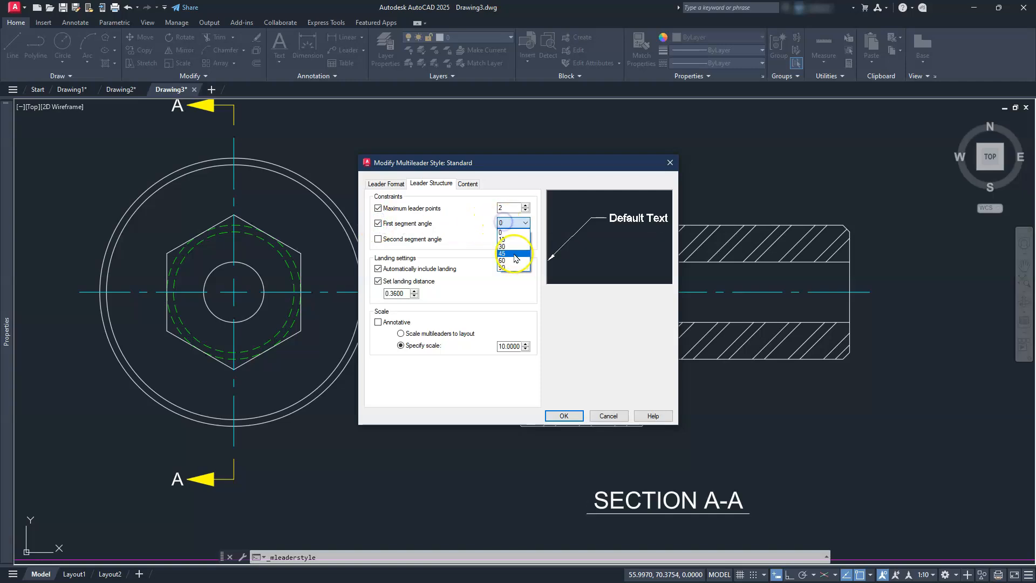
pyautogui.click(508, 253)
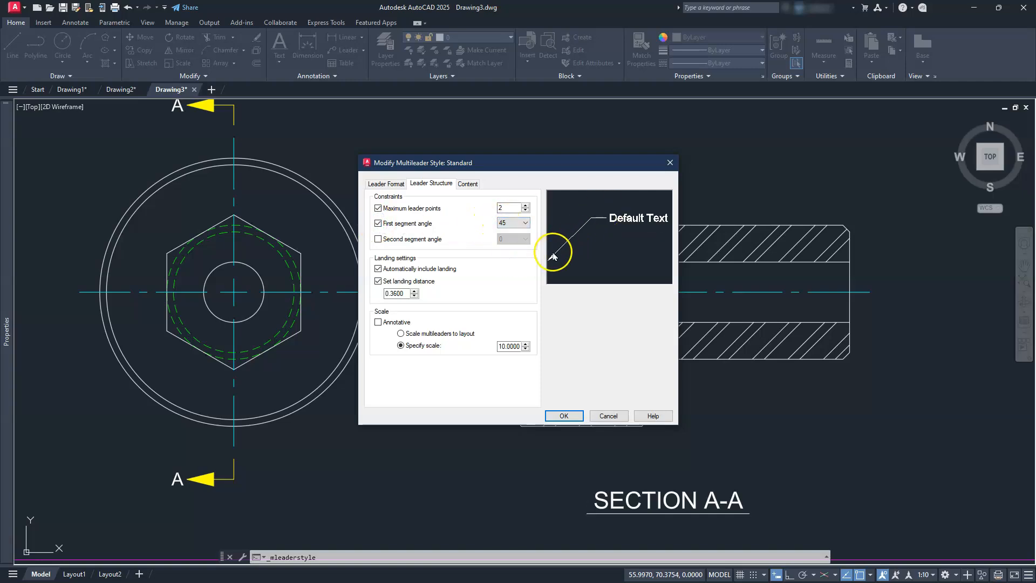
pyautogui.click(521, 209)
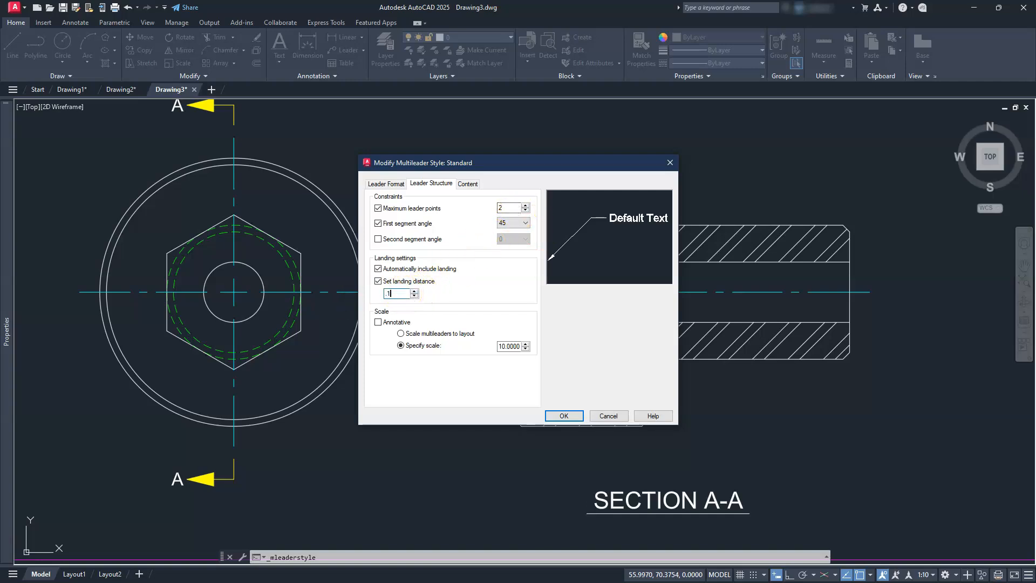
pyautogui.press('Return')
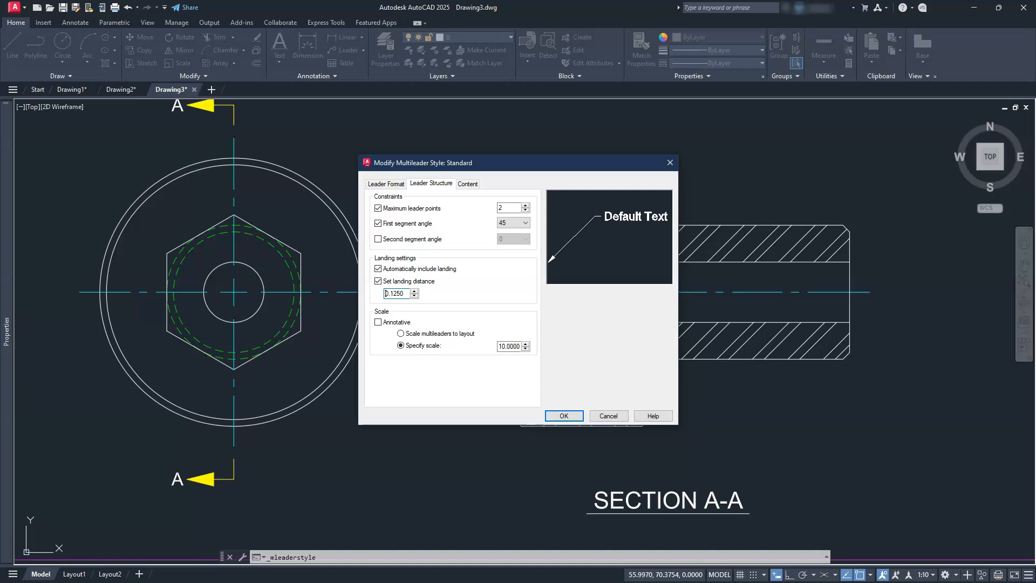
pyautogui.click(553, 416)
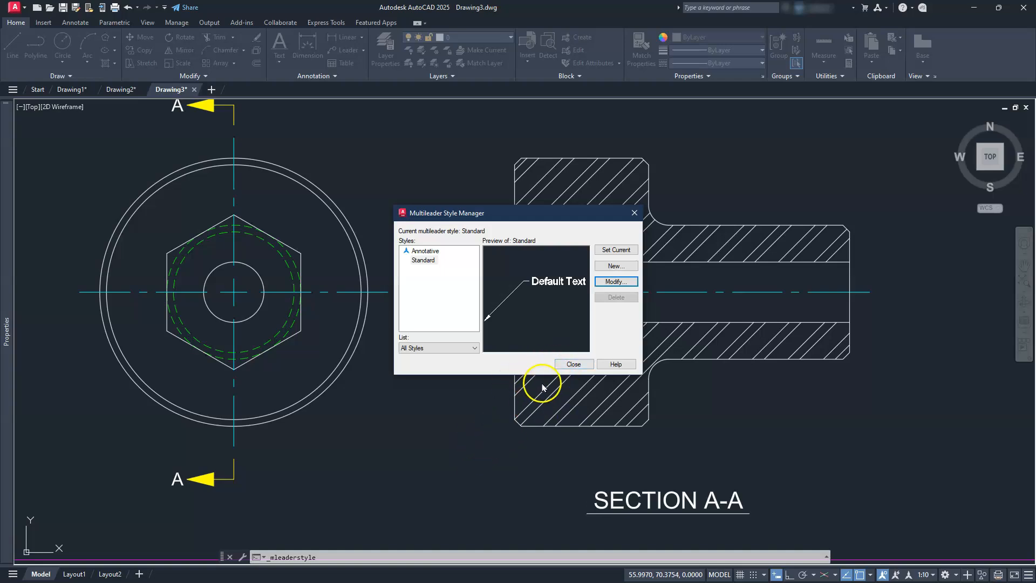
pyautogui.click(570, 363)
# - Place a multileader pointing at the section view's lower-left chamfer, with its landing about 7 units diagonally down and to the left
pyautogui.click(344, 50)
pyautogui.scroll(-3, 607, 479)
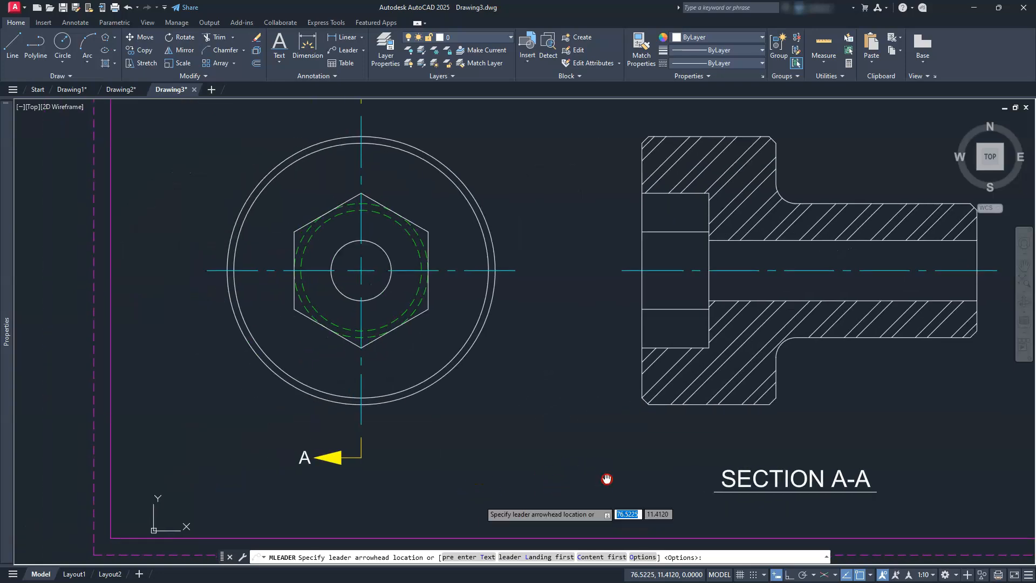
pyautogui.scroll(4, 605, 478)
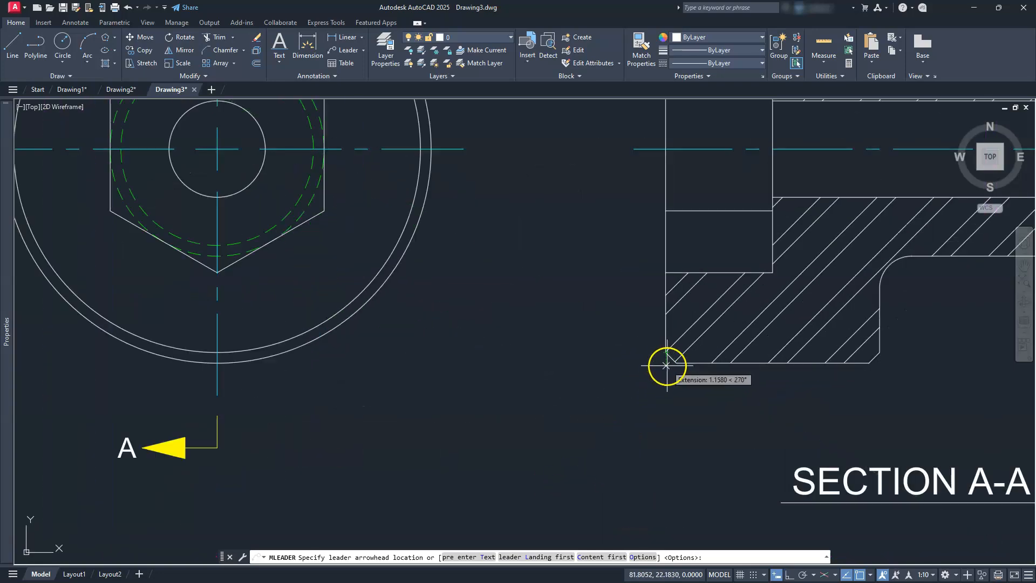
pyautogui.scroll(5, 670, 359)
pyautogui.click(704, 315)
pyautogui.scroll(-8, 695, 316)
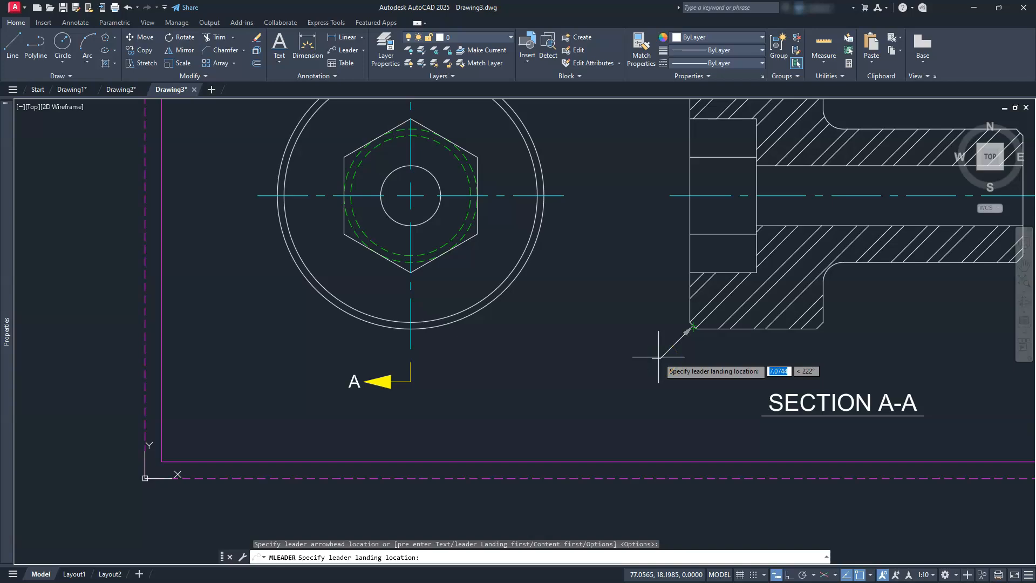
pyautogui.click(658, 357)
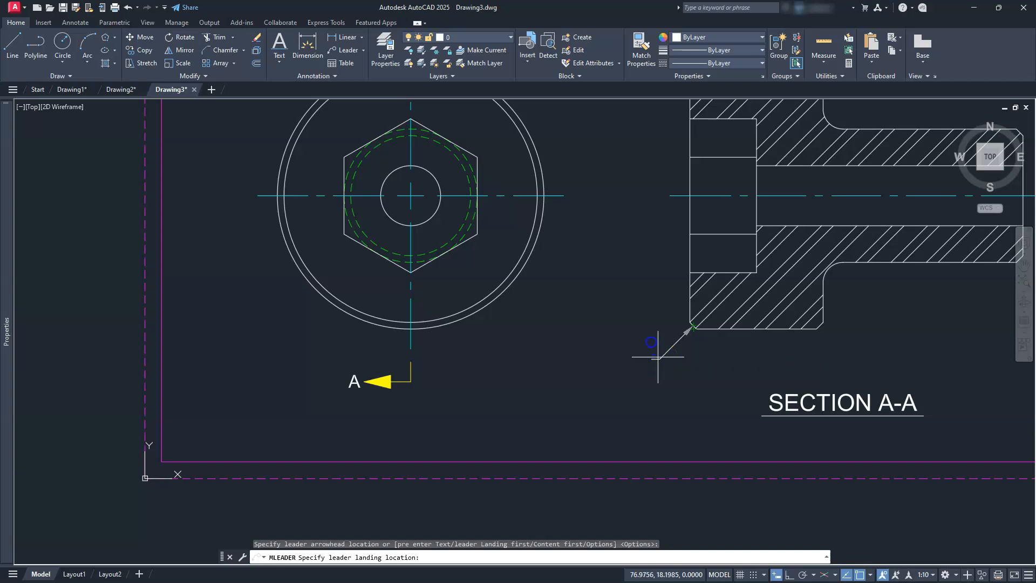
pyautogui.click(658, 357)
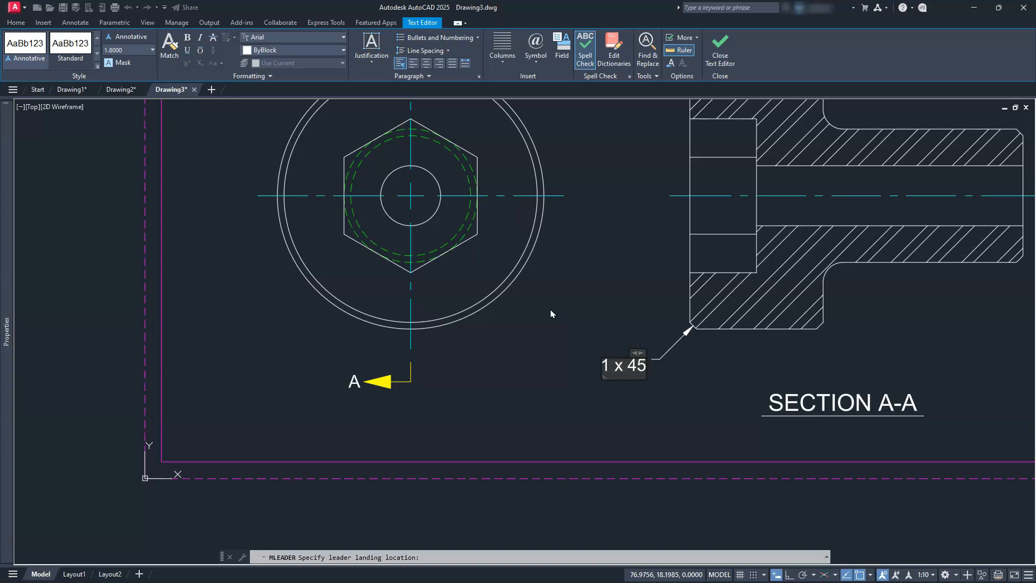
# - Finish the chamfer leader's note so it reads "1 x 45°" with "3 PLCS" on a second line, and close the text editor
pyautogui.write('%%')
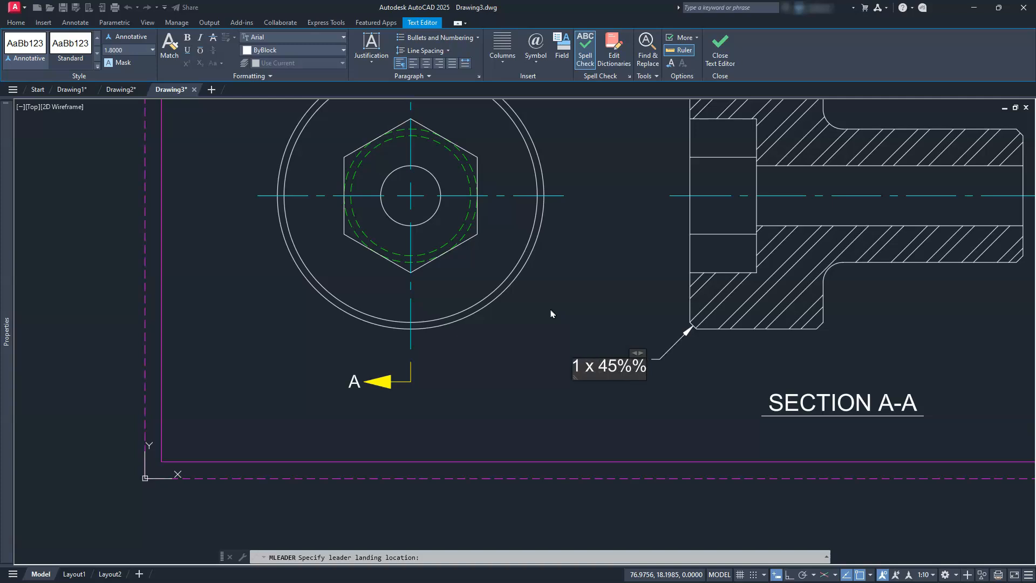
pyautogui.write('d')
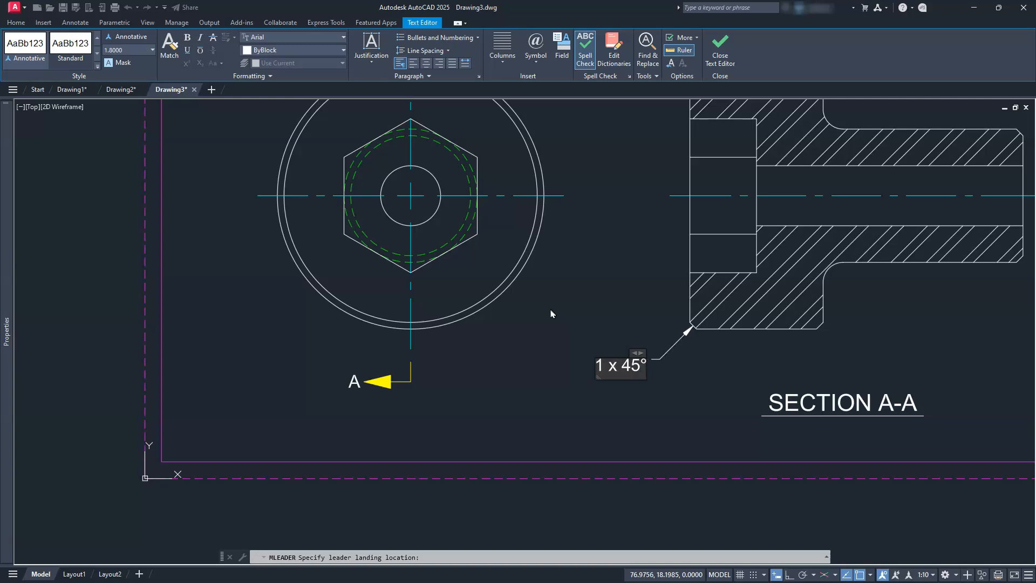
pyautogui.press('Return')
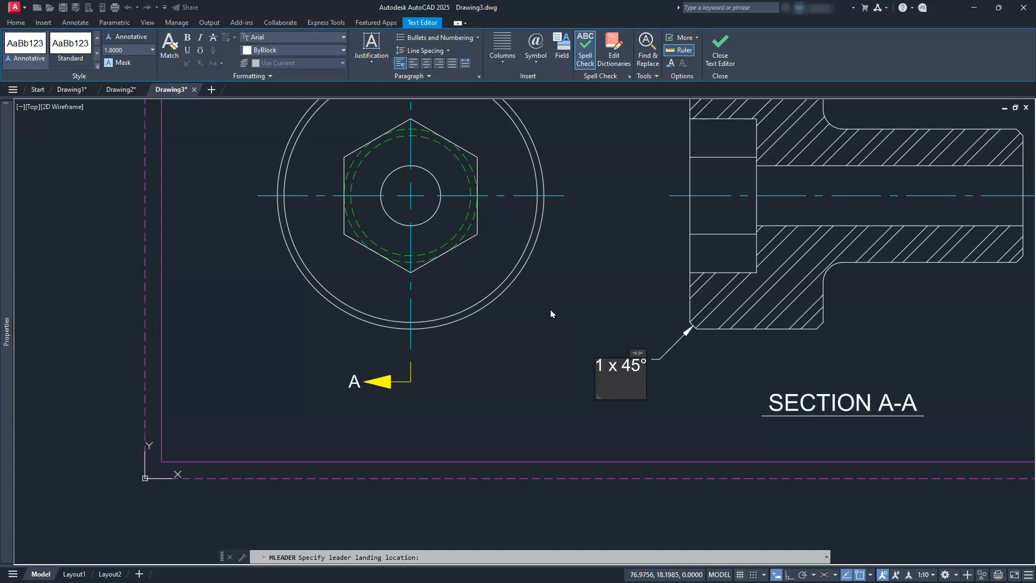
pyautogui.write('3 PLCS')
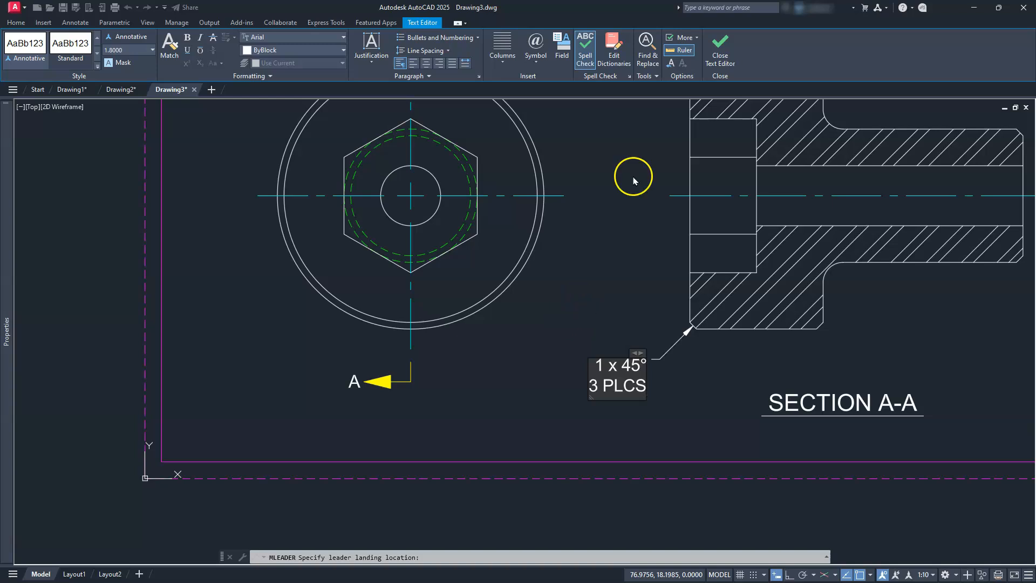
pyautogui.click(725, 43)
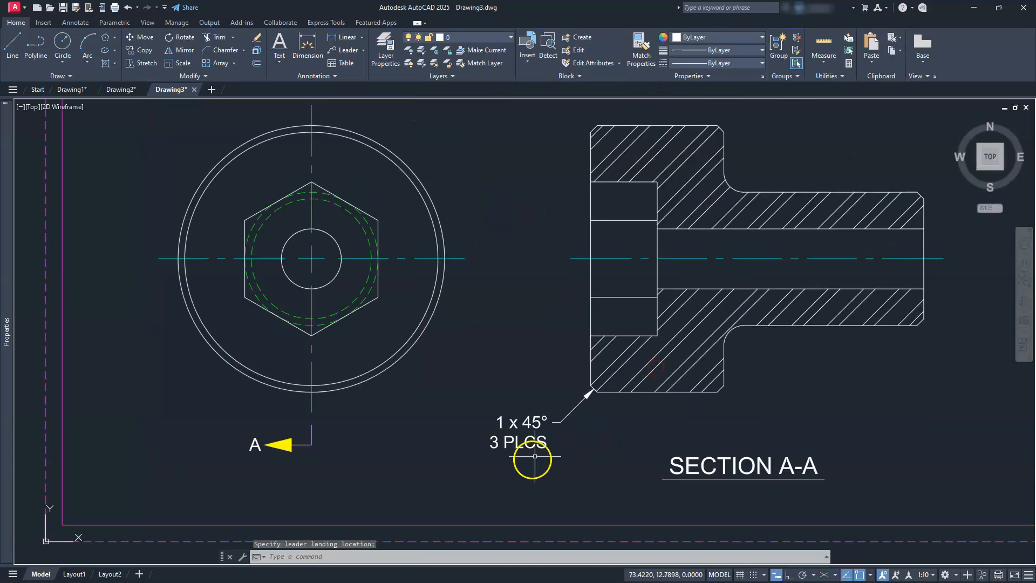
# - Assign the chamfer multileader and its note to the dim layer and clear the selection
pyautogui.click(562, 399)
pyautogui.click(487, 461)
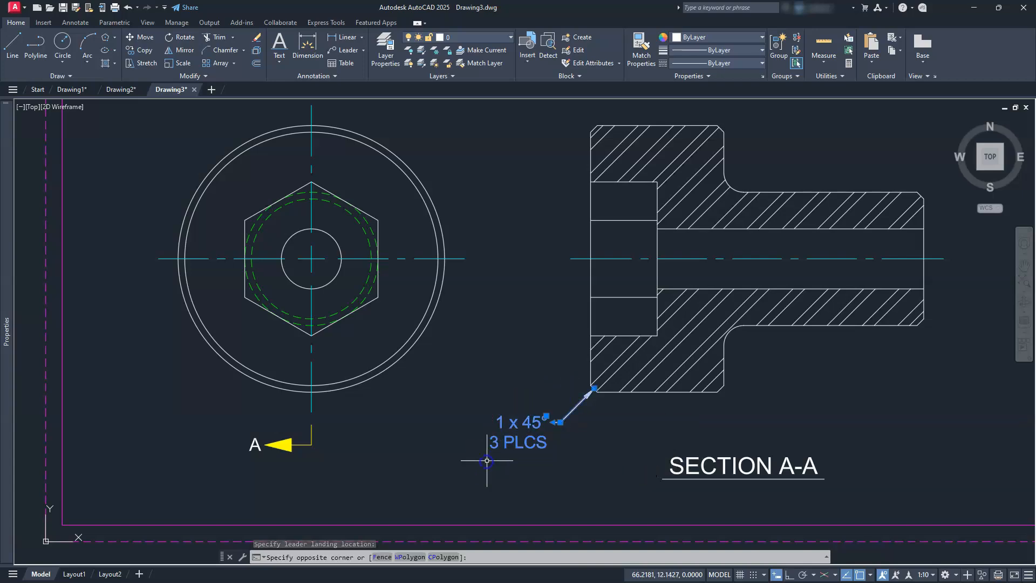
pyautogui.click(511, 37)
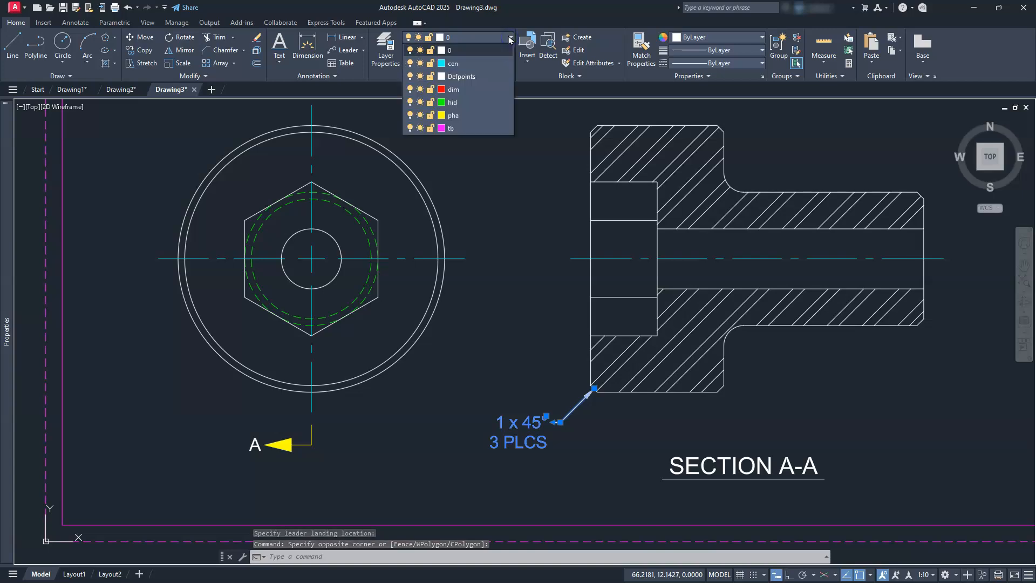
pyautogui.click(453, 89)
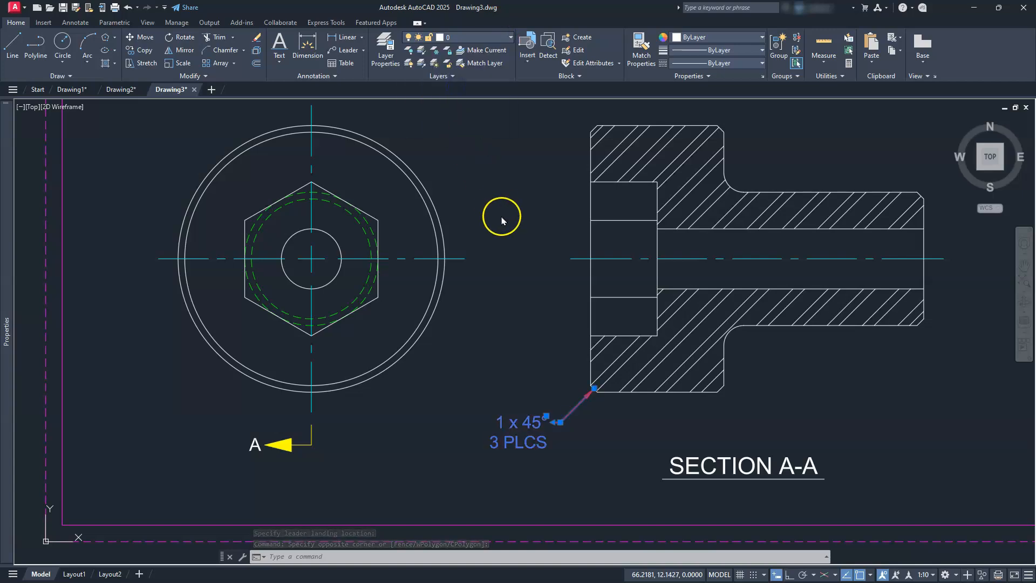
pyautogui.press('Escape')
pyautogui.press('Escape')
pyautogui.press('Escape')
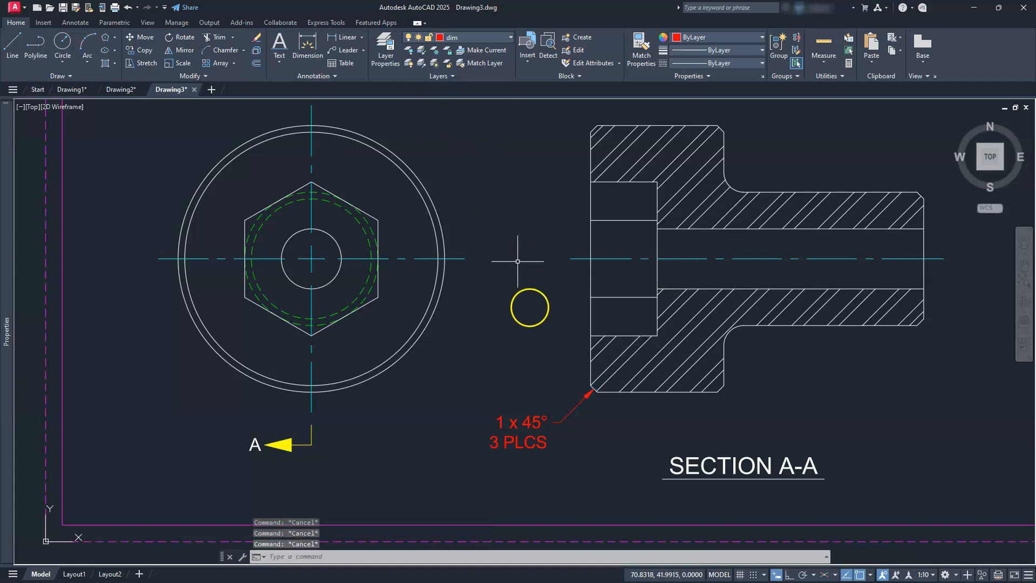
# - Set dim as the layer override for new dimensions
pyautogui.scroll(-2, 532, 307)
pyautogui.moveTo(607, 308); pyautogui.dragTo(570, 365, button='middle')
pyautogui.scroll(1, 564, 332)
pyautogui.moveTo(616, 325); pyautogui.dragTo(571, 269, button='middle')
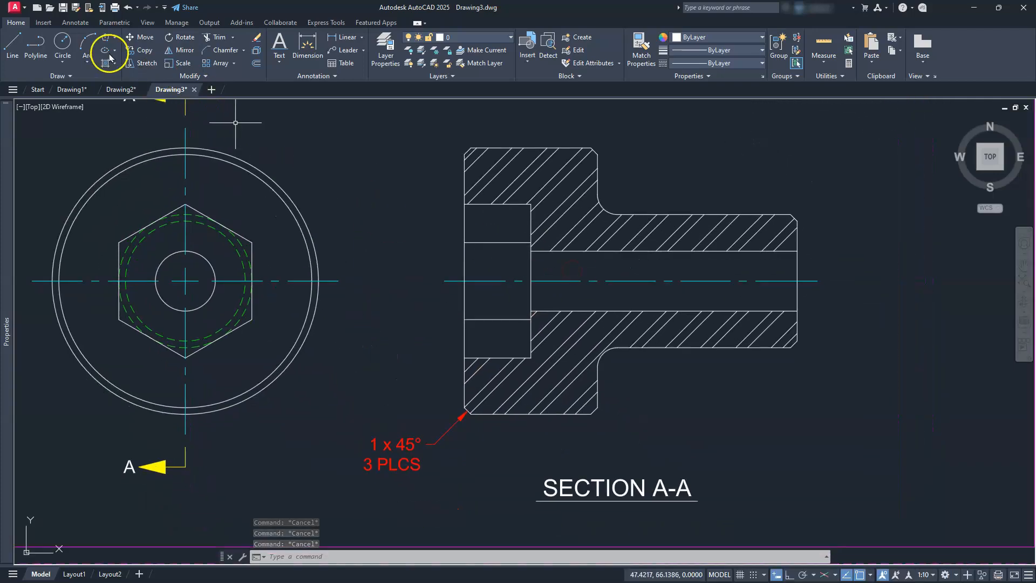
pyautogui.click(76, 23)
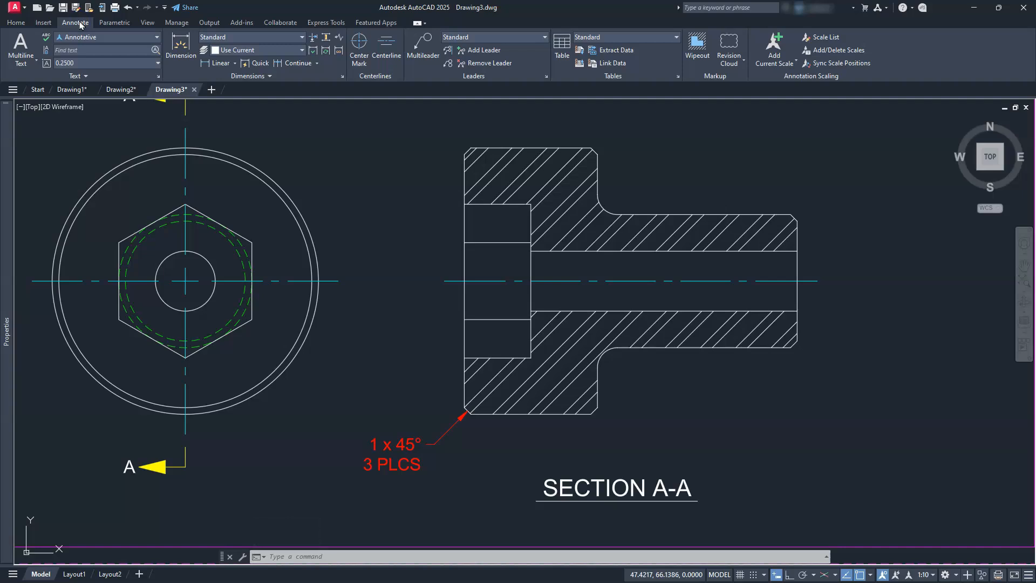
pyautogui.click(256, 55)
pyautogui.click(226, 107)
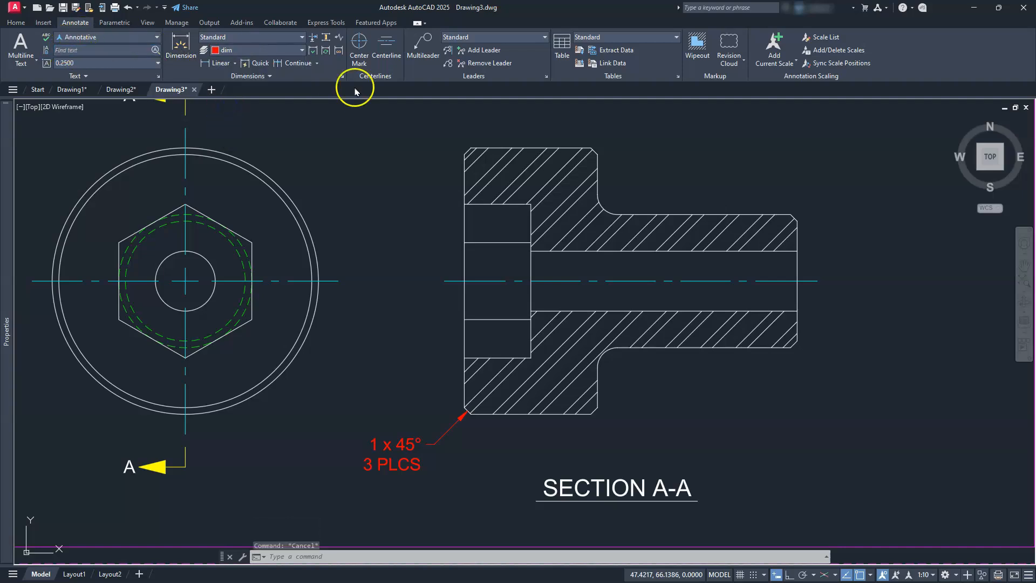
# - Open the Dimension Style Manager and make the Annotative dimension style current
pyautogui.click(342, 76)
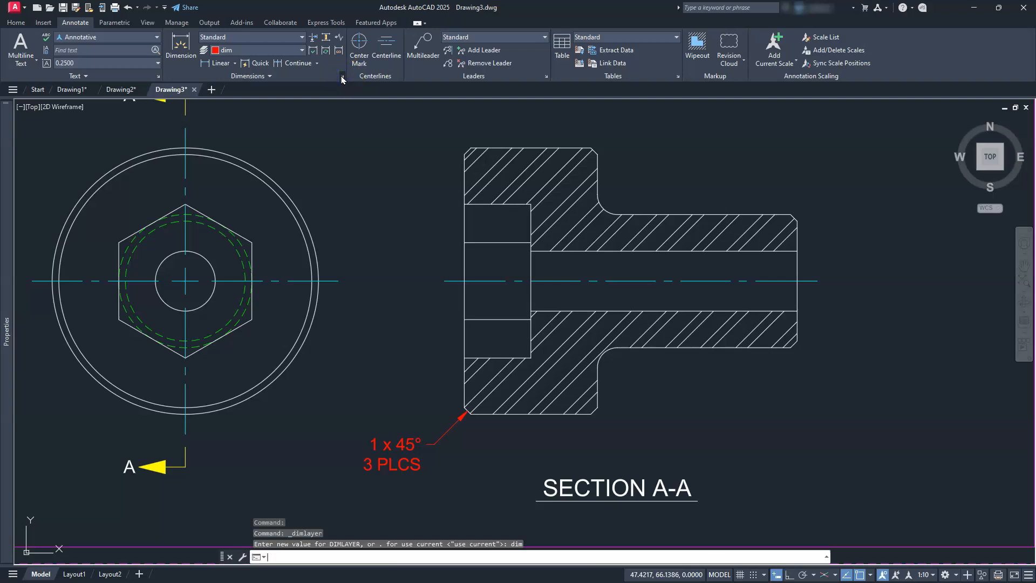
pyautogui.click(383, 232)
pyautogui.click(432, 290)
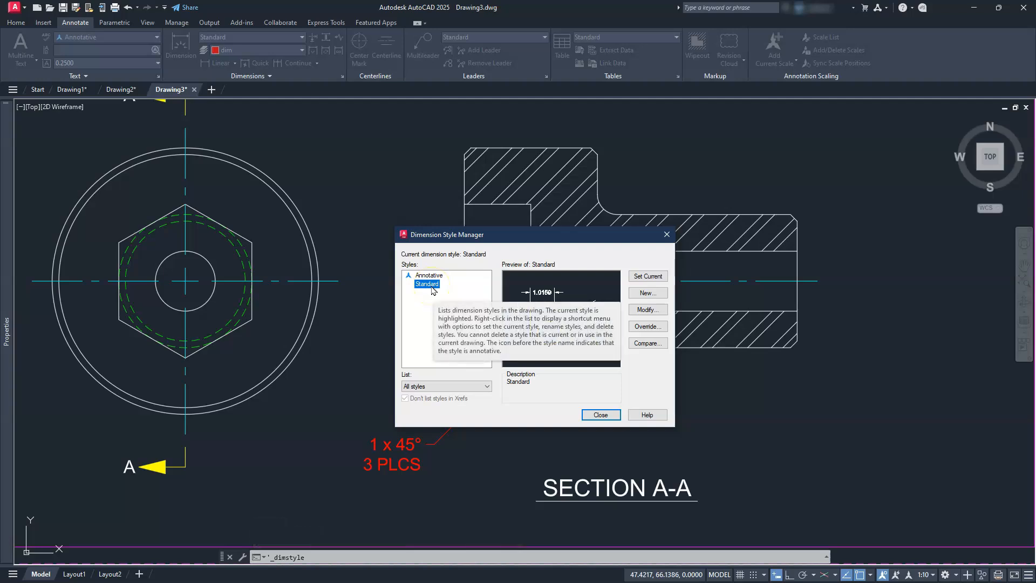
pyautogui.click(431, 275)
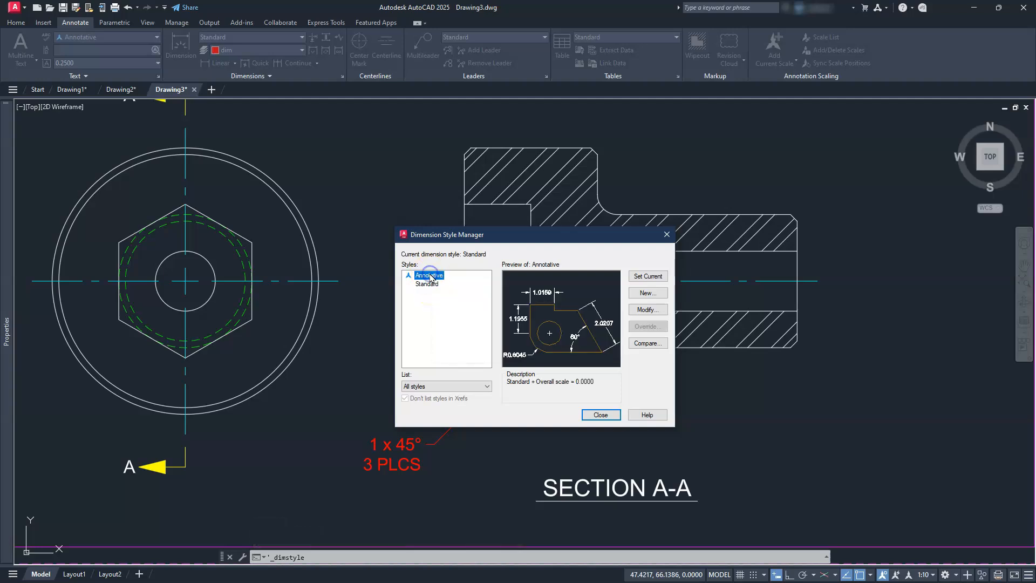
pyautogui.click(407, 281)
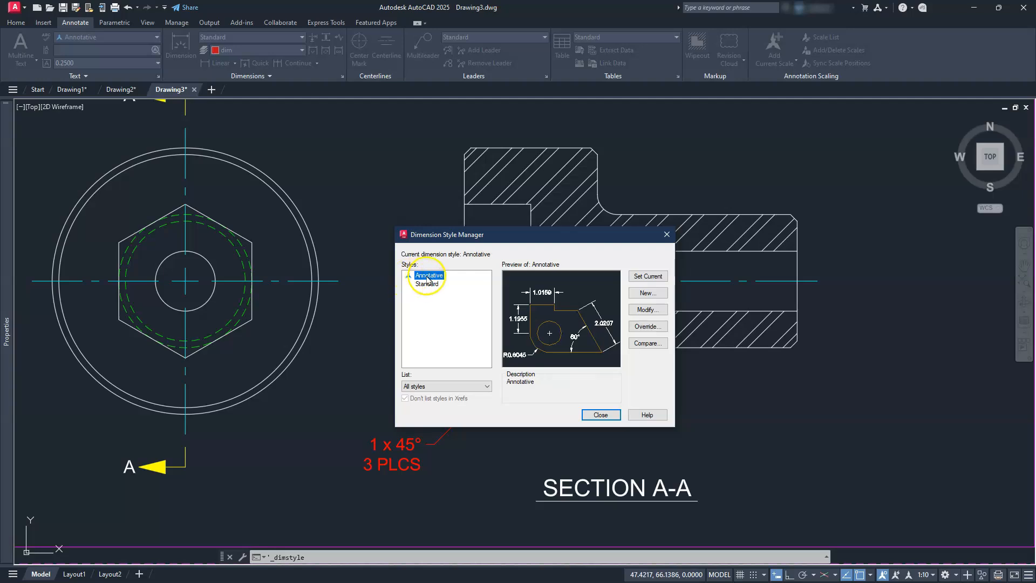
# - Modify the Annotative dimension style to suppress trailing zeros in linear dimensions and use a text height of .125
pyautogui.click(648, 310)
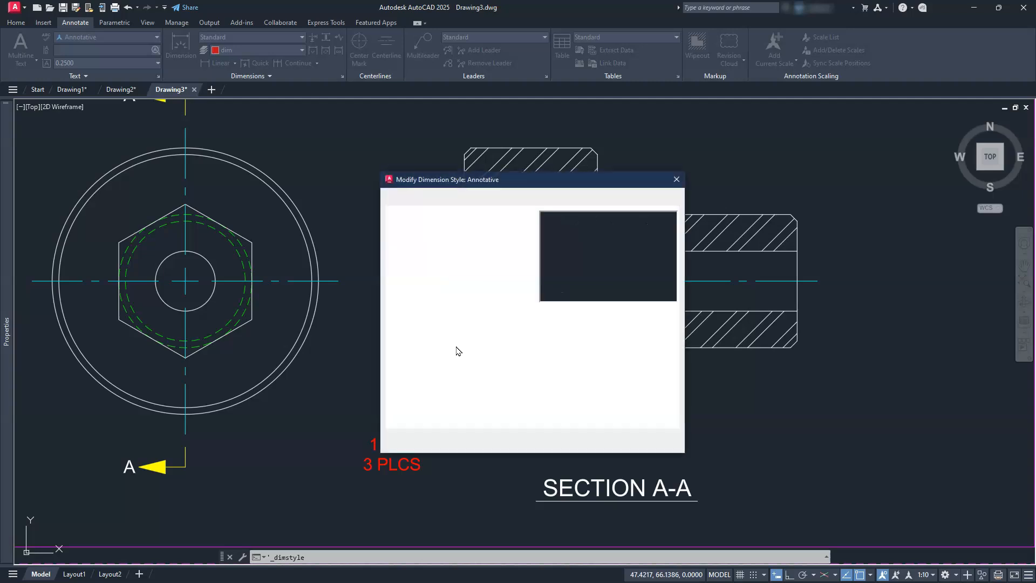
pyautogui.click(489, 278)
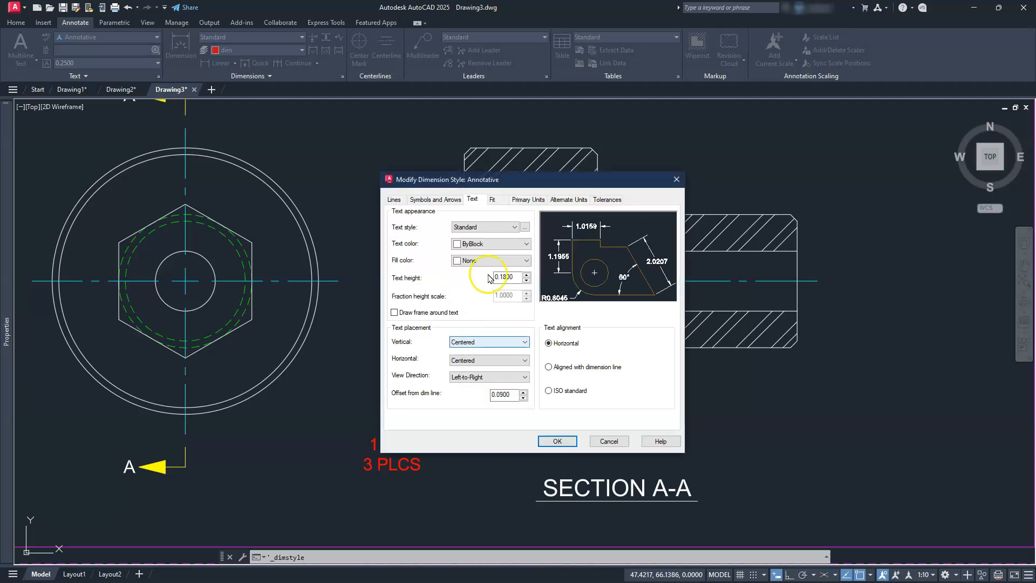
pyautogui.click(527, 201)
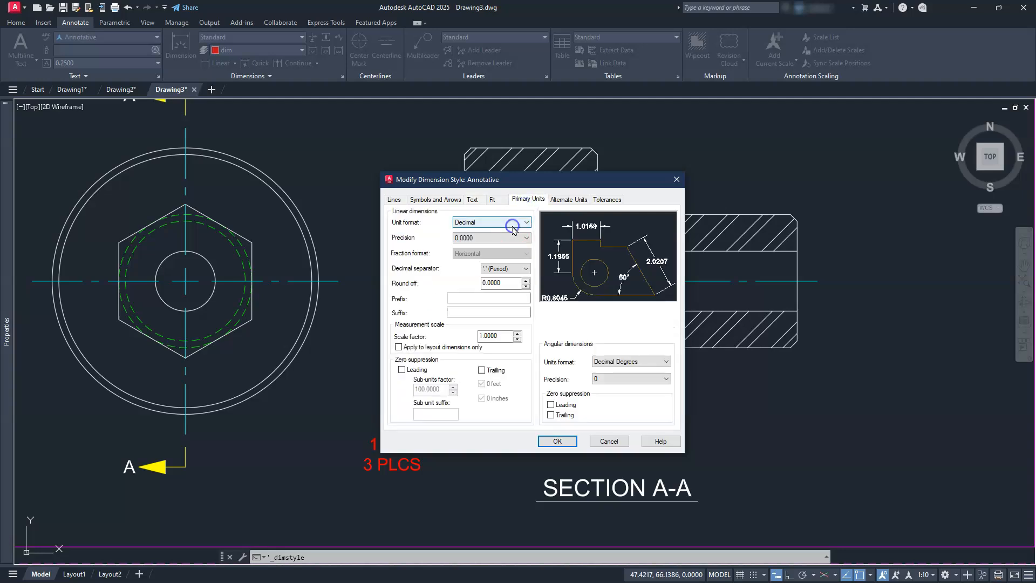
pyautogui.click(481, 371)
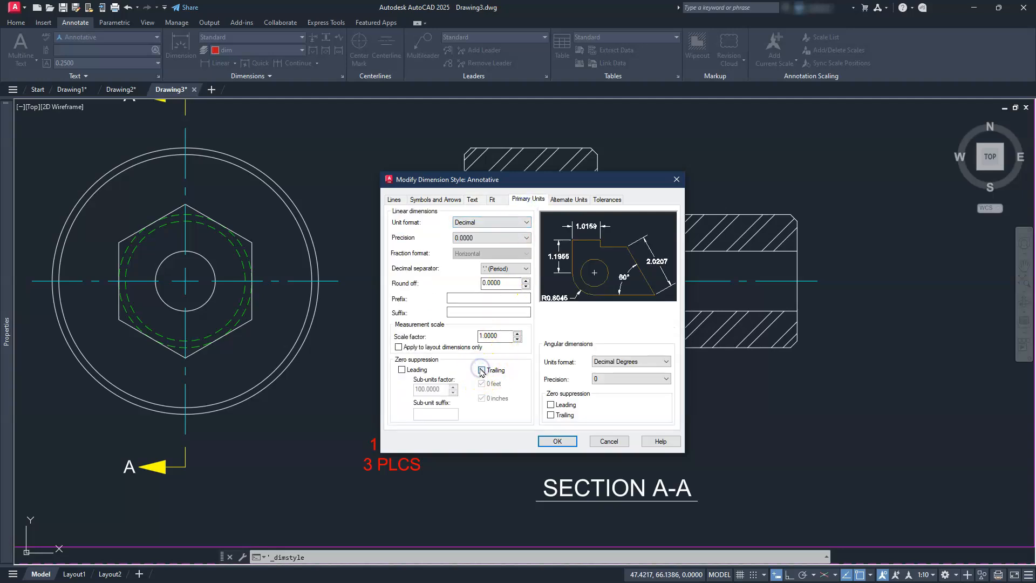
pyautogui.click(498, 199)
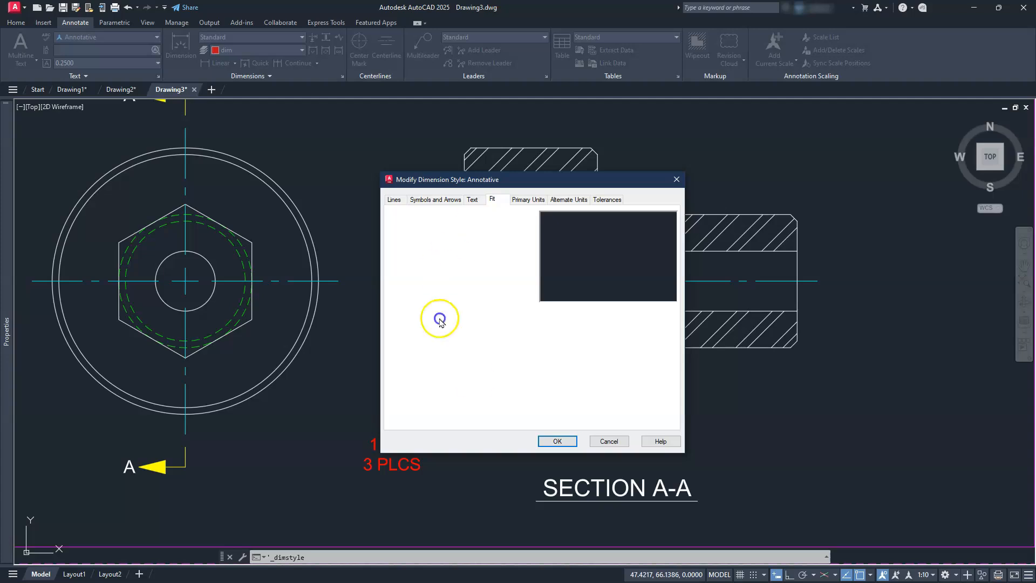
pyautogui.click(469, 200)
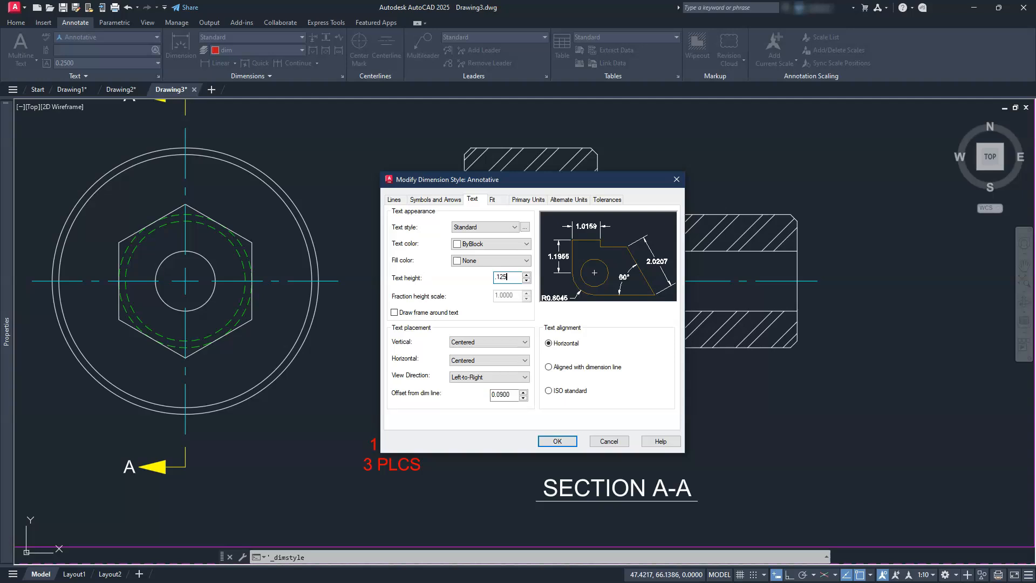
pyautogui.moveTo(478, 184); pyautogui.dragTo(492, 153)
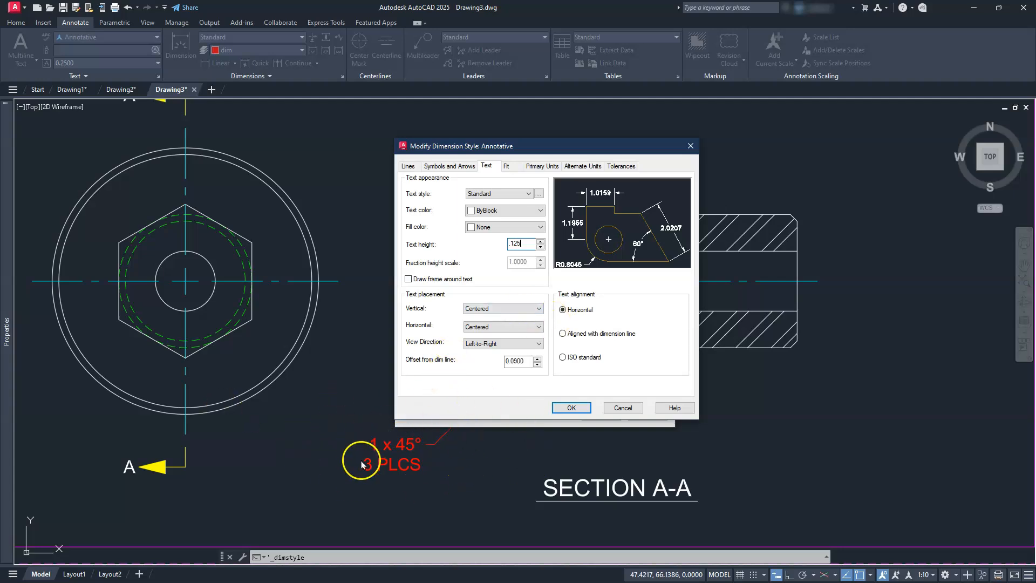
# - Set the Annotative style's extension lines to extend 0.125 beyond the dimension lines, save the style and close the manager
pyautogui.click(467, 170)
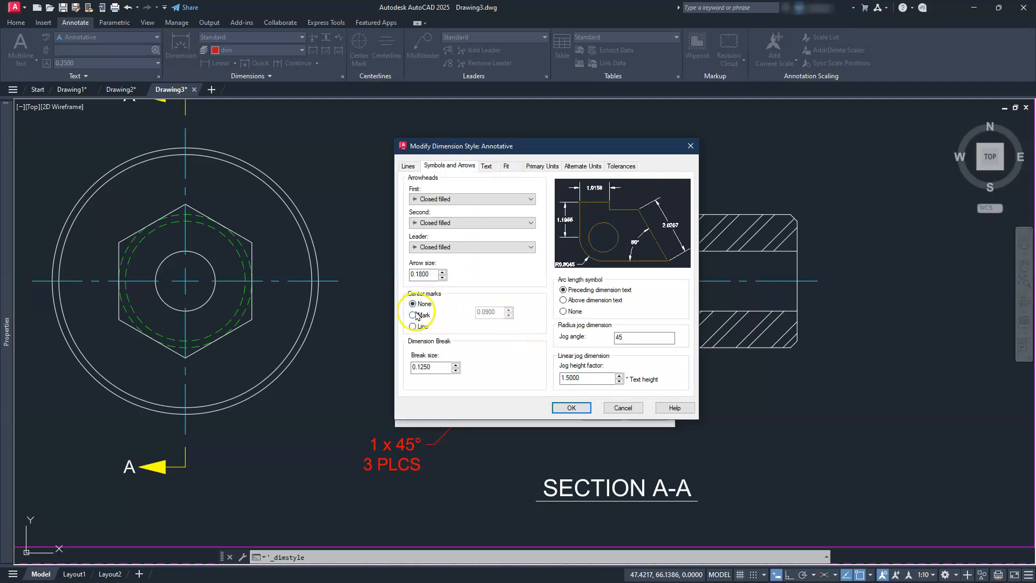
pyautogui.click(409, 167)
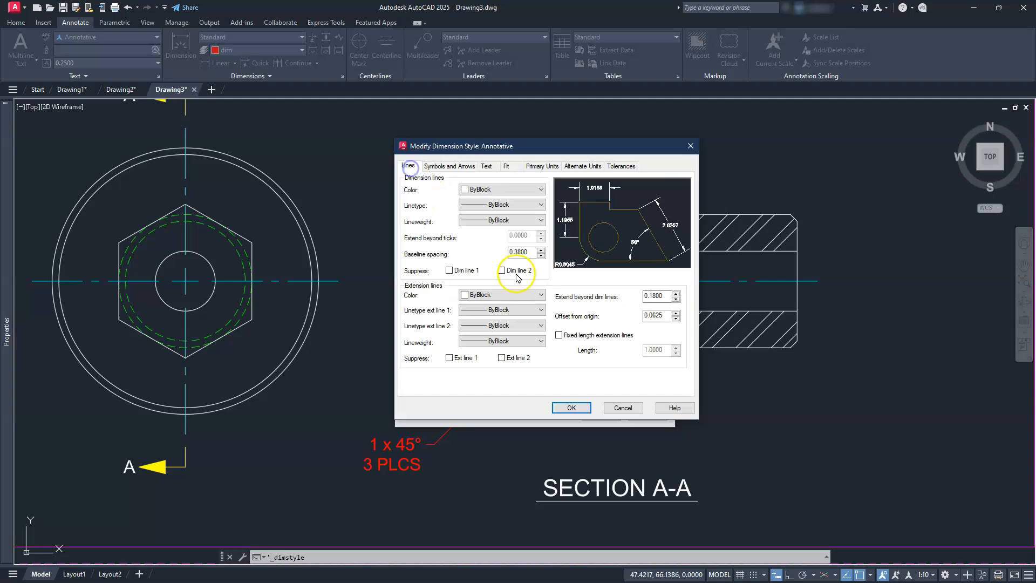
pyautogui.moveTo(664, 297); pyautogui.dragTo(646, 296)
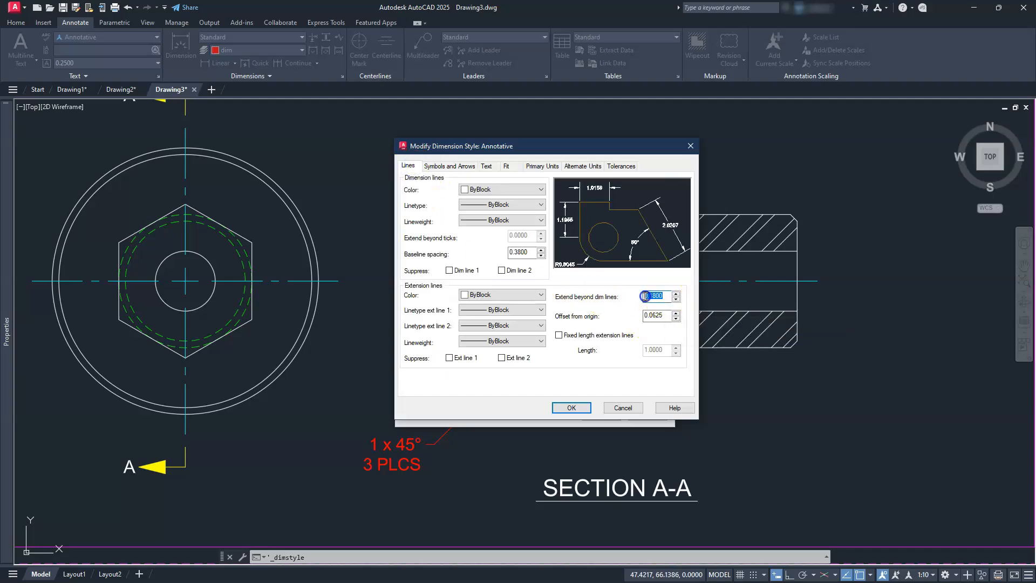
pyautogui.press('BackSpace')
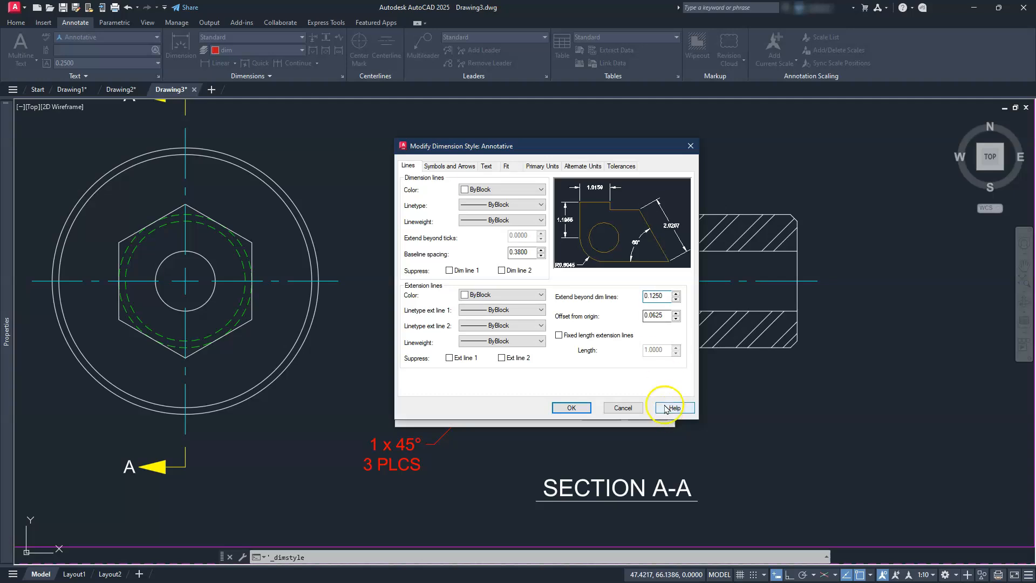
pyautogui.click(573, 409)
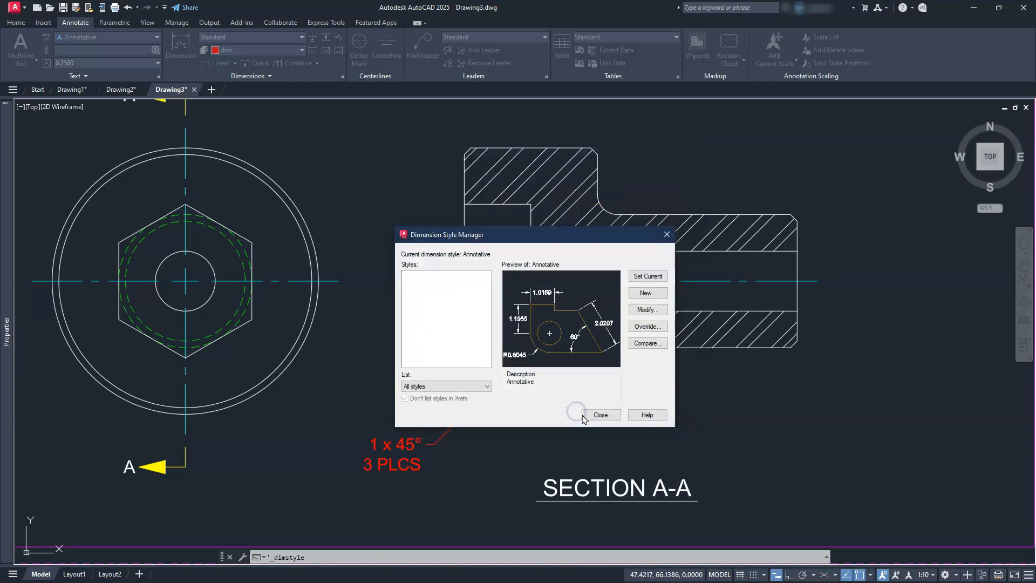
pyautogui.click(597, 415)
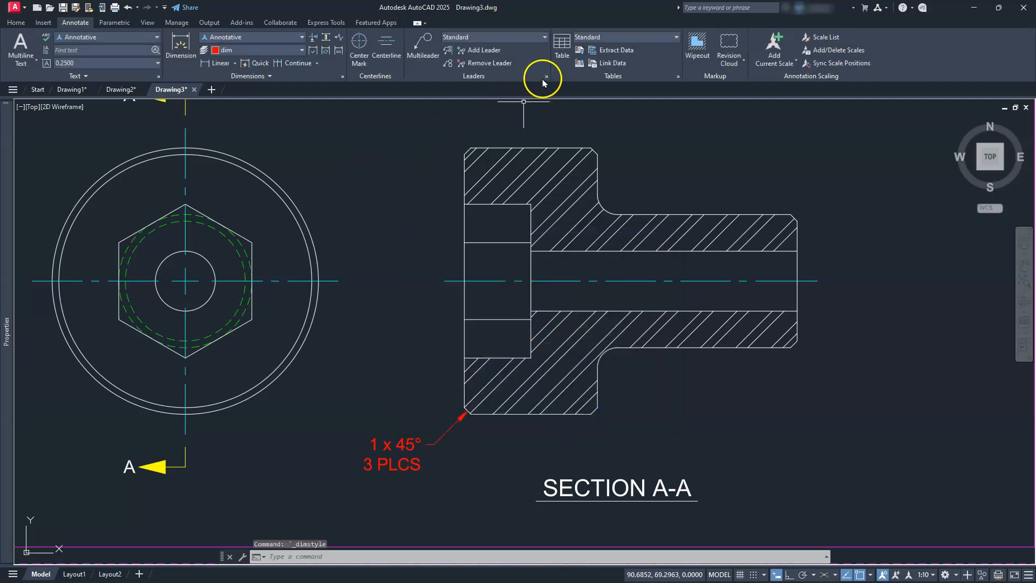
# - Modify the Standard multileader style's text height to .125, save it and close the Multileader Style Manager
pyautogui.click(546, 77)
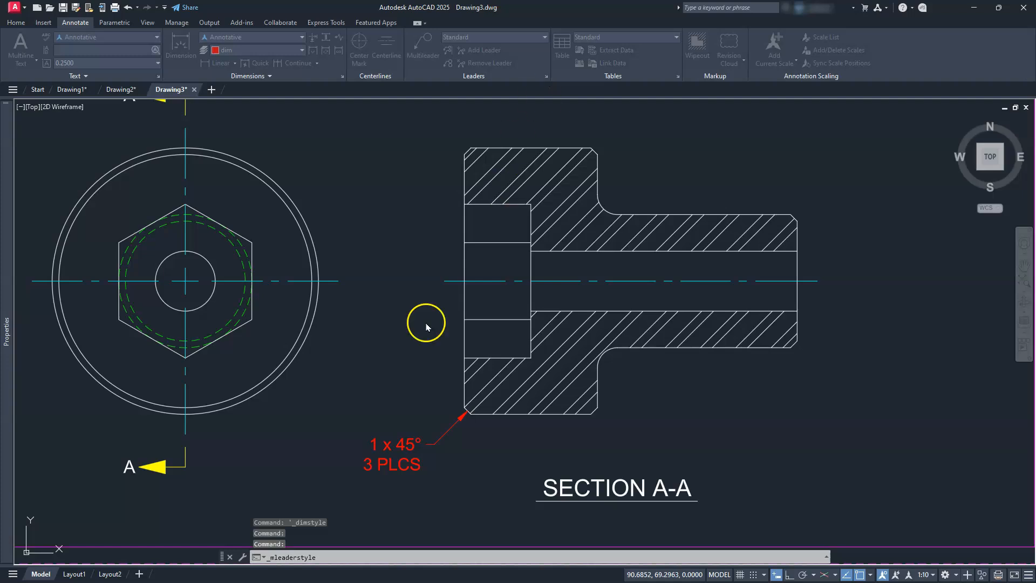
pyautogui.click(612, 282)
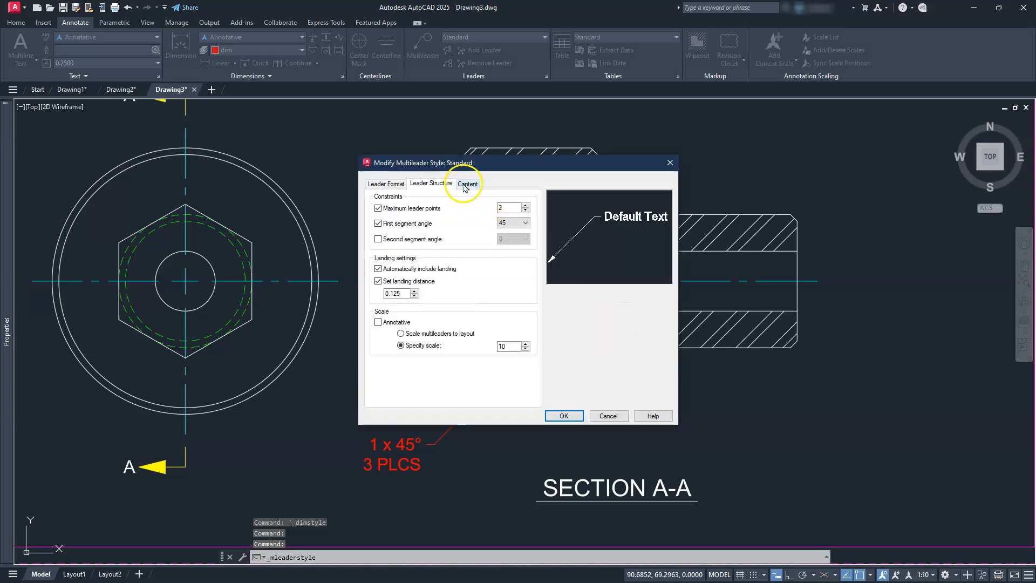
pyautogui.click(466, 185)
pyautogui.click(480, 289)
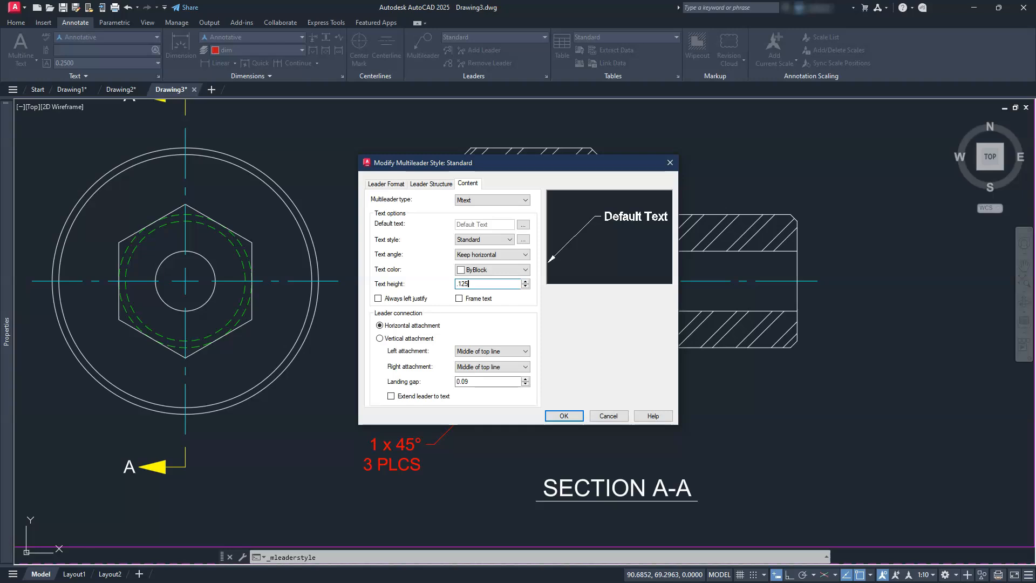
pyautogui.click(563, 416)
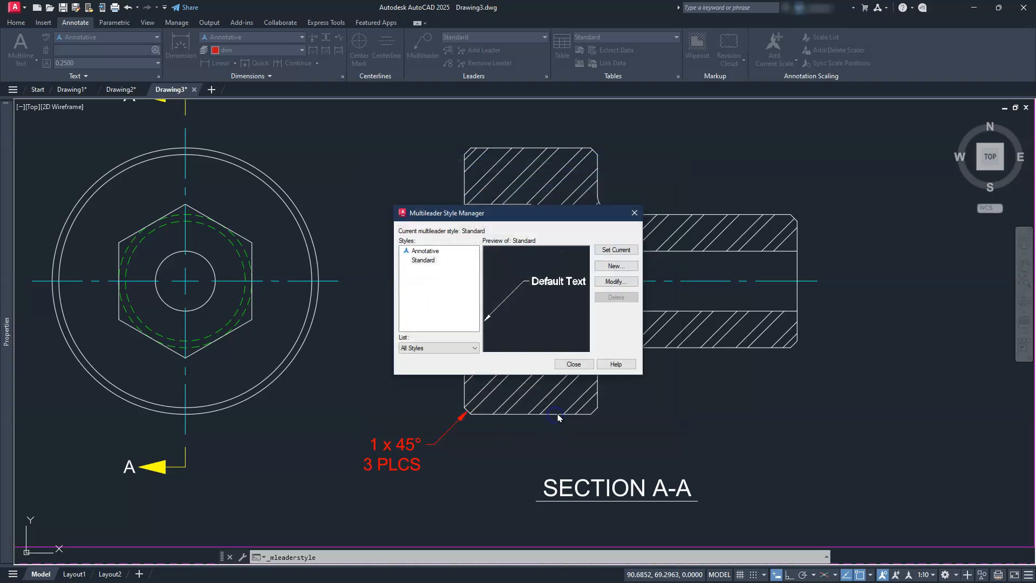
pyautogui.click(568, 363)
pyautogui.click(567, 358)
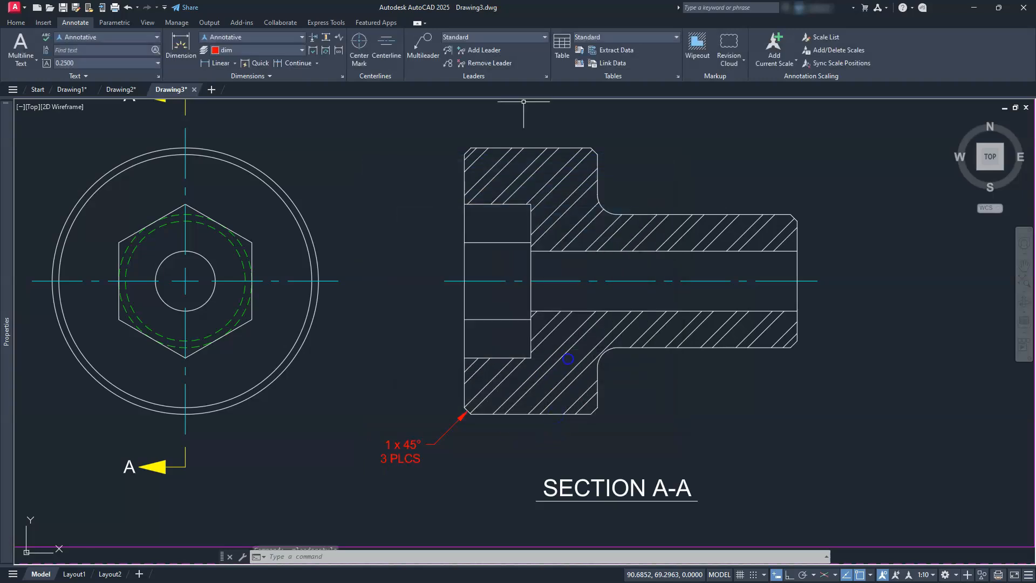
pyautogui.press('Escape')
pyautogui.press('Escape')
pyautogui.press('Escape')
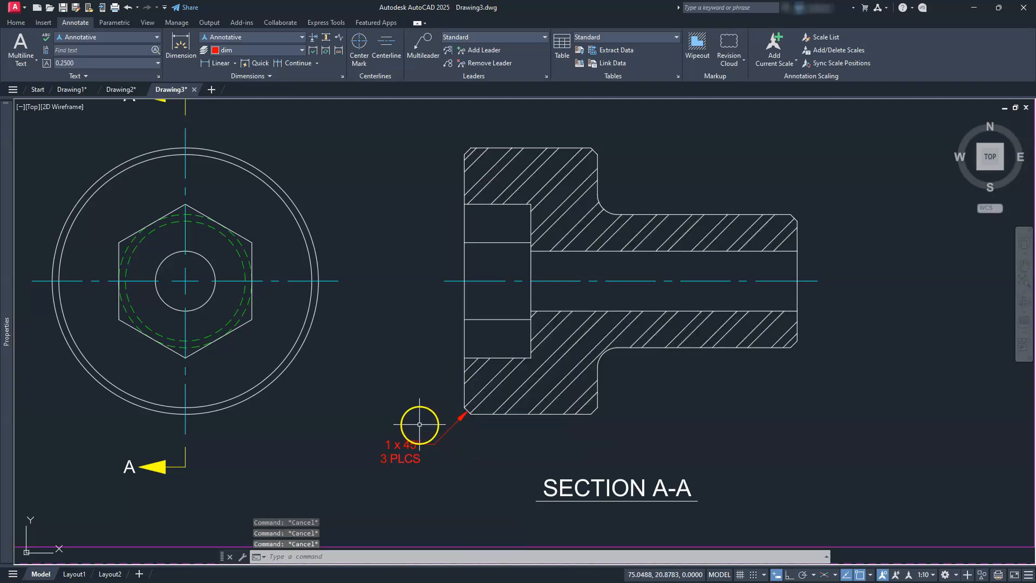
# - Add a linear dimension above the section view for the depth of the hex socket from the flange's outer face
pyautogui.moveTo(511, 323); pyautogui.dragTo(506, 434, button='middle')
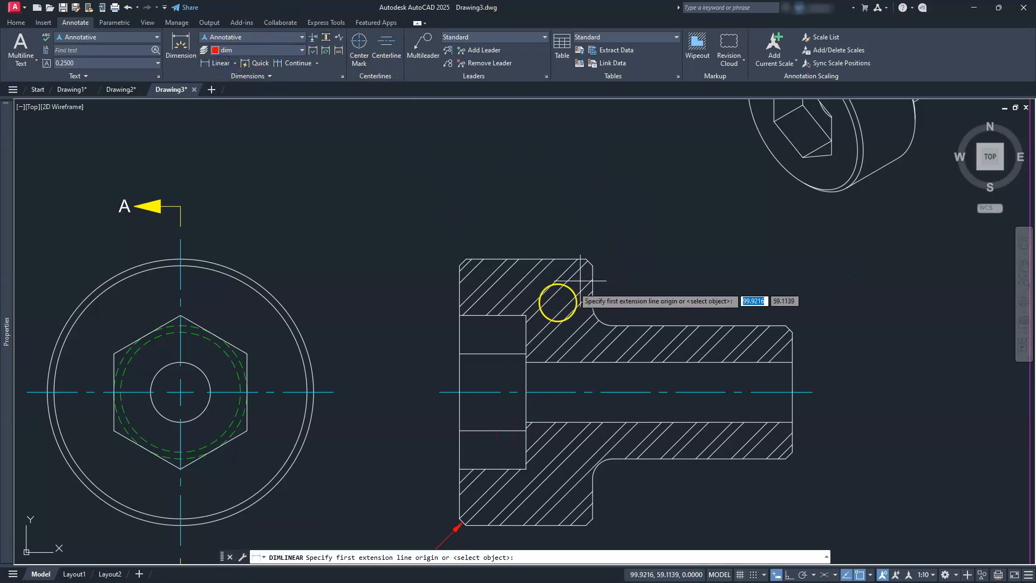
pyautogui.click(524, 318)
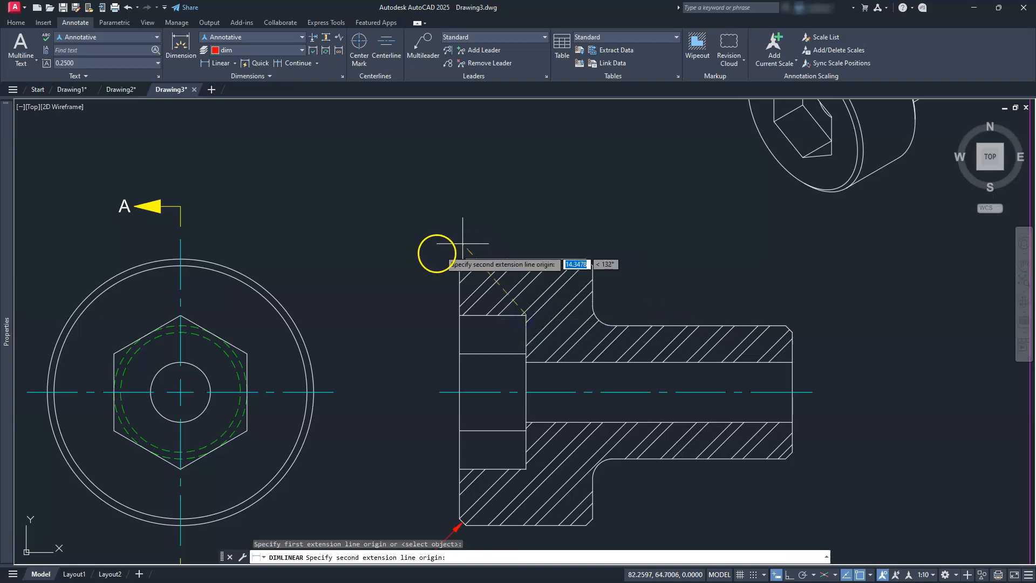
pyautogui.click(458, 267)
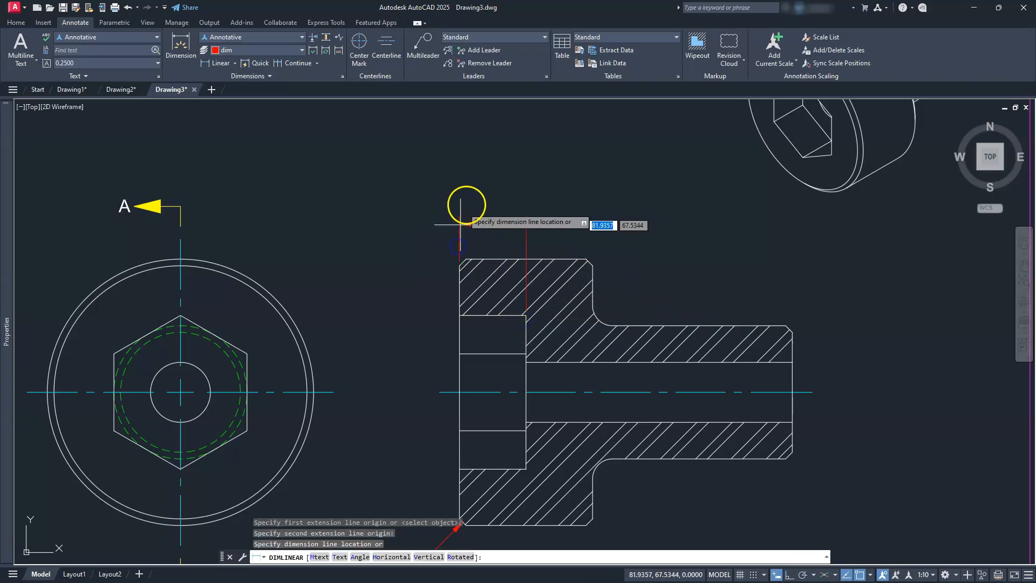
pyautogui.click(485, 229)
pyautogui.press('Escape')
pyautogui.press('Escape')
# - Add a linear dimension for the flange's thickness, placed above the socket-depth dimension in the section view
pyautogui.write('DIMLI')
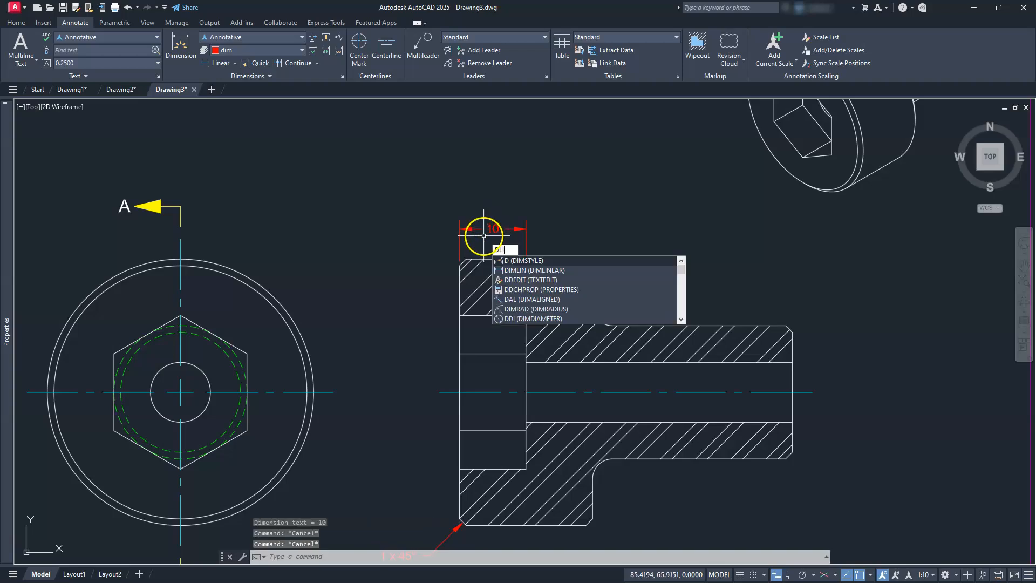
pyautogui.press('Return')
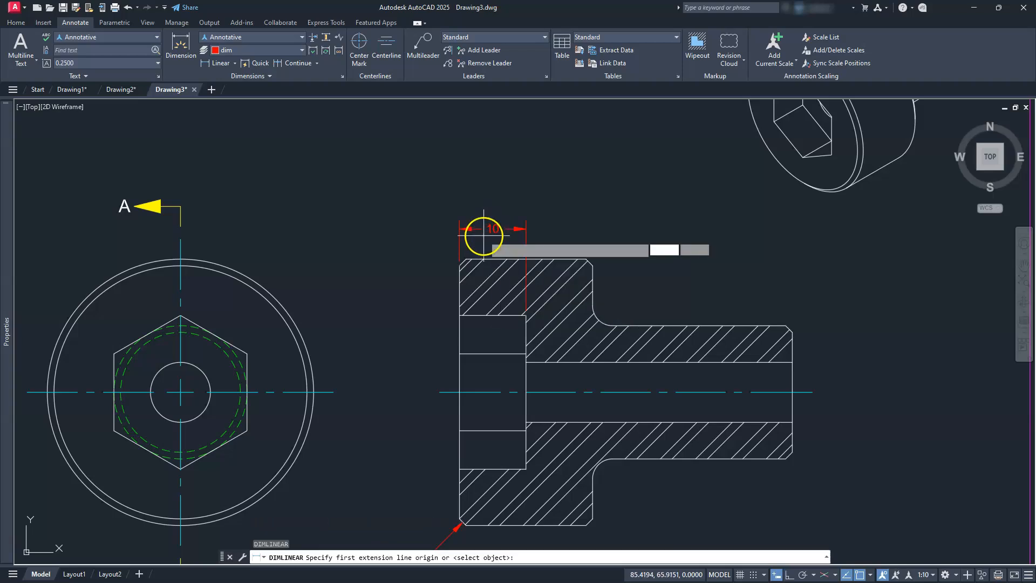
pyautogui.click(459, 264)
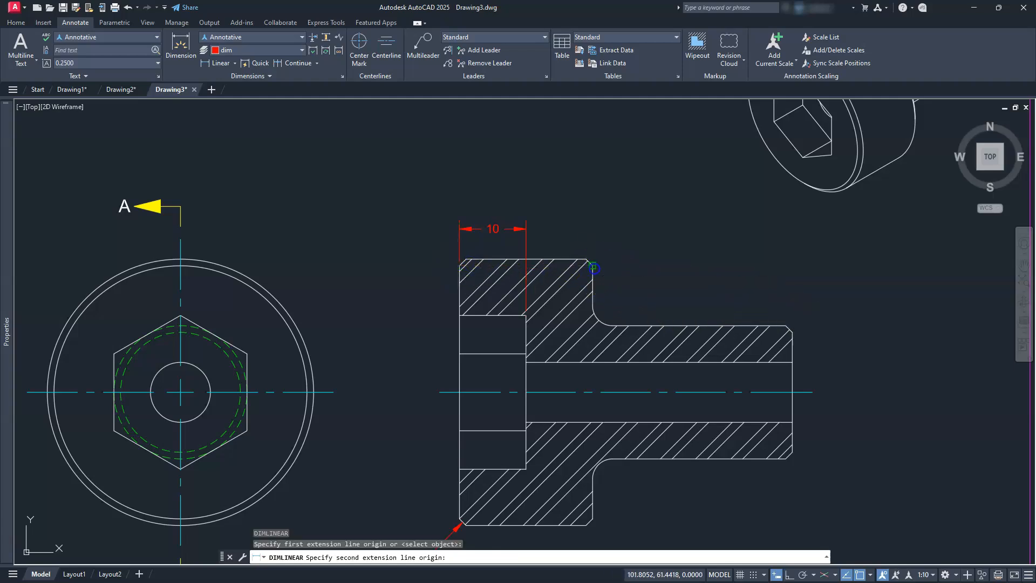
pyautogui.click(593, 265)
pyautogui.click(580, 198)
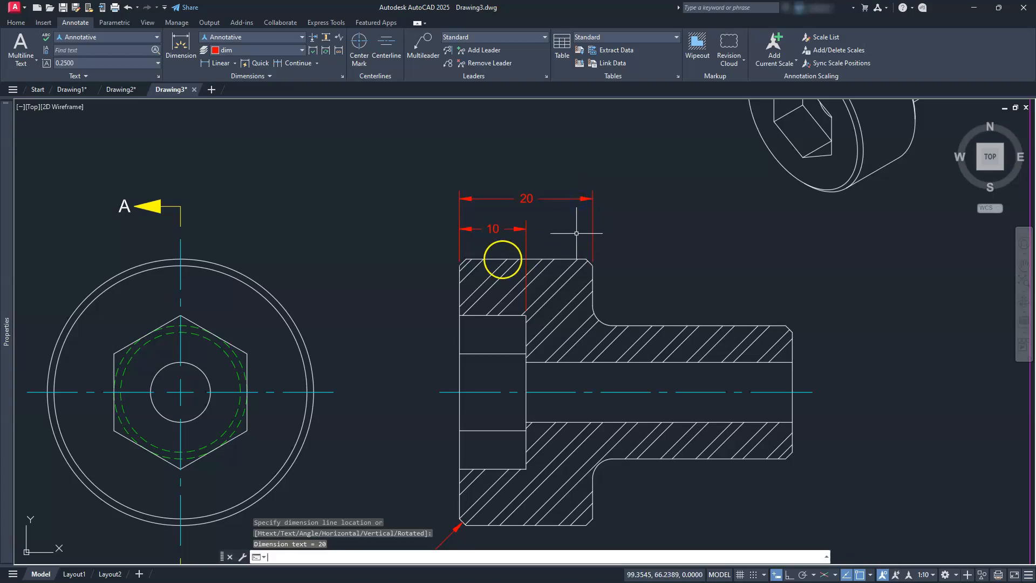
# - Add a linear dimension for the part's overall length above the flange-thickness dimension in the section view
pyautogui.press('Return')
pyautogui.click(459, 265)
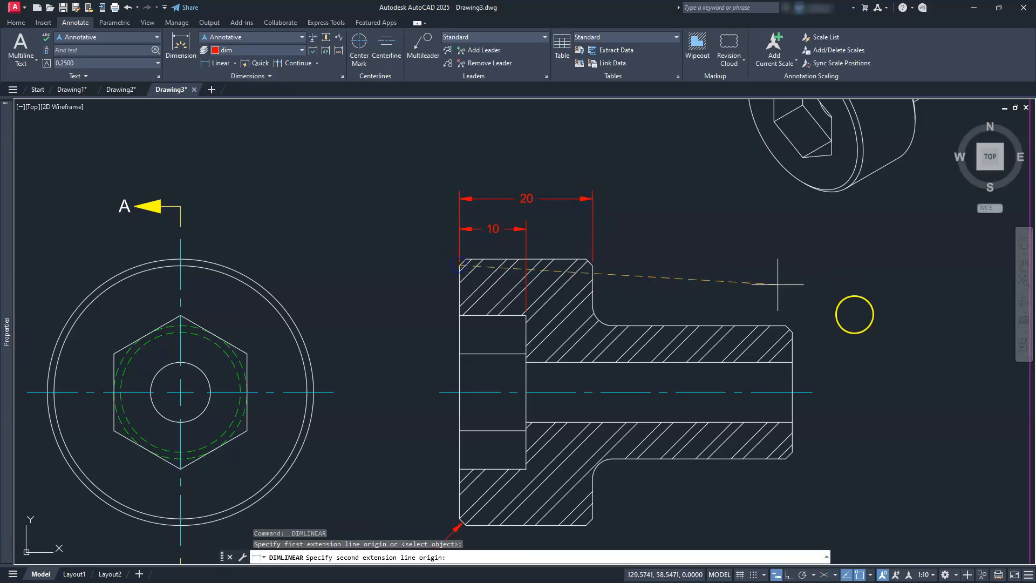
pyautogui.click(794, 328)
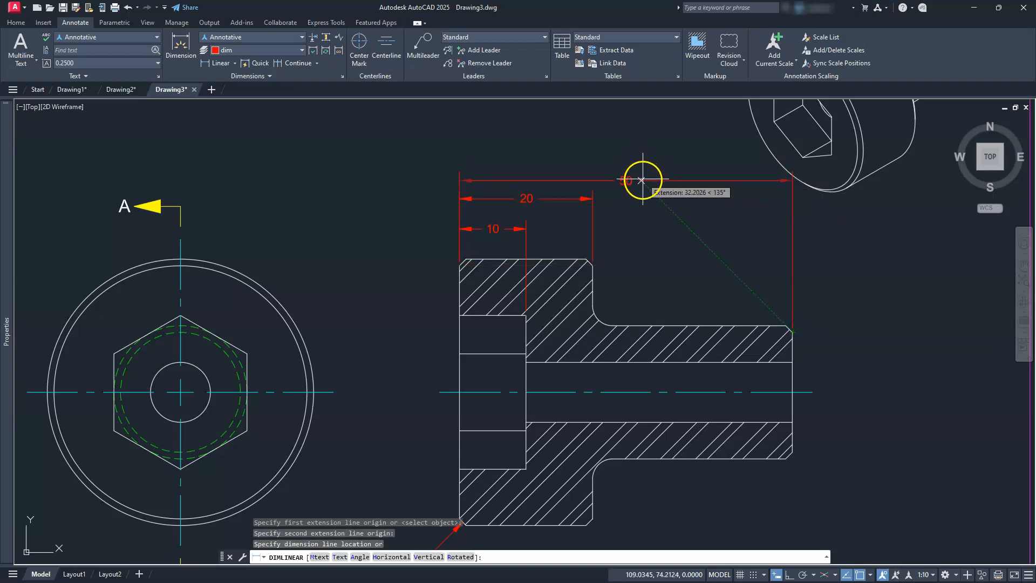
pyautogui.click(652, 189)
pyautogui.press('Escape')
pyautogui.press('Escape')
pyautogui.press('Escape')
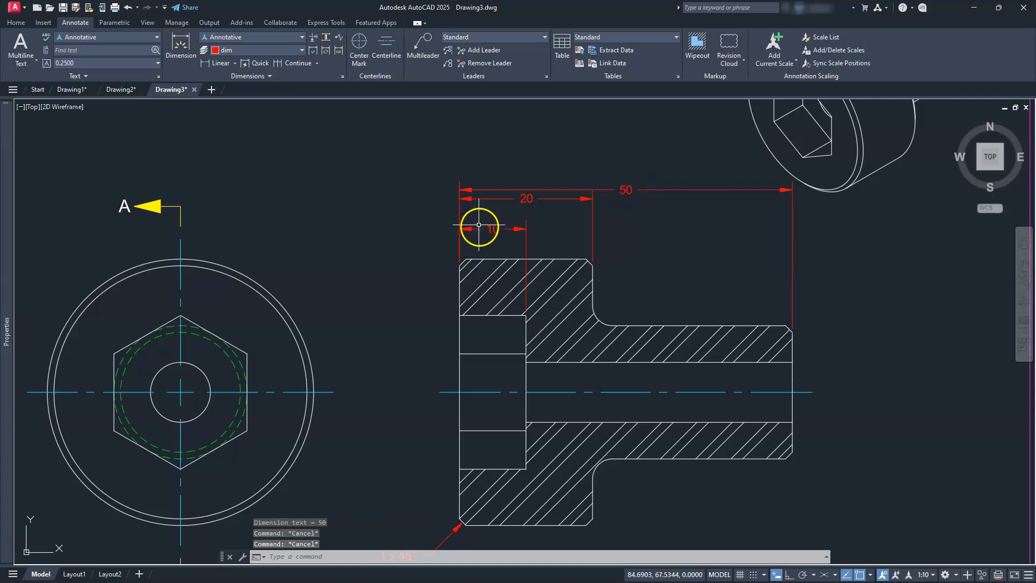
# - Move the flange-thickness dimension line down, closer to the socket-depth dimension, to space it from the overall-length dimension
pyautogui.scroll(5, 480, 224)
pyautogui.click(556, 171)
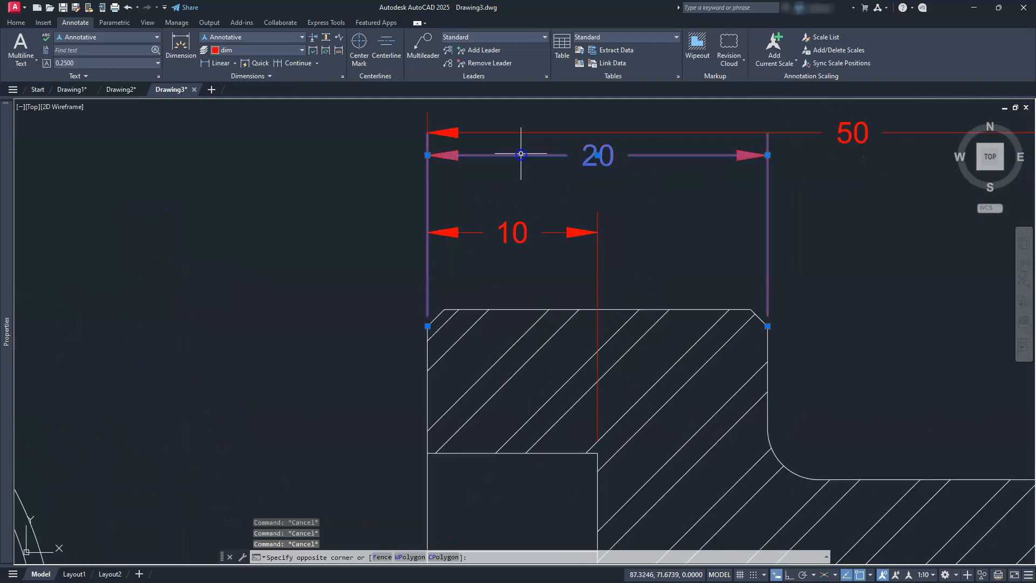
pyautogui.click(358, 174)
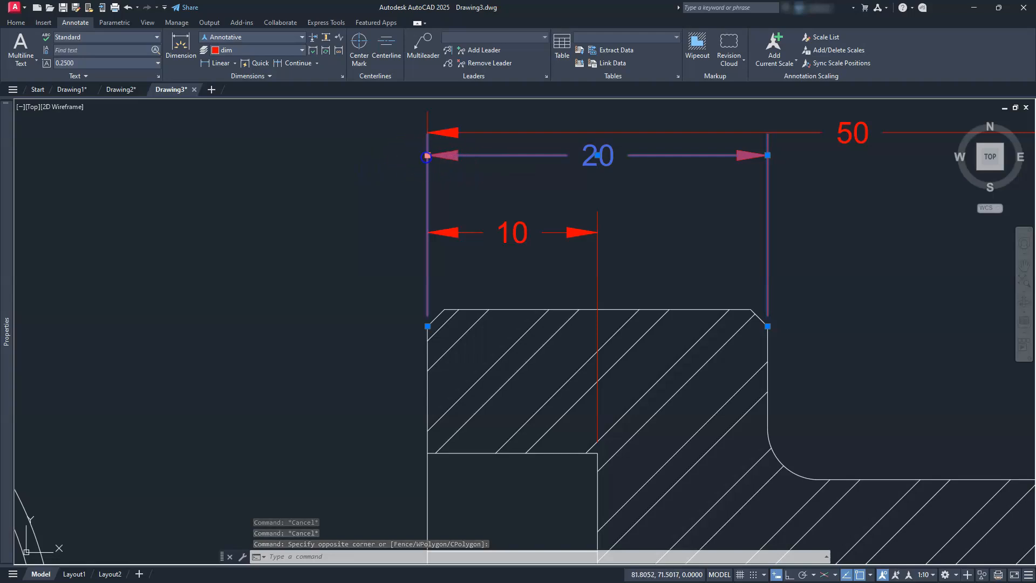
pyautogui.click(427, 155)
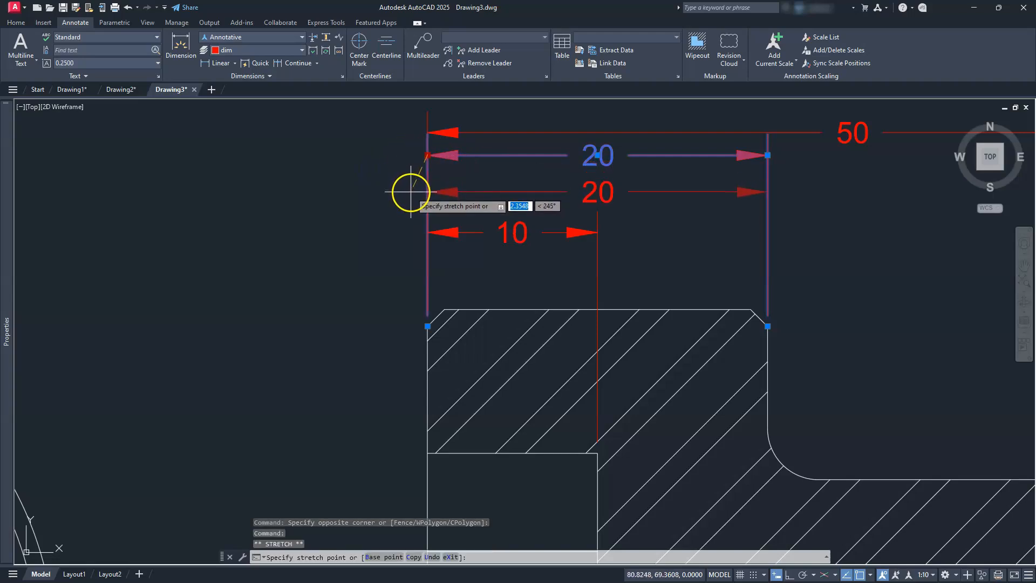
pyautogui.click(412, 192)
pyautogui.press('Escape')
# - Move the socket-depth dimension line down, closer to the top edge of the flange
pyautogui.click(481, 231)
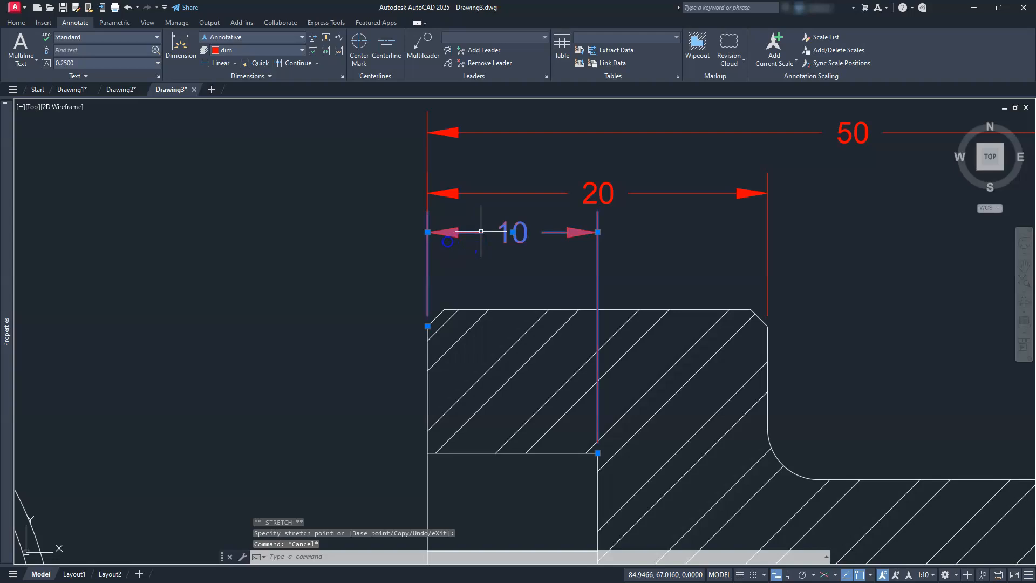
pyautogui.press('Escape')
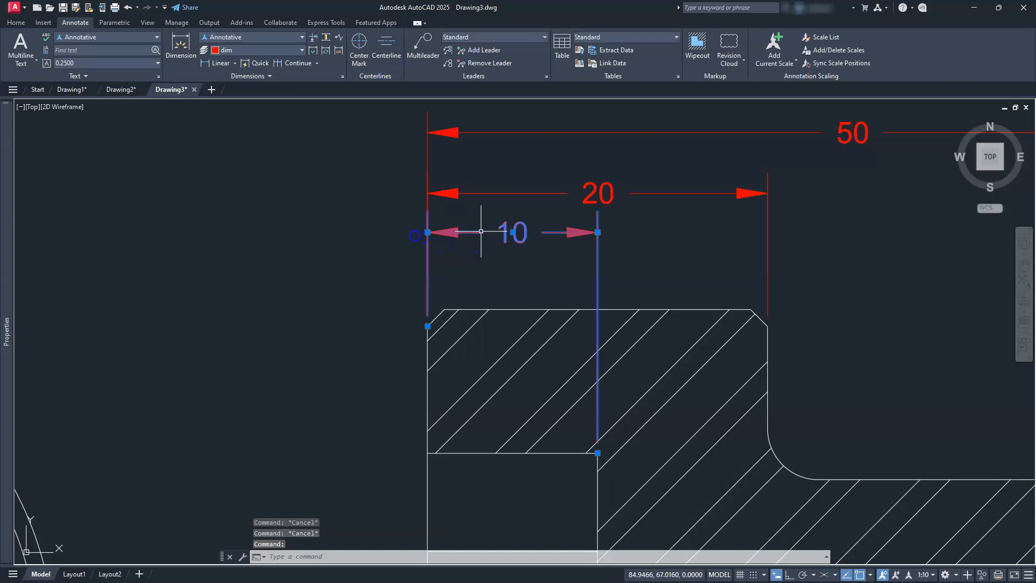
pyautogui.click(428, 233)
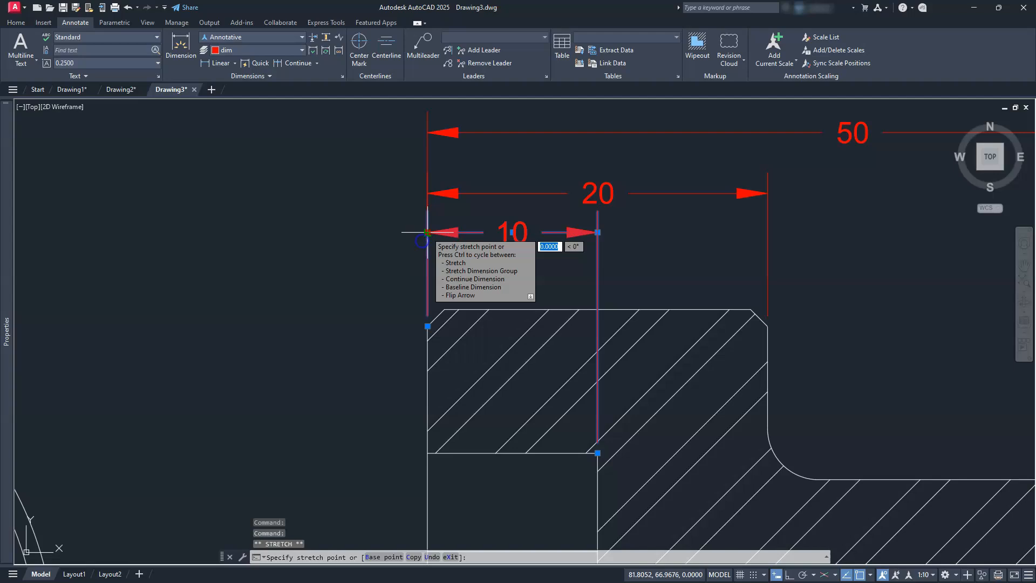
pyautogui.click(406, 258)
pyautogui.press('Escape')
pyautogui.press('Escape')
# - Add a radius dimension to the lower fillet between flange and shank in the section view, with its text outside the part
pyautogui.scroll(-6, 458, 278)
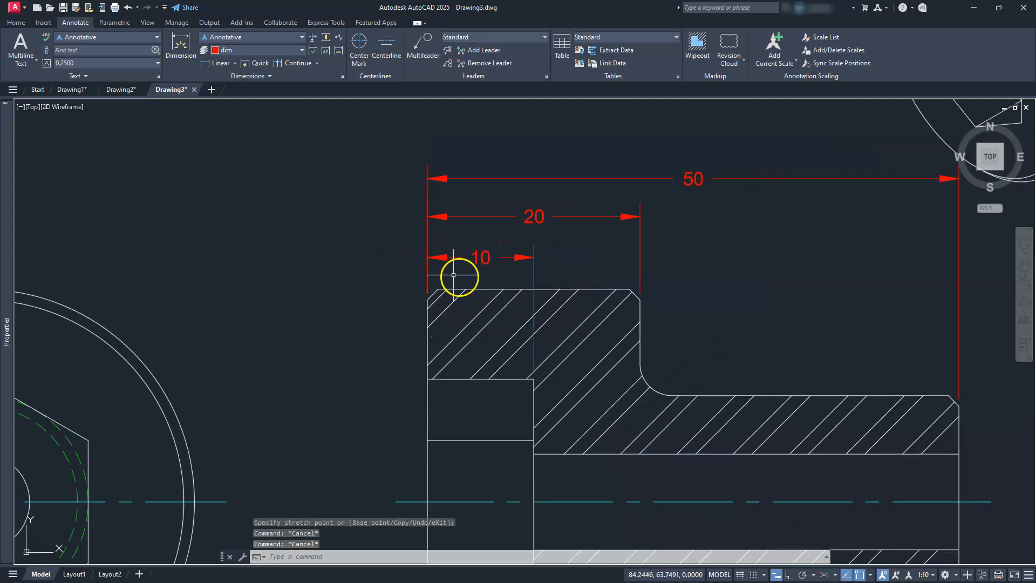
pyautogui.moveTo(613, 345)
pyautogui.mouseDown(button='middle')
pyautogui.moveTo(705, 333)
pyautogui.moveTo(680, 281)
pyautogui.mouseUp(button='middle')
pyautogui.scroll(6, 640, 381)
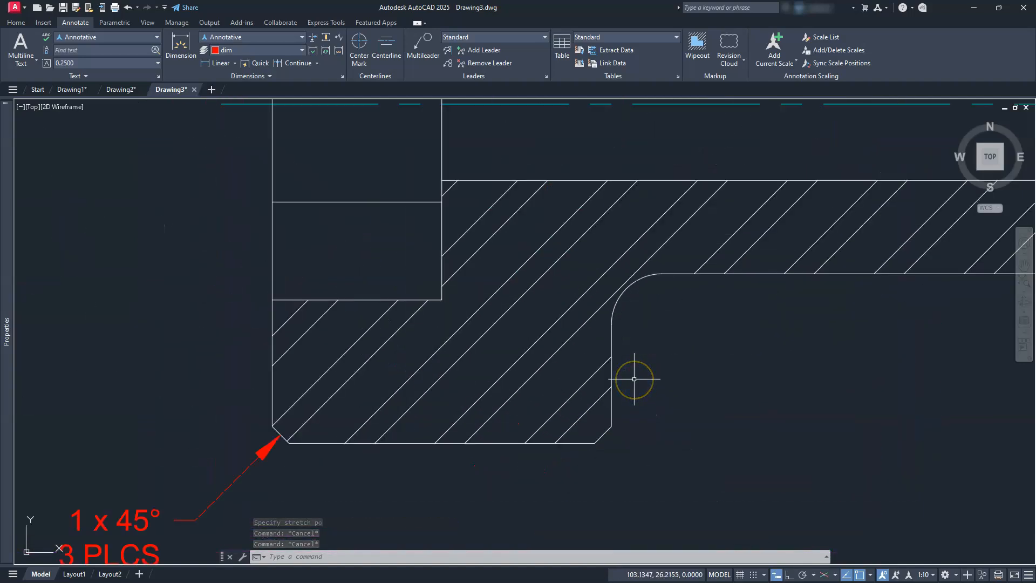
pyautogui.write('A')
pyautogui.press('Return')
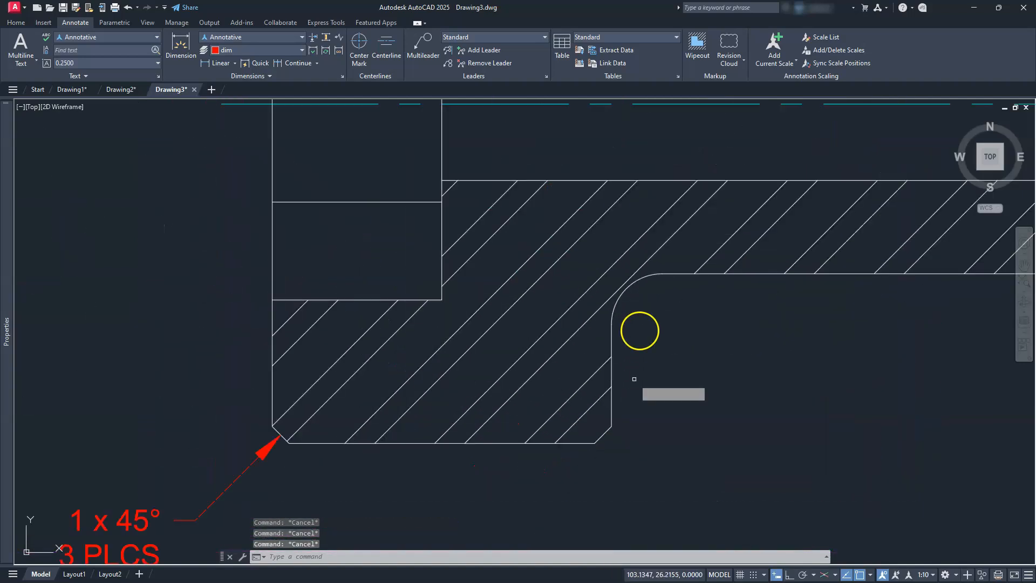
pyautogui.click(632, 282)
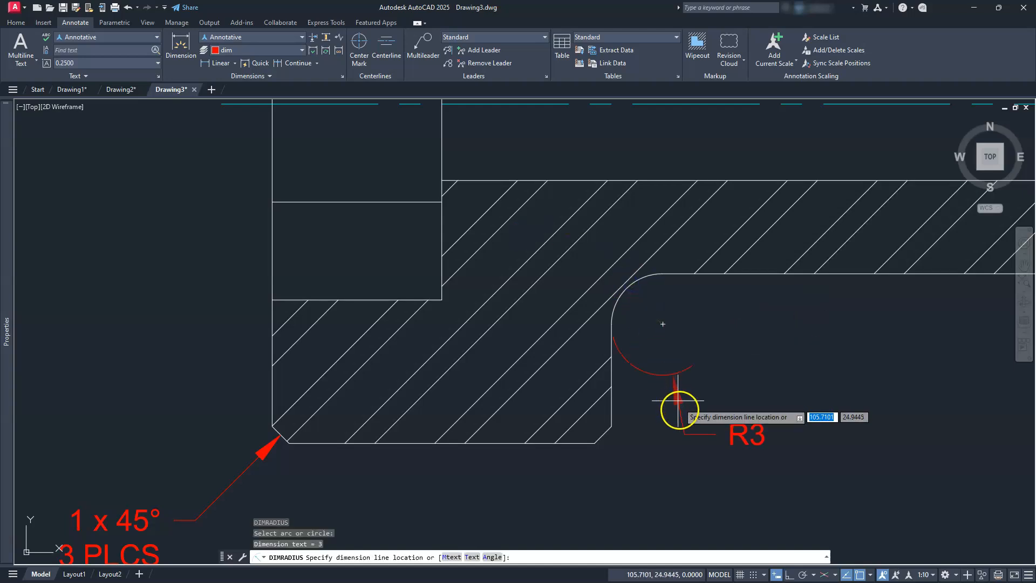
pyautogui.click(644, 301)
pyautogui.scroll(-5, 633, 410)
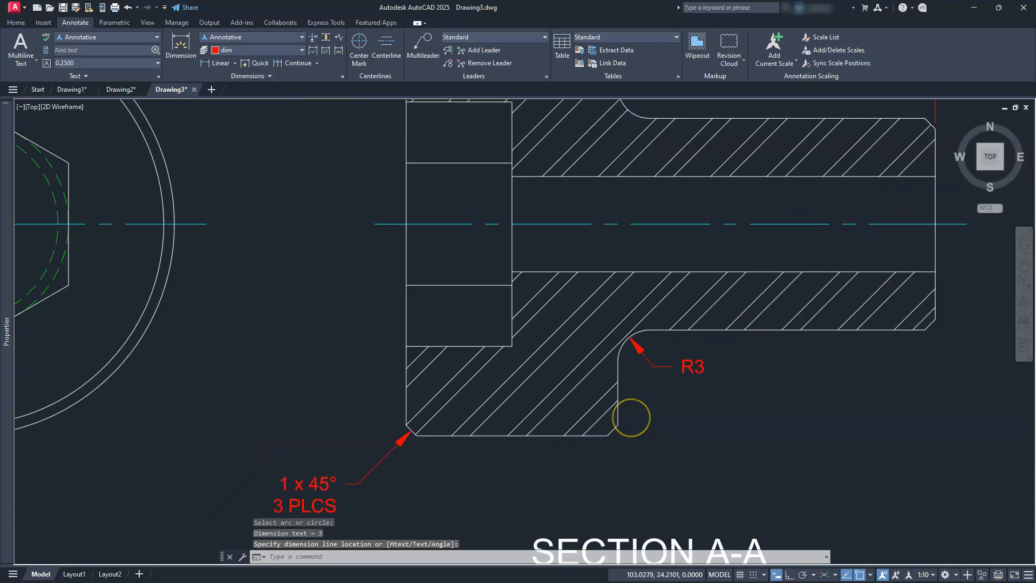
pyautogui.press('Escape')
pyautogui.press('Escape')
pyautogui.press('Escape')
# - Add a vertical linear dimension across the shank's outside diameter, placed beyond the shank's free end in the section view
pyautogui.moveTo(639, 412)
pyautogui.mouseDown(button='middle')
pyautogui.moveTo(514, 394)
pyautogui.moveTo(442, 405)
pyautogui.mouseUp(button='middle')
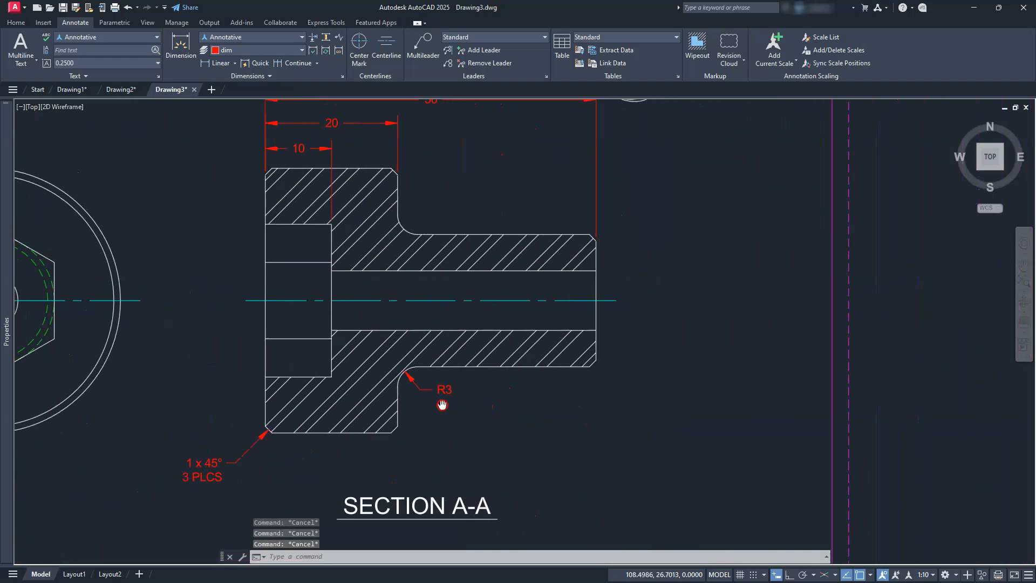
pyautogui.write('dli')
pyautogui.press('Return')
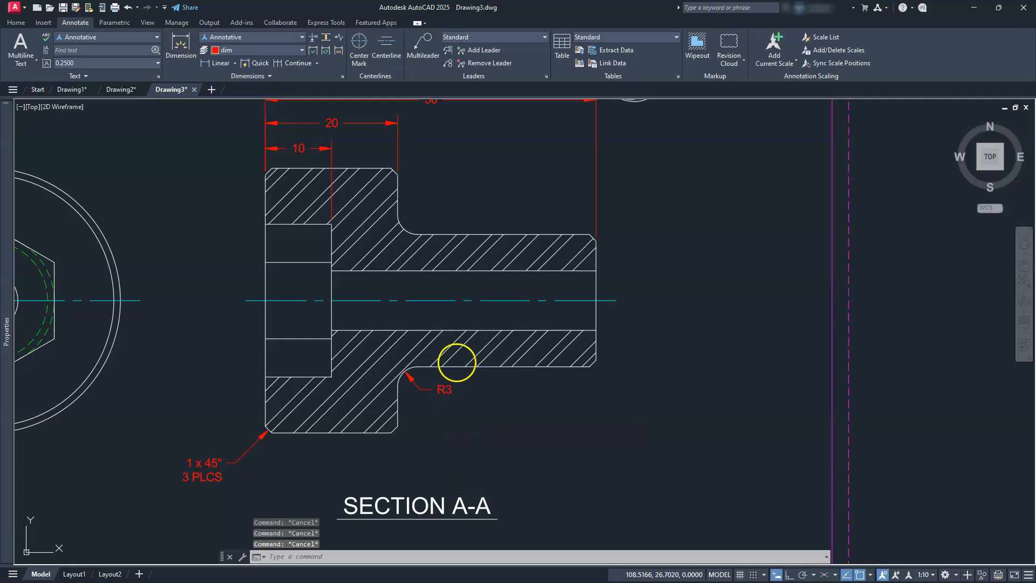
pyautogui.click(589, 235)
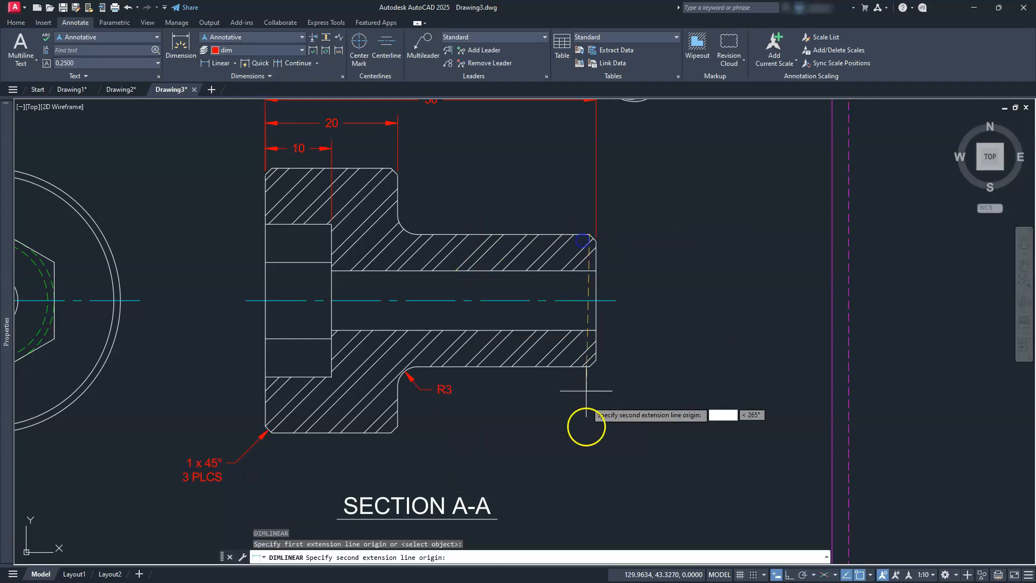
pyautogui.click(590, 367)
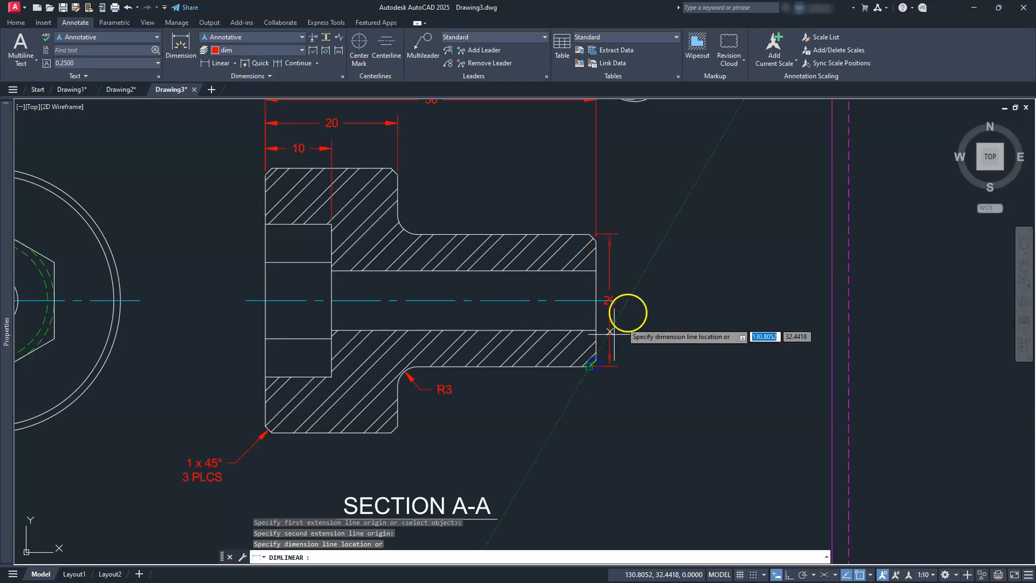
pyautogui.click(671, 315)
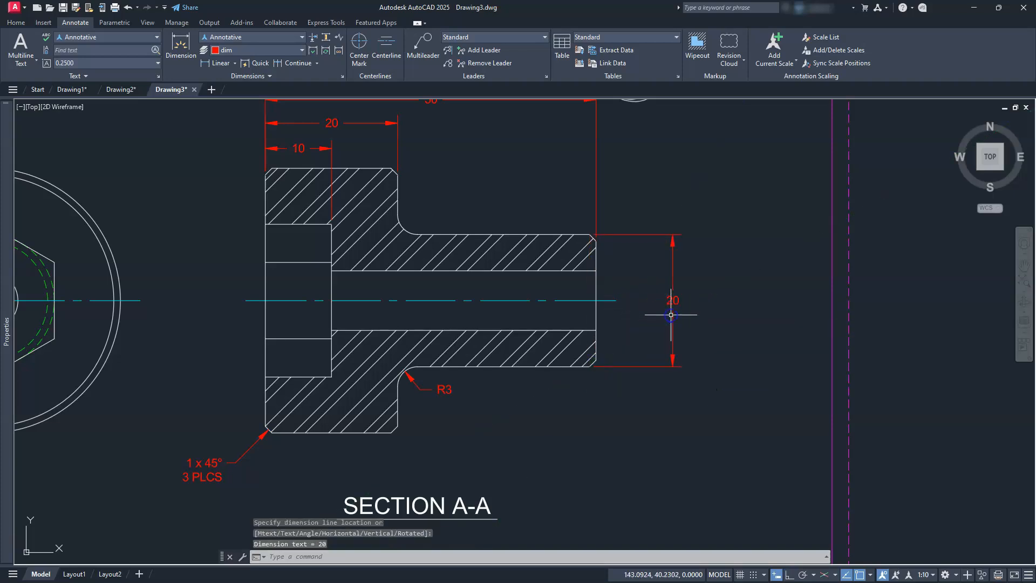
# - Add a diameter dimension to the outermost circle of the front view, with its text outside the circle at lower left
pyautogui.scroll(-5, 659, 330)
pyautogui.scroll(5, 669, 340)
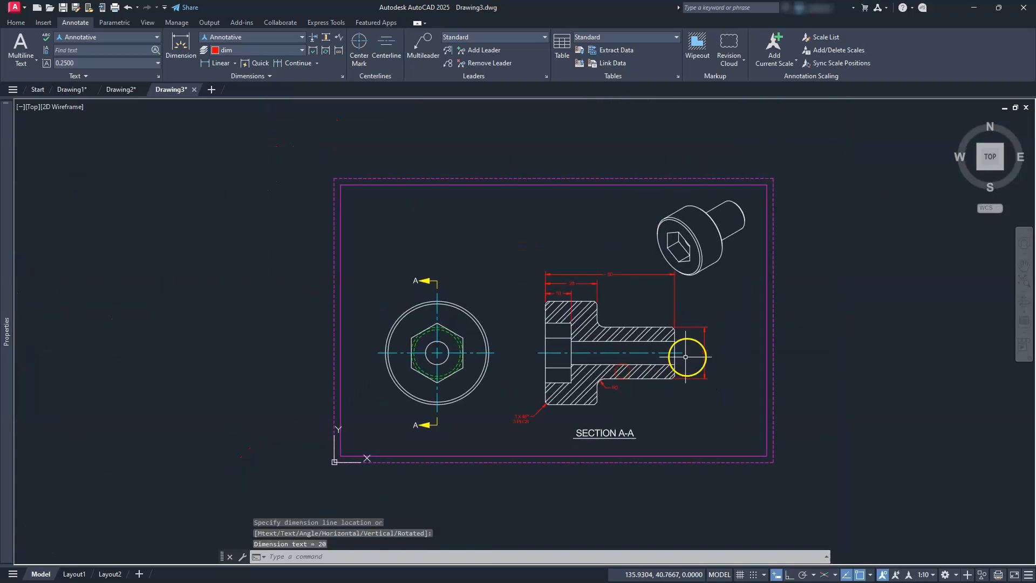
pyautogui.moveTo(693, 356); pyautogui.dragTo(852, 311, button='middle')
pyautogui.moveTo(389, 390); pyautogui.dragTo(686, 383, button='middle')
pyautogui.moveTo(396, 372); pyautogui.dragTo(497, 381, button='middle')
pyautogui.press('Escape')
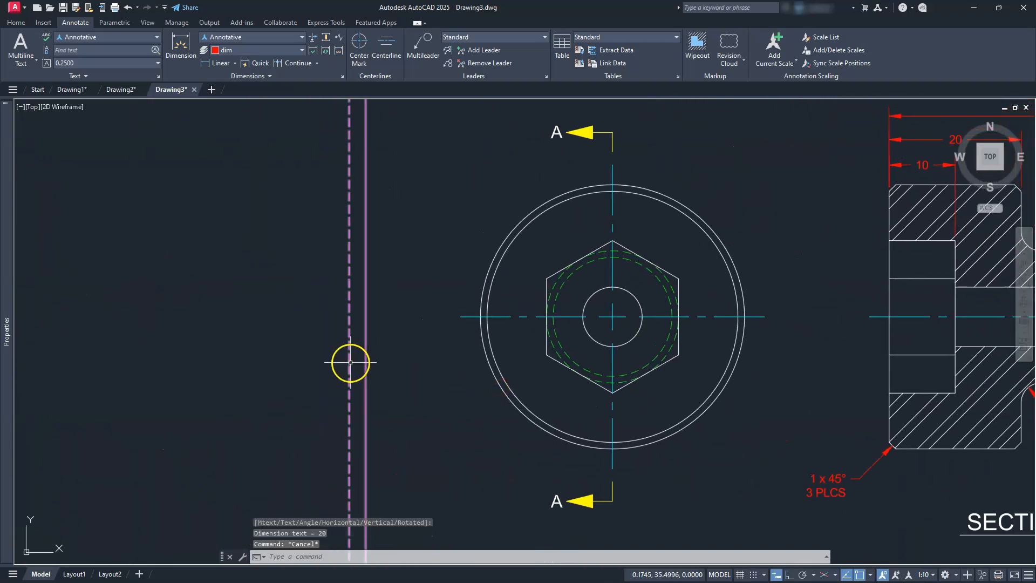
pyautogui.press('Return')
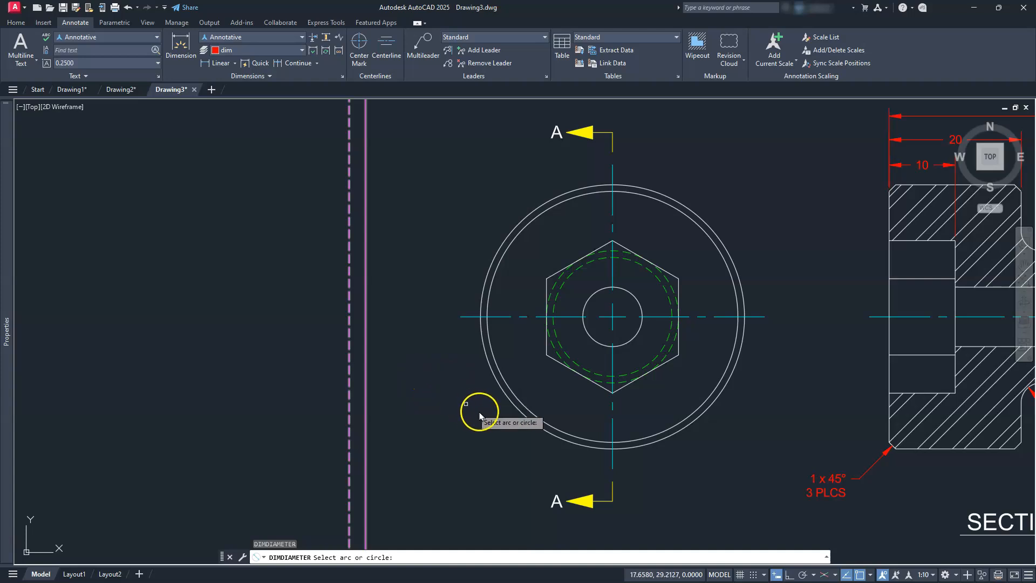
pyautogui.click(517, 410)
pyautogui.click(488, 440)
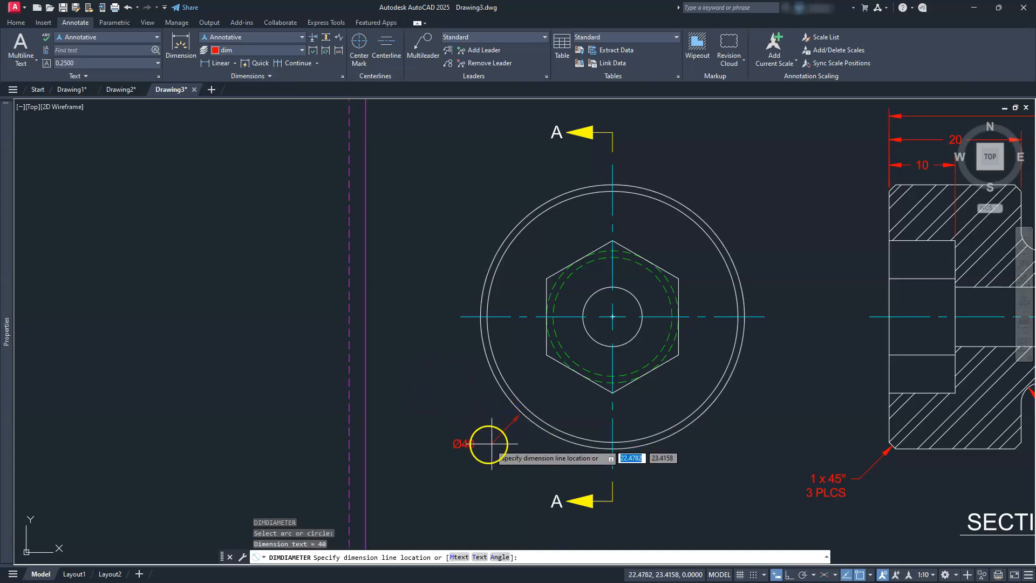
# - Add a diameter dimension to the central hole in the front view, with its text outside the part at upper left
pyautogui.press('Return')
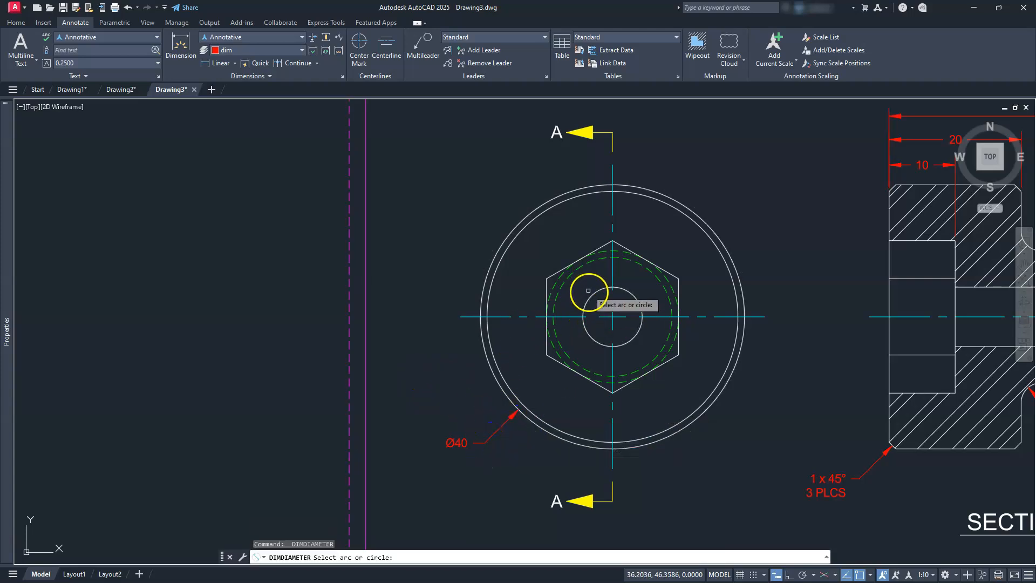
pyautogui.click(591, 297)
pyautogui.click(499, 203)
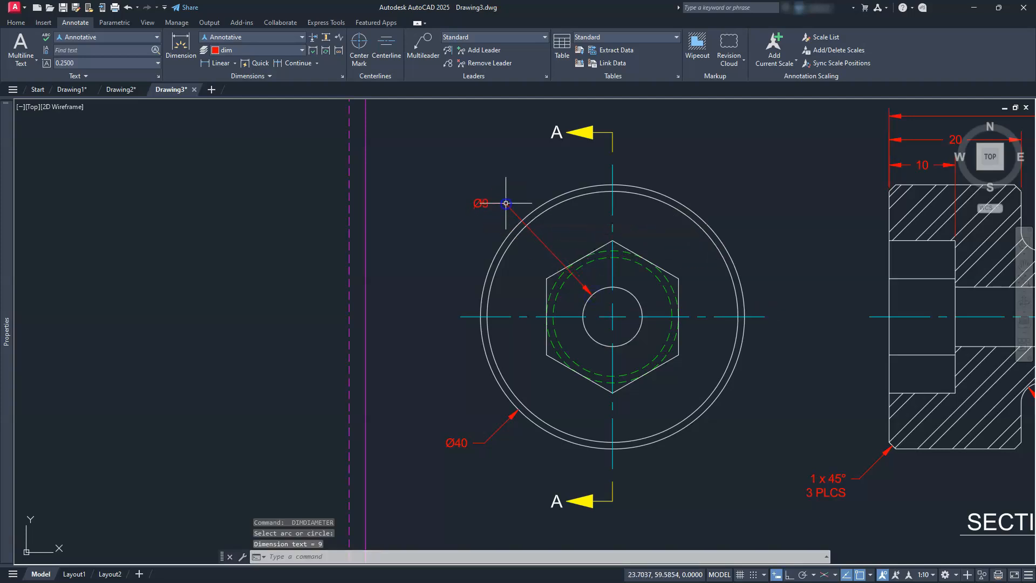
pyautogui.press('Escape')
# - Add a horizontal linear dimension across the hexagon's flats in the front view, placed below the outer circle
pyautogui.write('DIMLI')
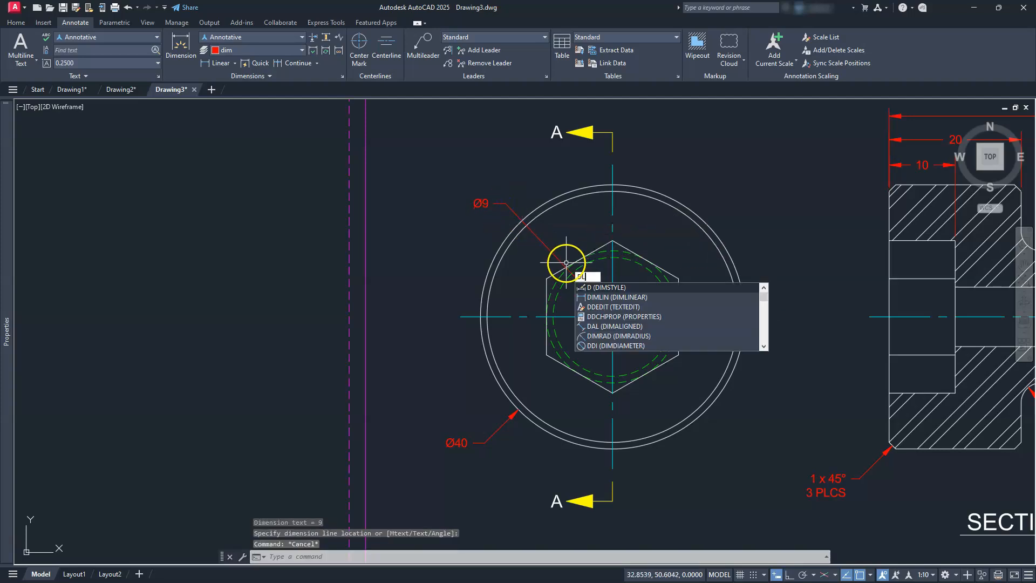
pyautogui.press('Return')
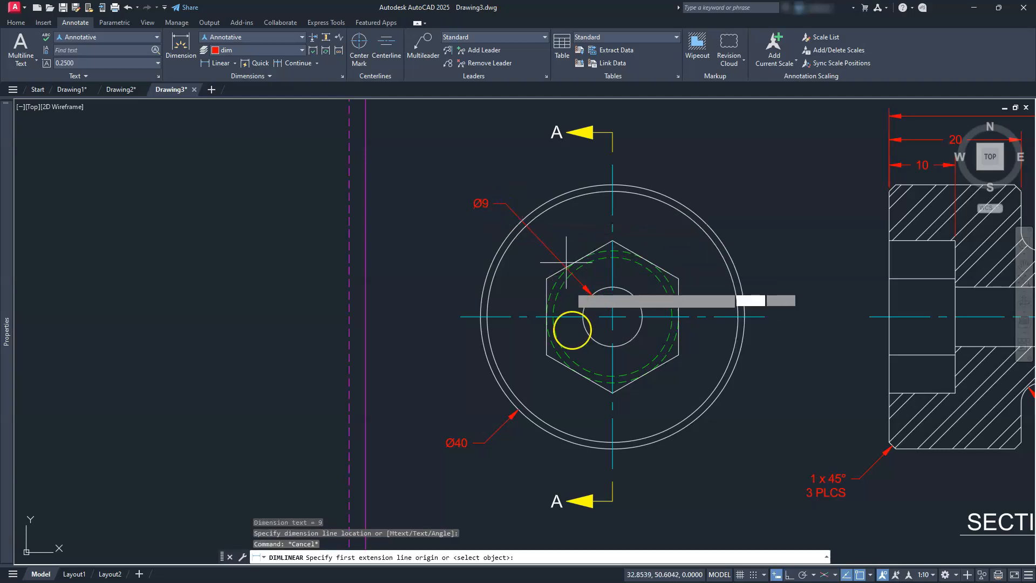
pyautogui.click(547, 354)
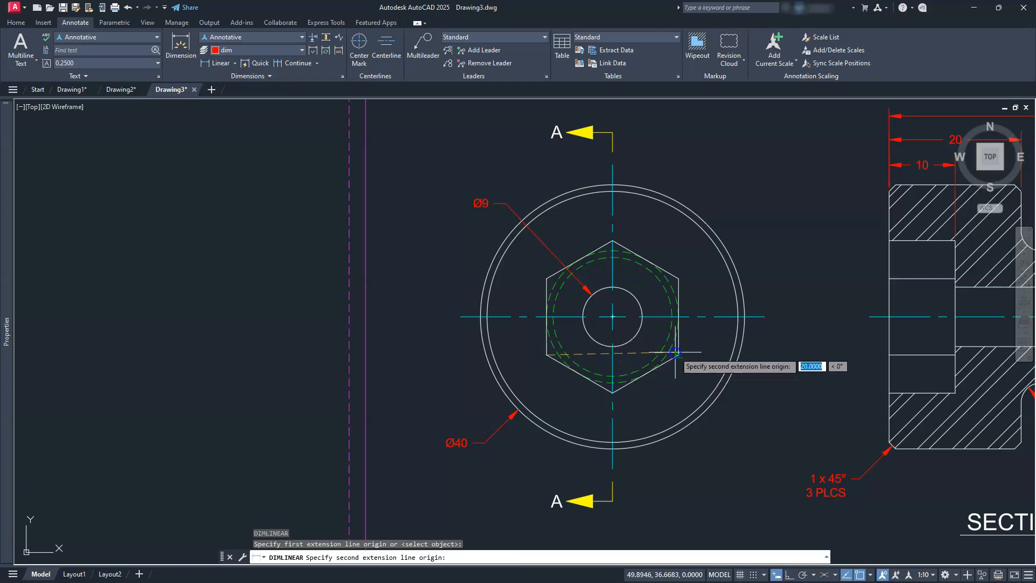
pyautogui.click(676, 353)
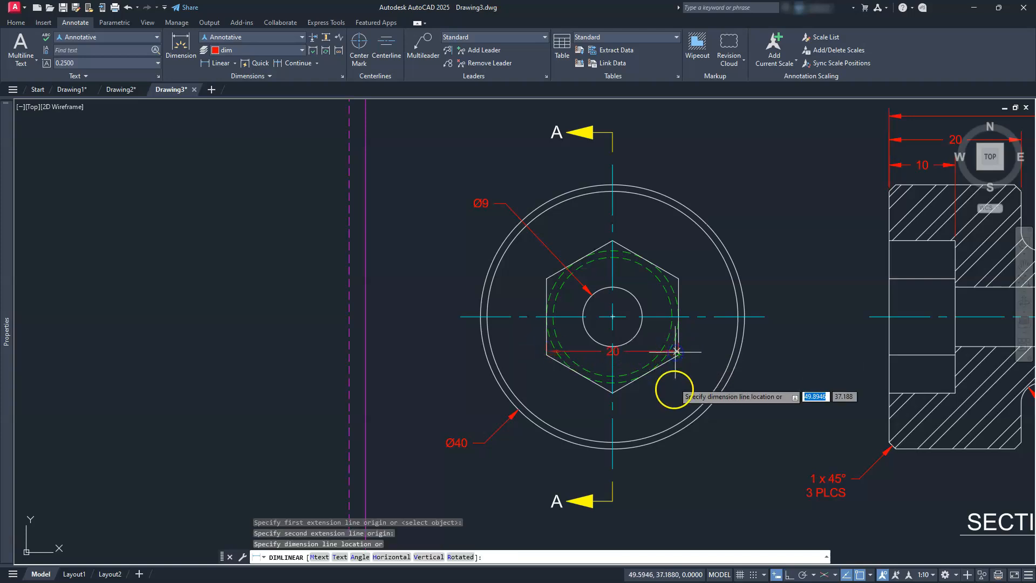
pyautogui.click(677, 467)
pyautogui.press('Escape')
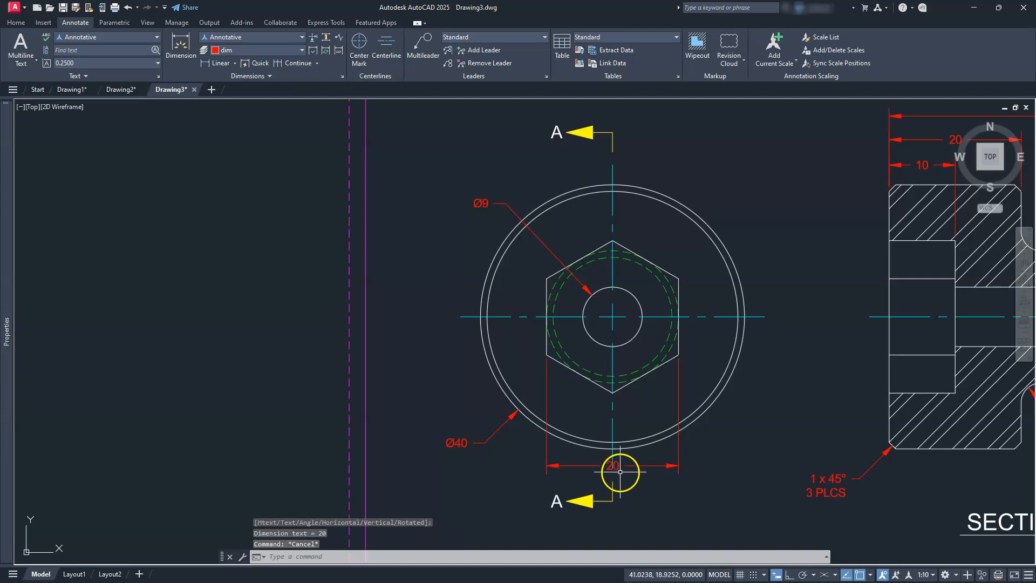
# - Shift the text of the hexagon's across-flats dimension to the right so it clears the vertical centerline
pyautogui.scroll(4, 621, 471)
pyautogui.click(612, 464)
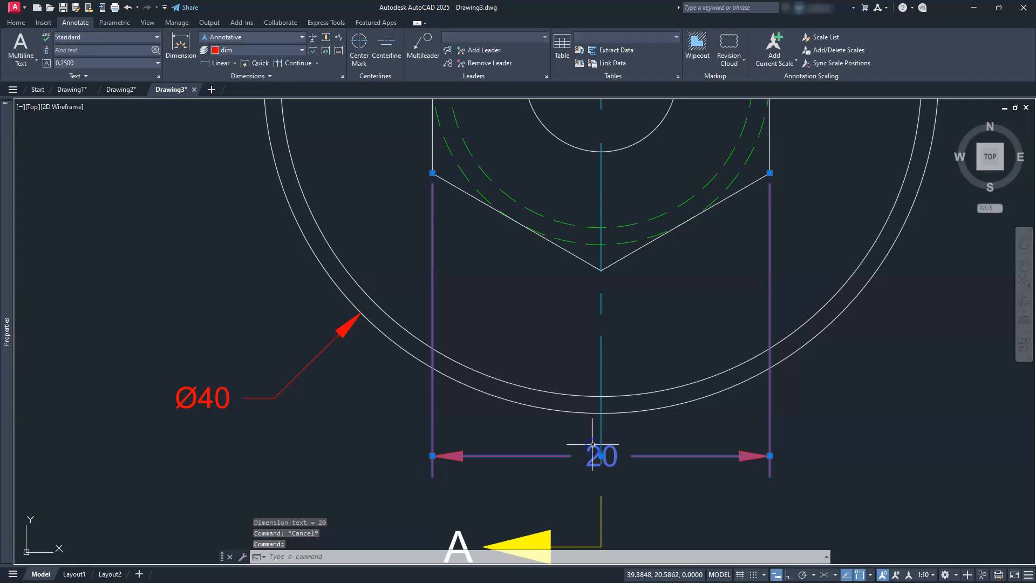
pyautogui.click(598, 457)
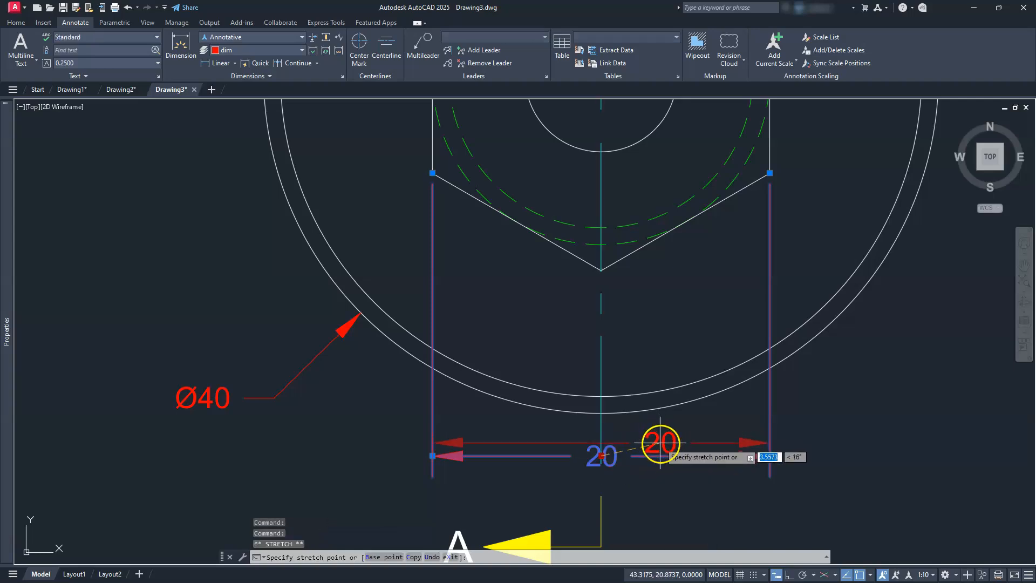
pyautogui.press('Escape')
pyautogui.press('Escape')
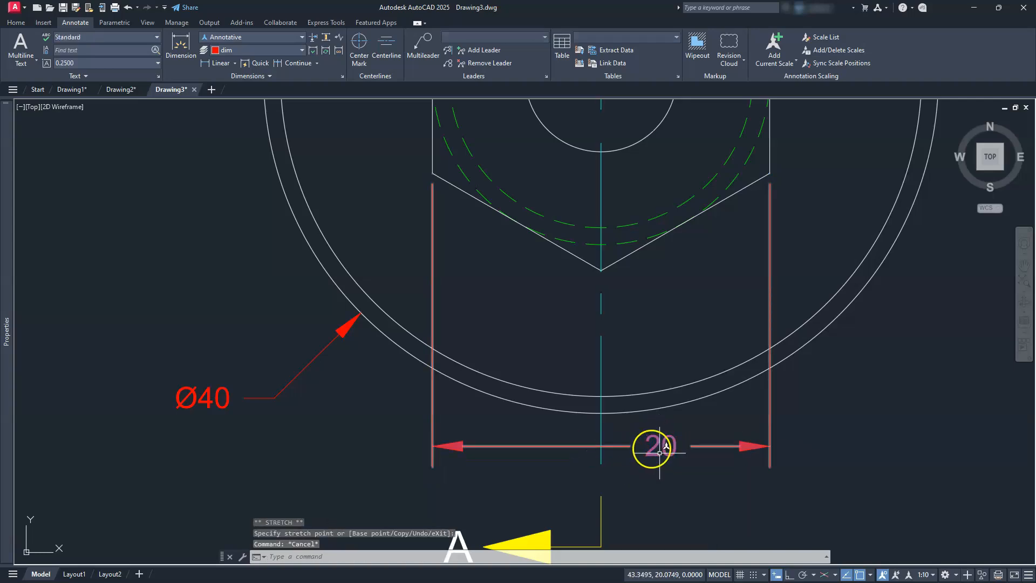
pyautogui.press('Escape')
pyautogui.press('Escape')
# - Prefix the shank's vertical outside-diameter dimension in the section view with a diameter symbol (Ø)
pyautogui.scroll(-2, 652, 449)
pyautogui.scroll(-4, 655, 329)
pyautogui.moveTo(695, 333)
pyautogui.mouseDown(button='middle')
pyautogui.moveTo(366, 324)
pyautogui.moveTo(303, 394)
pyautogui.mouseUp(button='middle')
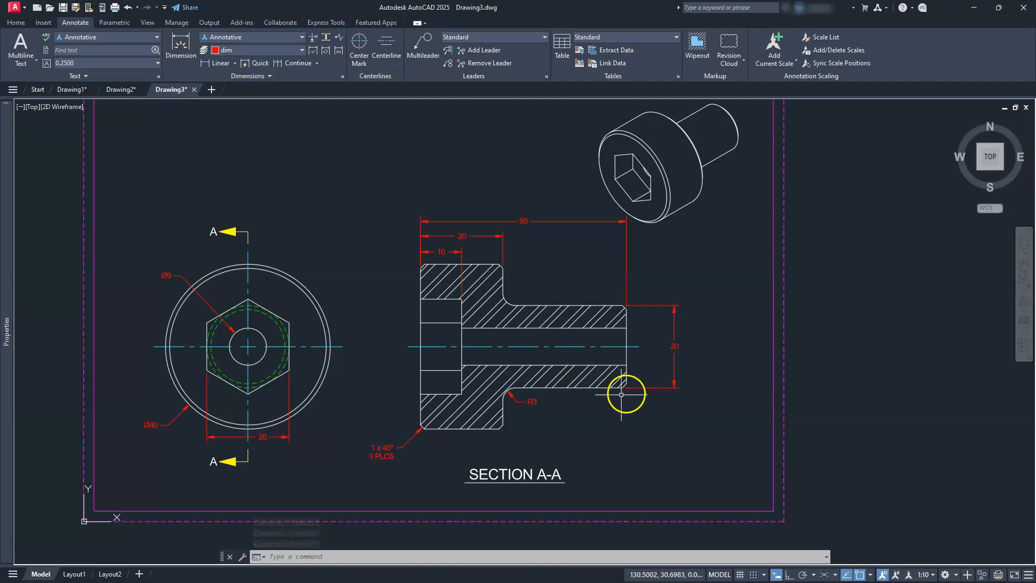
pyautogui.scroll(4, 662, 339)
pyautogui.click(725, 315)
pyautogui.click(691, 331)
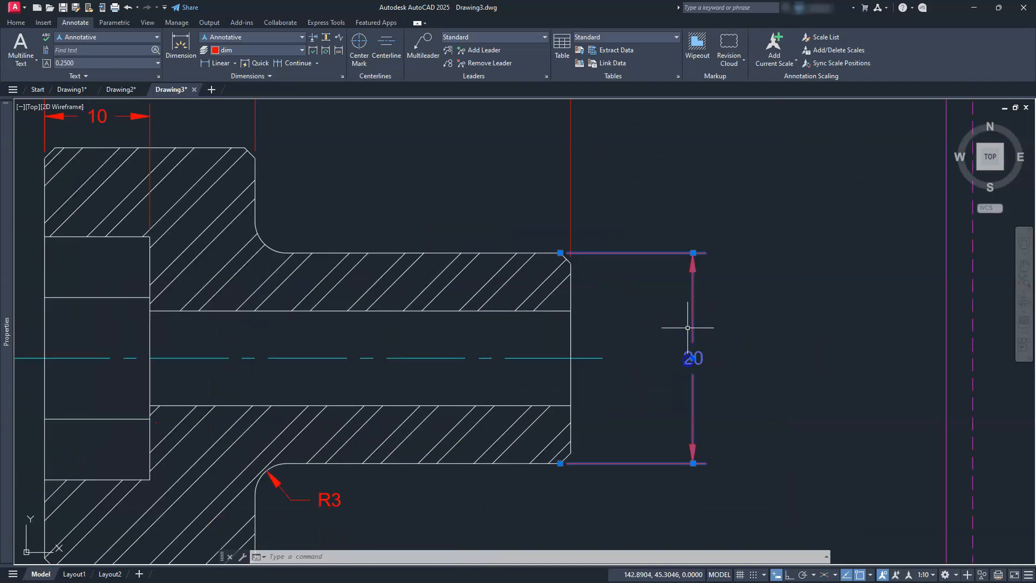
pyautogui.doubleClick(689, 362)
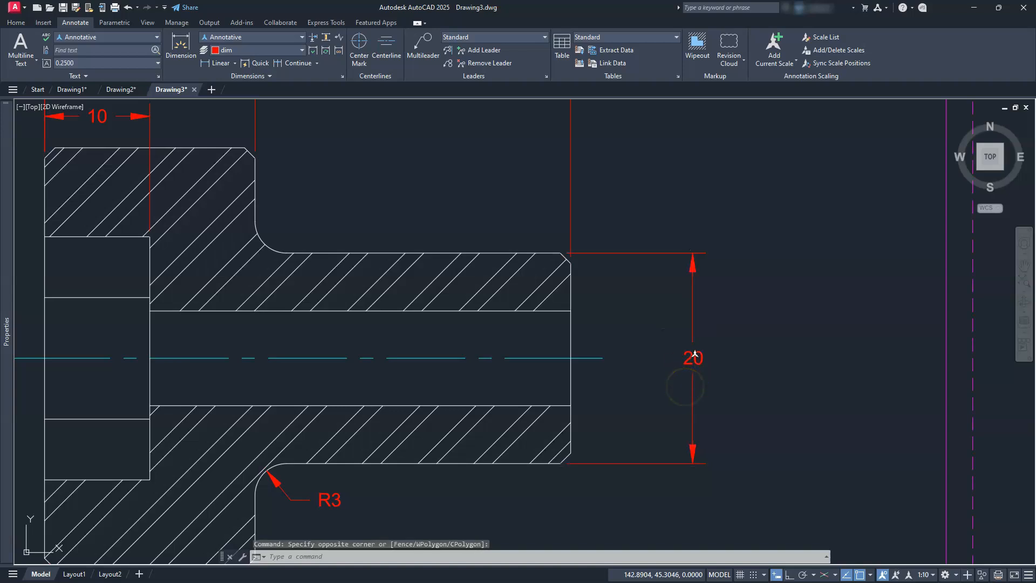
pyautogui.doubleClick(694, 356)
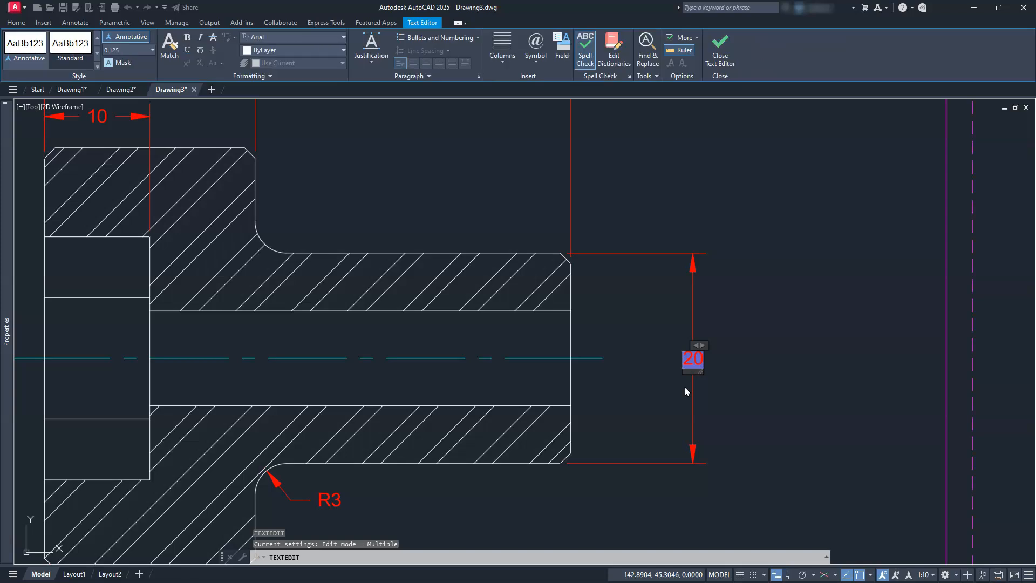
pyautogui.press('Home')
pyautogui.write('%')
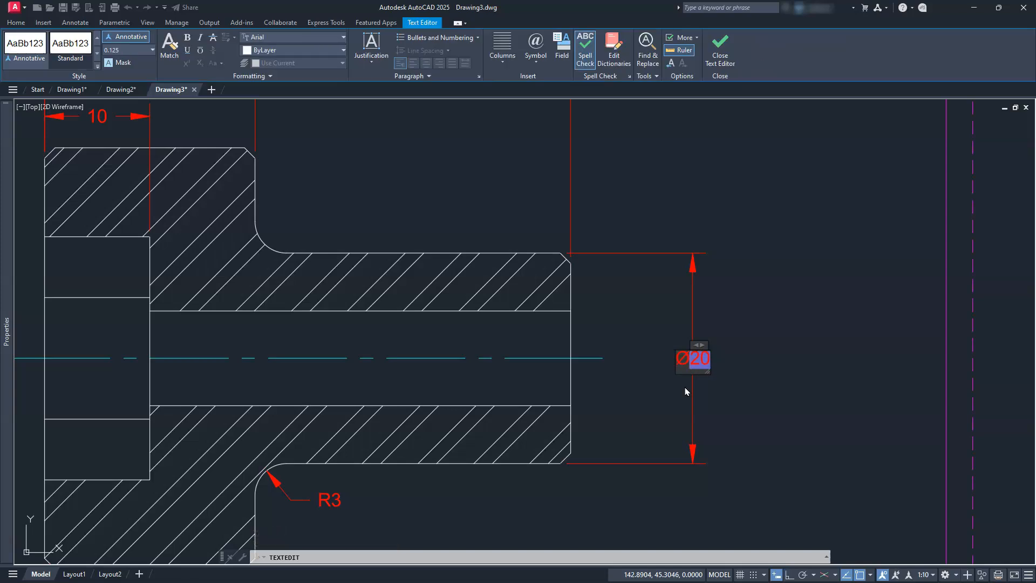
pyautogui.click(720, 55)
pyautogui.scroll(-2, 733, 390)
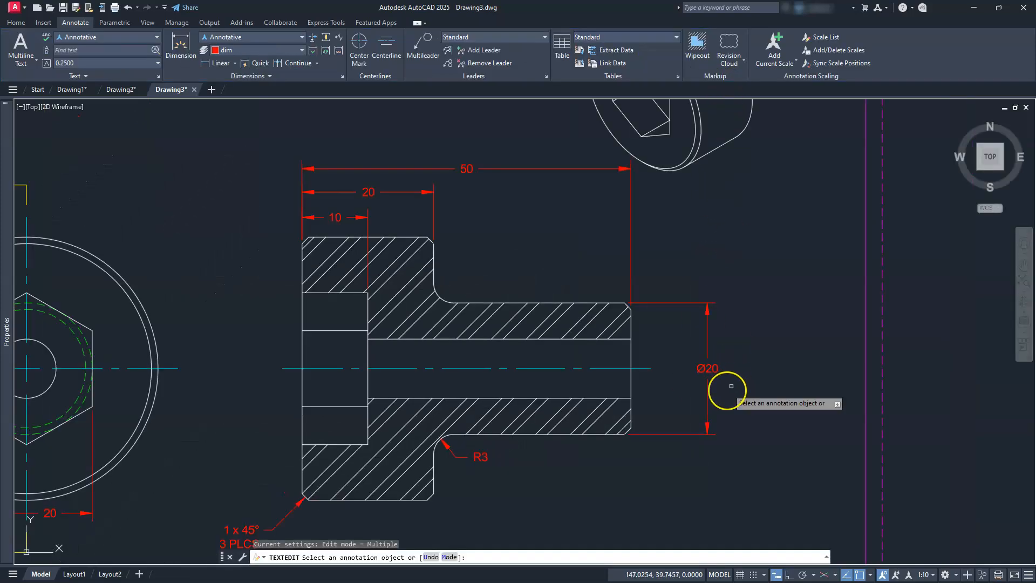
pyautogui.press('Escape')
pyautogui.press('Escape')
pyautogui.press('Escape')
pyautogui.scroll(-3, 727, 389)
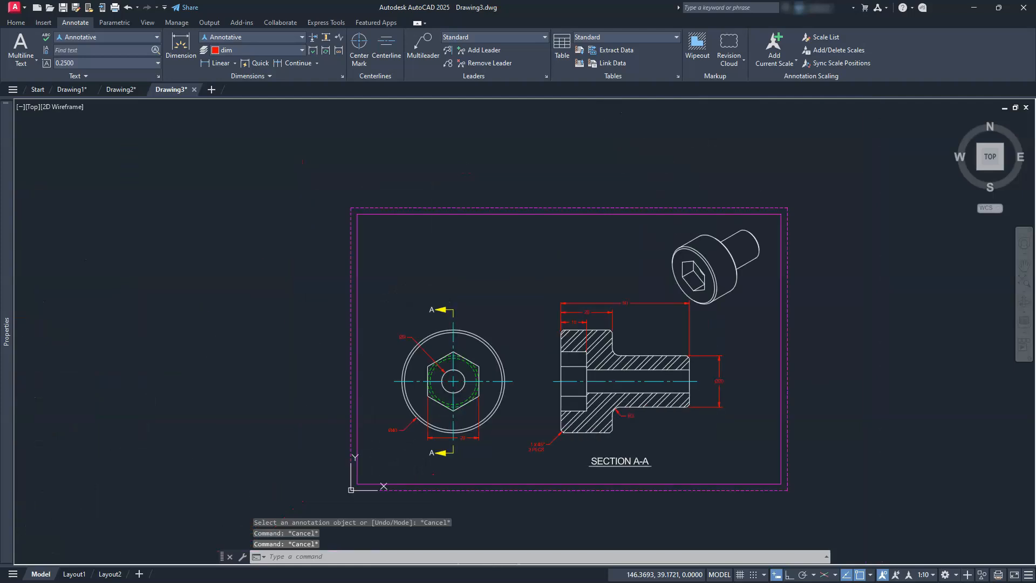
pyautogui.moveTo(701, 404); pyautogui.dragTo(667, 413, button='middle')
pyautogui.middleClick(663, 410)
pyautogui.middleClick(664, 410)
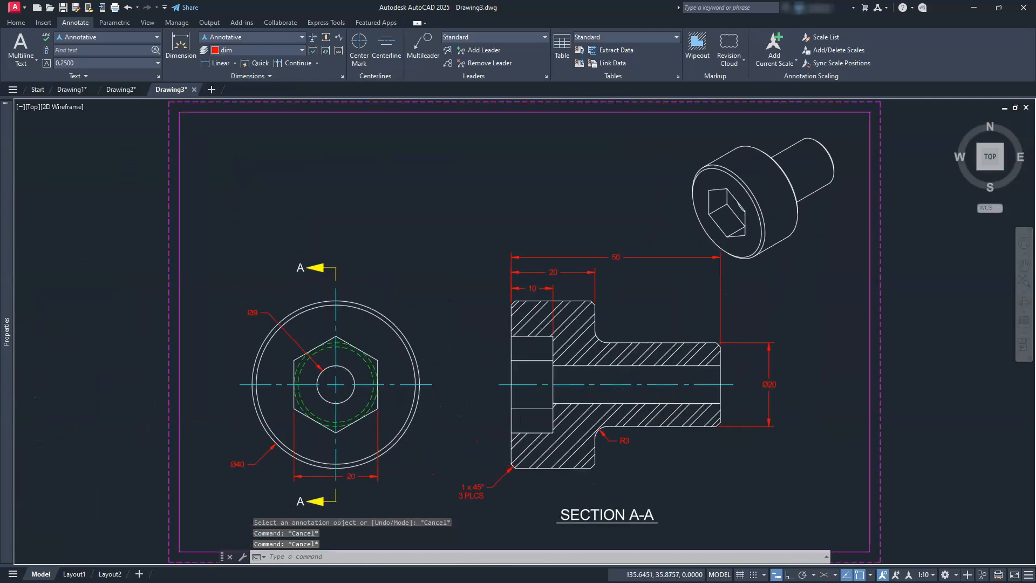
pyautogui.scroll(-1, 664, 409)
pyautogui.moveTo(663, 410); pyautogui.dragTo(657, 377, button='middle')
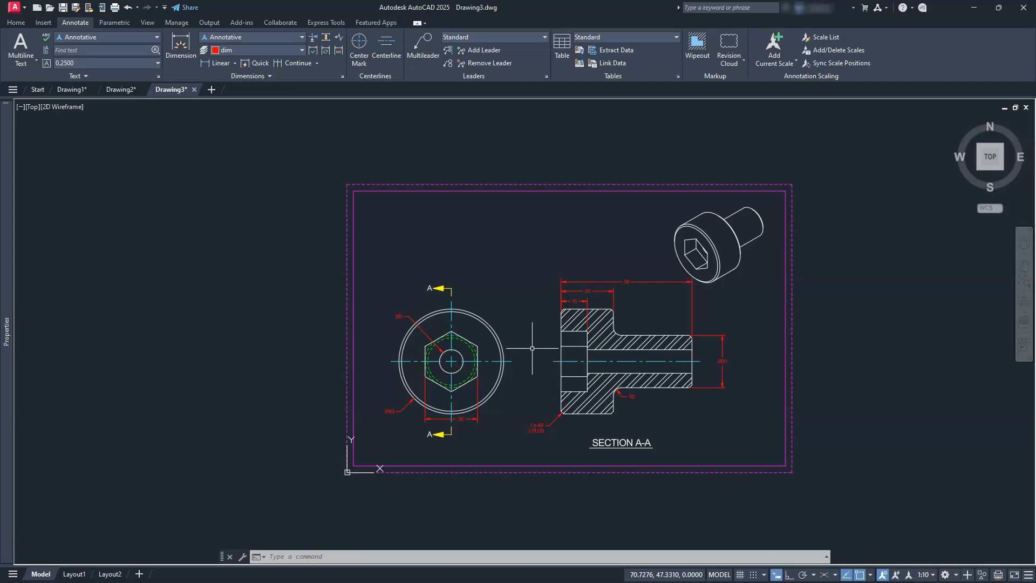
pyautogui.moveTo(7, 535)
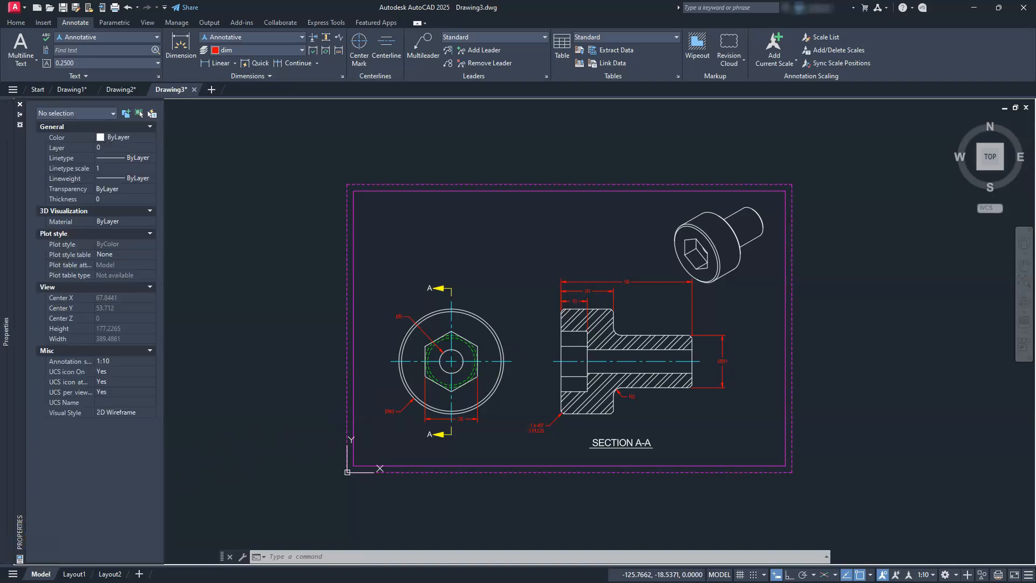